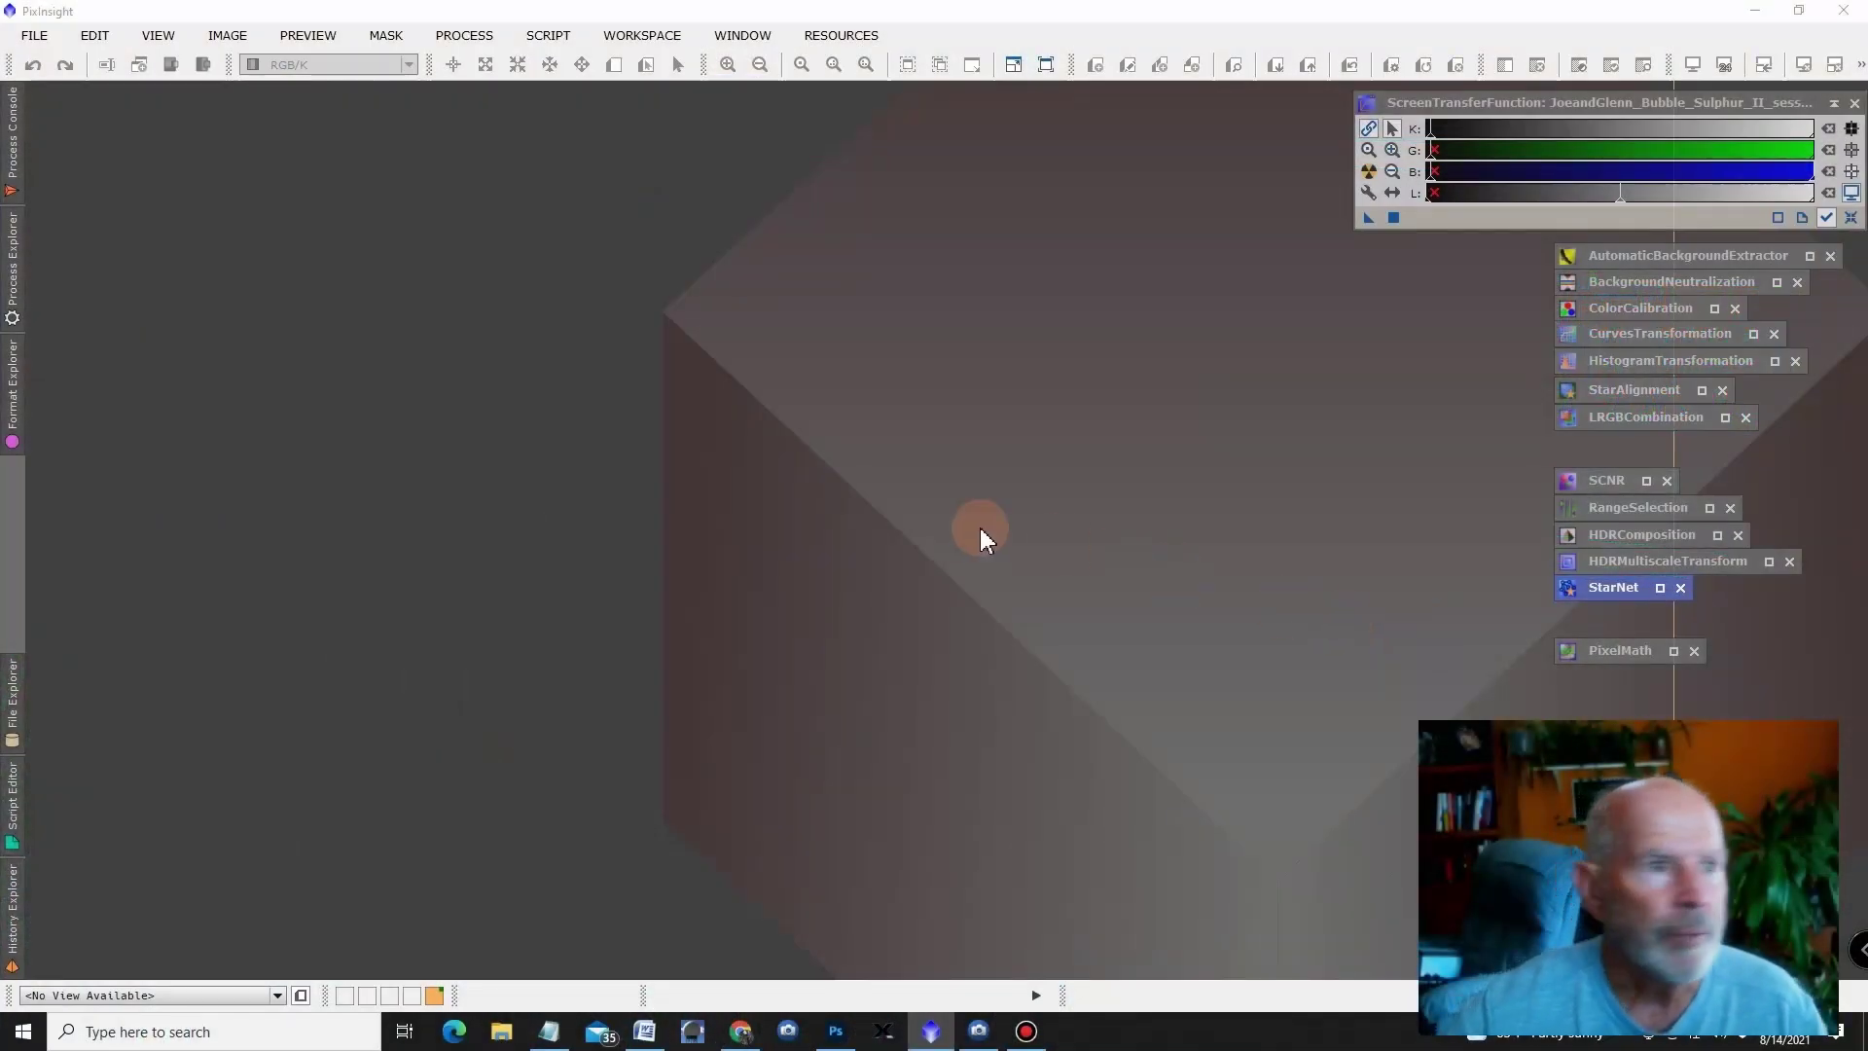
# - Open the Hydrogen-alpha, Oxygen-III and Sulphur-II session_1 FITS files from the Bubble folder together
pyautogui.click(43, 44)
pyautogui.click(66, 70)
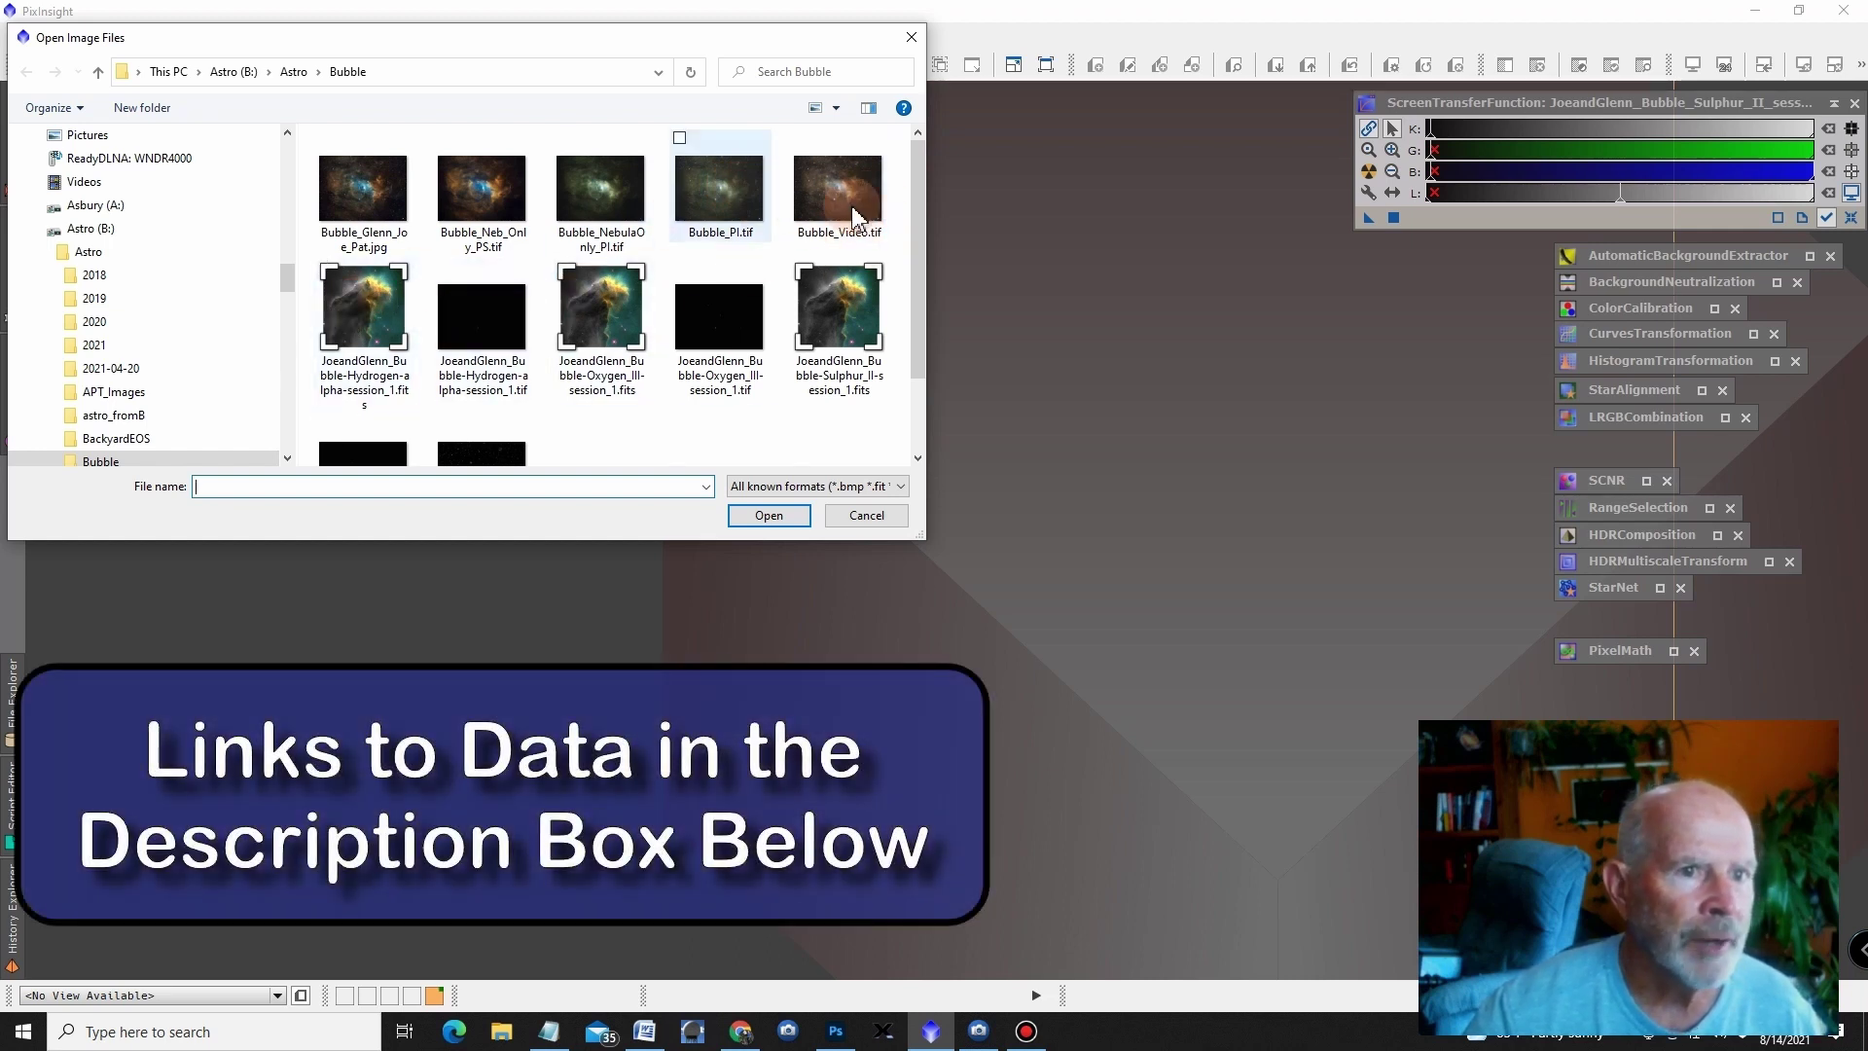
pyautogui.click(357, 328)
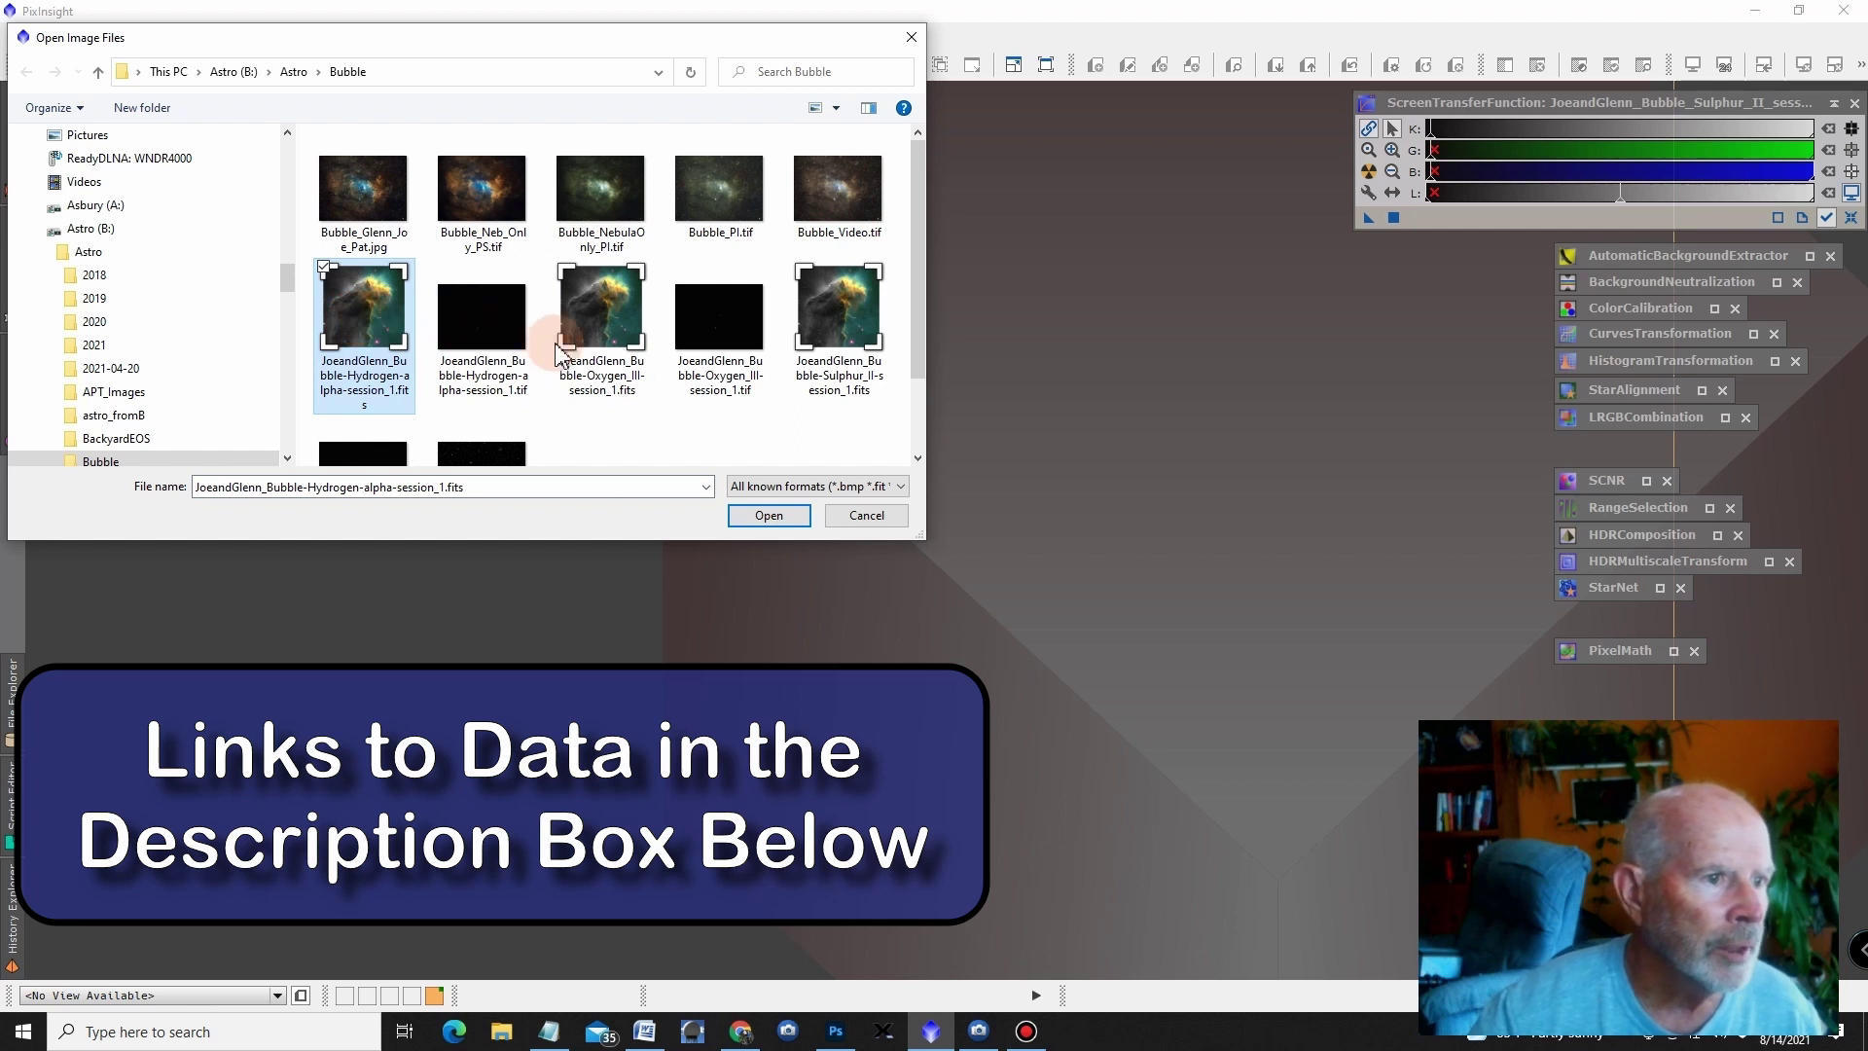
pyautogui.keyDown('ctrl'); pyautogui.click(601, 328); pyautogui.keyUp('ctrl')
pyautogui.keyDown('ctrl'); pyautogui.click(854, 319); pyautogui.keyUp('ctrl')
pyautogui.click(778, 519)
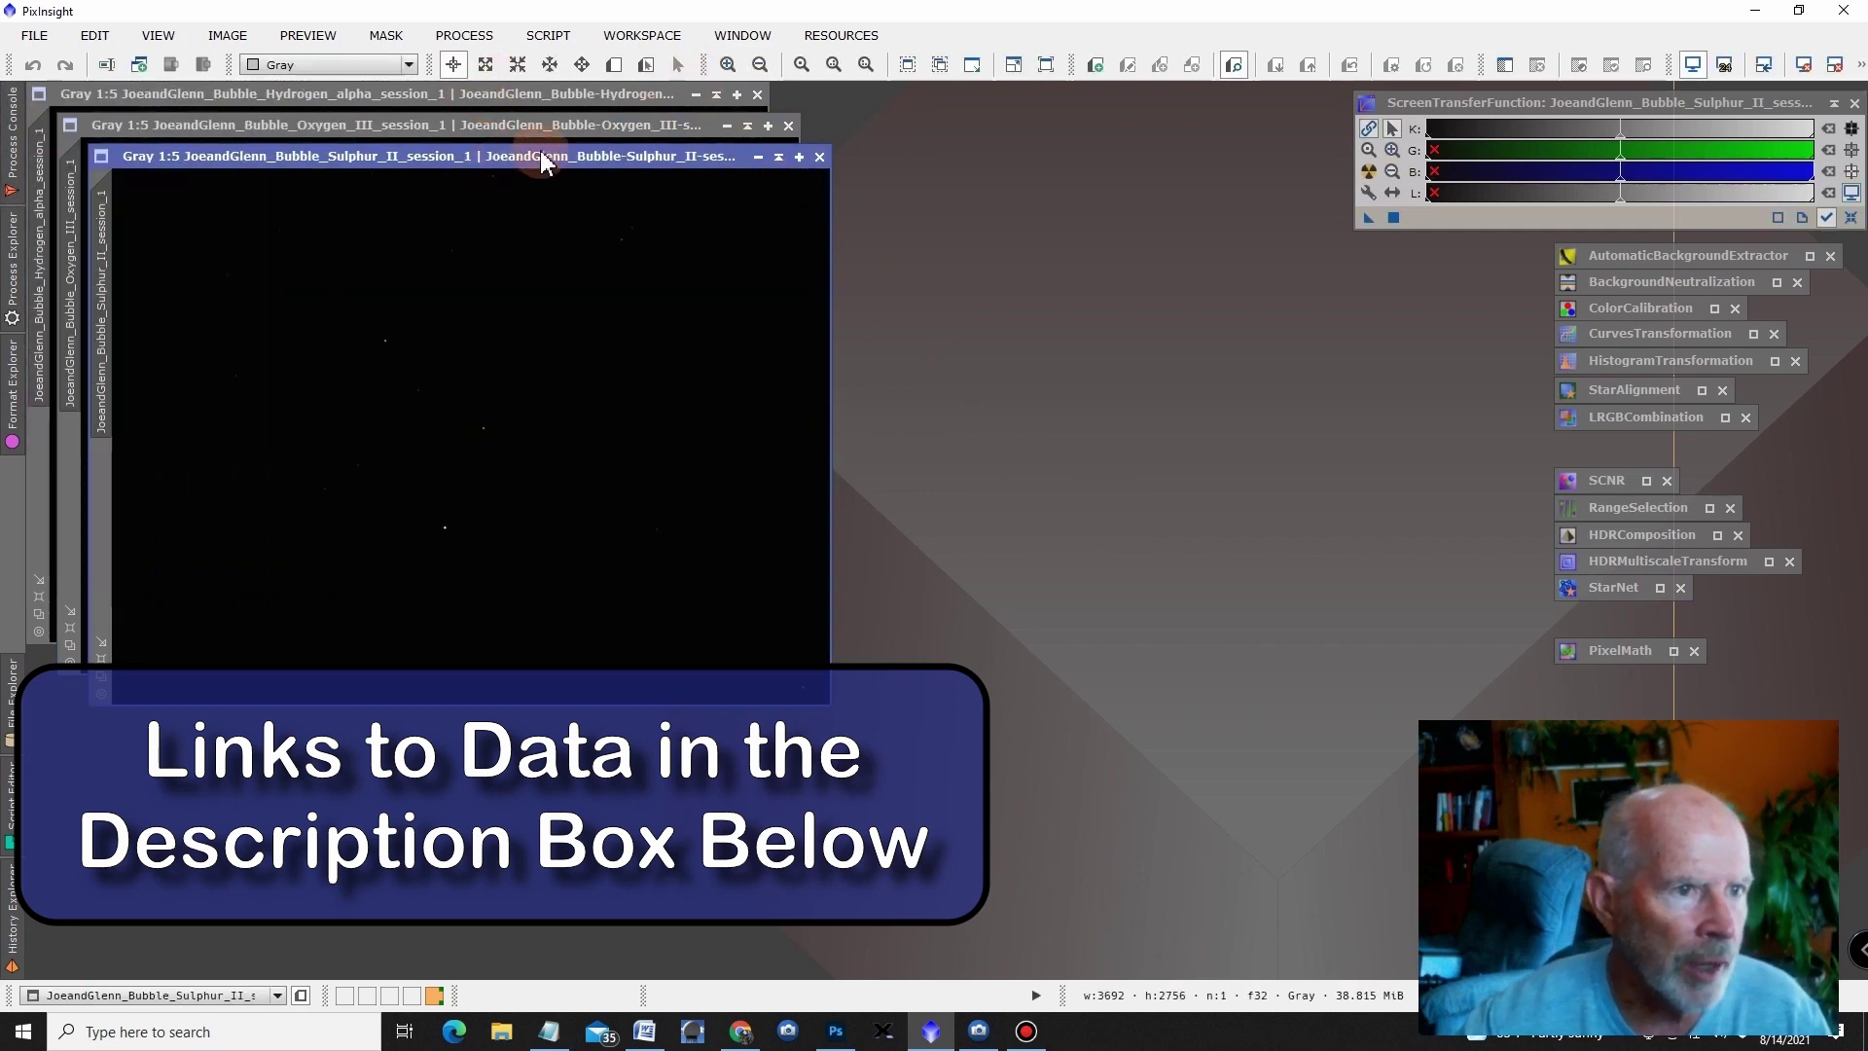
# - Auto-stretch the display of the Sulphur-II, Oxygen-III and Hydrogen-alpha images and move the Hydrogen-alpha window clear of the others
pyautogui.click(1371, 175)
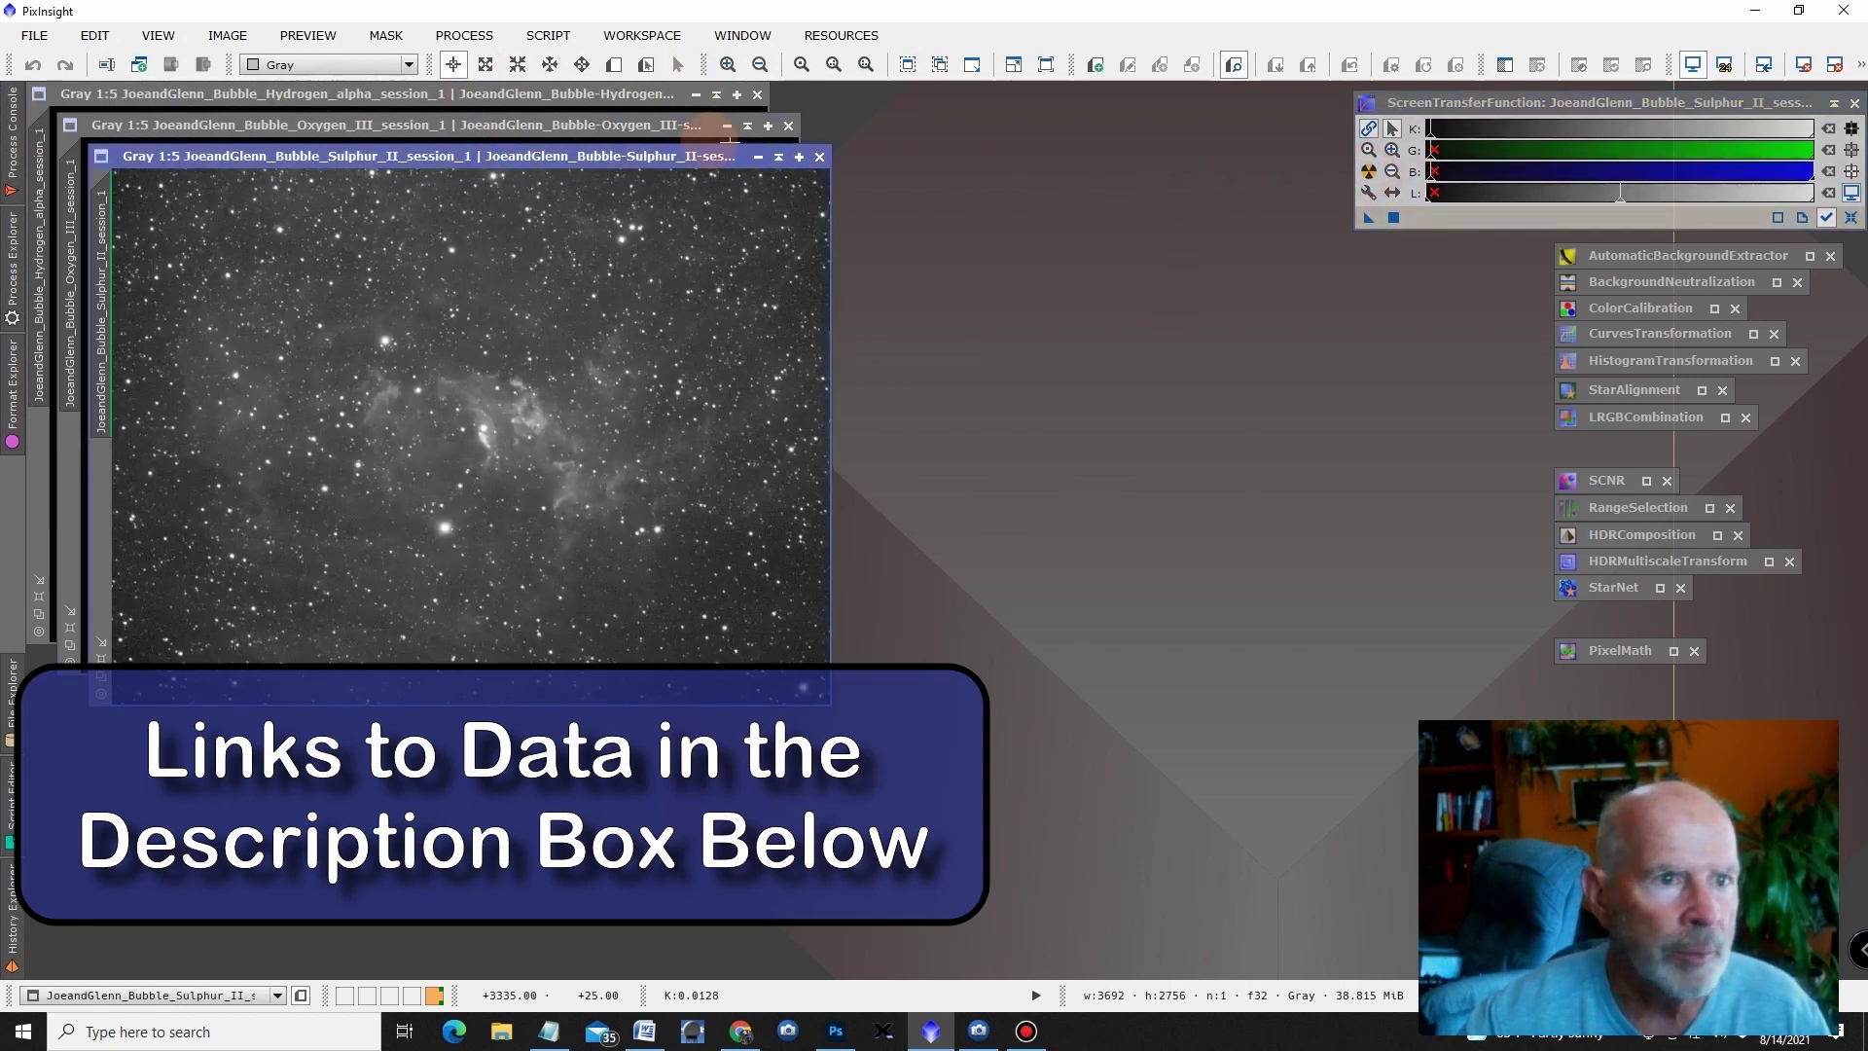
pyautogui.click(683, 124)
pyautogui.click(1370, 173)
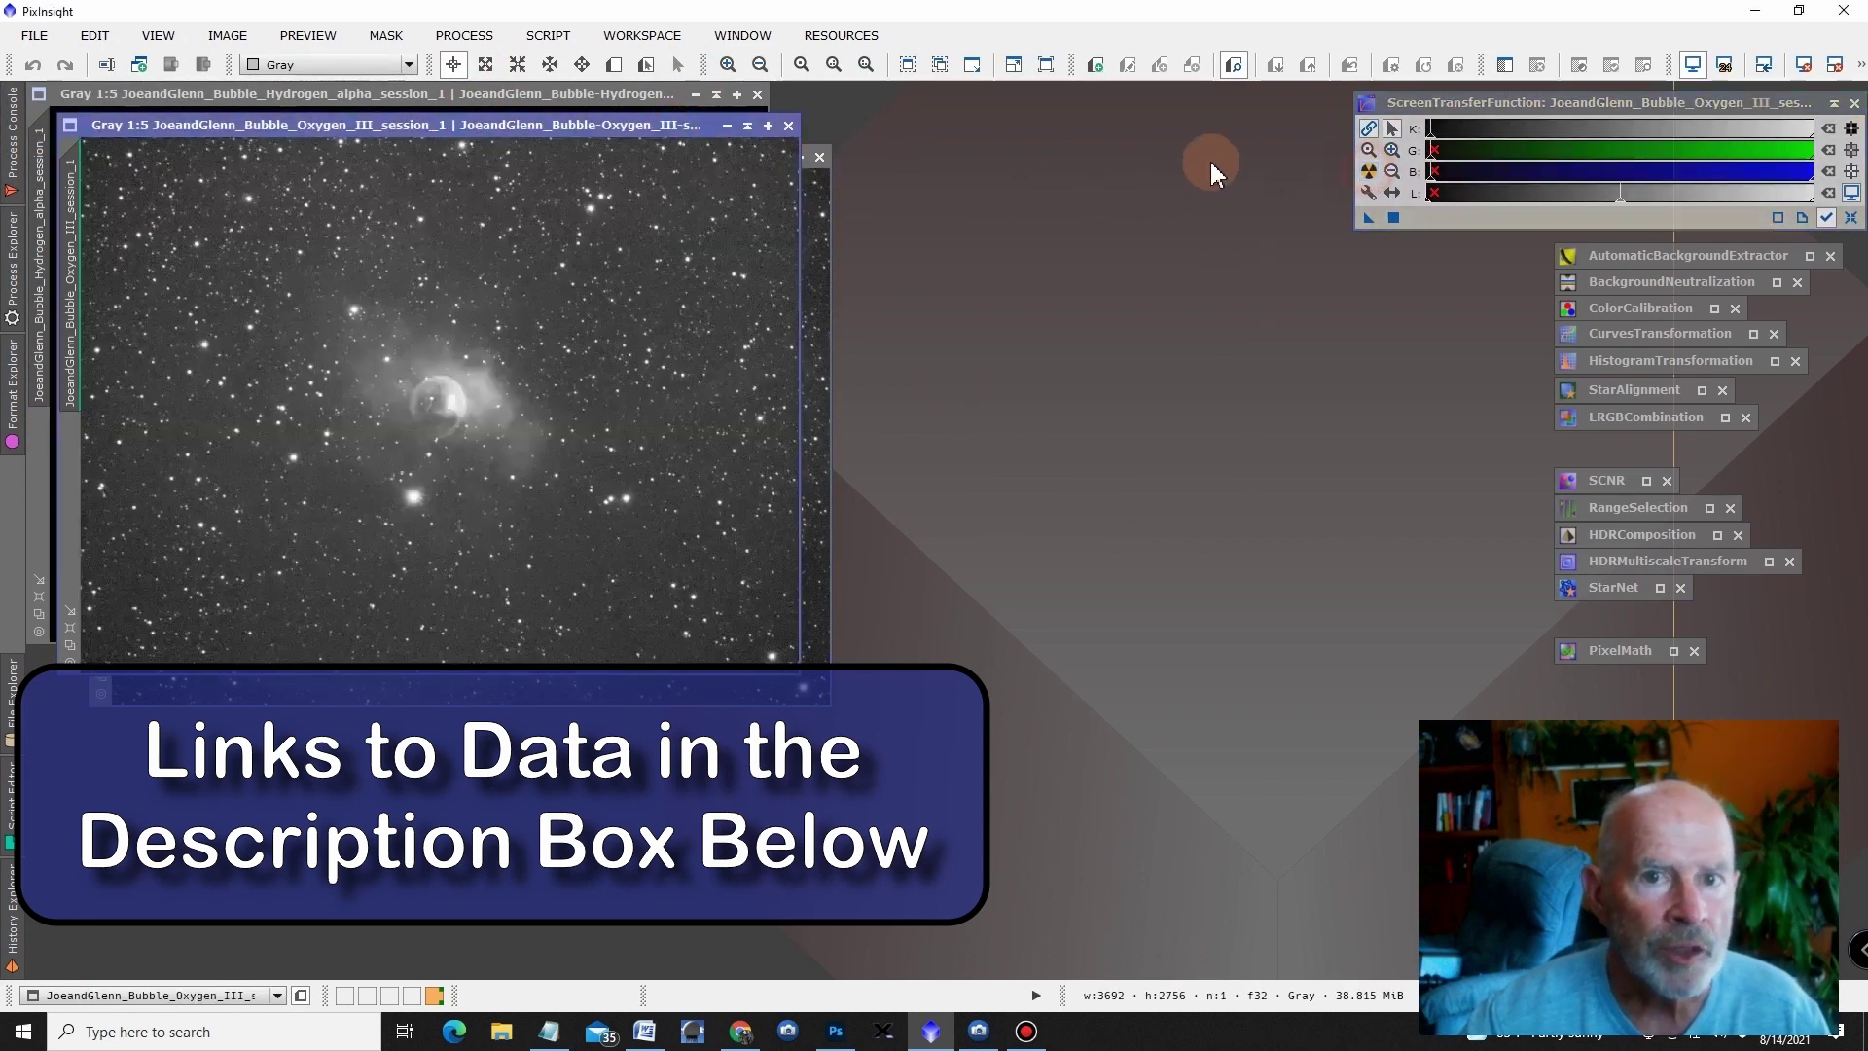
pyautogui.click(627, 93)
pyautogui.click(1364, 175)
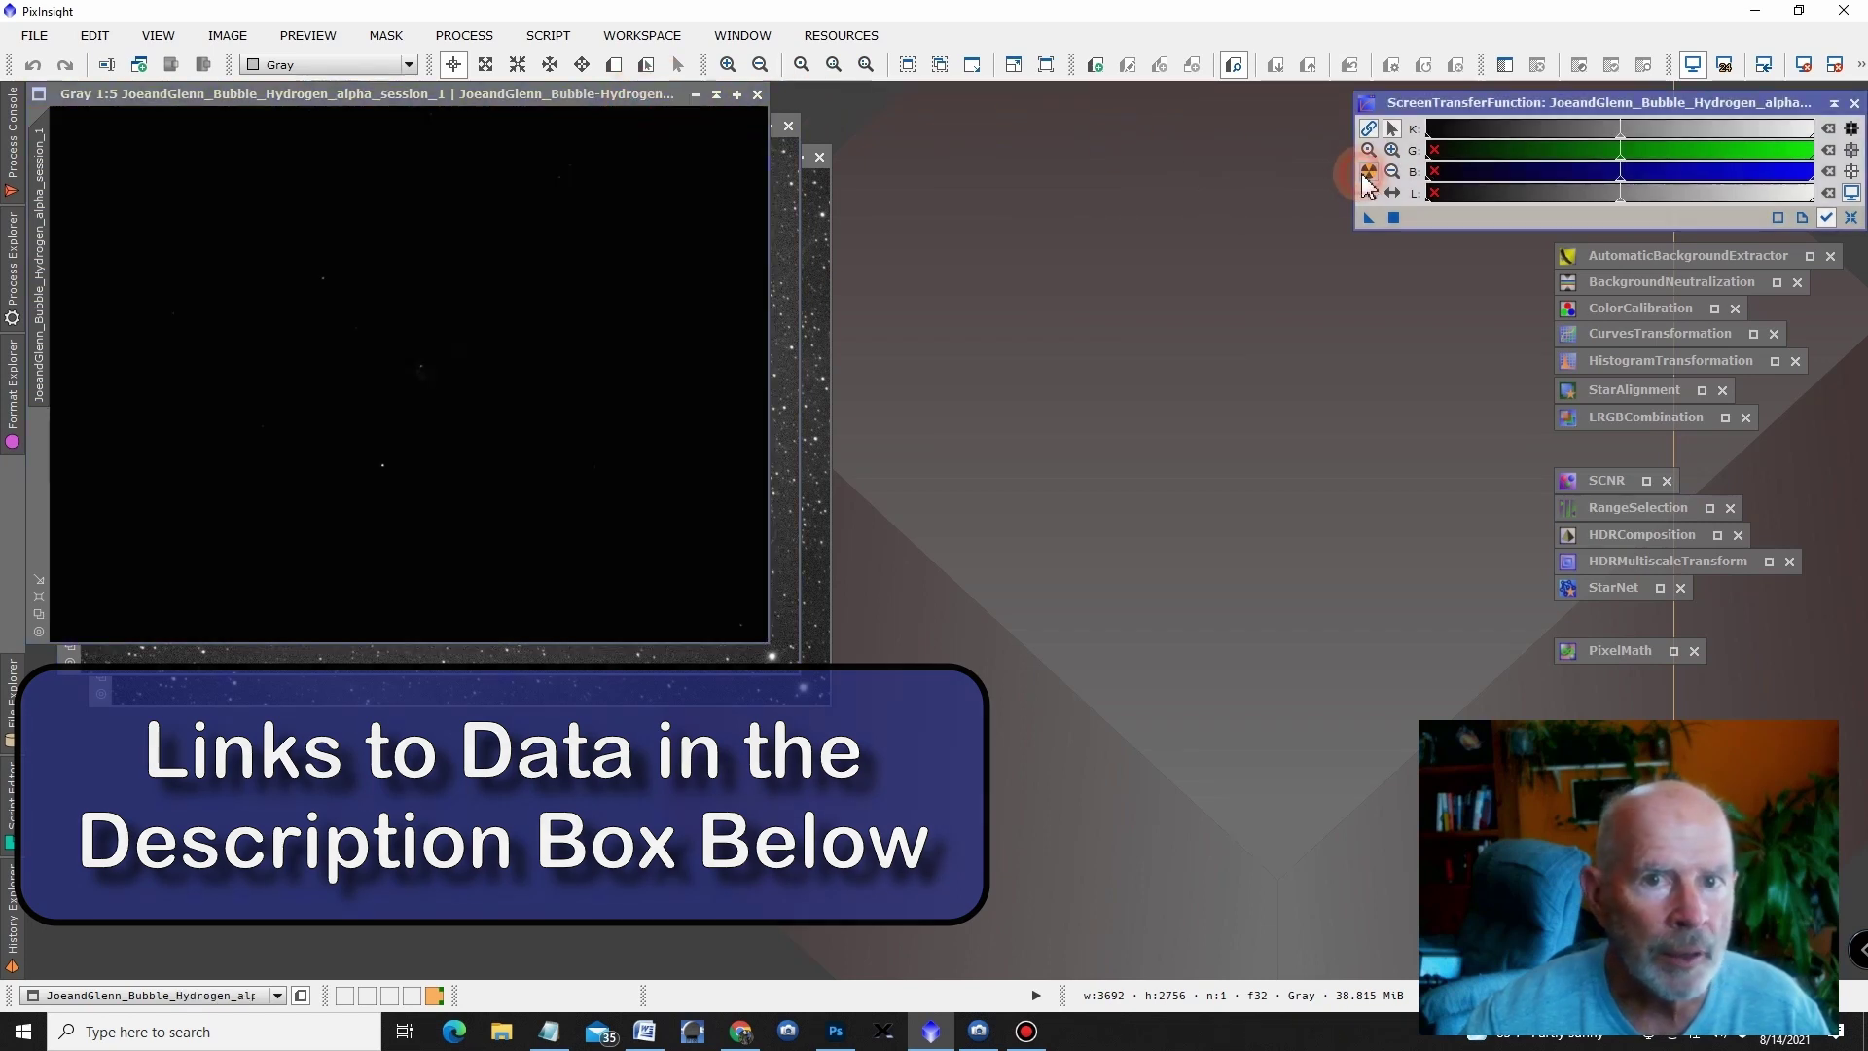
pyautogui.moveTo(372, 95); pyautogui.dragTo(739, 183)
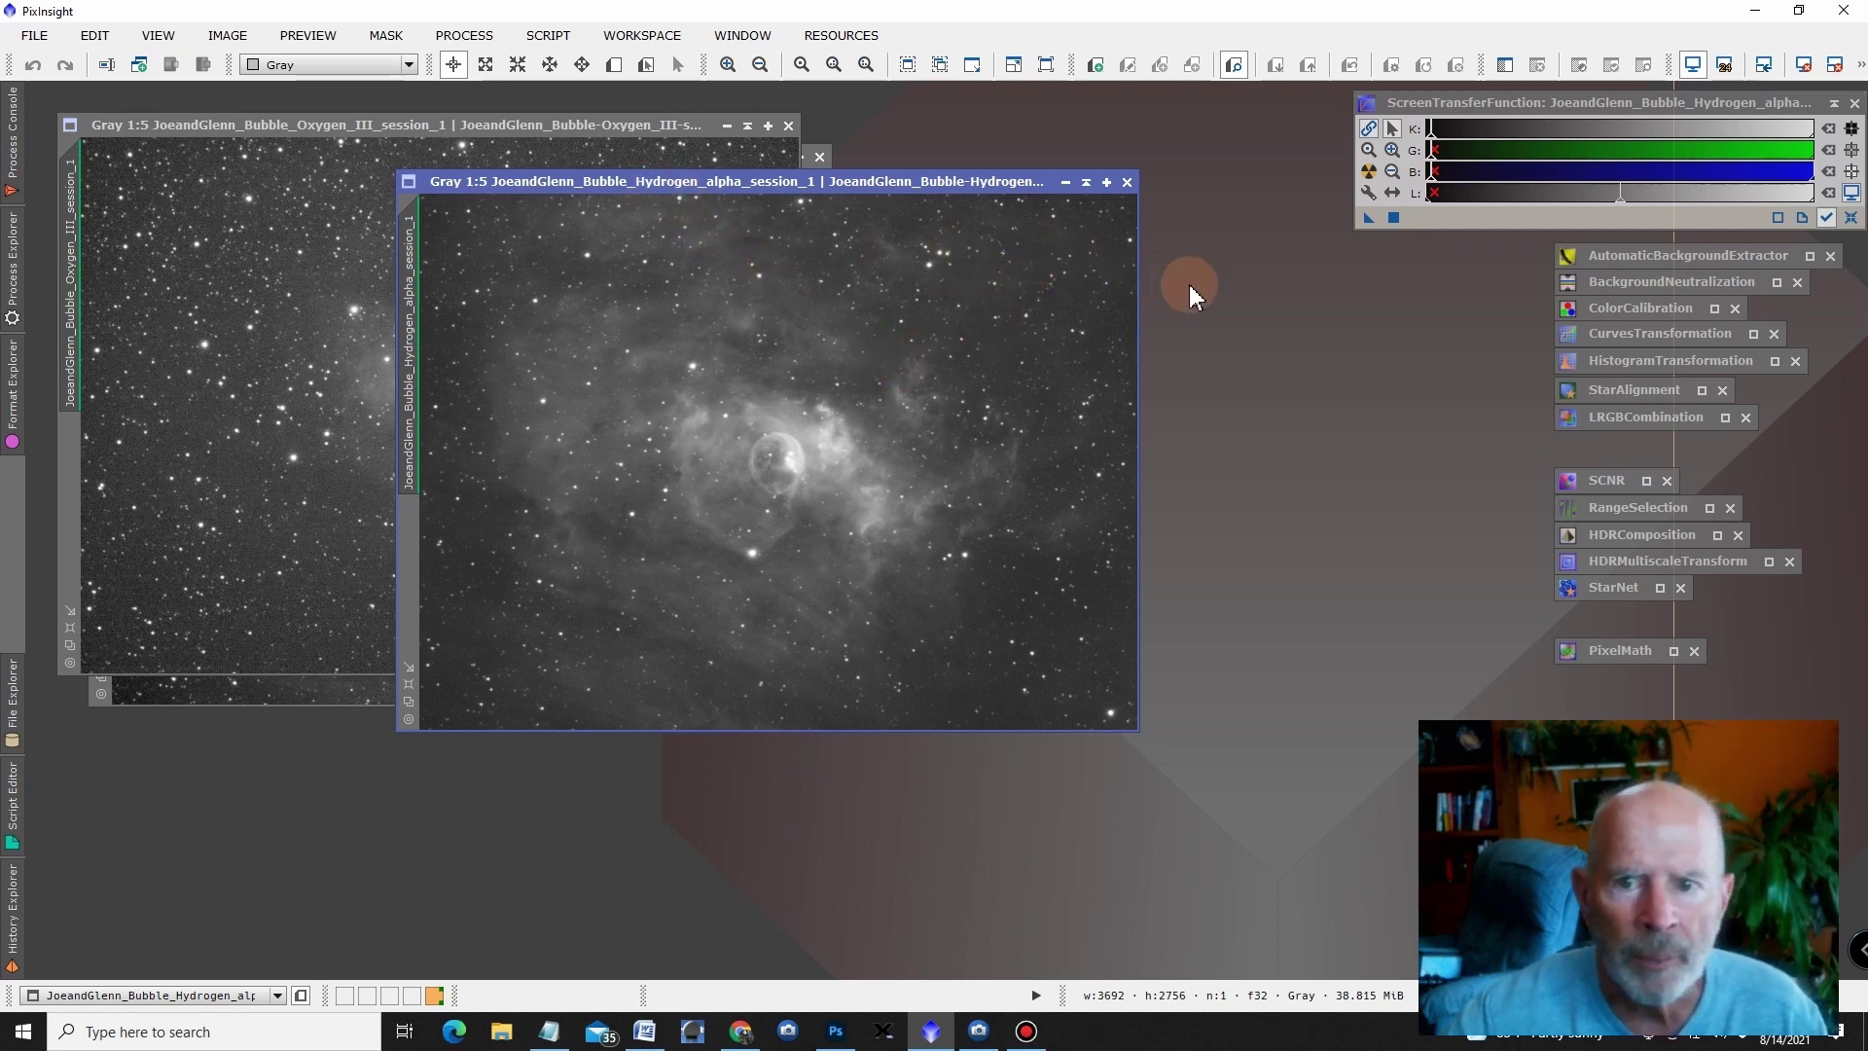
# - In LRGBCombination, assign the Sulphur-II image to R, the Hydrogen-alpha image to G and the Oxygen-III image to B
pyautogui.doubleClick(1631, 419)
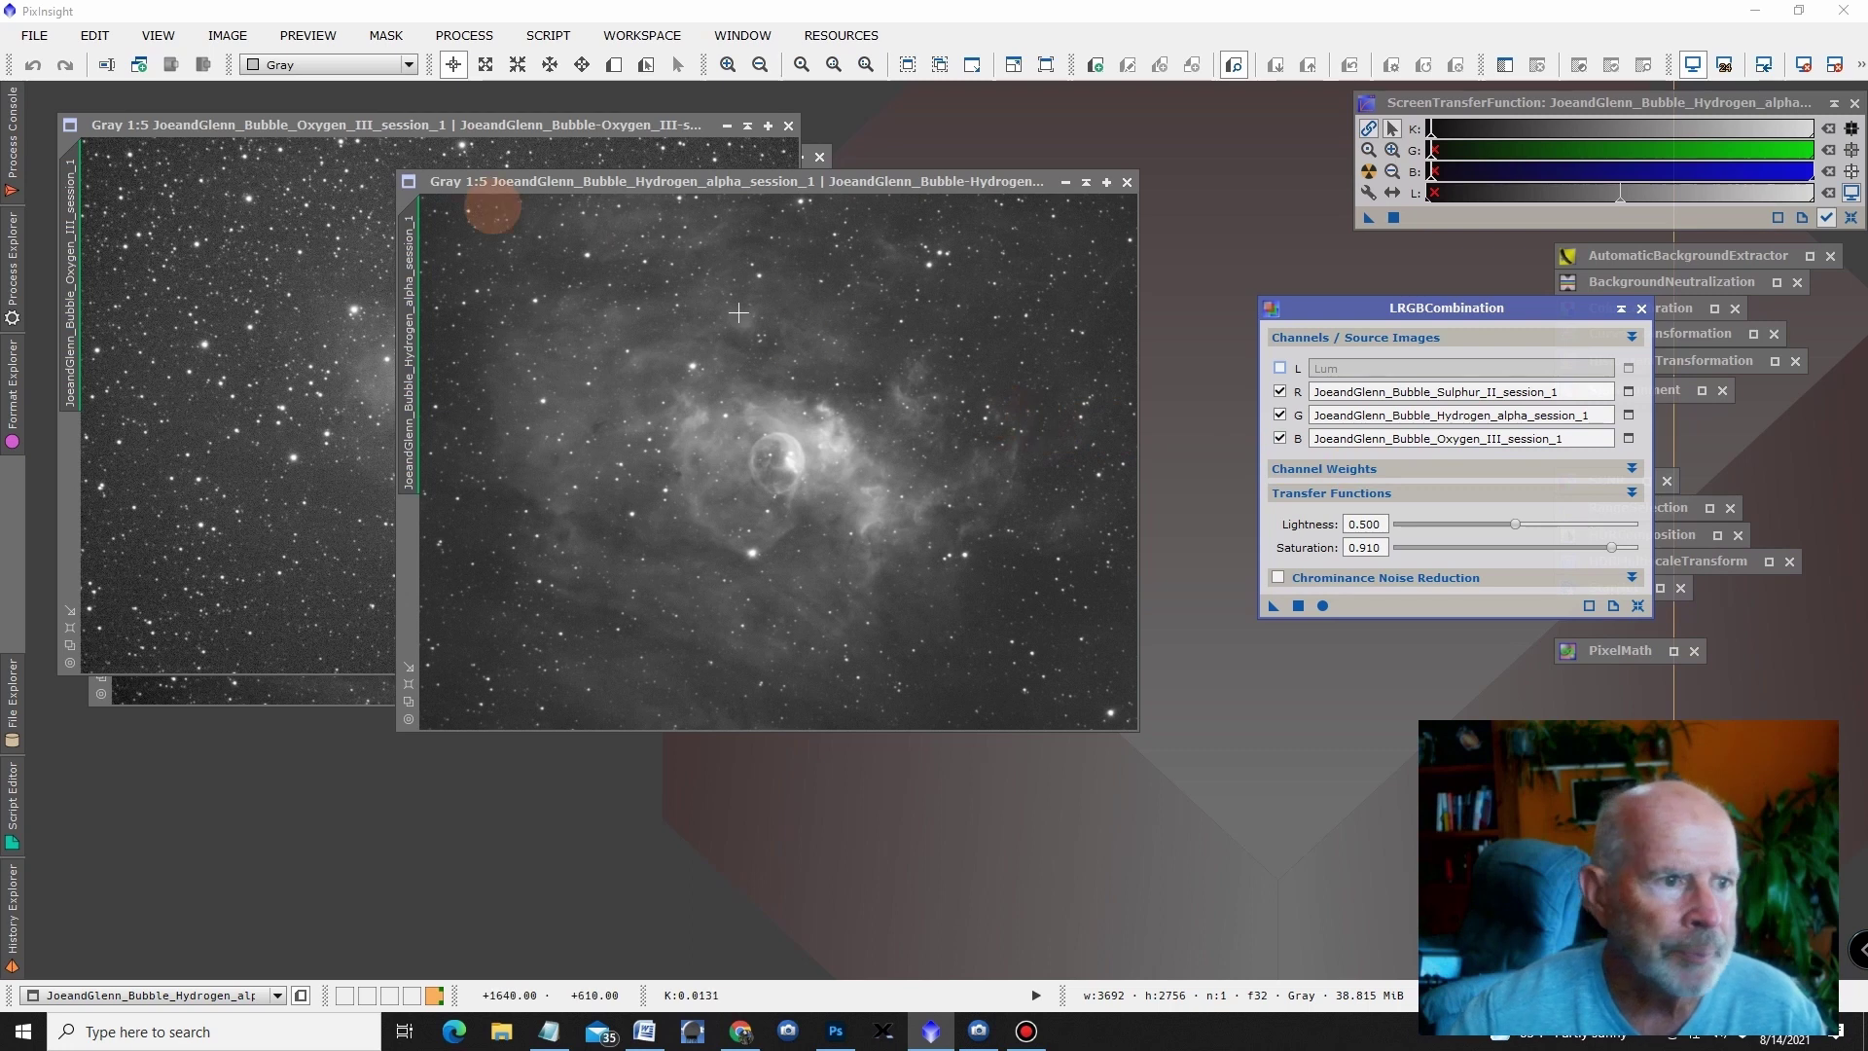
pyautogui.moveTo(416, 329)
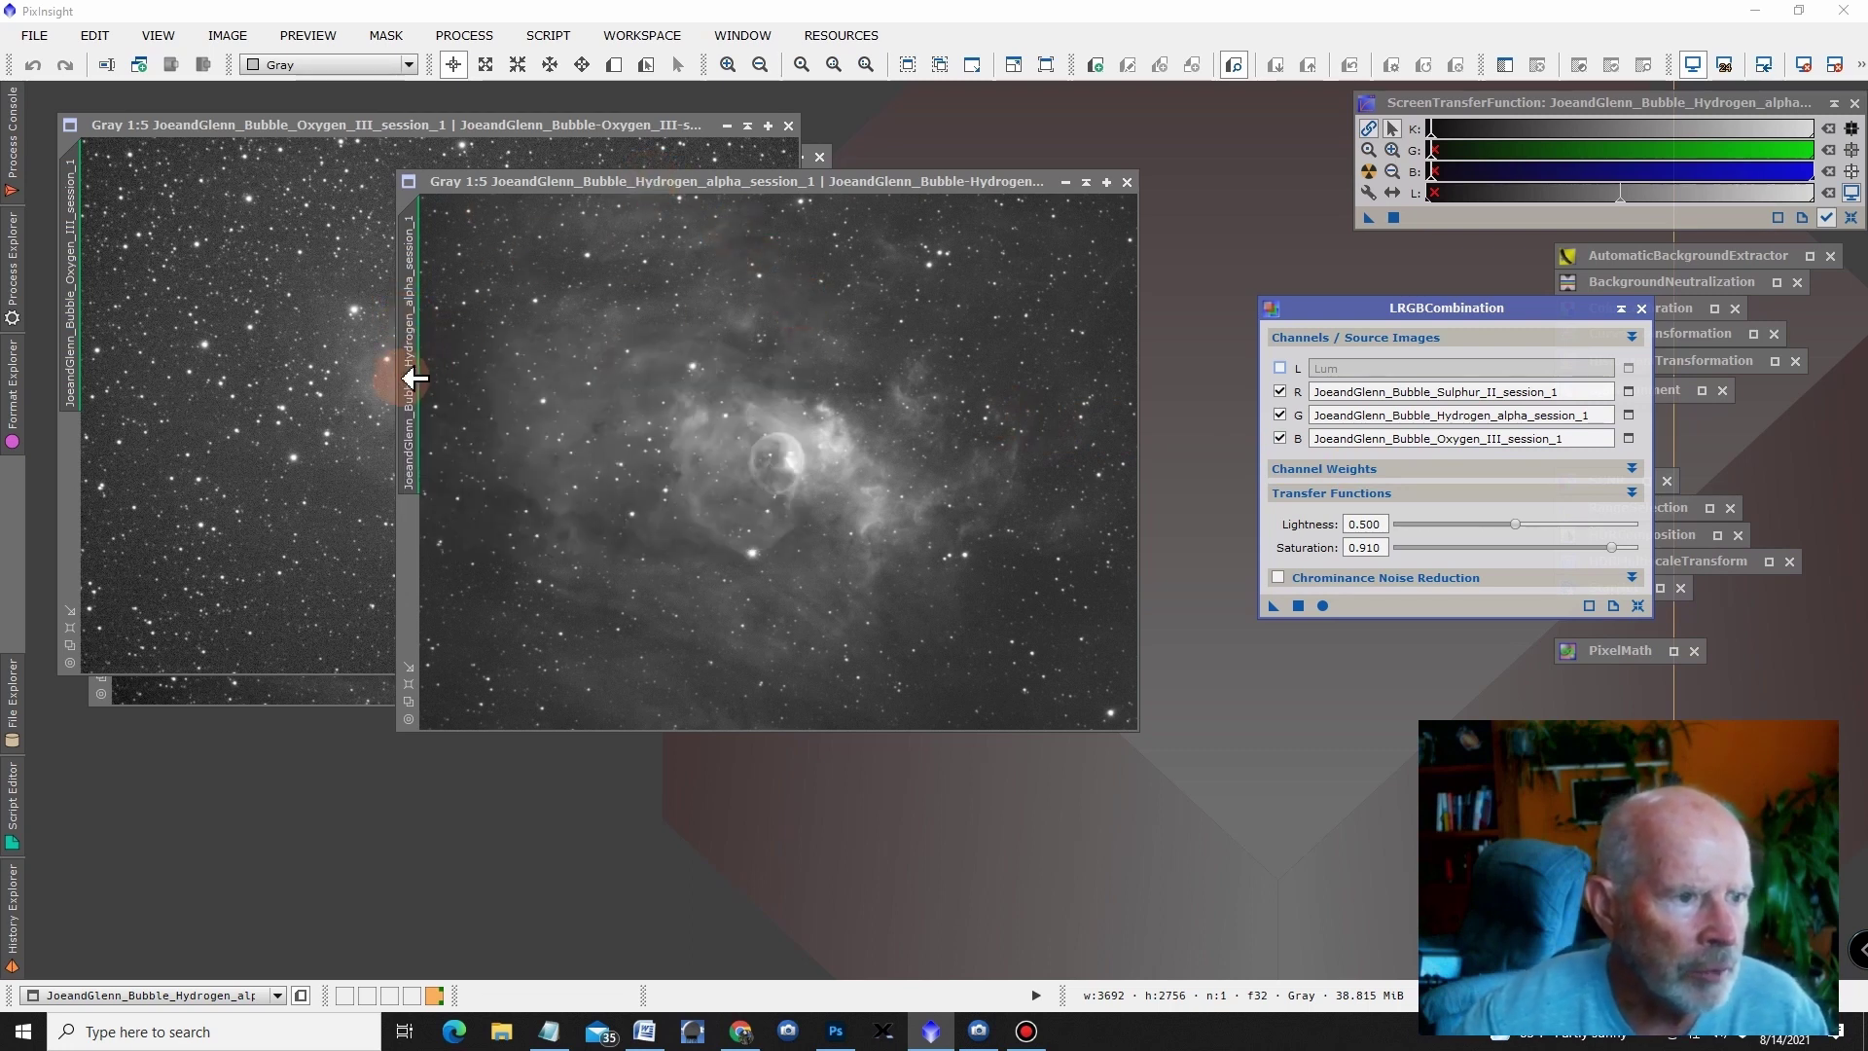
pyautogui.moveTo(416, 357); pyautogui.dragTo(1366, 415)
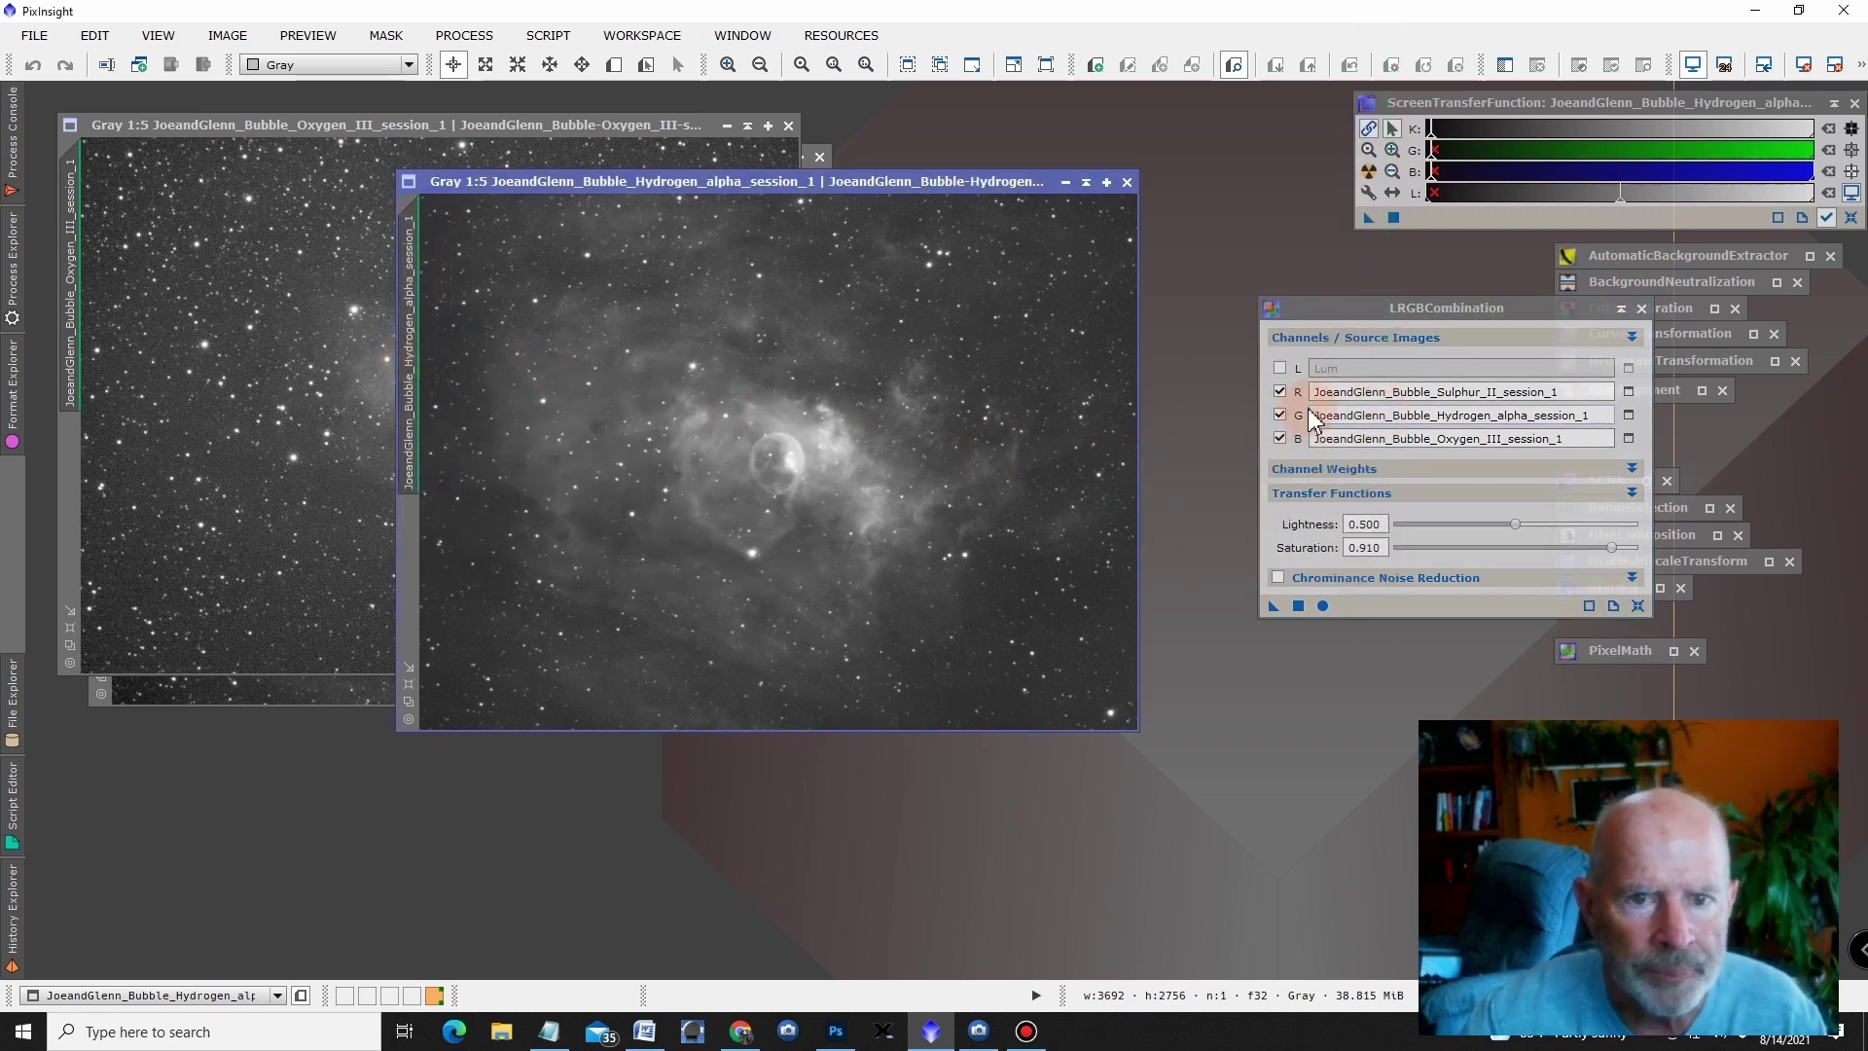
pyautogui.click(490, 122)
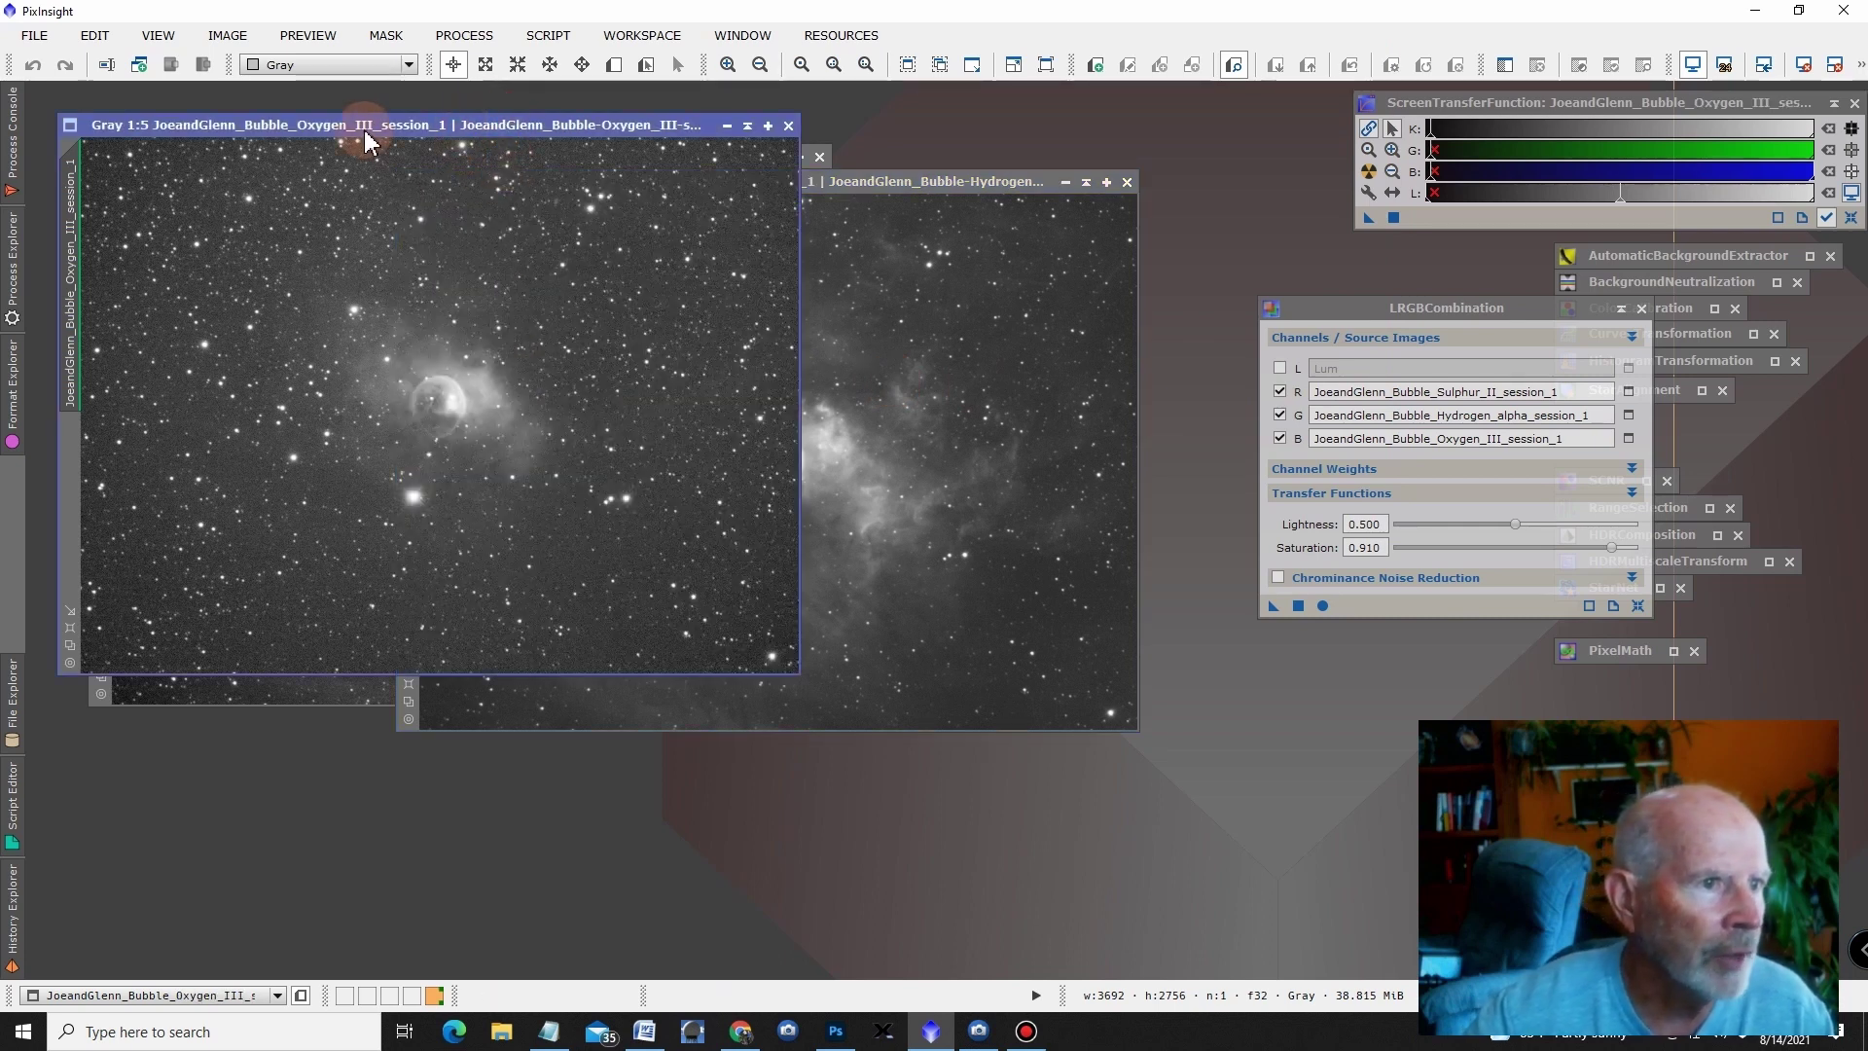
pyautogui.moveTo(84, 279); pyautogui.dragTo(1382, 440)
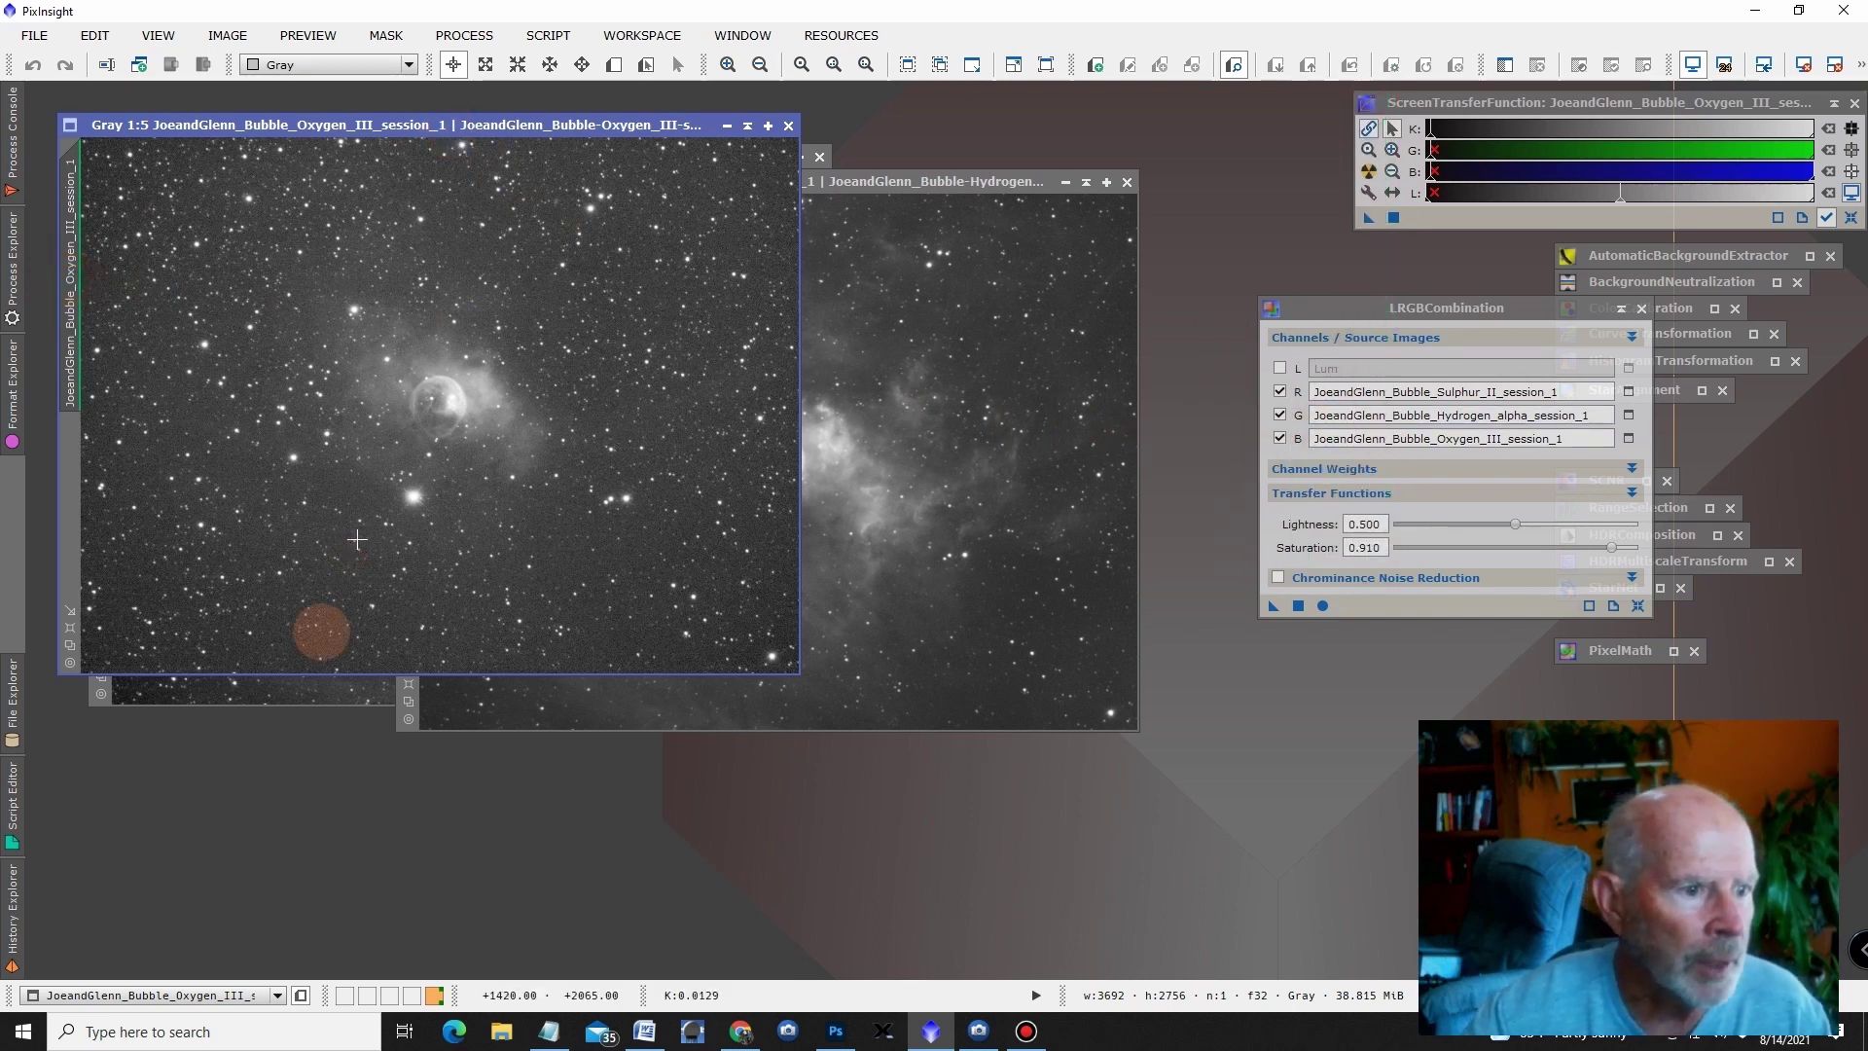
pyautogui.click(317, 692)
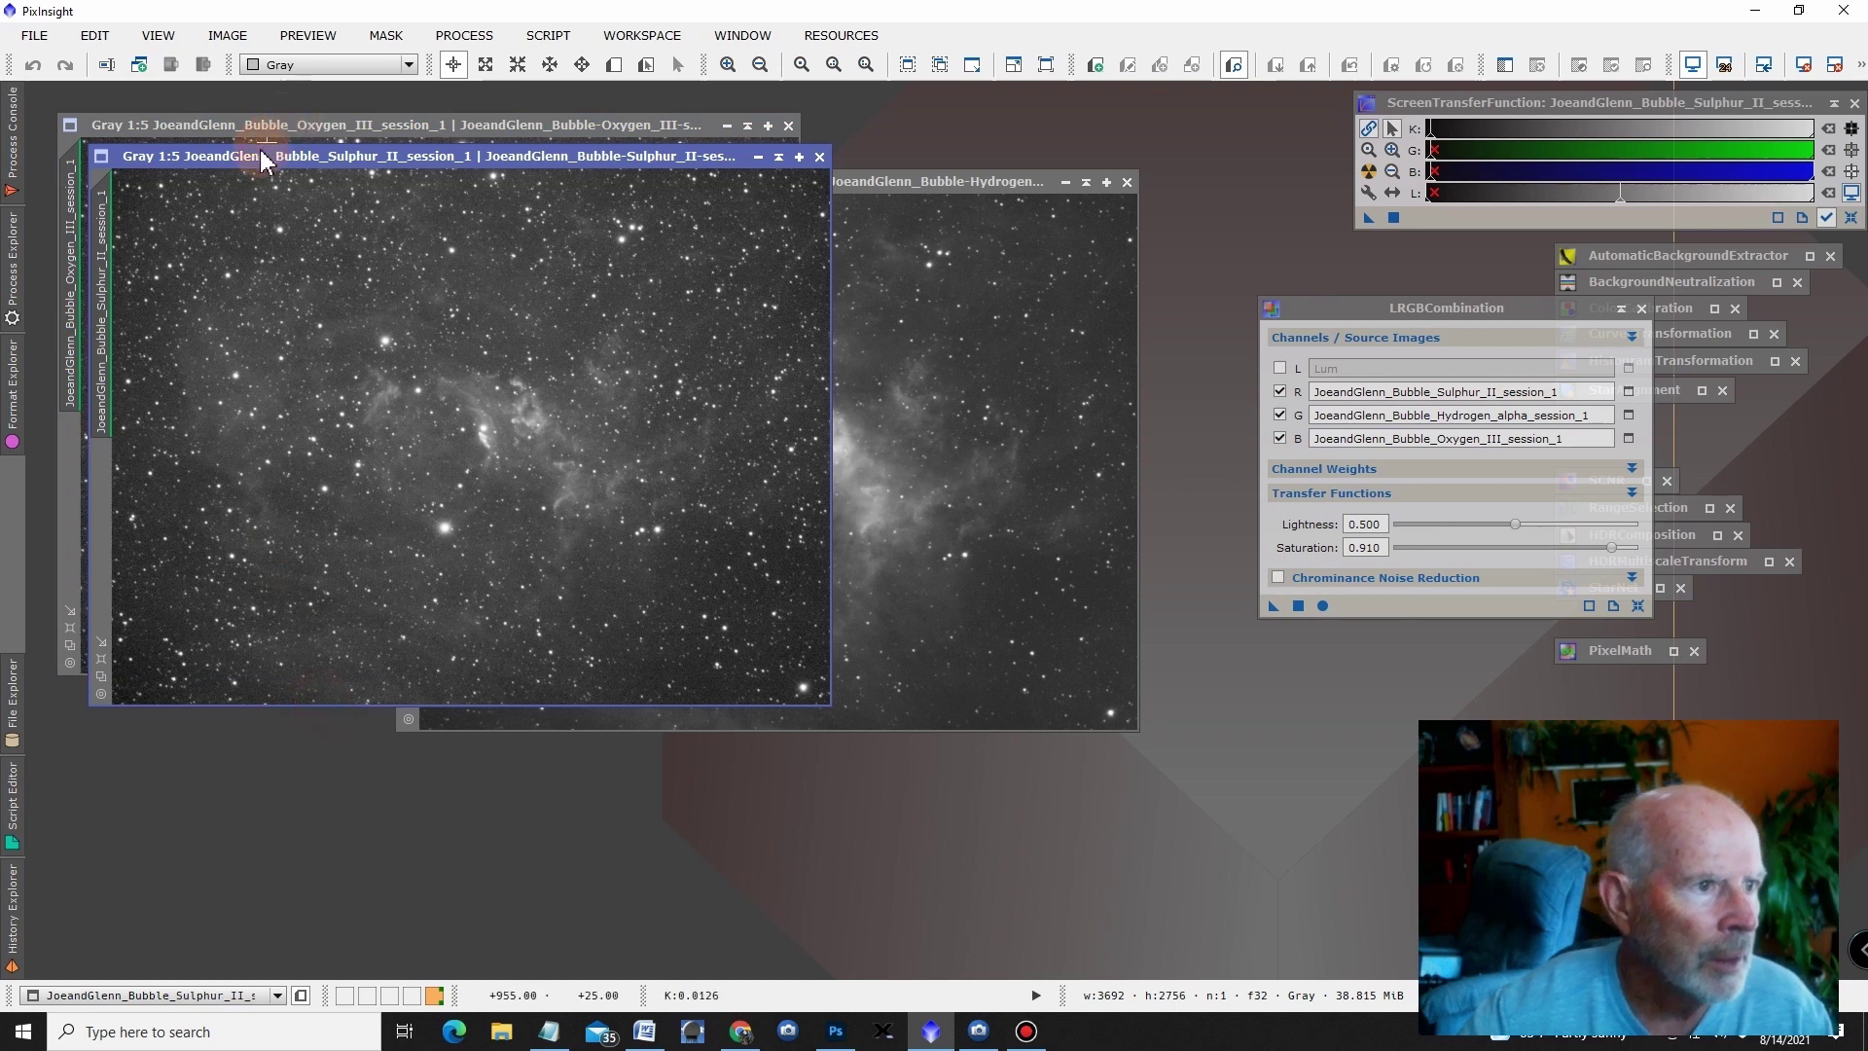
pyautogui.moveTo(110, 299)
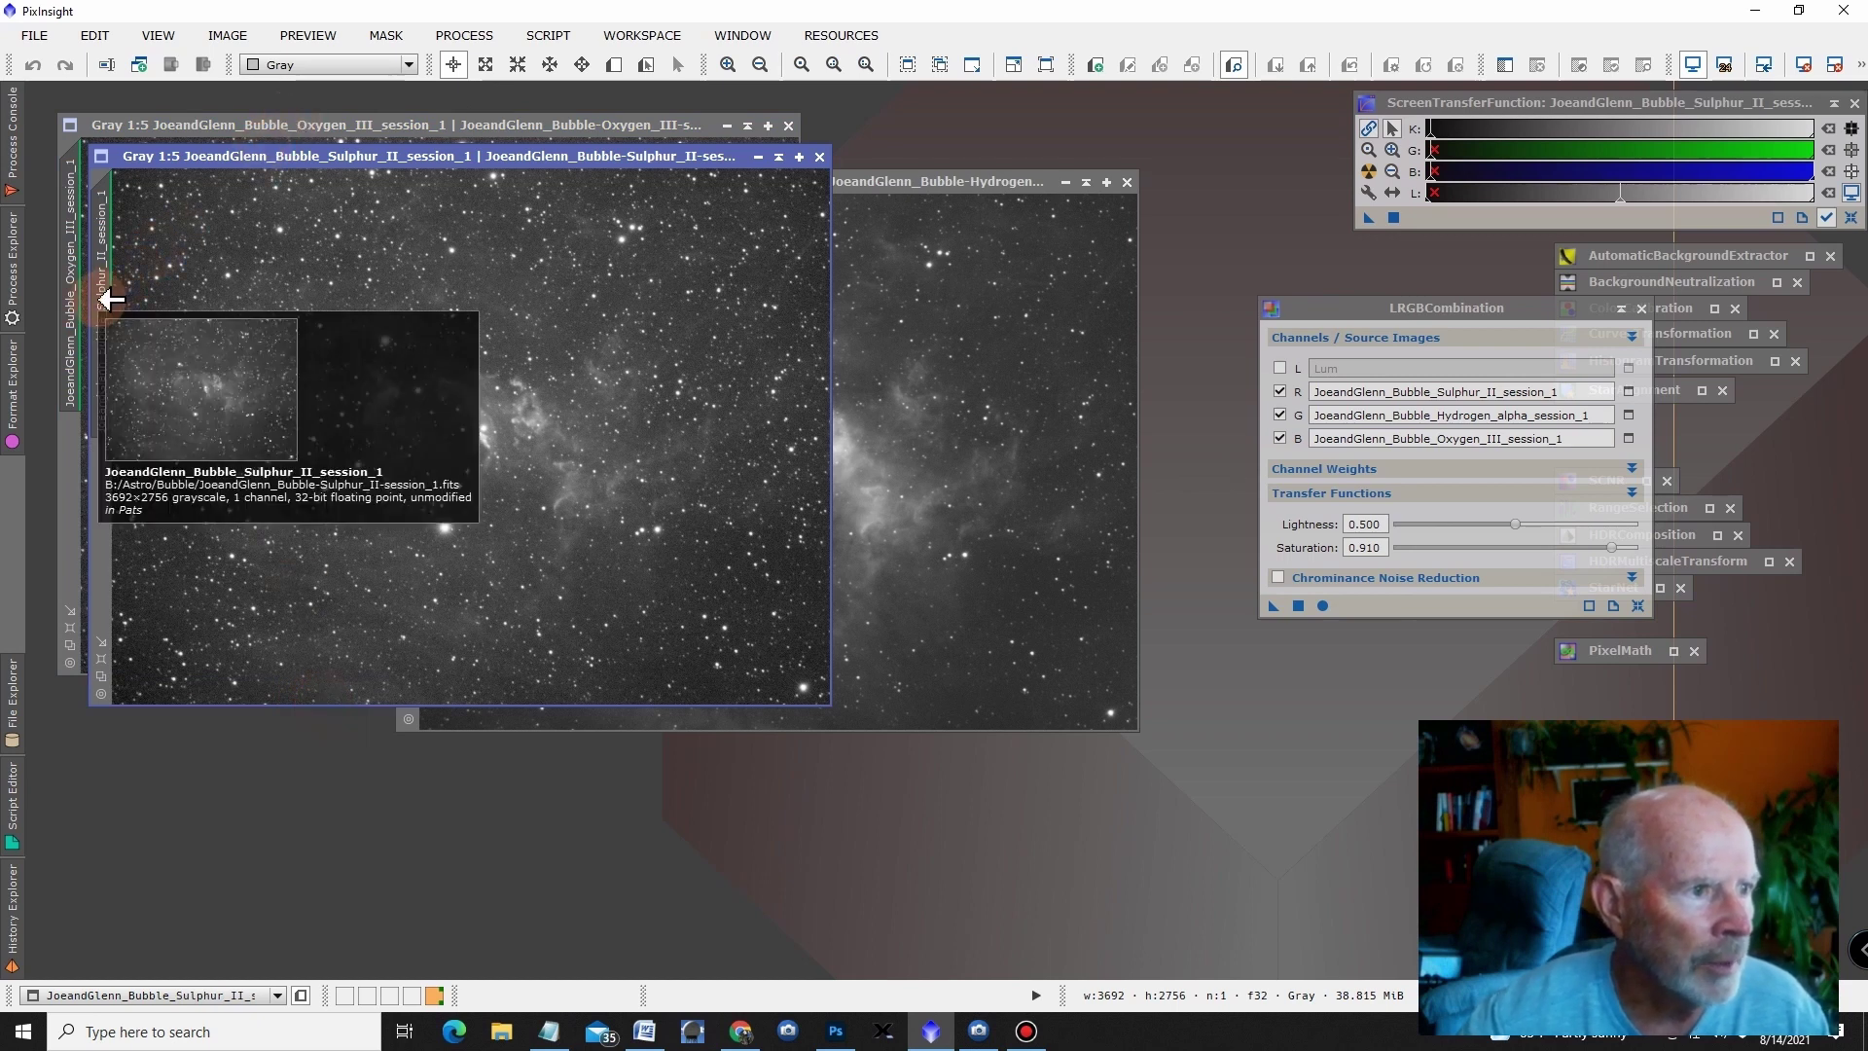
pyautogui.moveTo(110, 300); pyautogui.dragTo(1382, 392)
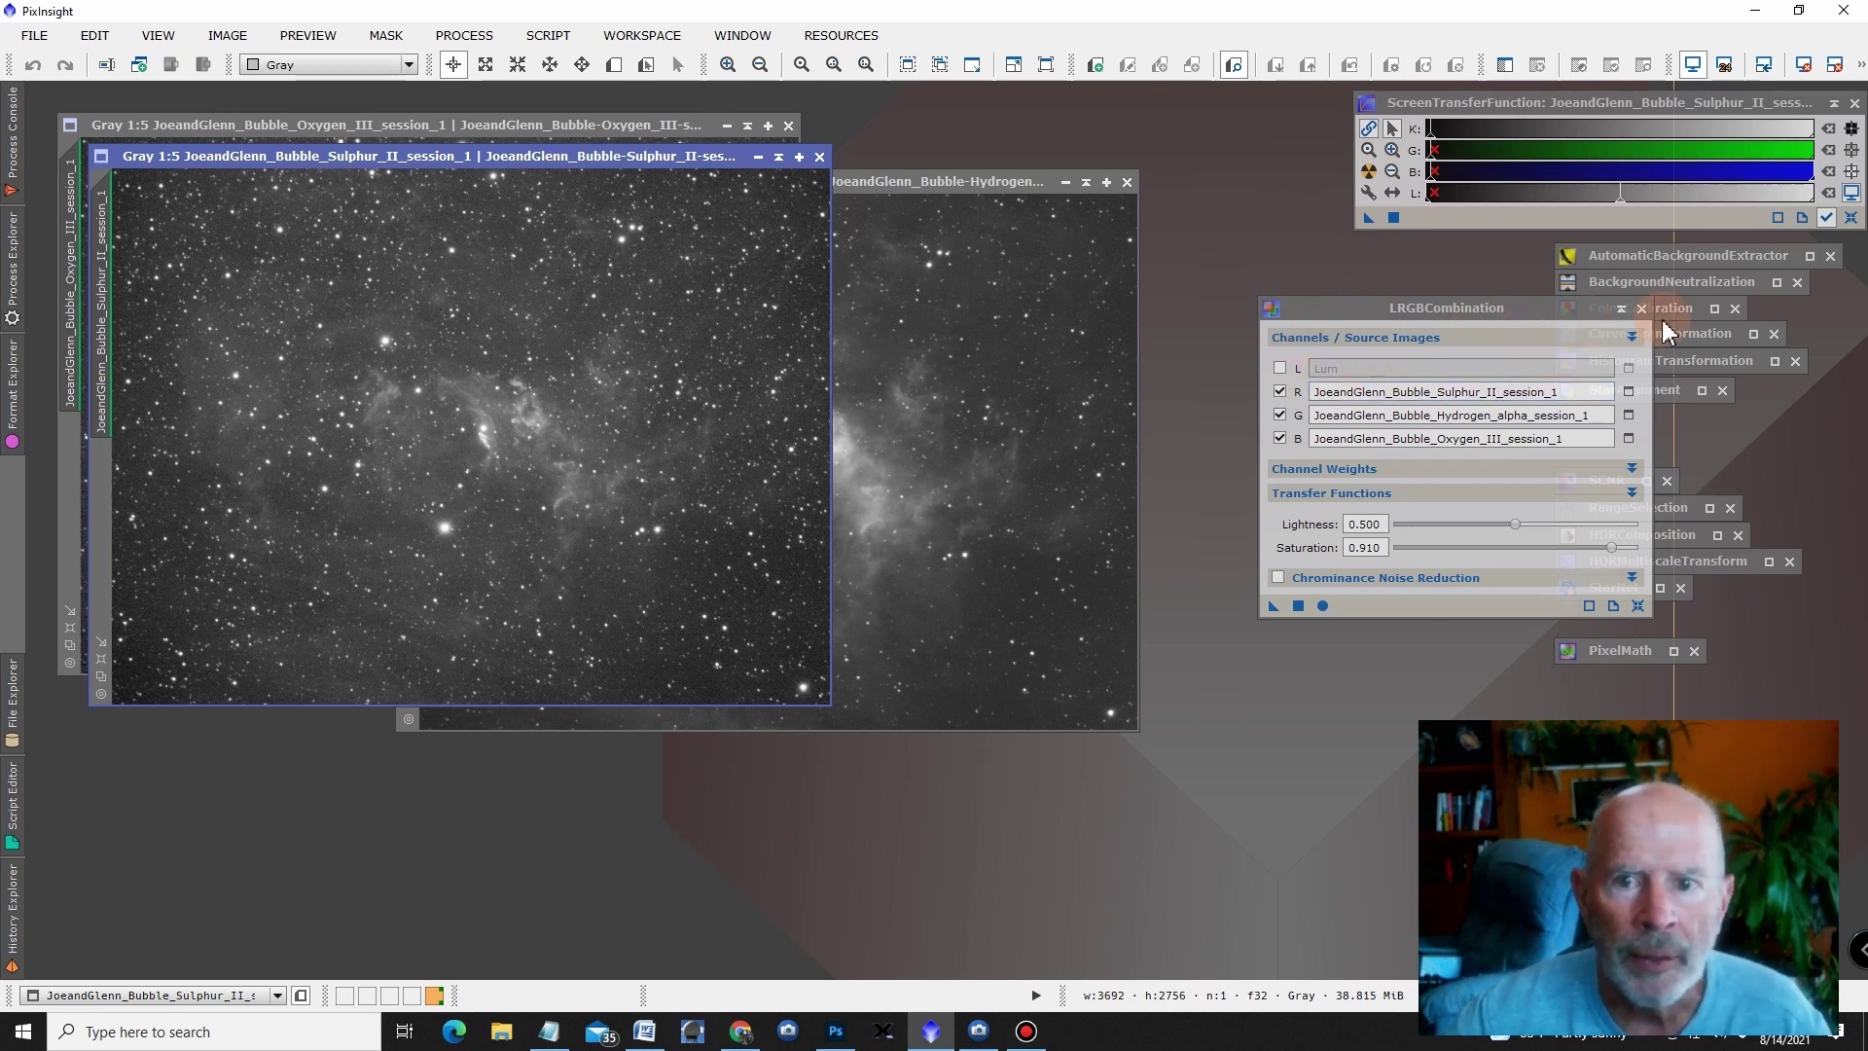
# - Combine the assigned channels globally into a new RGB image, auto-stretch its display and put LRGBCombination away
pyautogui.click(1298, 607)
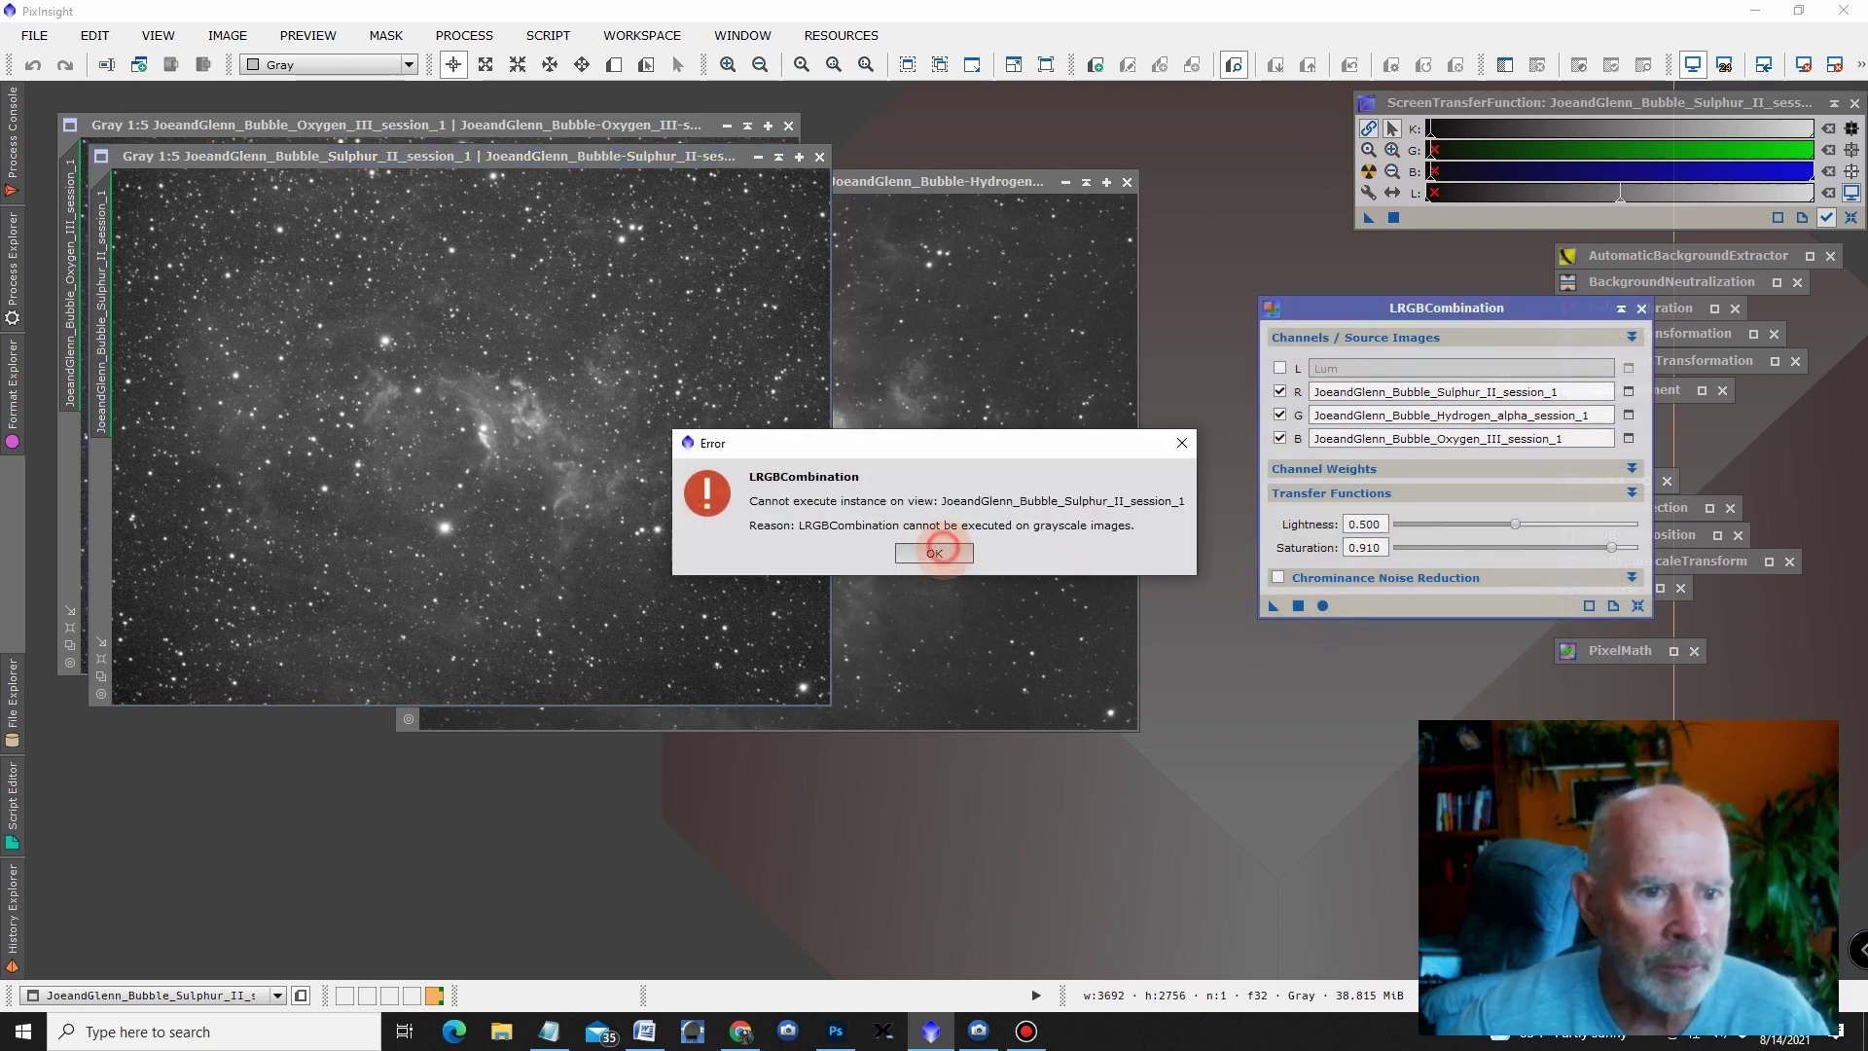
pyautogui.click(936, 553)
pyautogui.click(1322, 606)
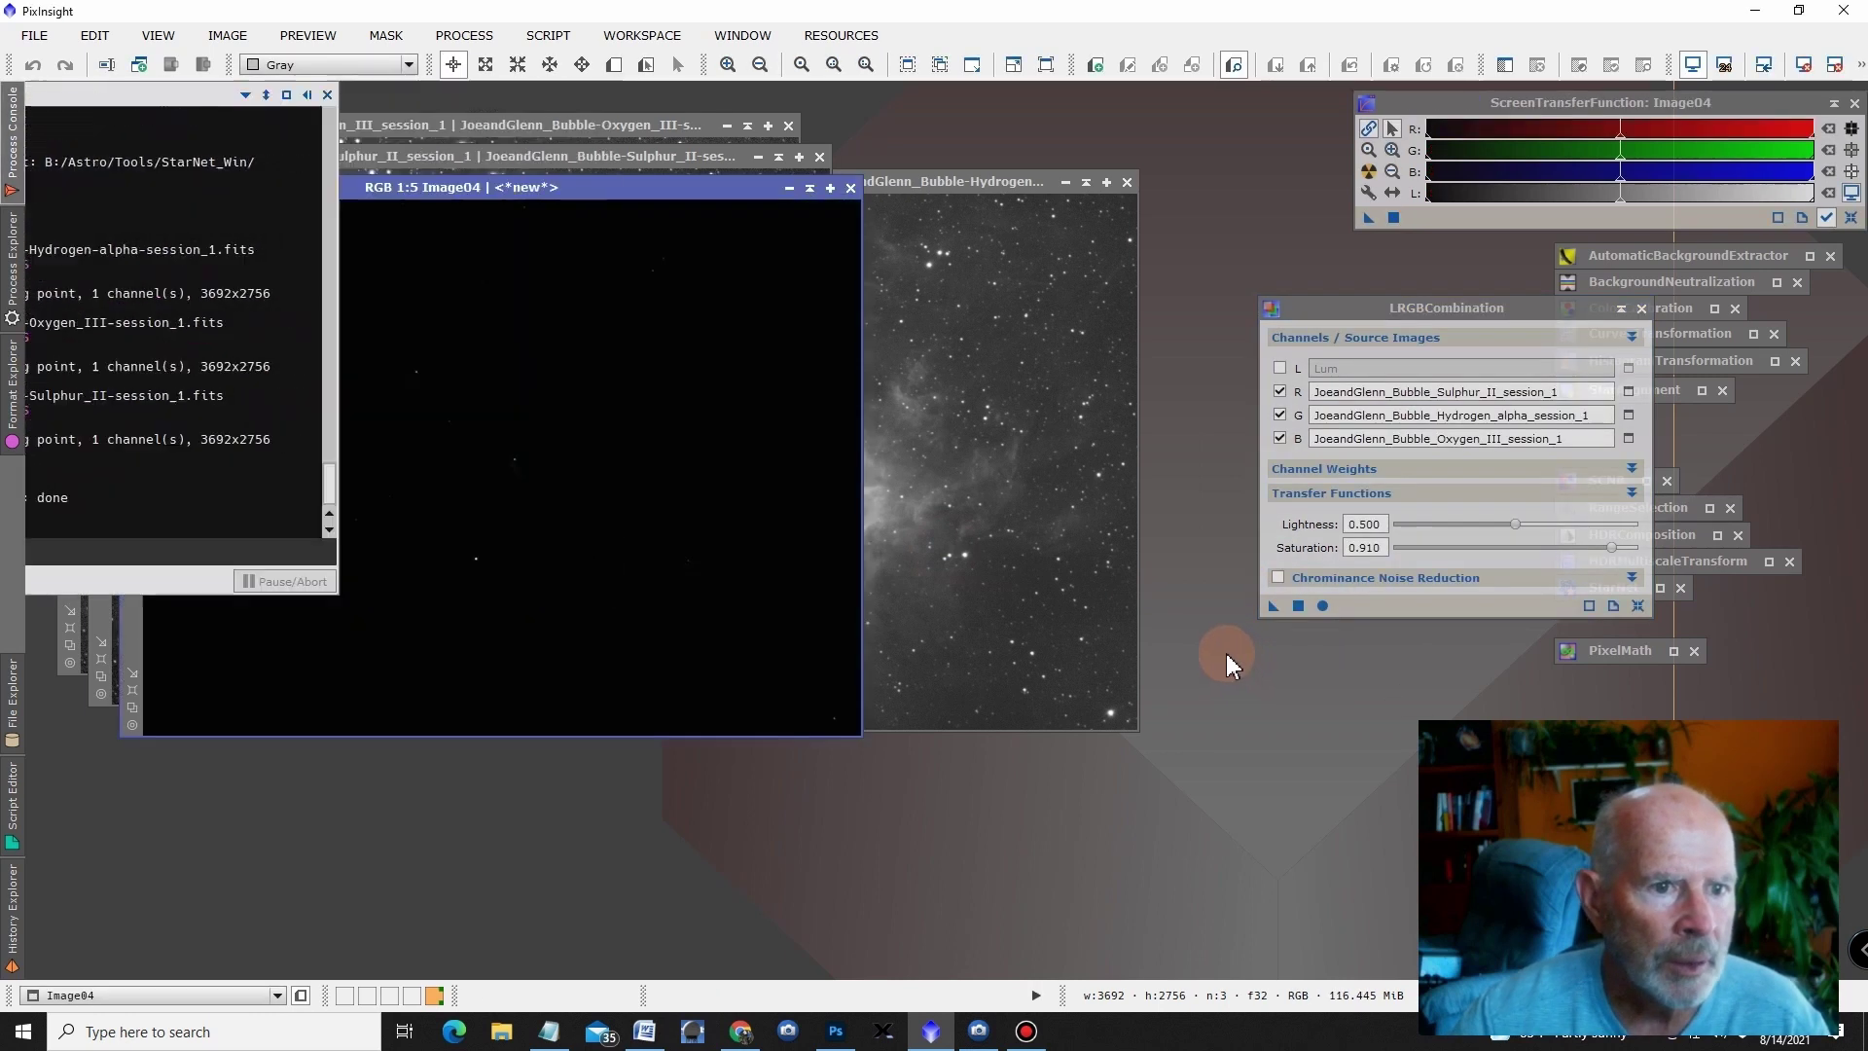
pyautogui.click(1369, 172)
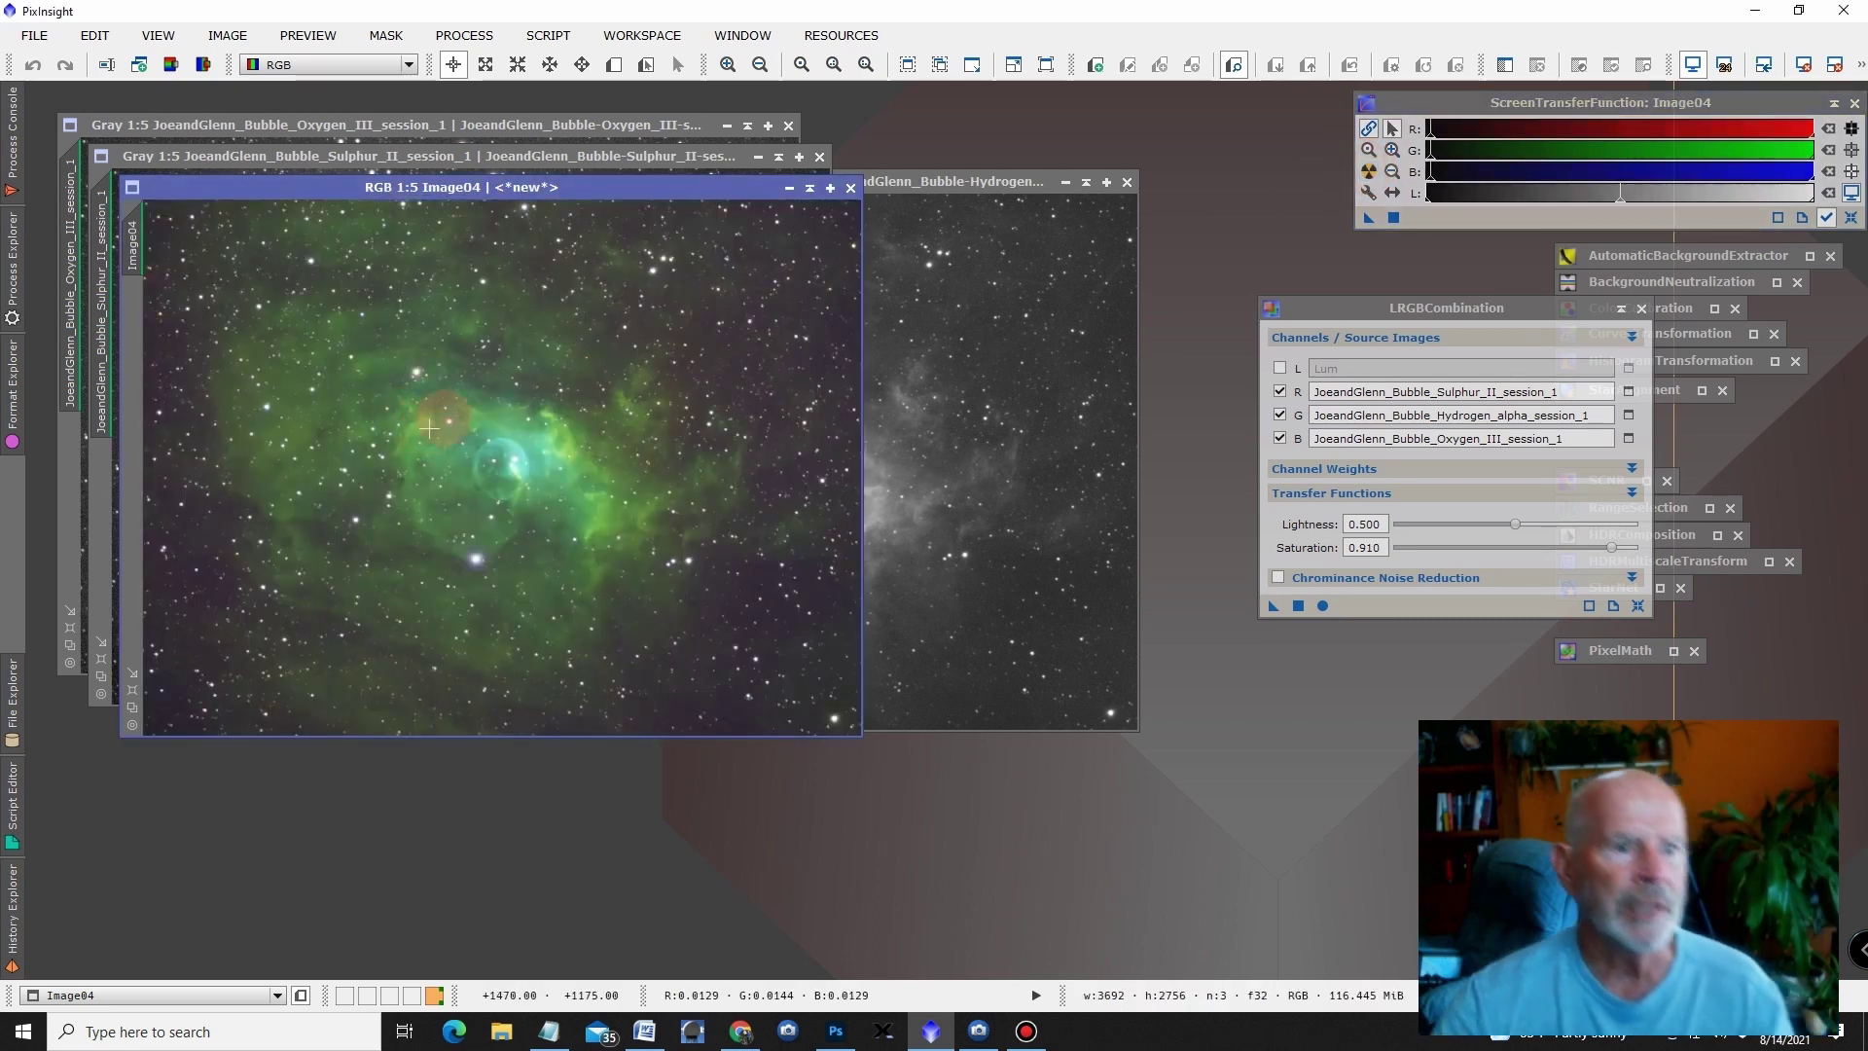
pyautogui.click(1642, 308)
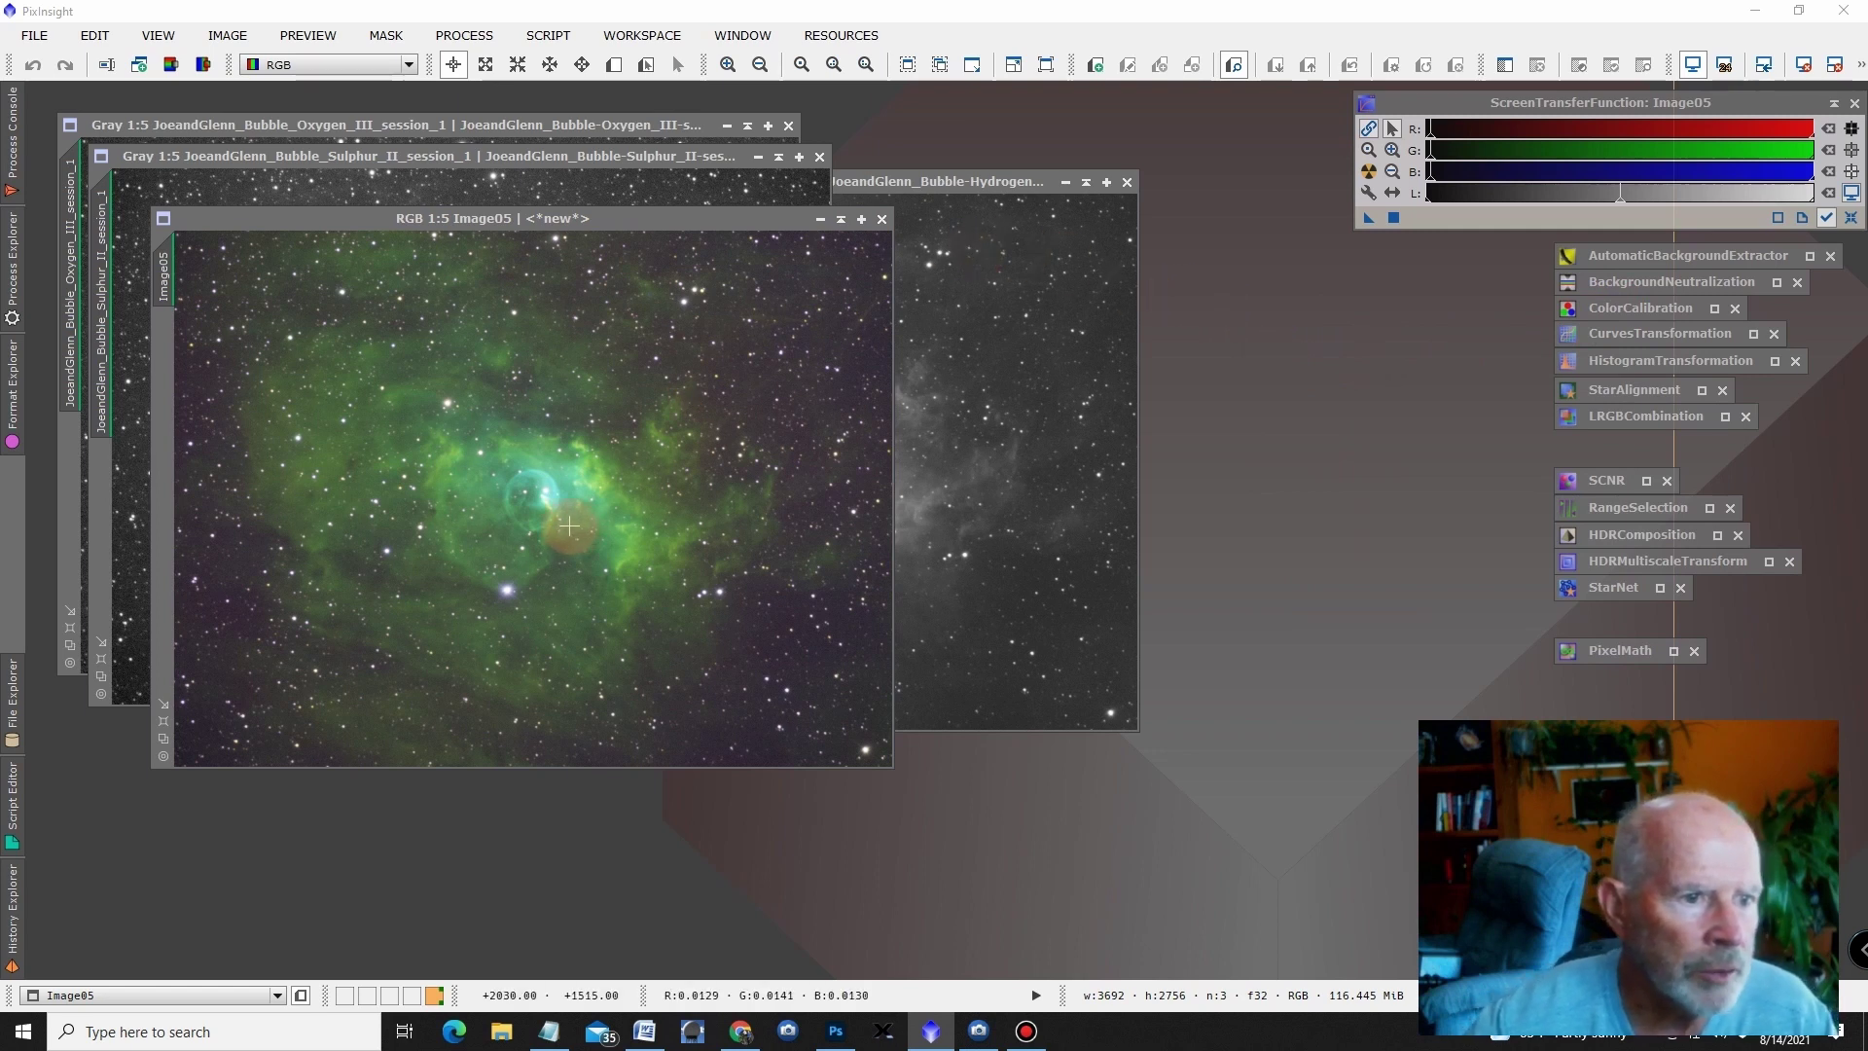
# - Draw a small preview over a dark, nebula-free patch of sky in the upper-right area of the RGB image
pyautogui.click(617, 67)
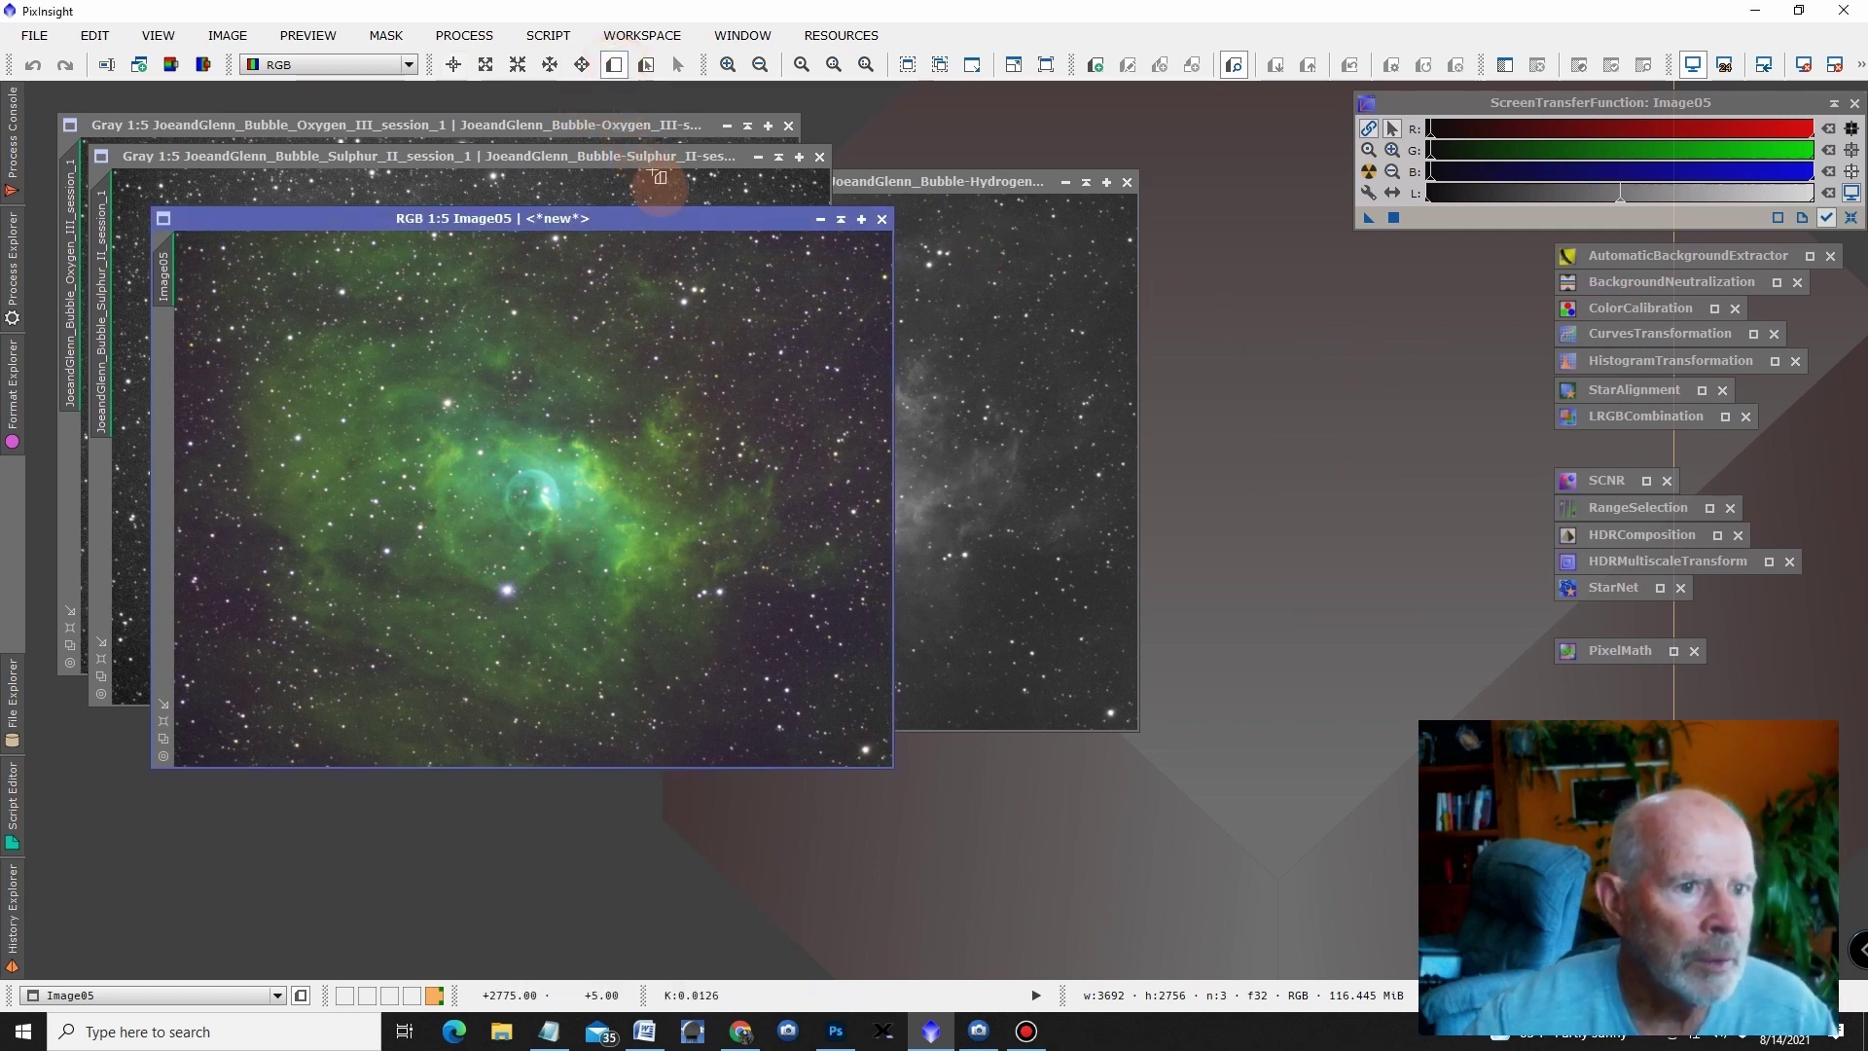
pyautogui.scroll(-2, 741, 379)
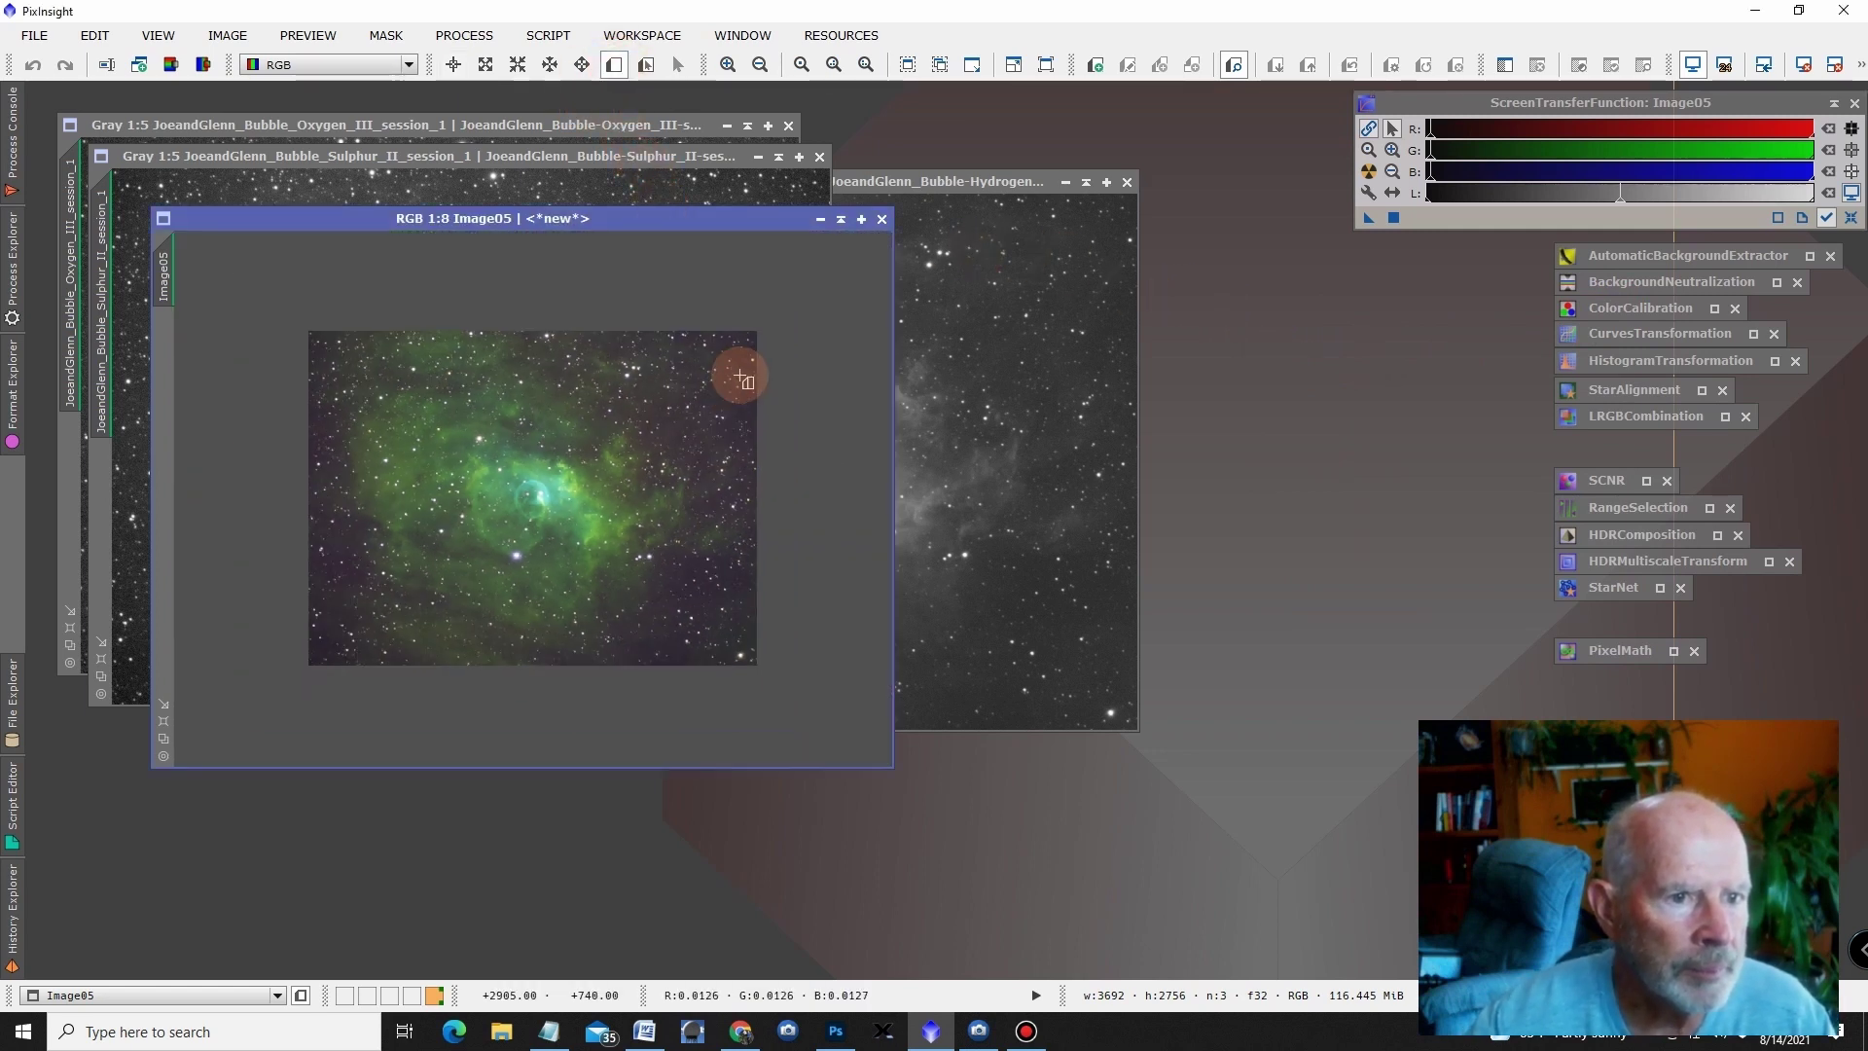
pyautogui.scroll(3, 742, 379)
pyautogui.scroll(2, 742, 379)
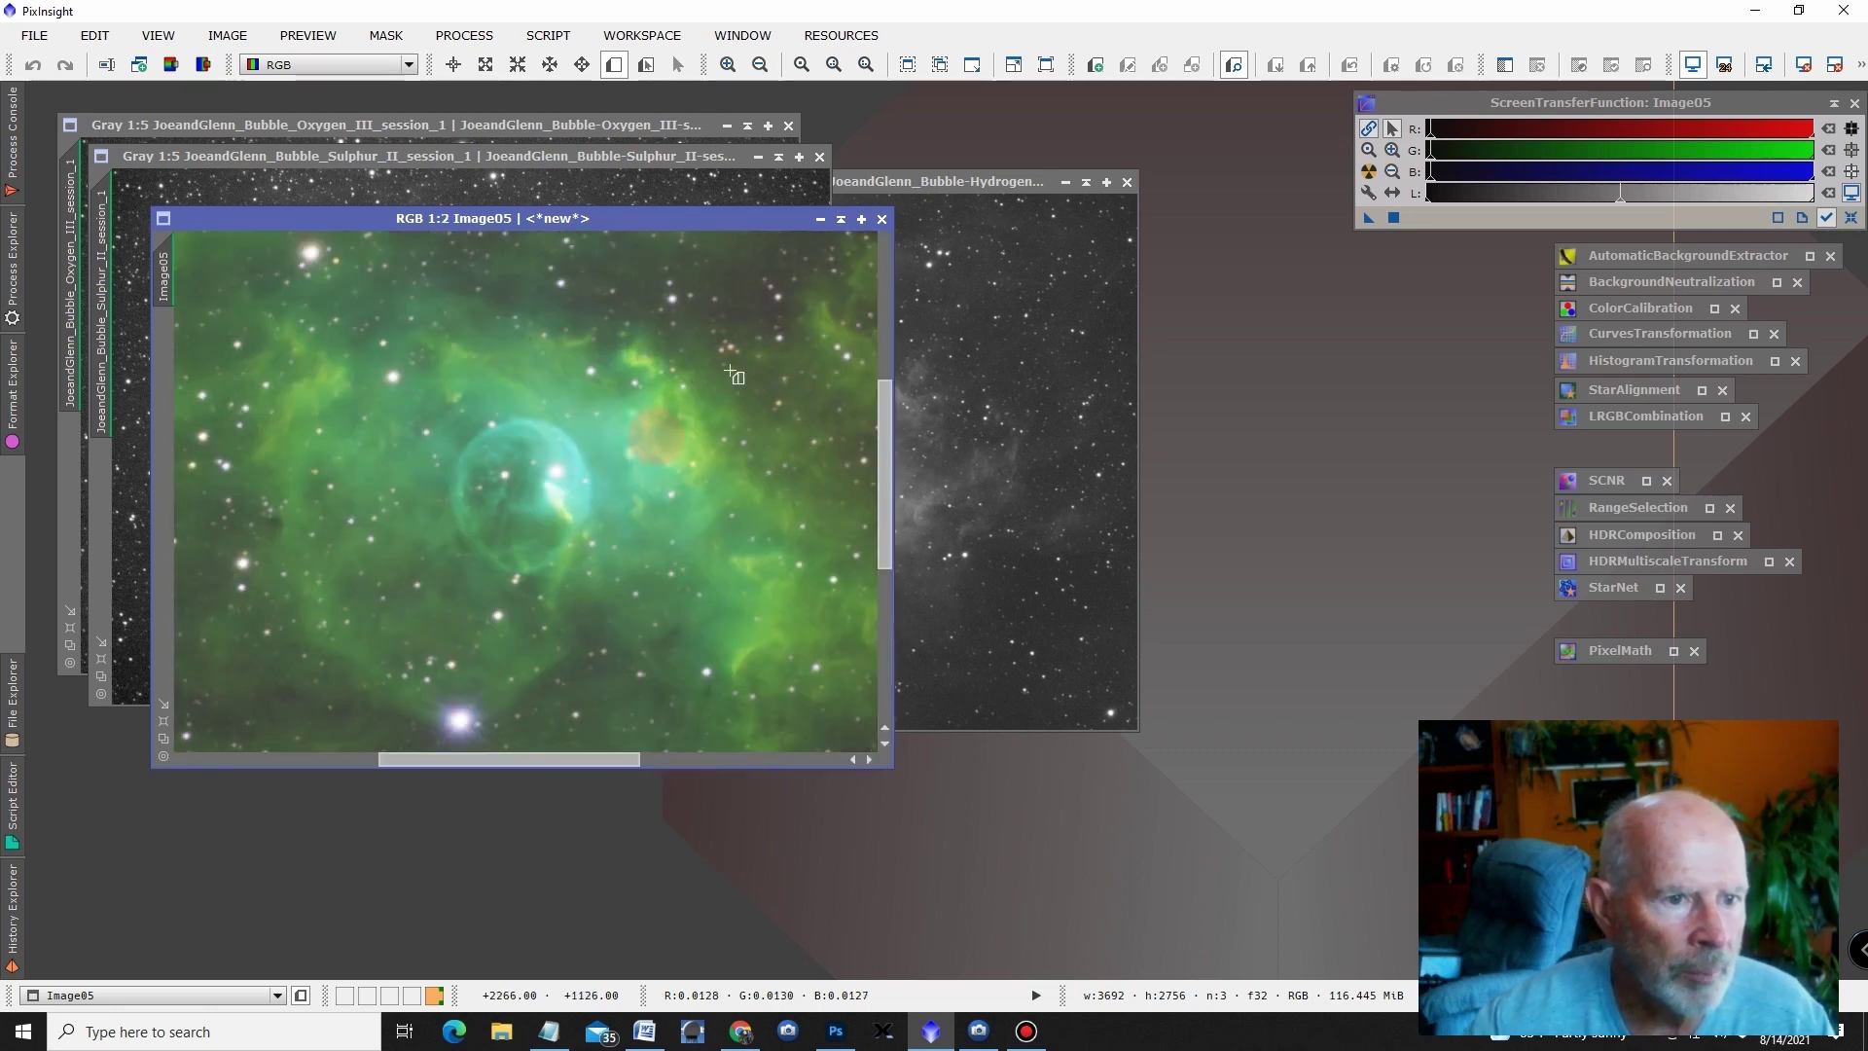
pyautogui.moveTo(550, 767); pyautogui.dragTo(756, 778)
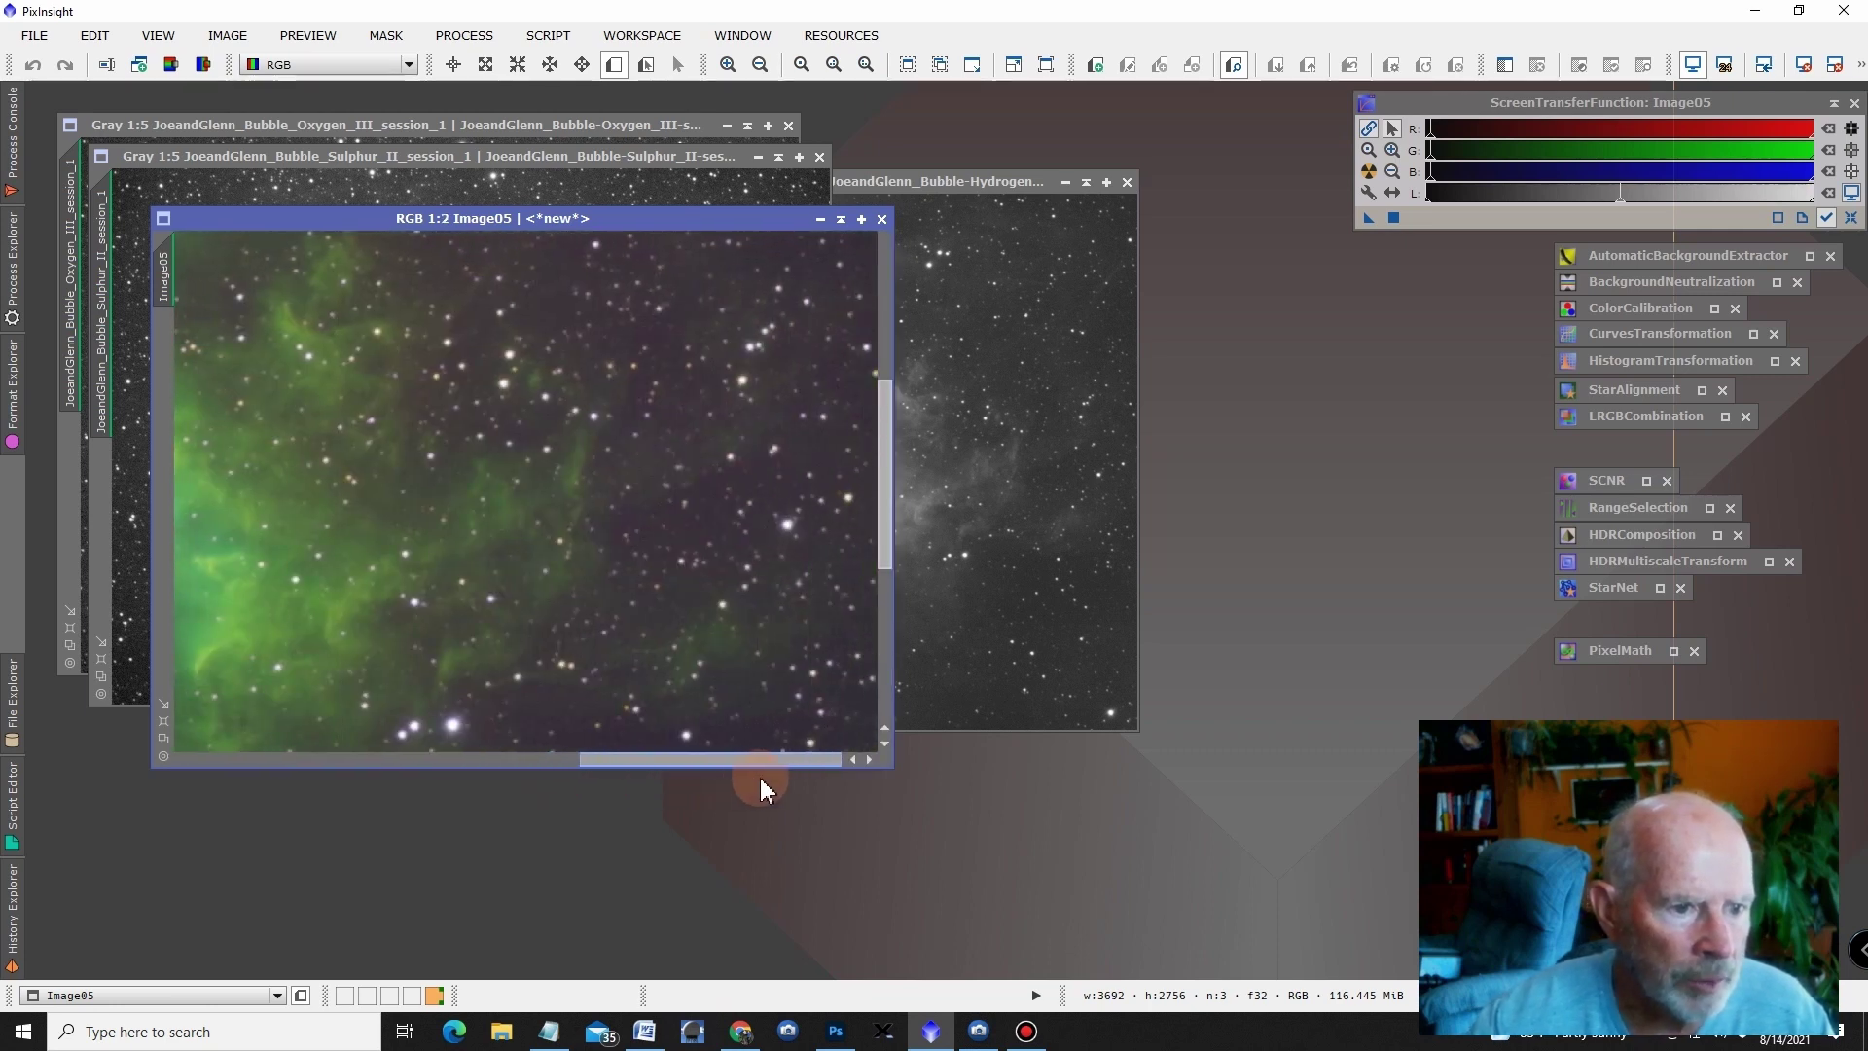
pyautogui.moveTo(886, 533); pyautogui.dragTo(734, 469)
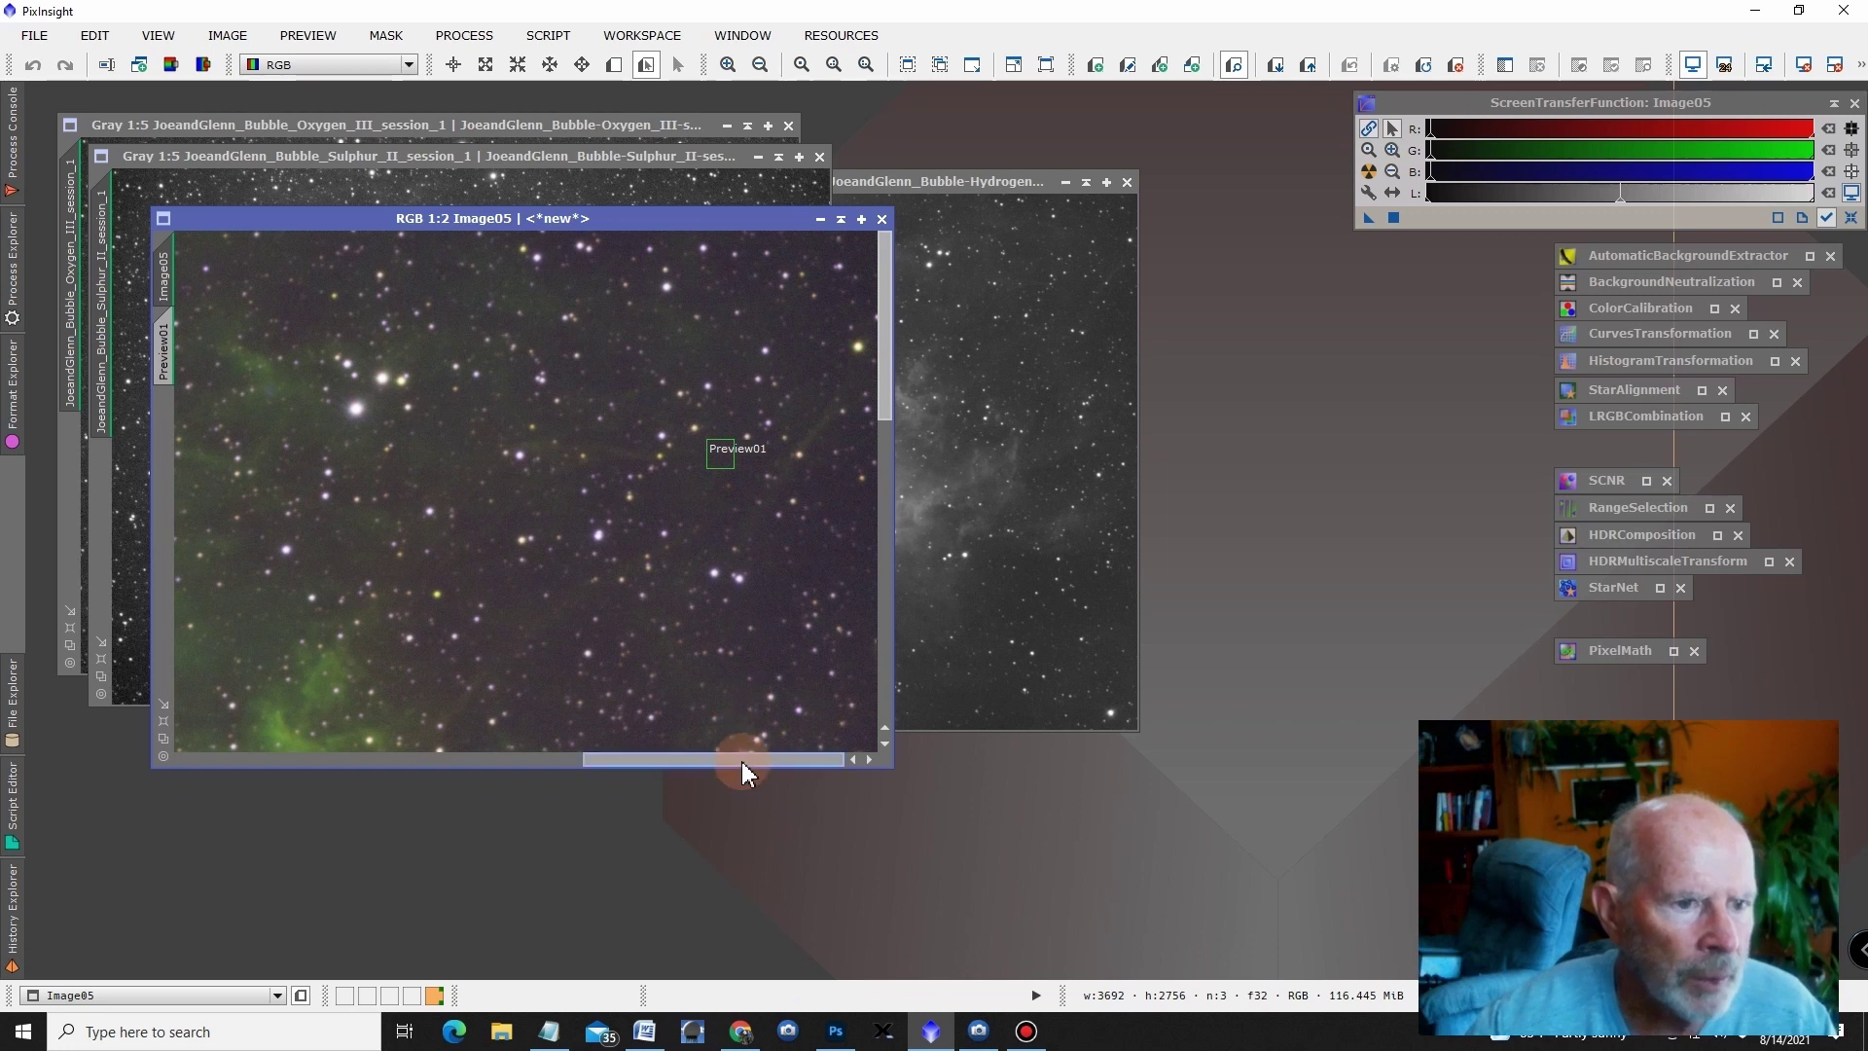
# - Apply BackgroundNeutralization to the RGB image with Image05->Preview01 as the reference image, and refresh its auto-stretch
pyautogui.click(1626, 294)
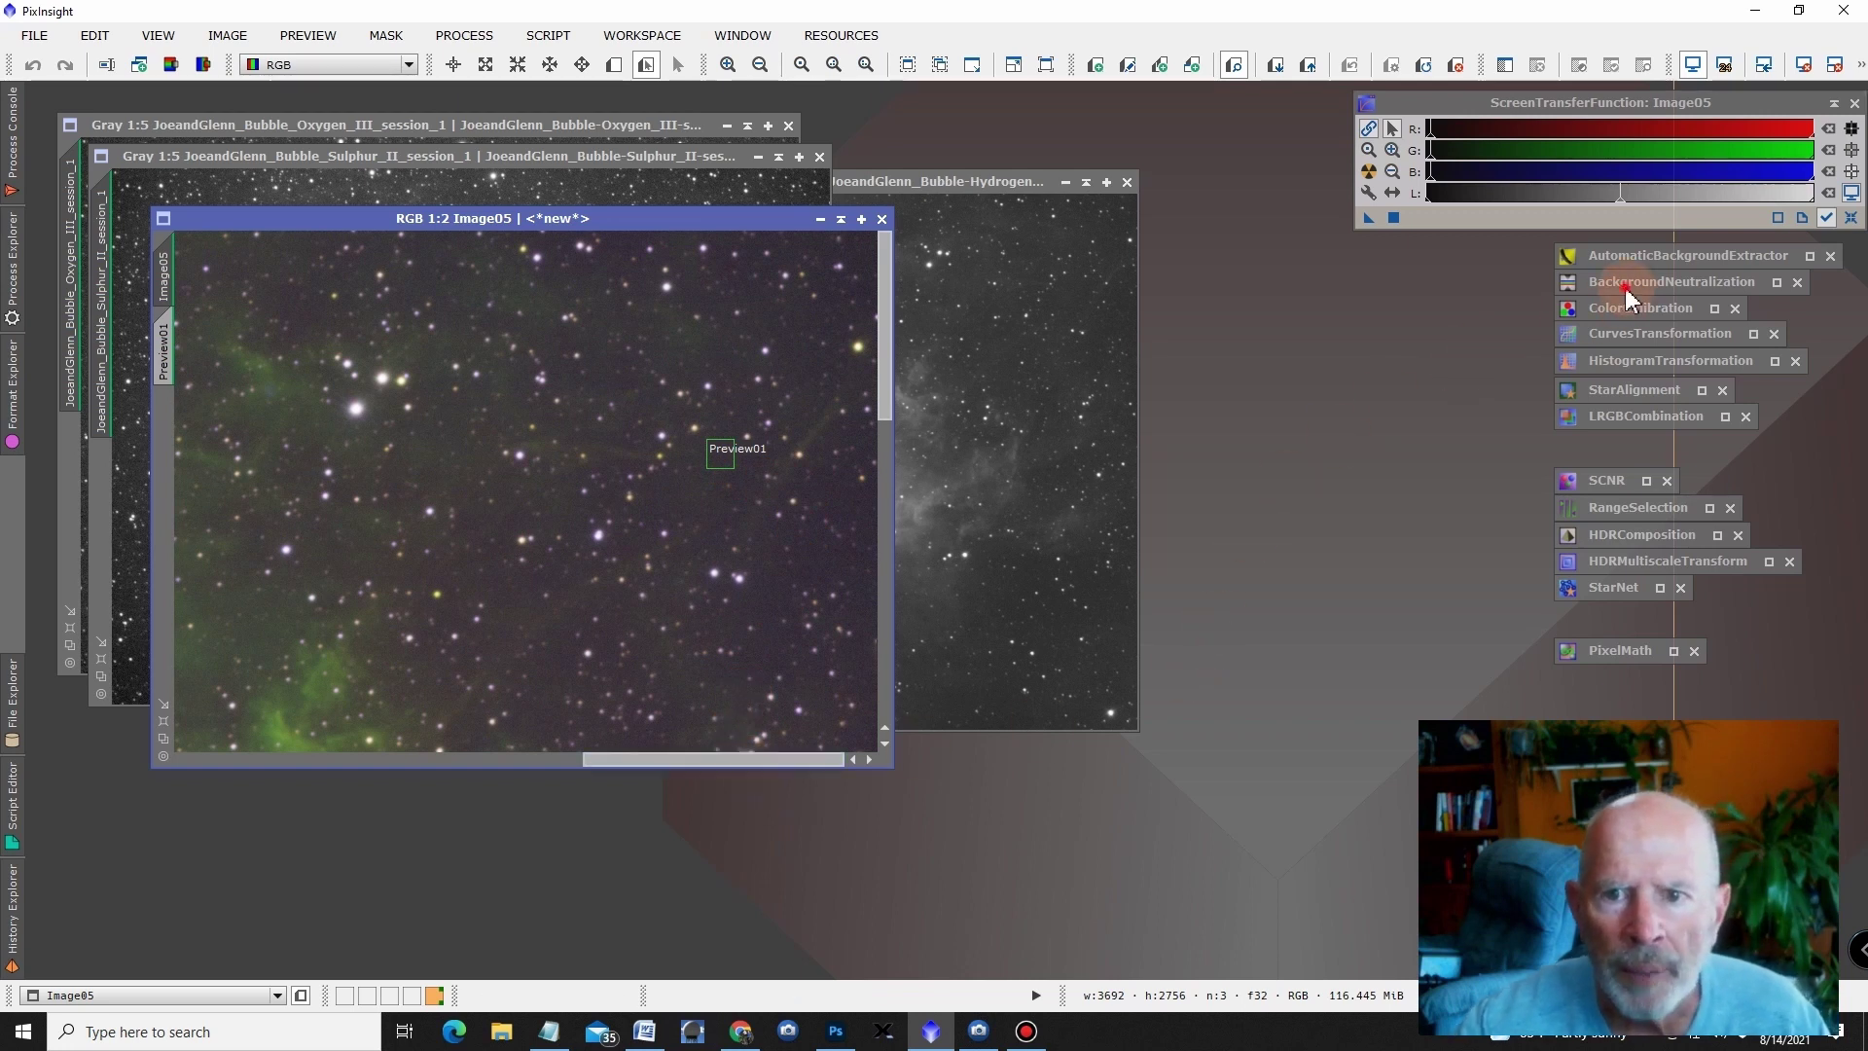
pyautogui.doubleClick(1630, 298)
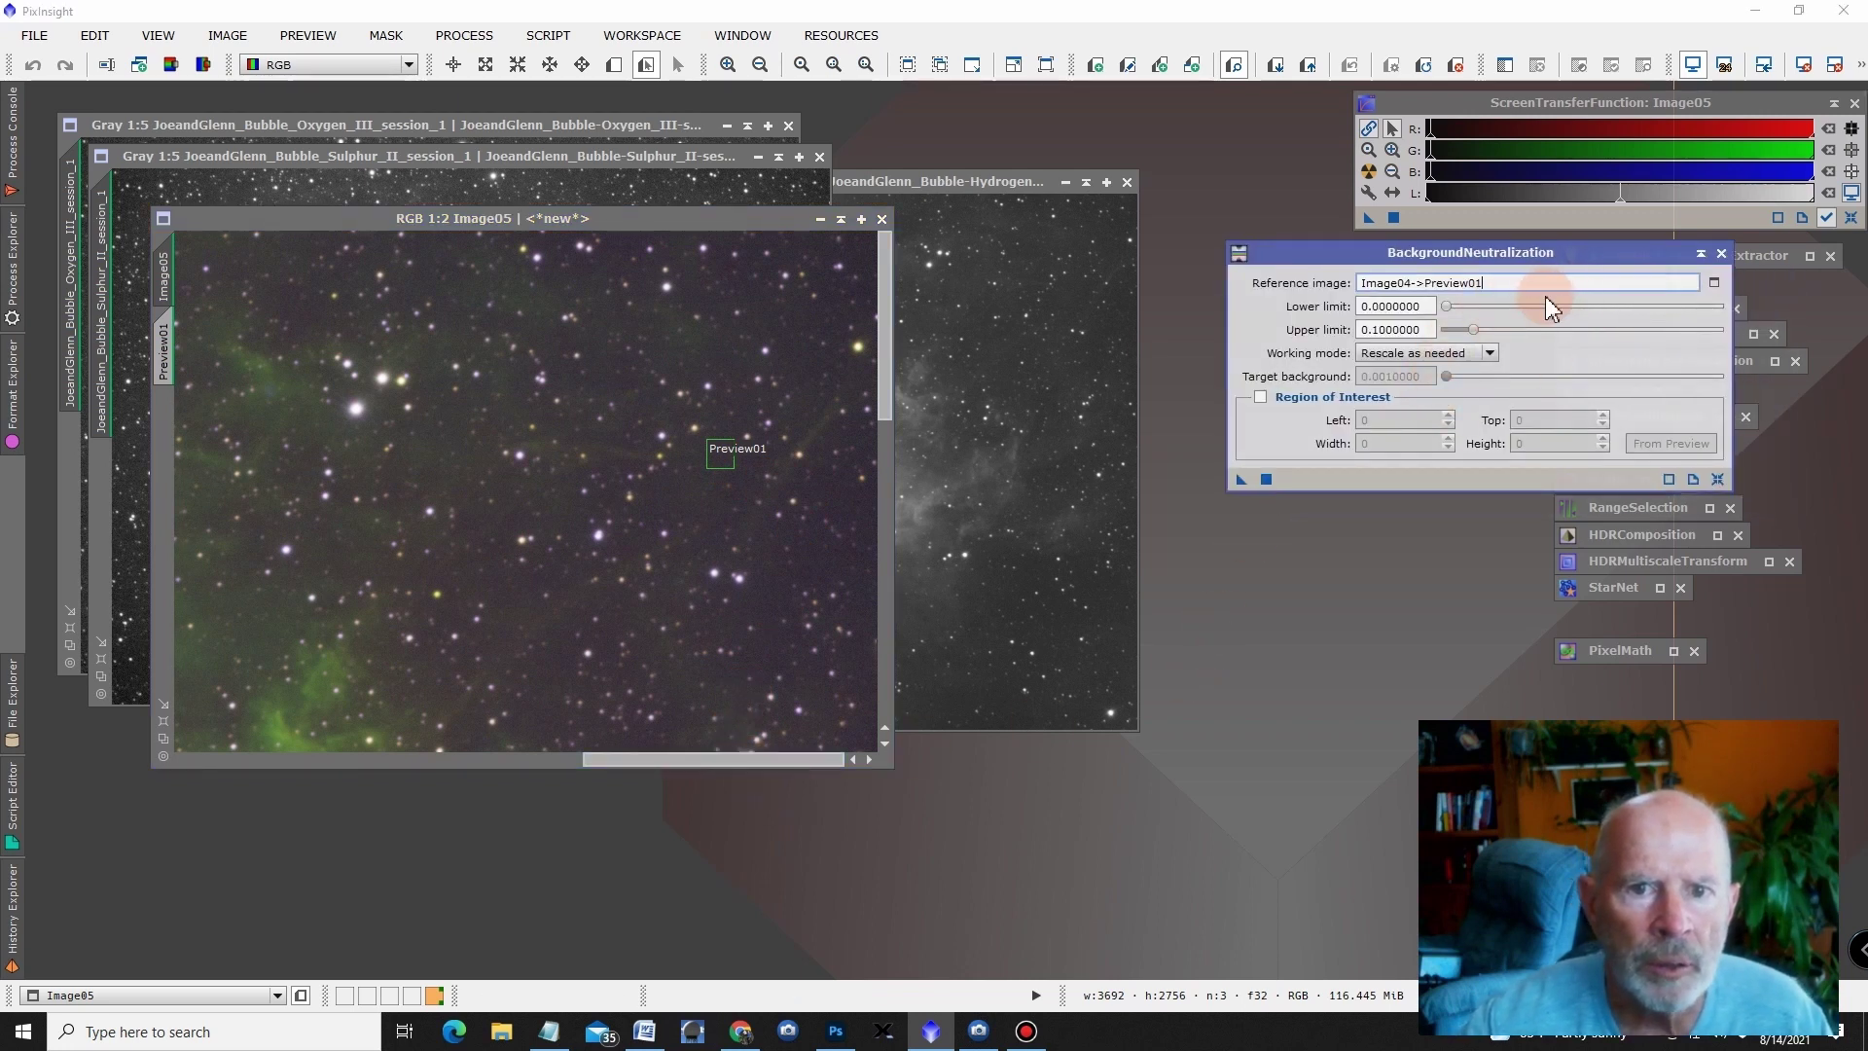
pyautogui.click(1713, 285)
pyautogui.click(1100, 483)
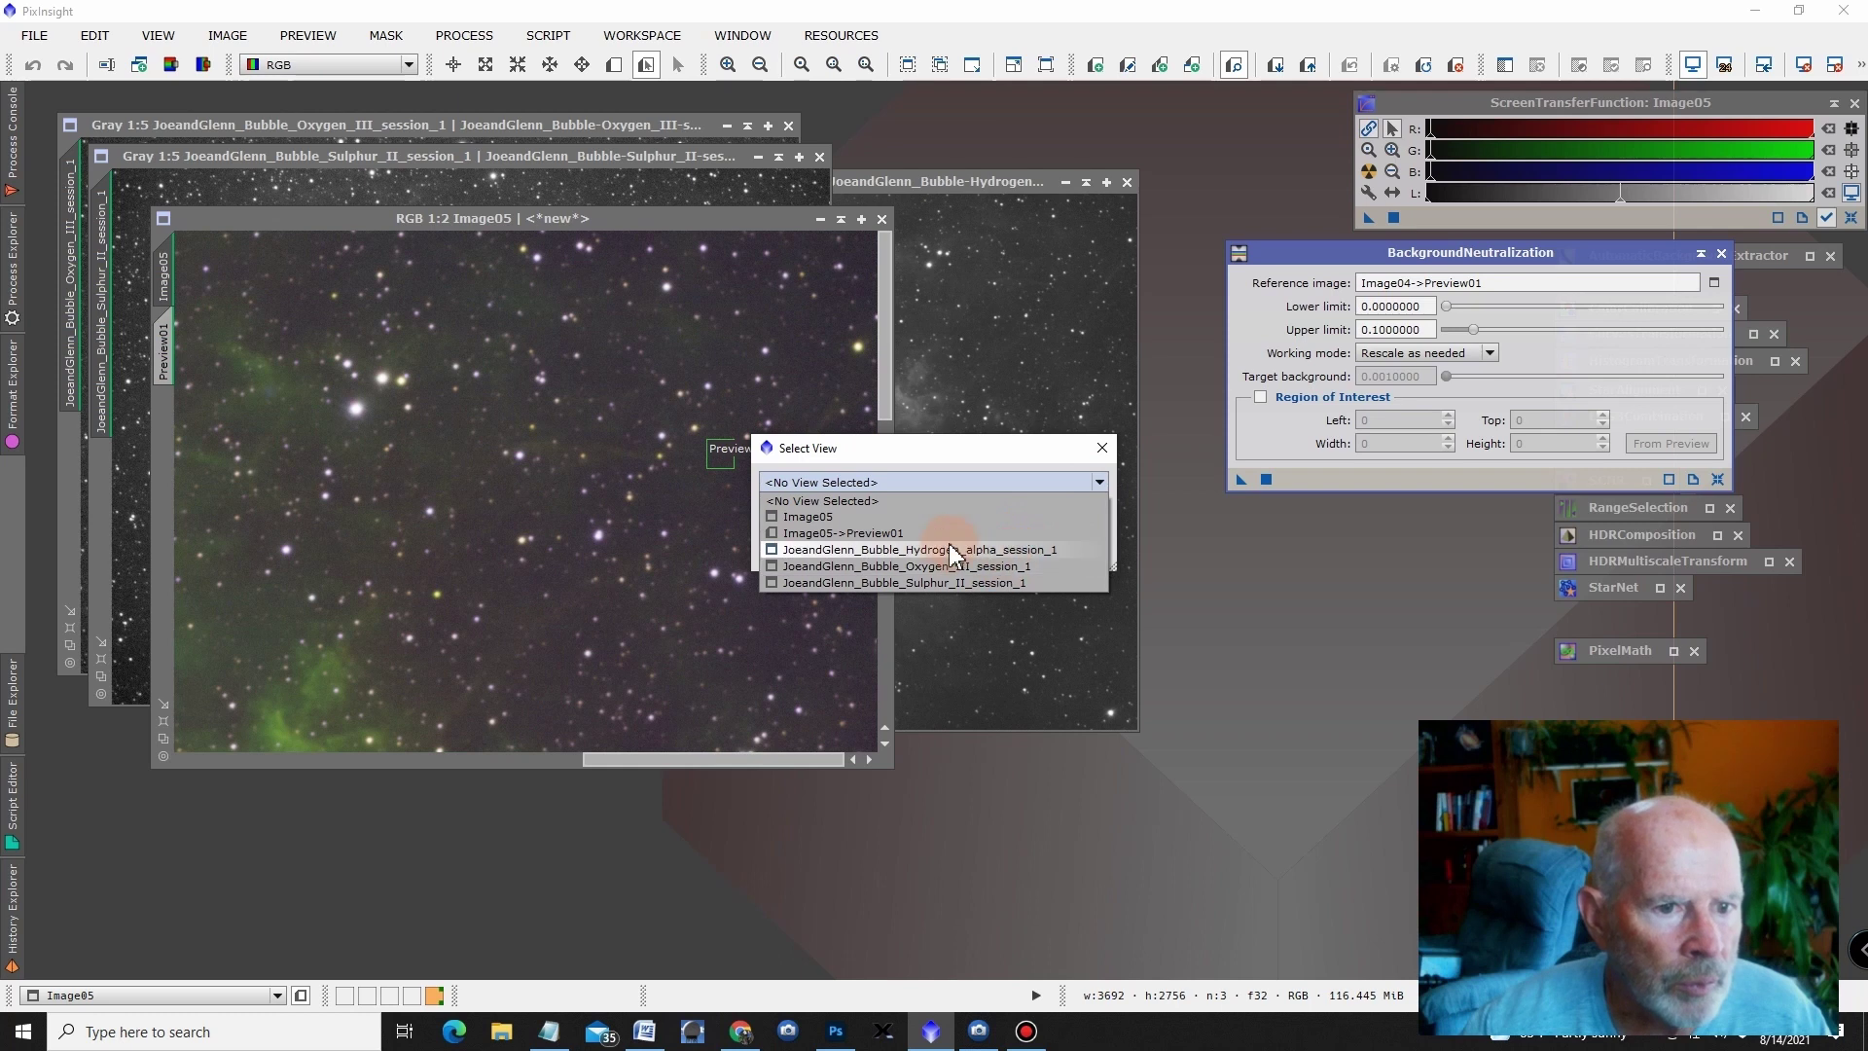
pyautogui.click(895, 538)
pyautogui.click(963, 545)
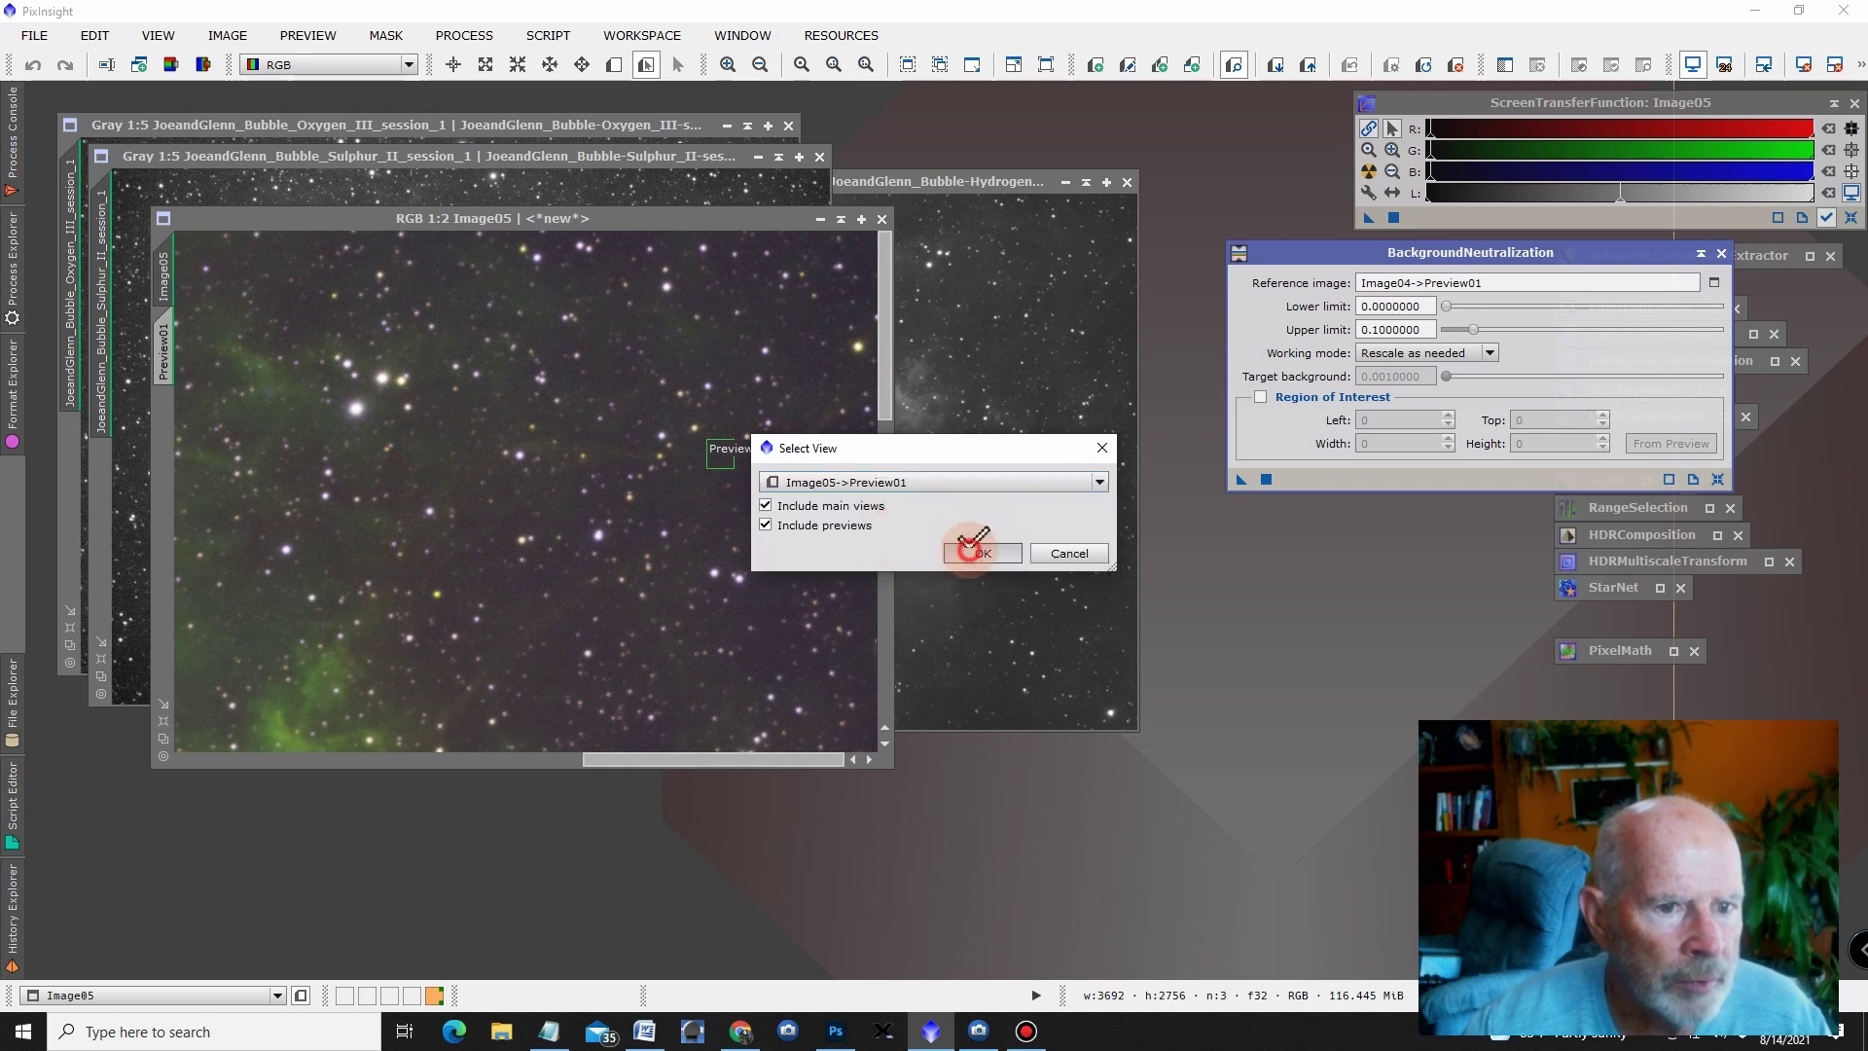
pyautogui.click(1266, 479)
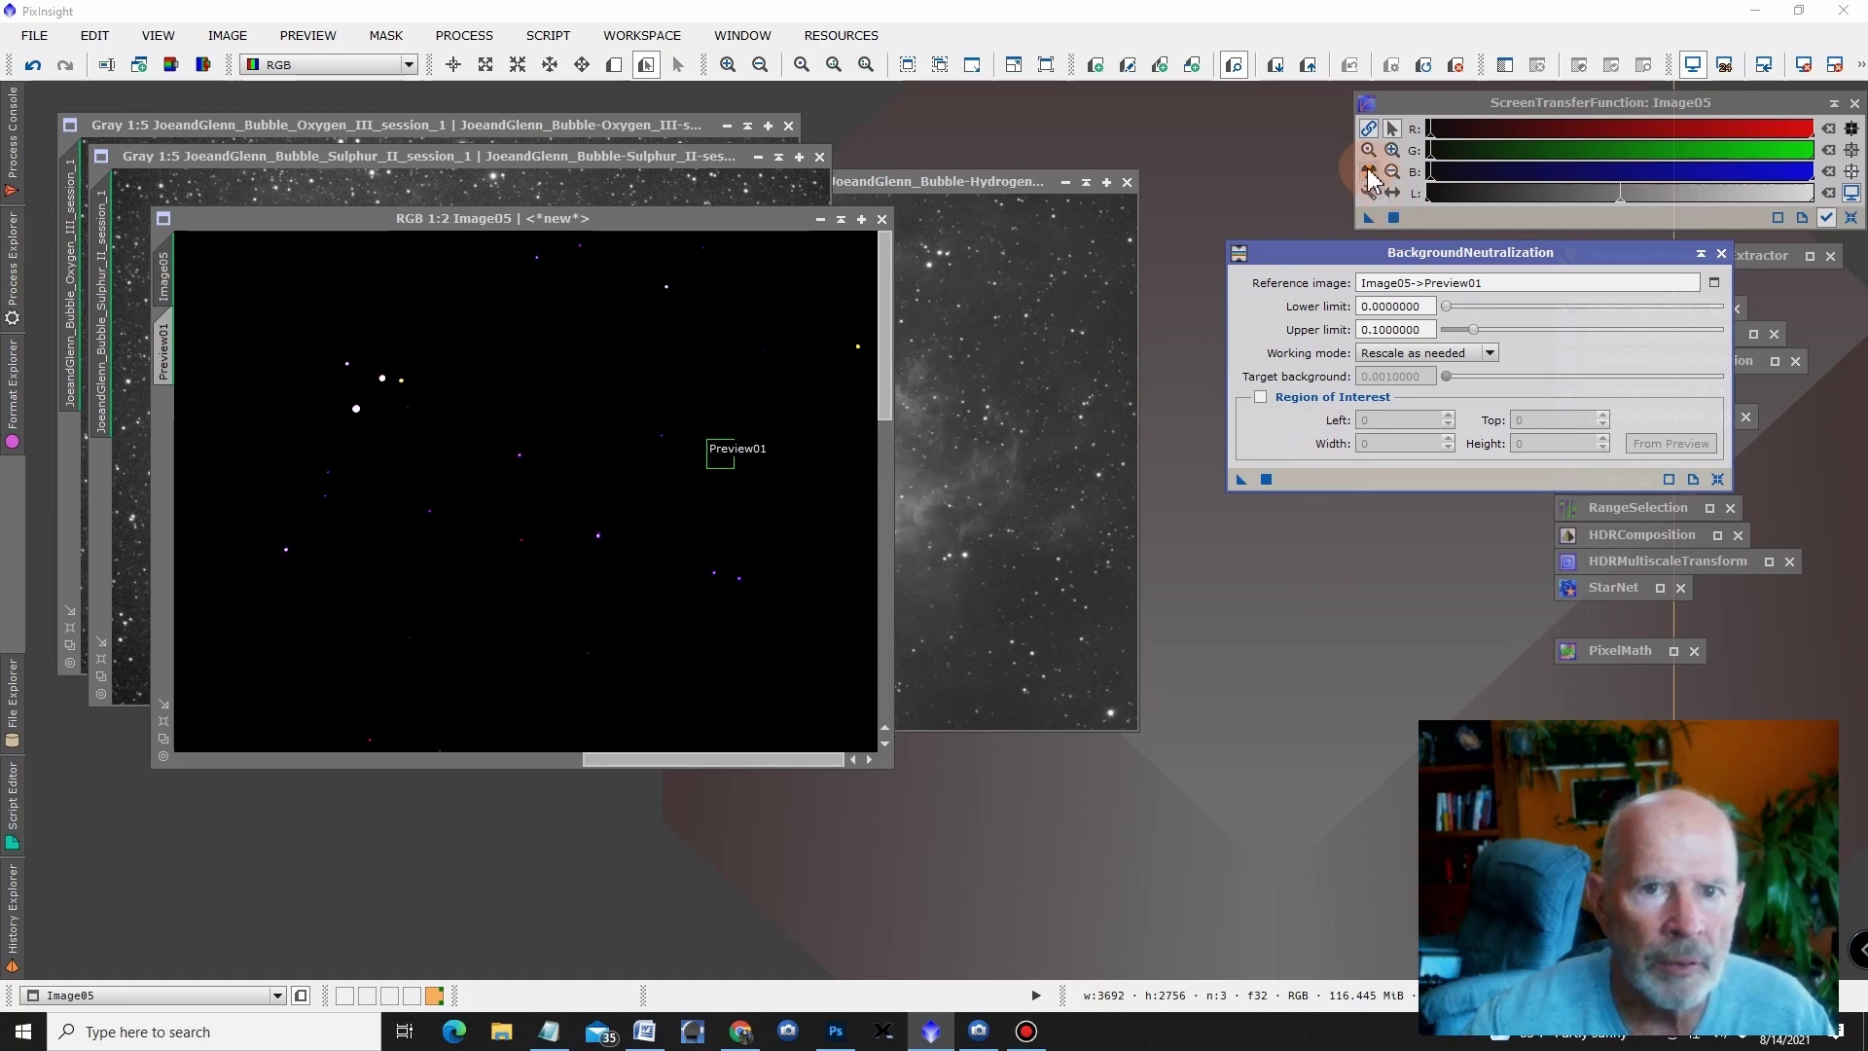
pyautogui.click(1368, 172)
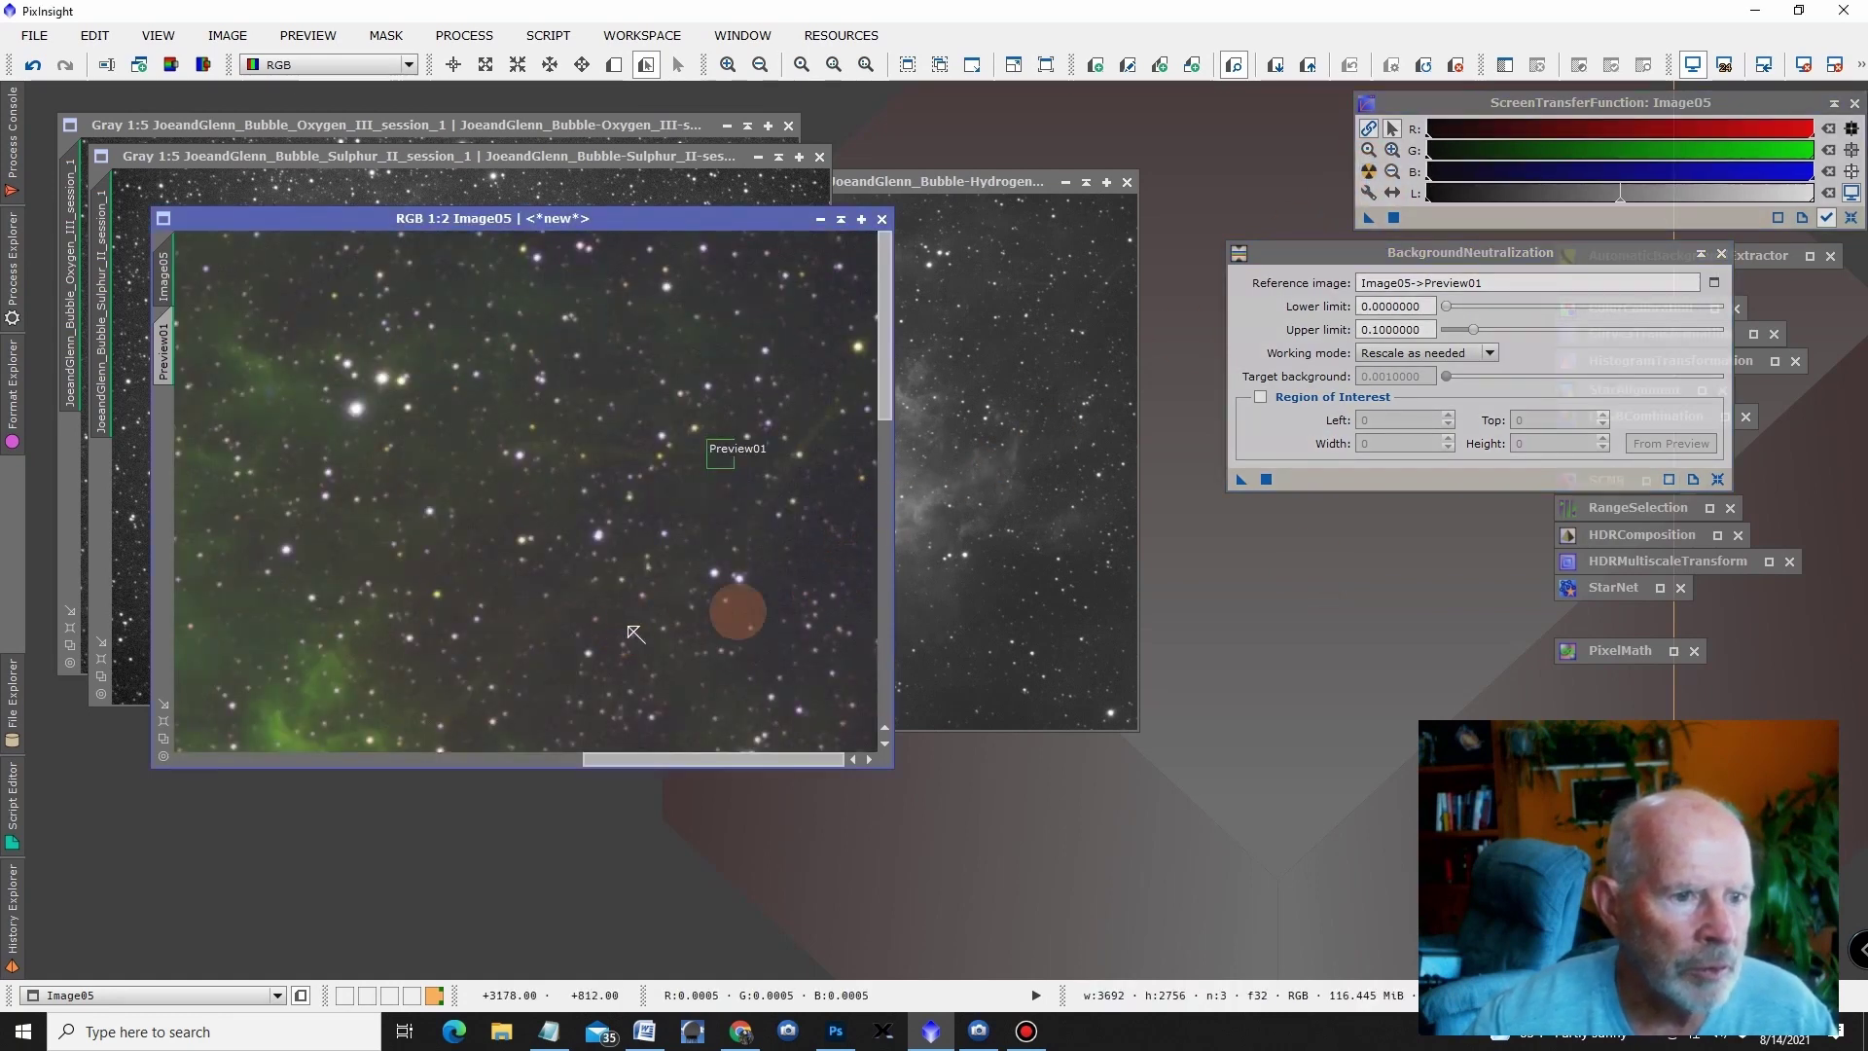
# - Draw a second preview over the bright bubble at the centre of the nebula
pyautogui.moveTo(891, 391); pyautogui.dragTo(944, 584)
pyautogui.moveTo(761, 759); pyautogui.dragTo(591, 760)
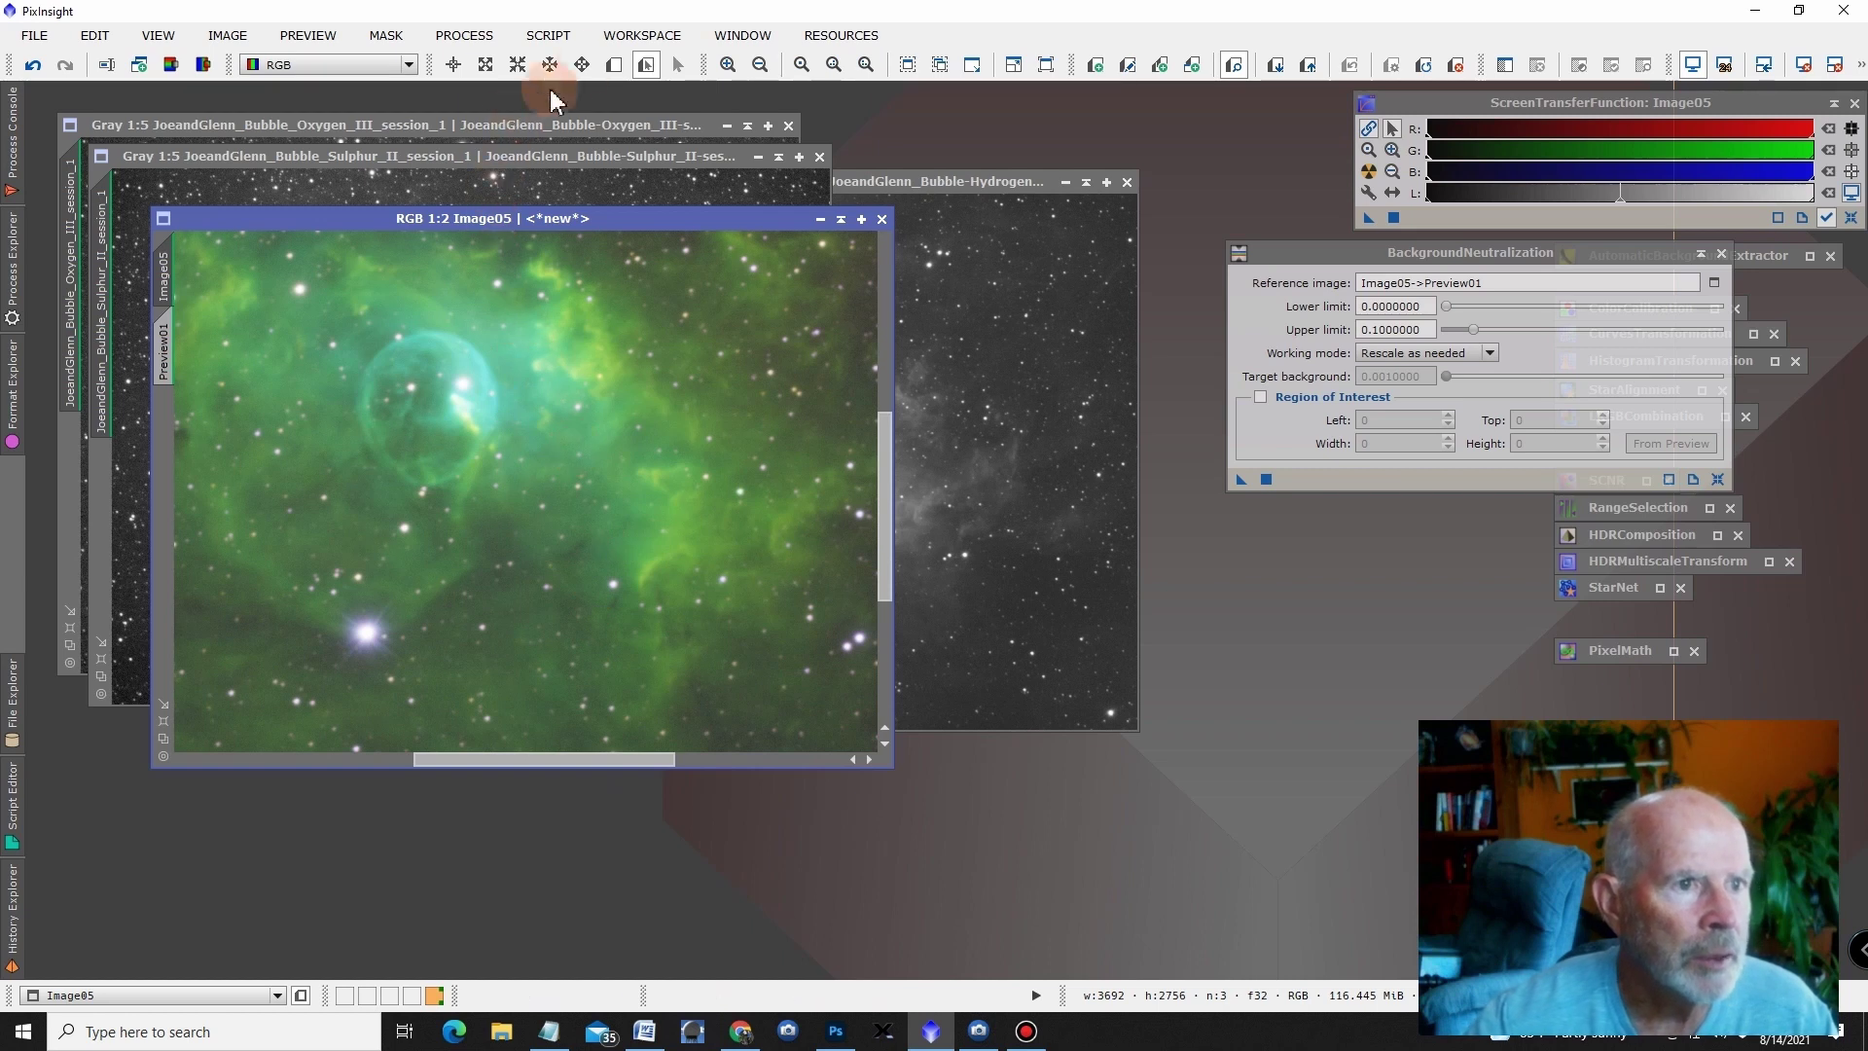
pyautogui.click(614, 66)
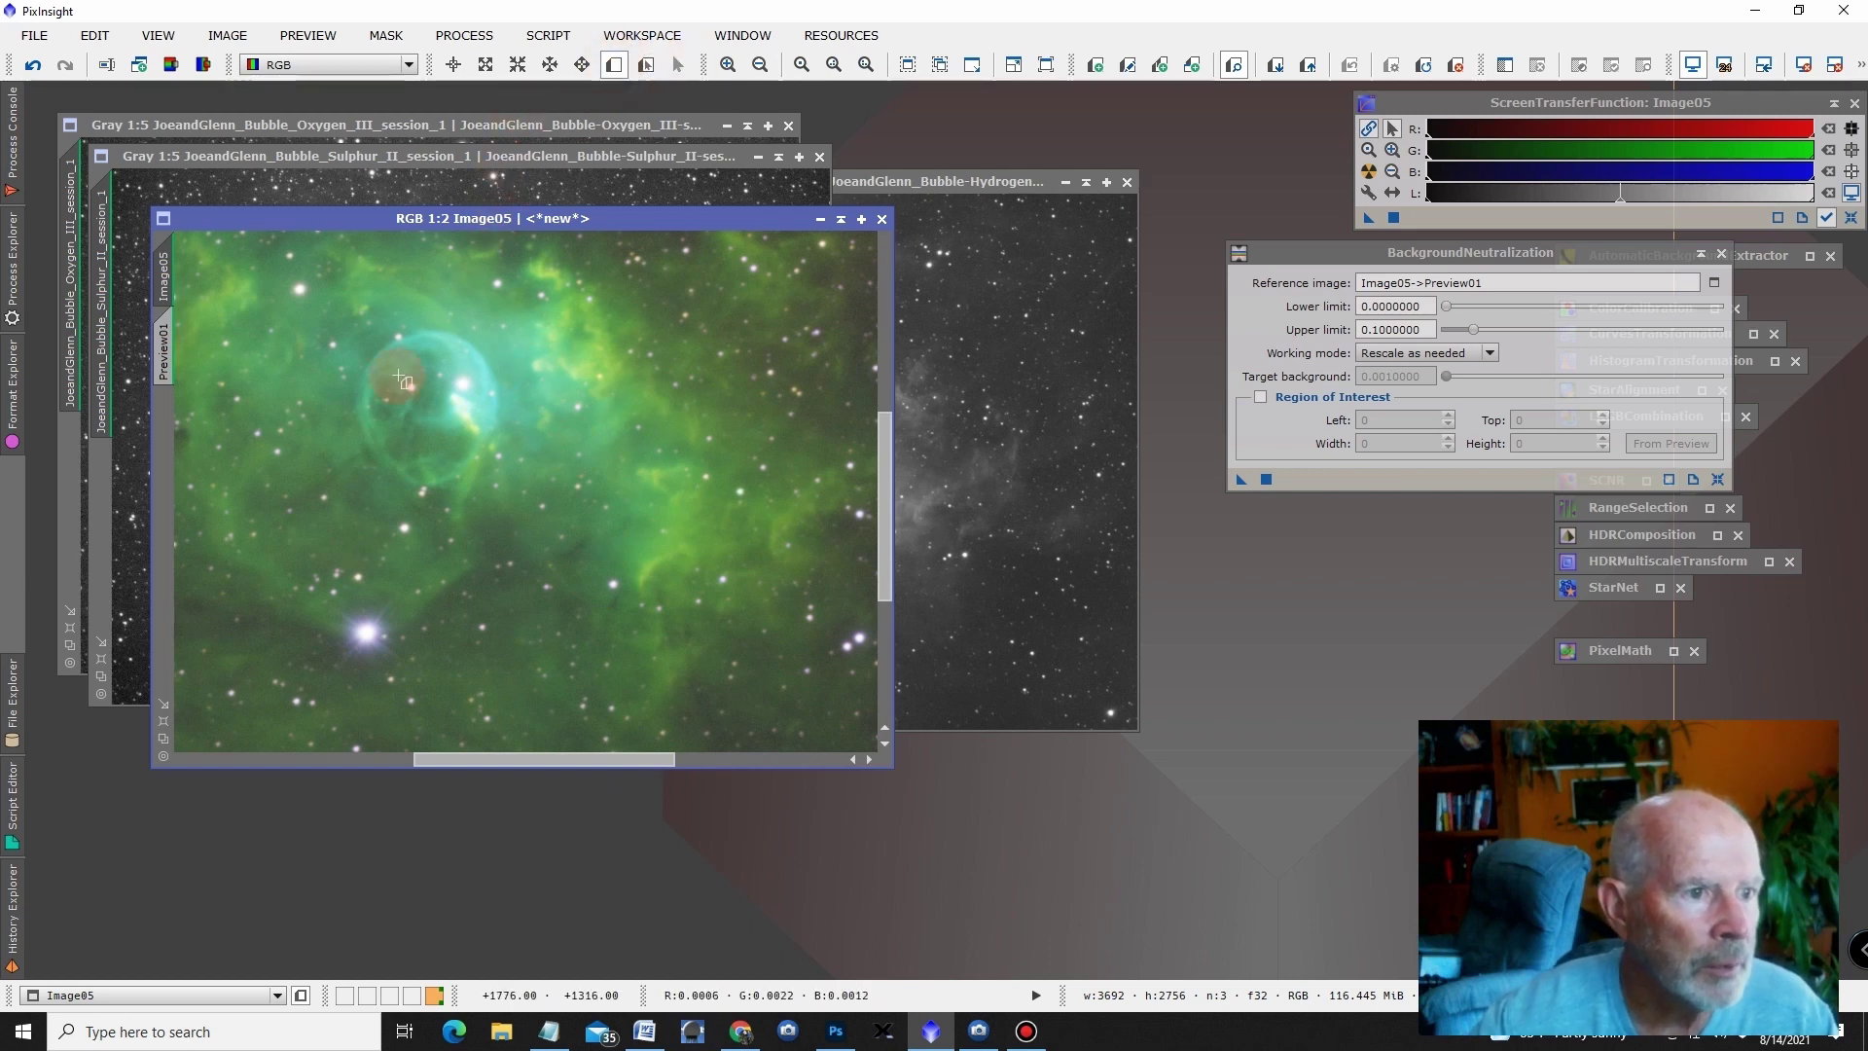
pyautogui.moveTo(388, 329); pyautogui.dragTo(430, 360)
pyautogui.moveTo(517, 444); pyautogui.dragTo(522, 455)
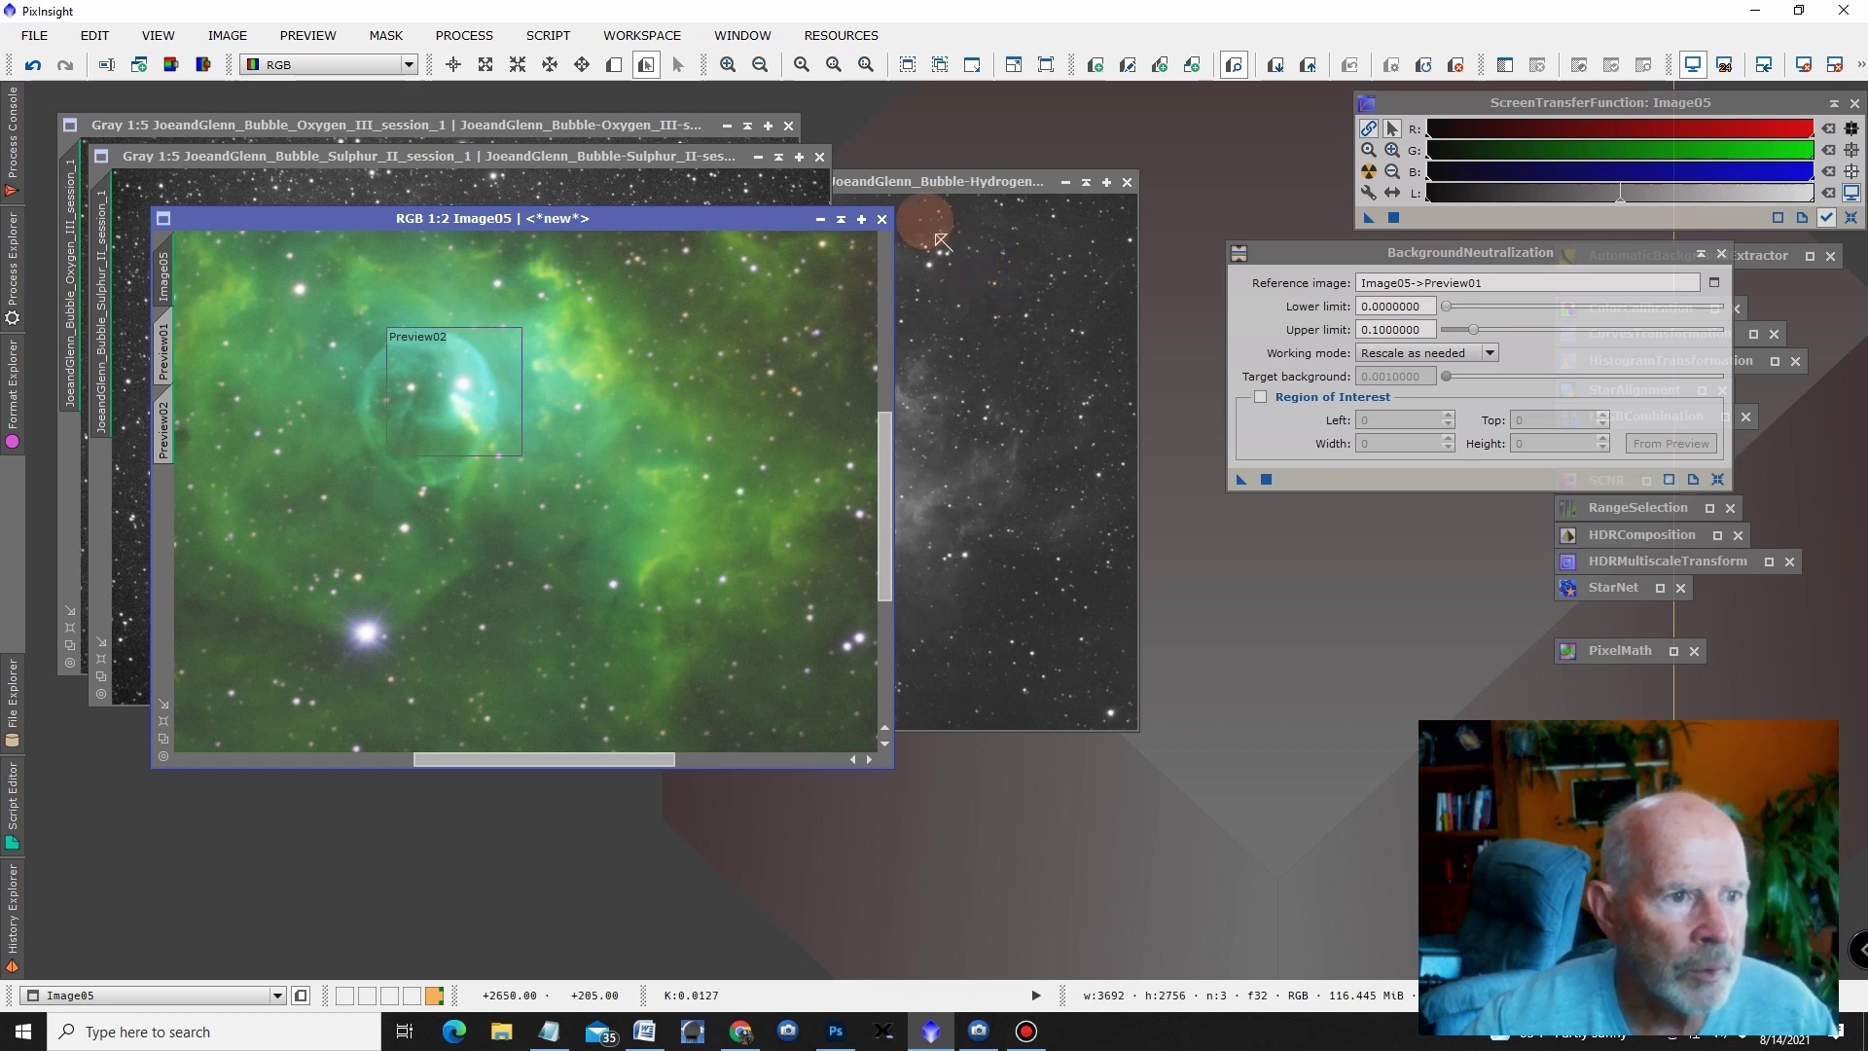
# - Put BackgroundNeutralization away and set ColorCalibration's white reference image to Image05->Preview02
pyautogui.click(1700, 254)
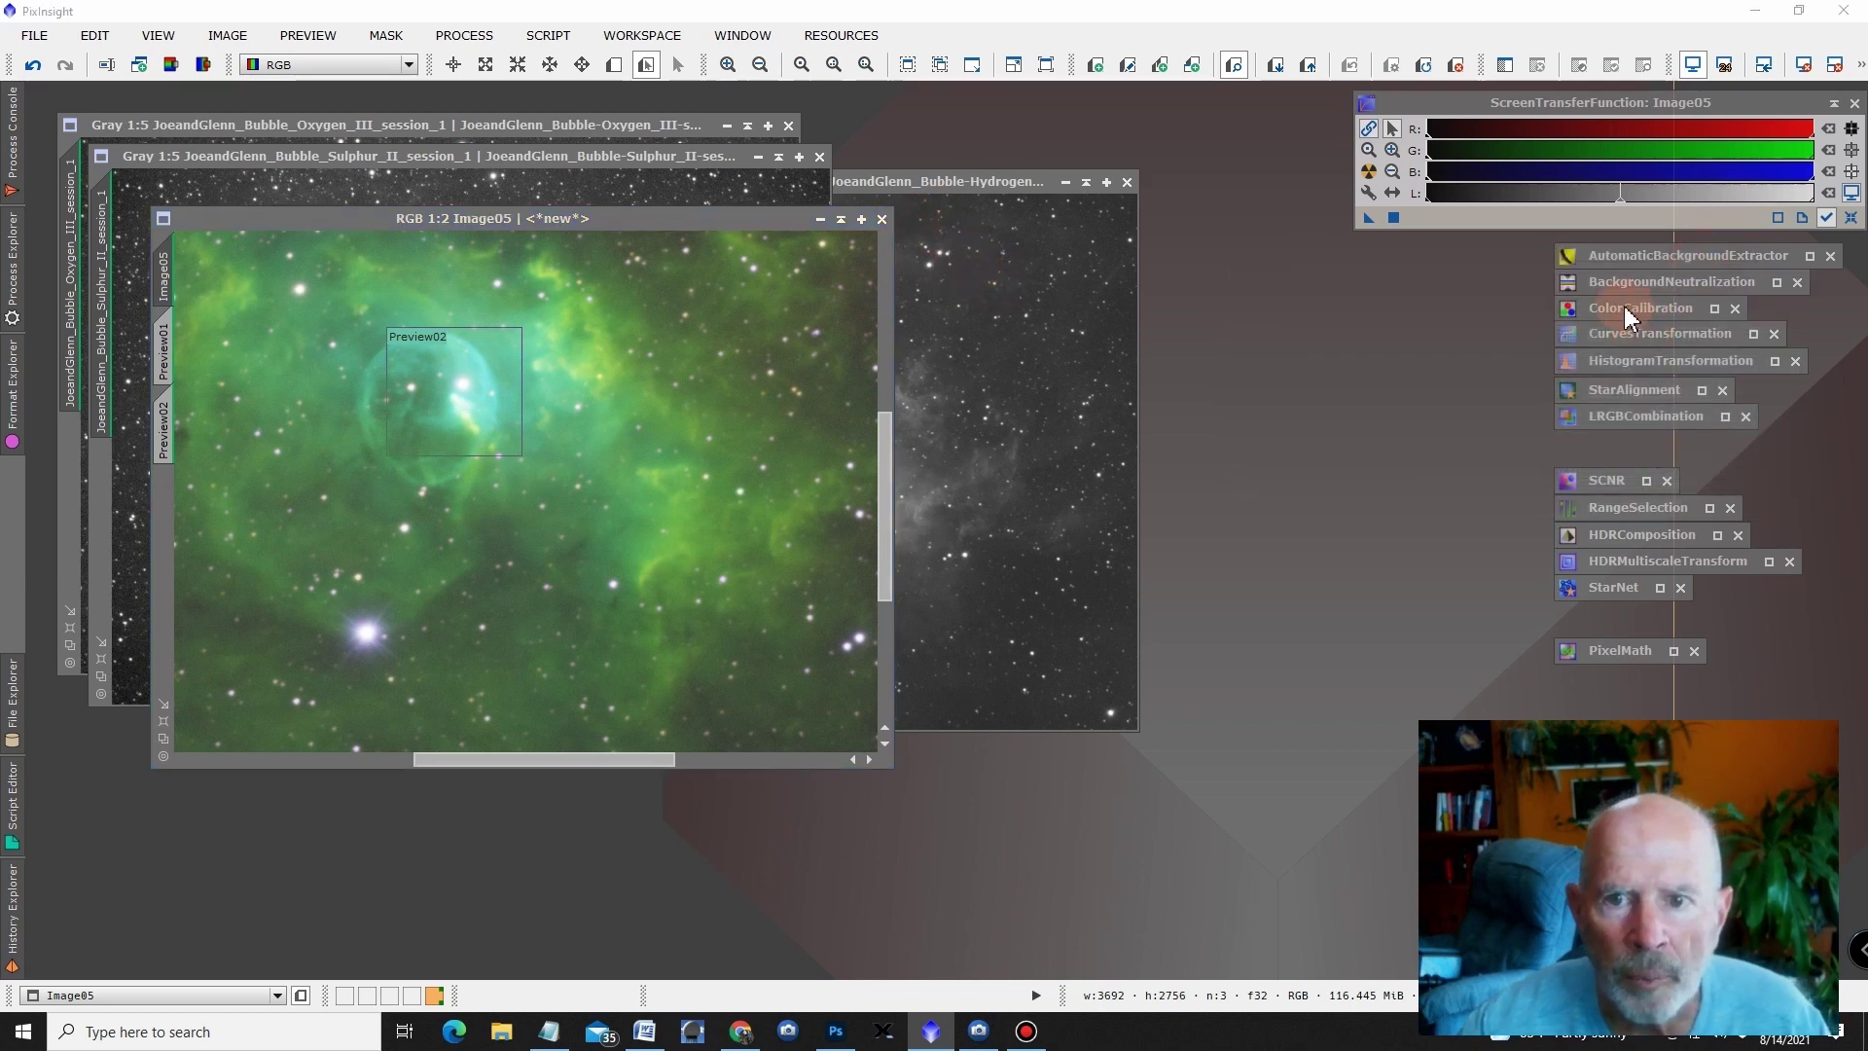
pyautogui.doubleClick(1624, 308)
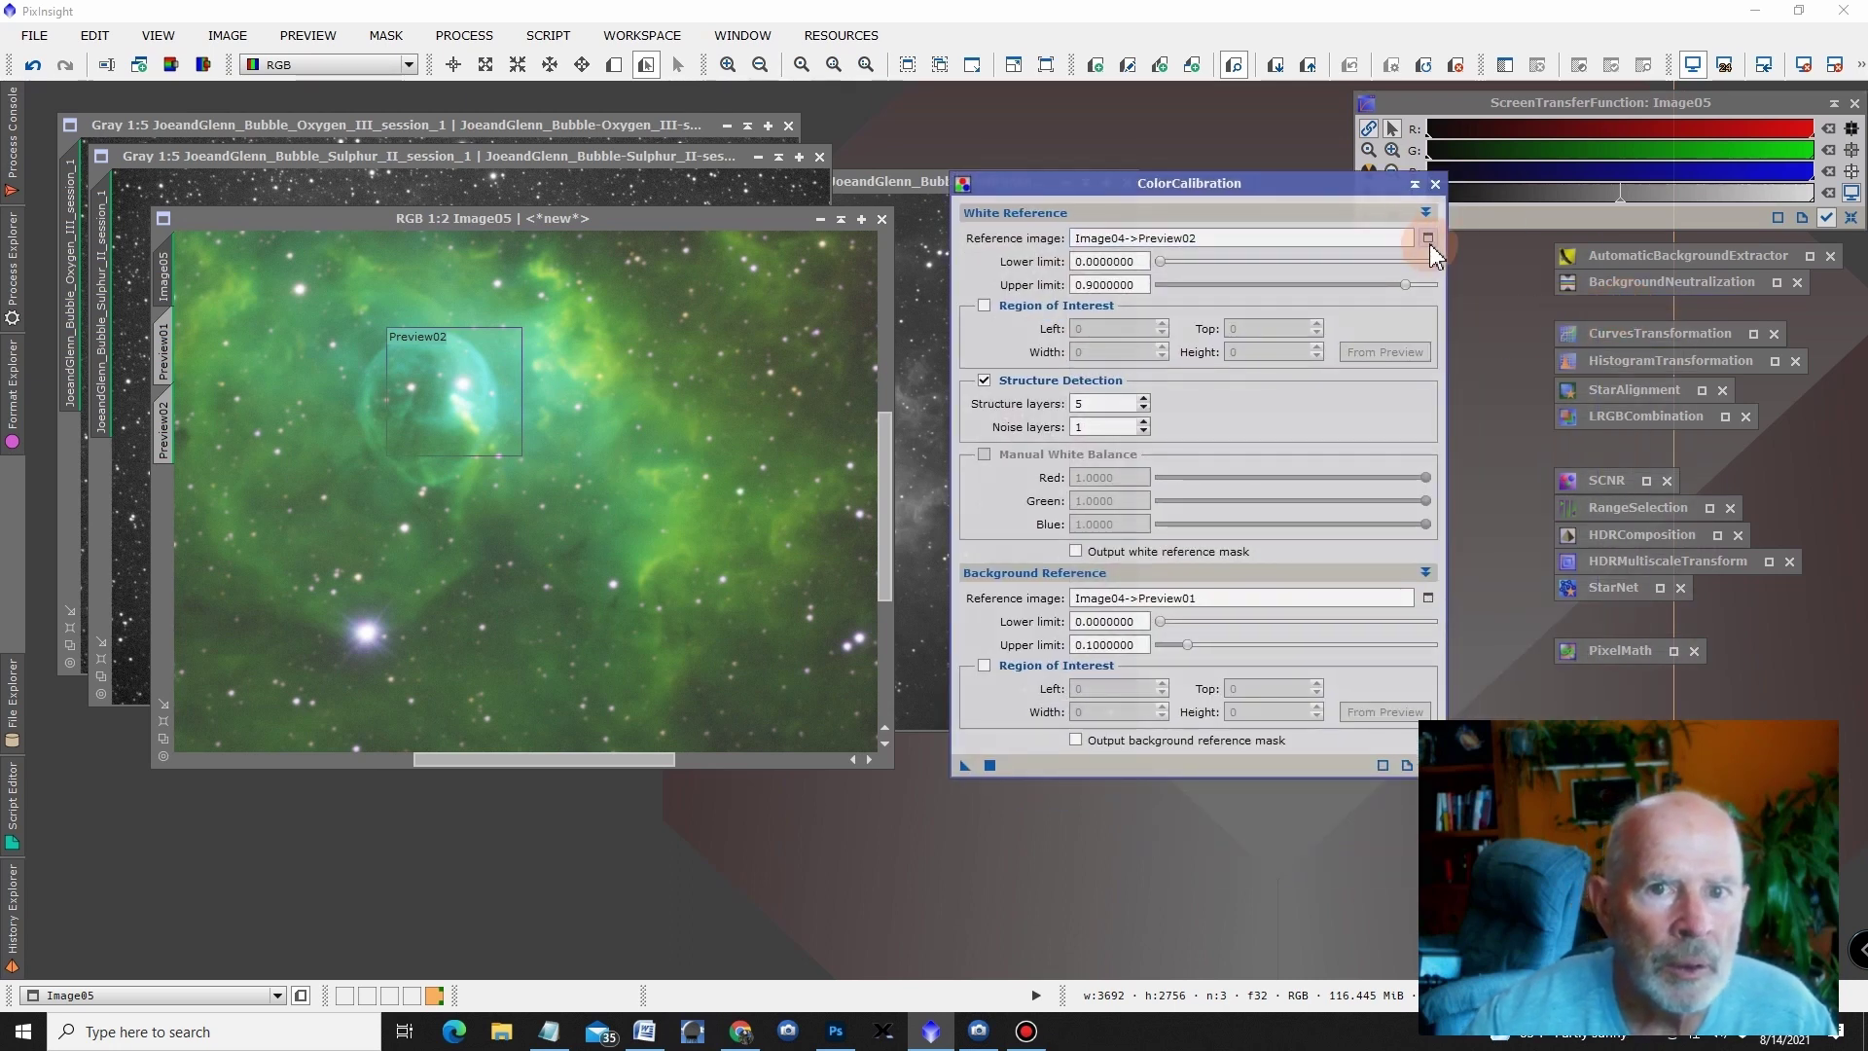
pyautogui.click(1427, 239)
pyautogui.click(893, 482)
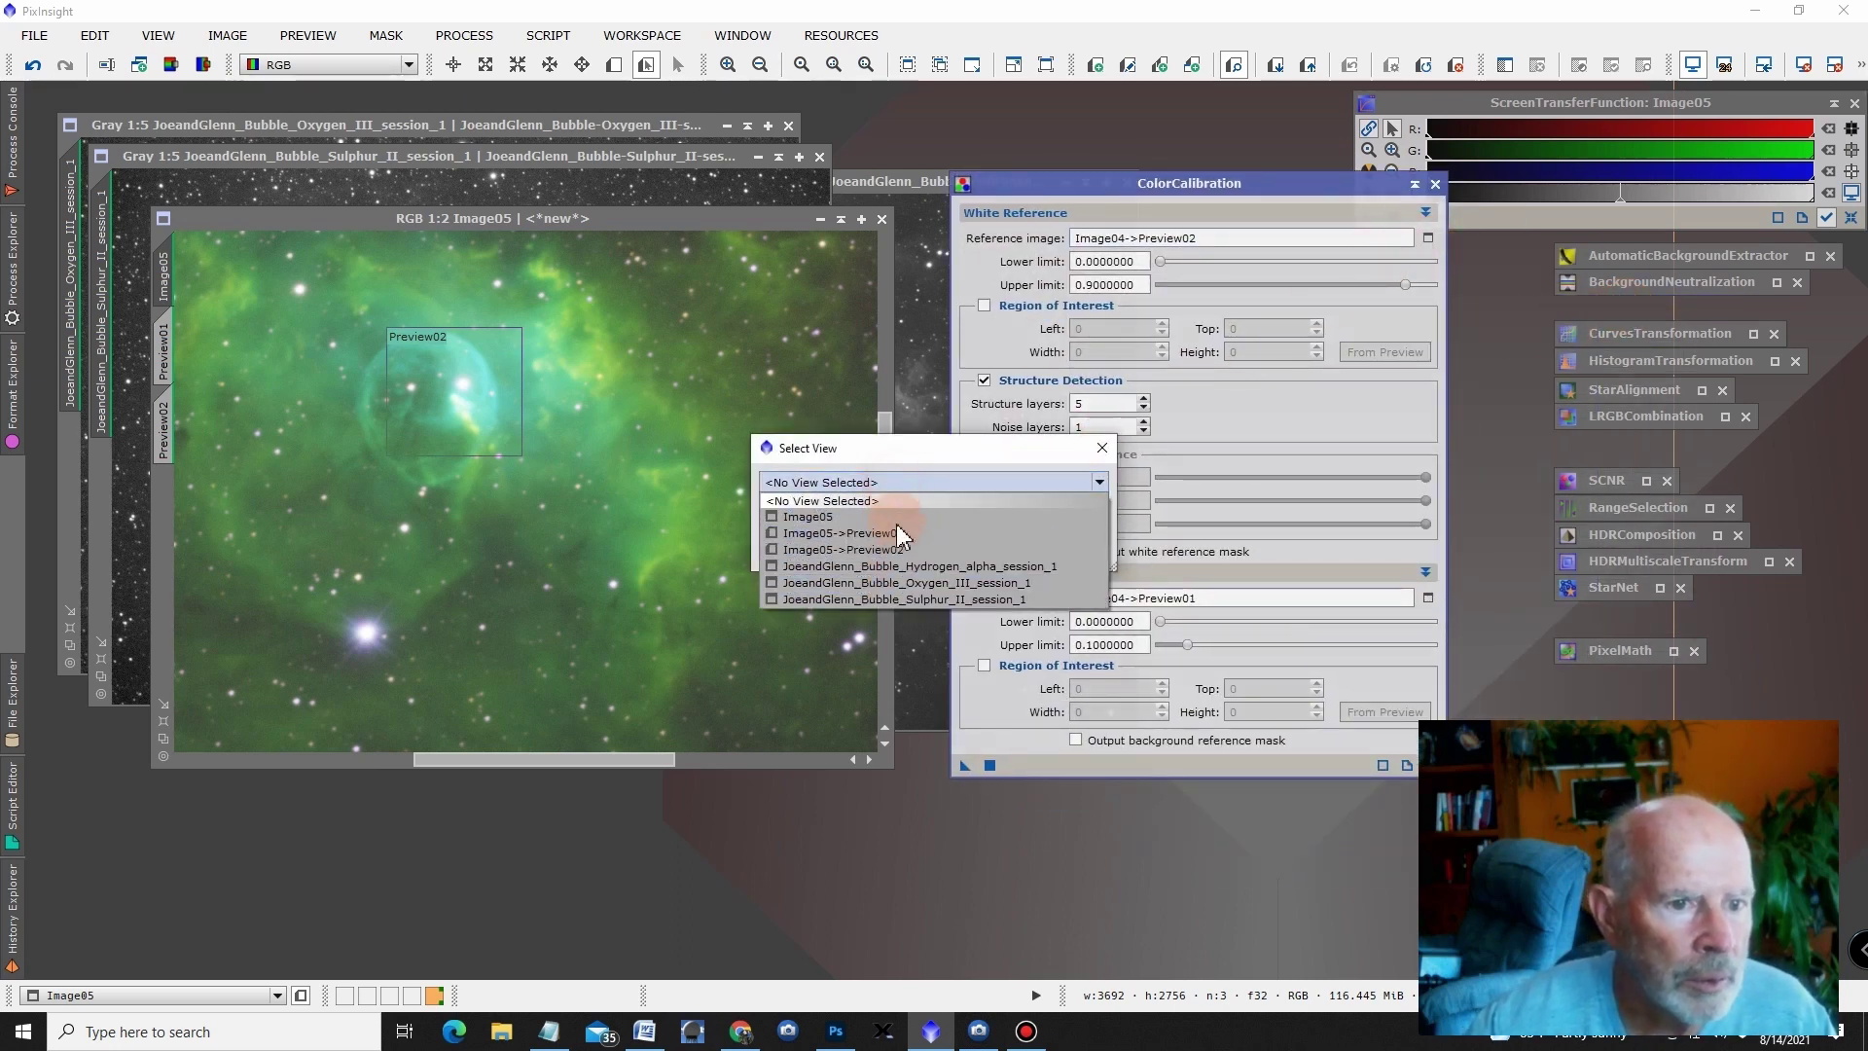
pyautogui.click(845, 550)
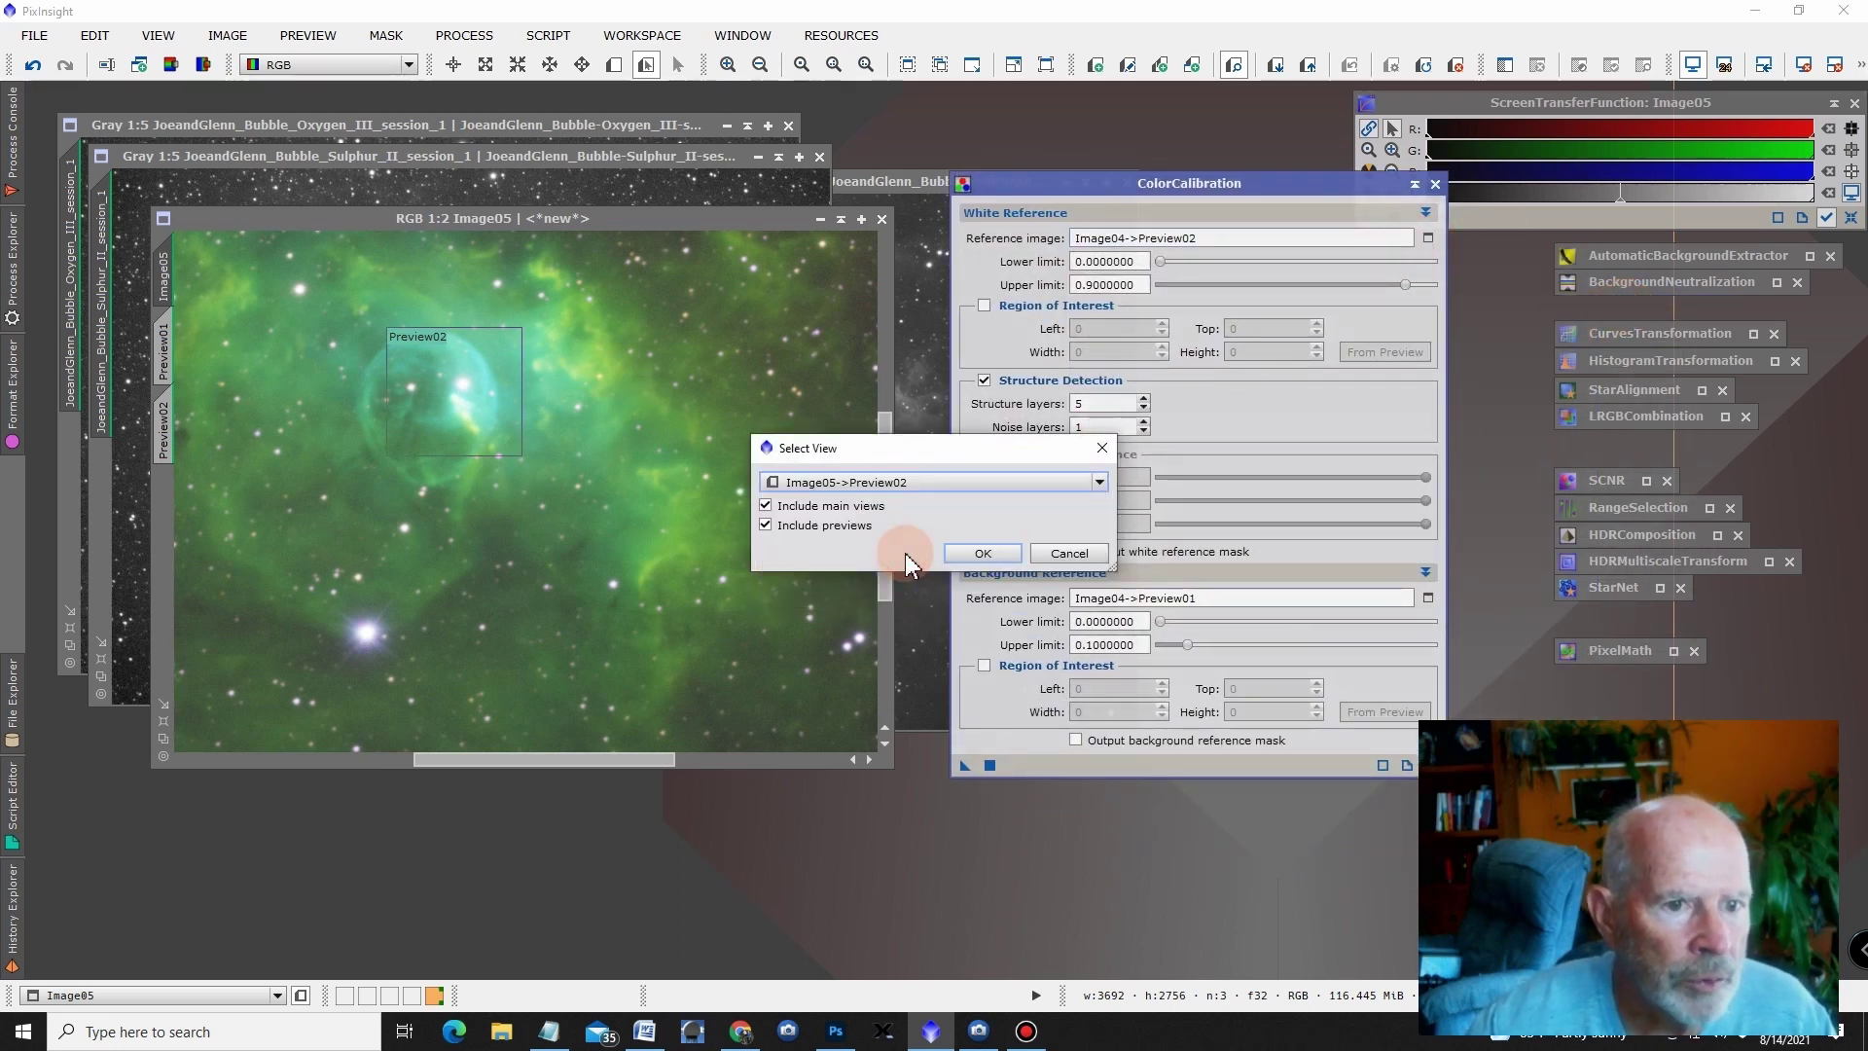
pyautogui.click(987, 556)
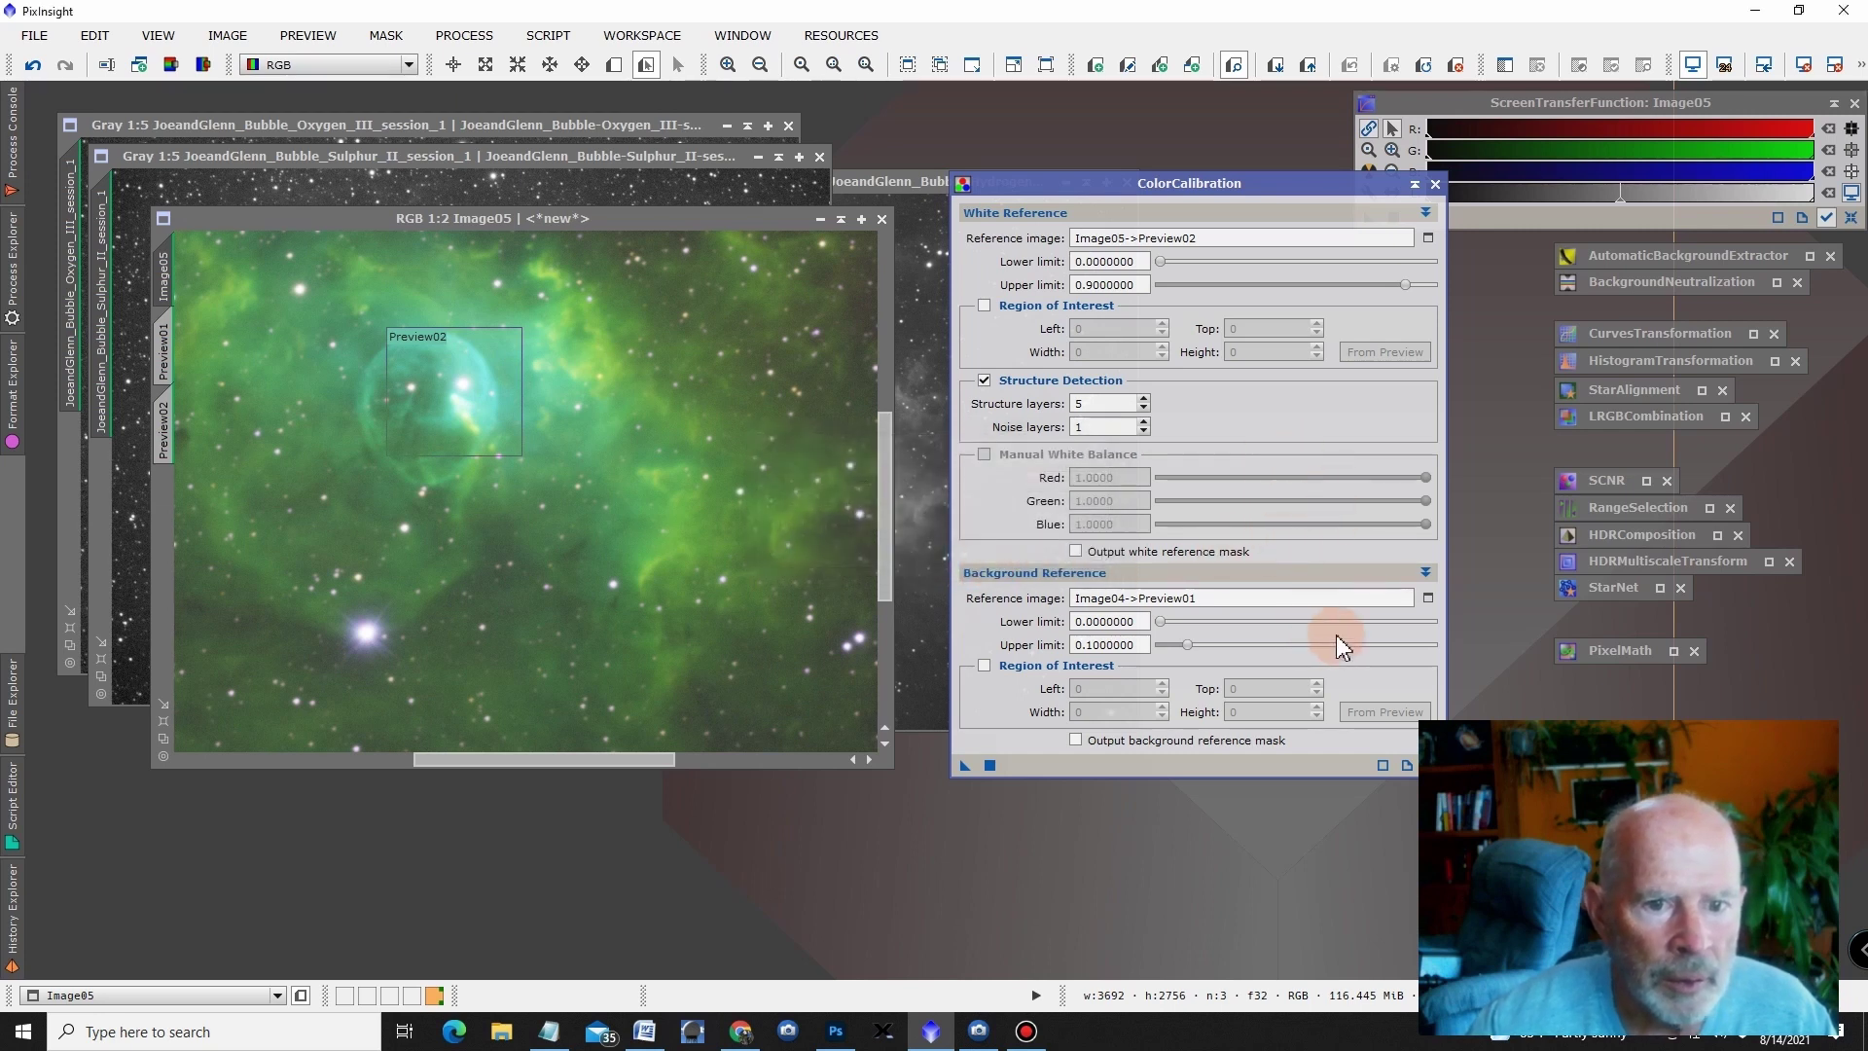
# - Set the background reference image to Image05->Preview01 and apply ColorCalibration to the RGB image
pyautogui.click(1428, 599)
pyautogui.click(963, 484)
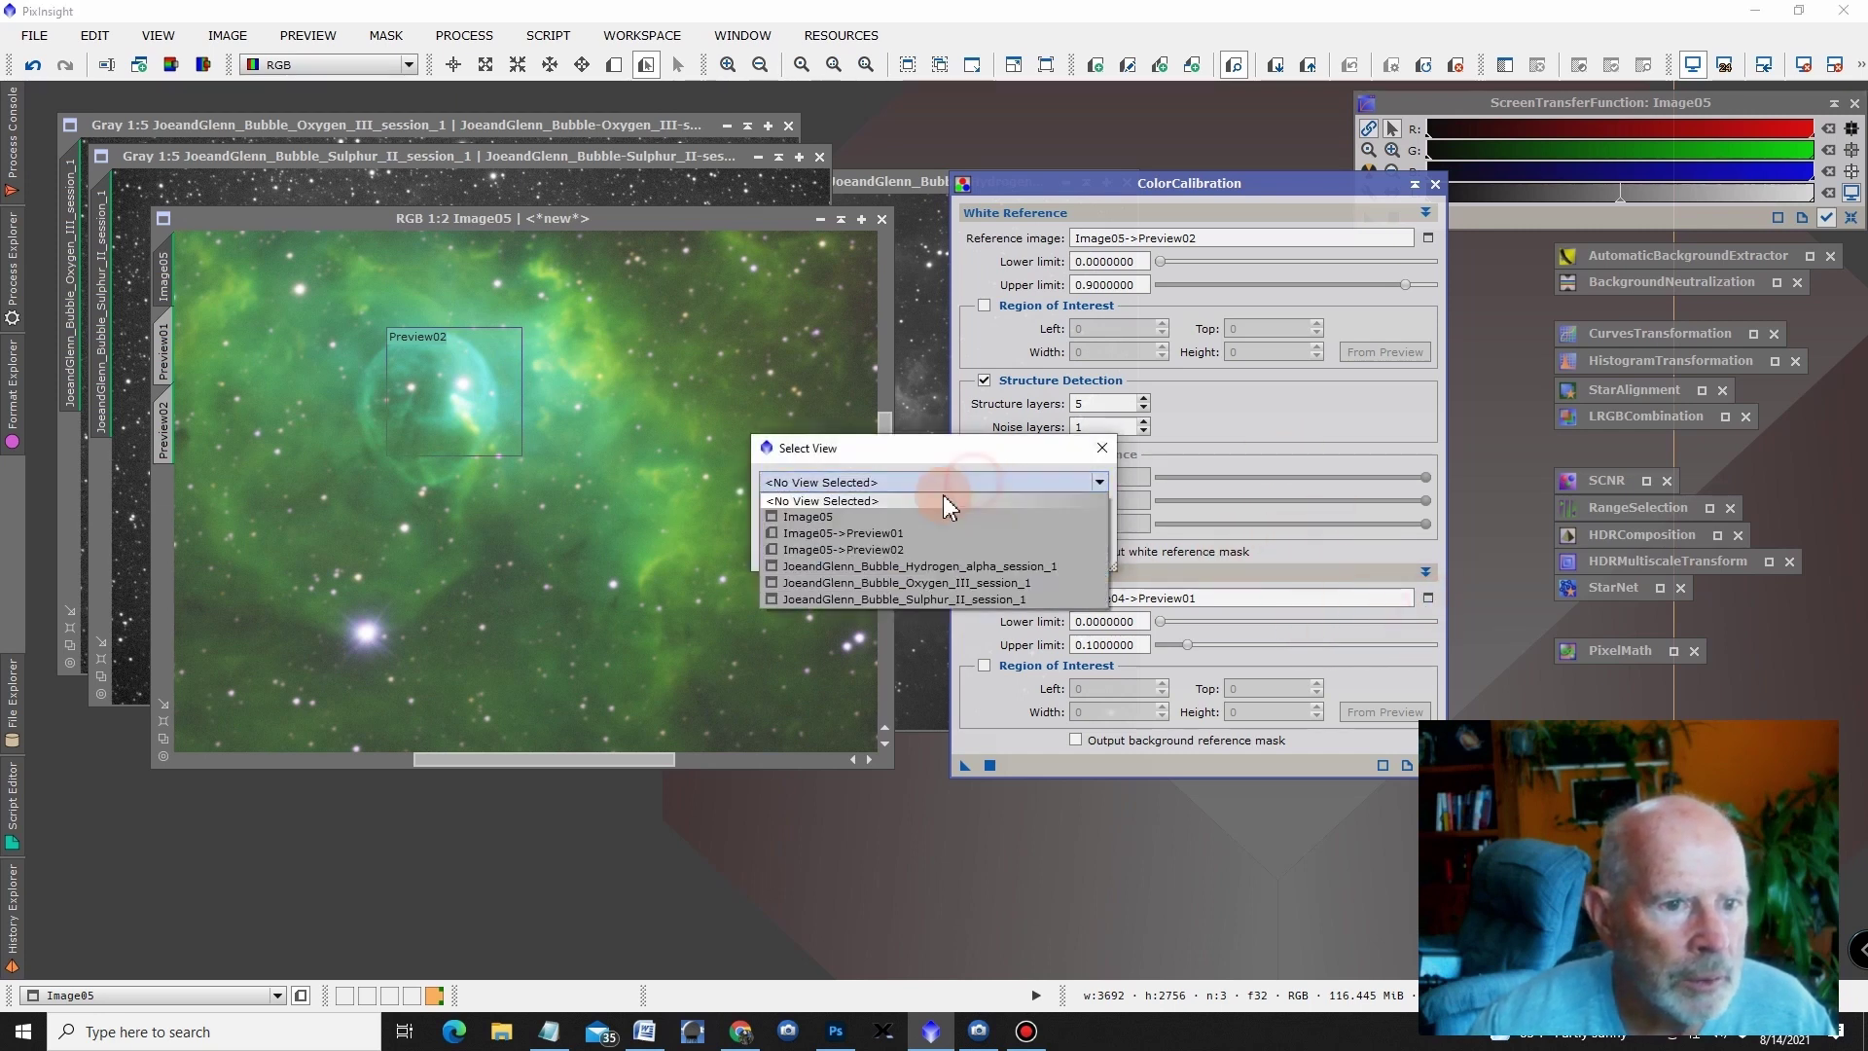
pyautogui.click(895, 533)
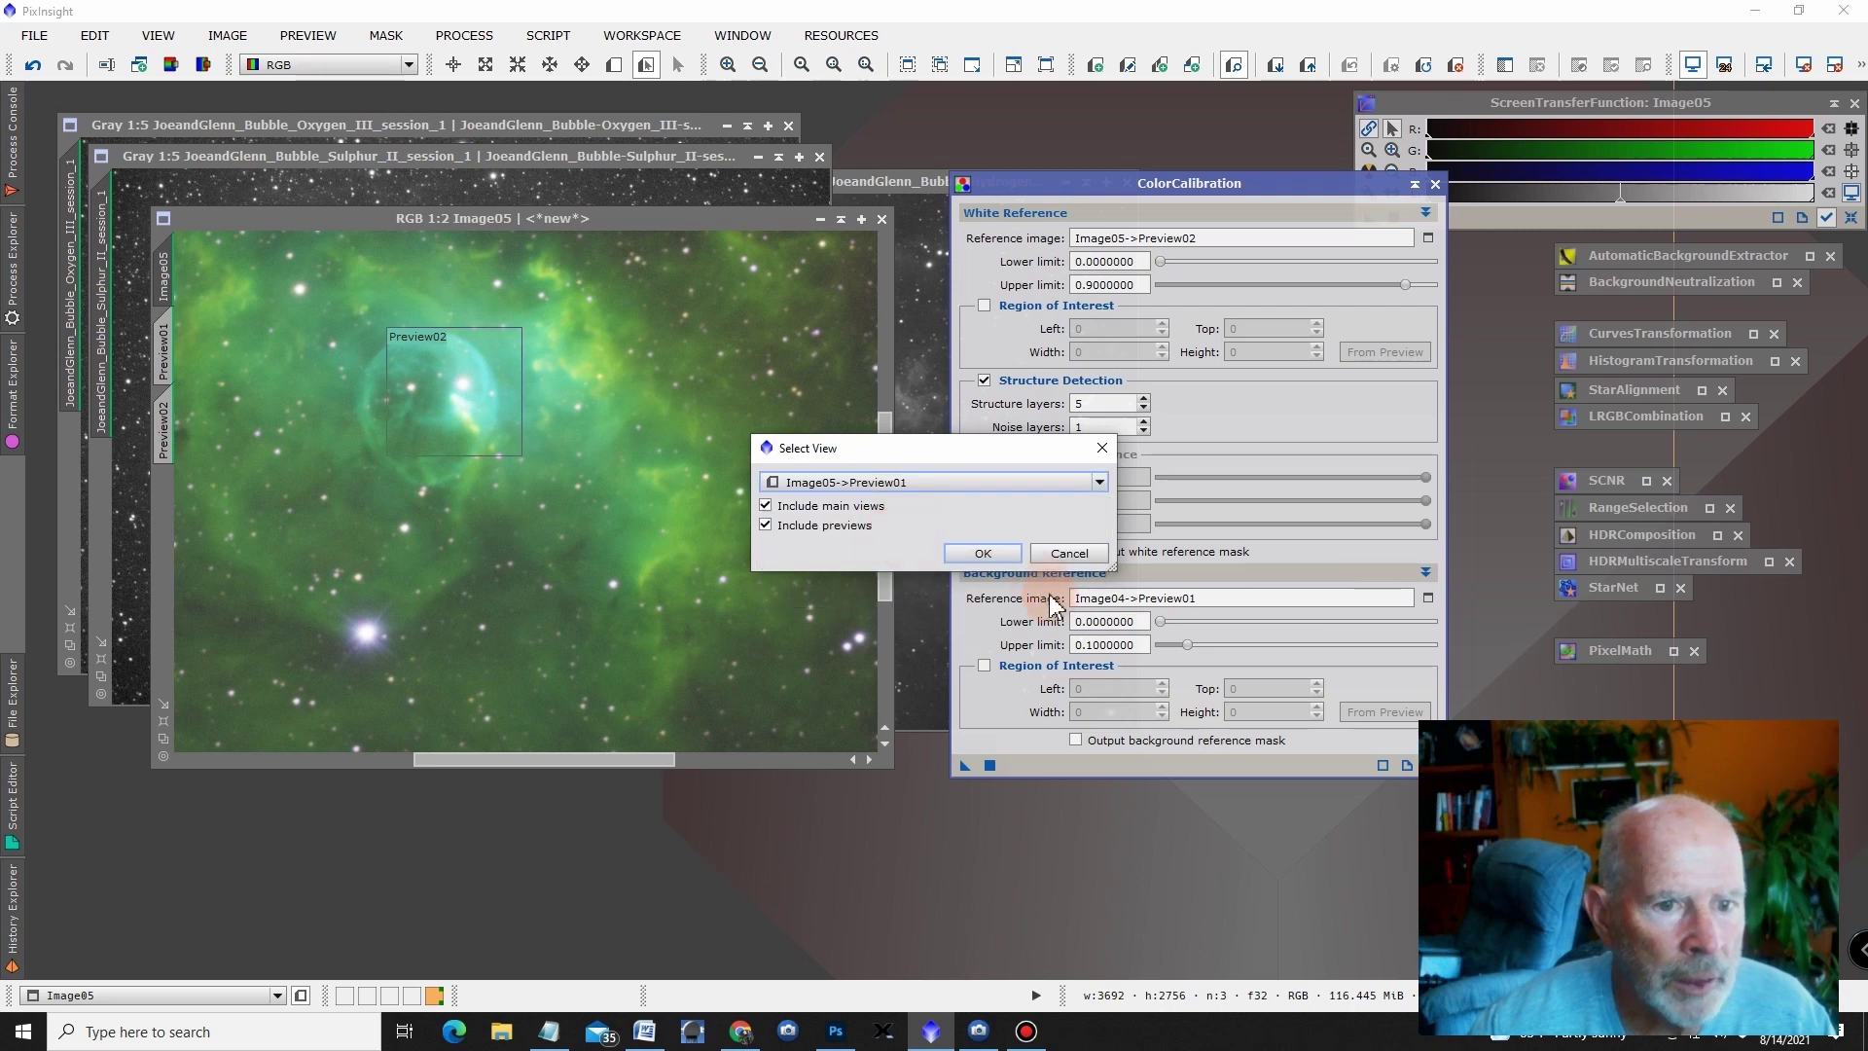
pyautogui.click(984, 554)
pyautogui.click(991, 766)
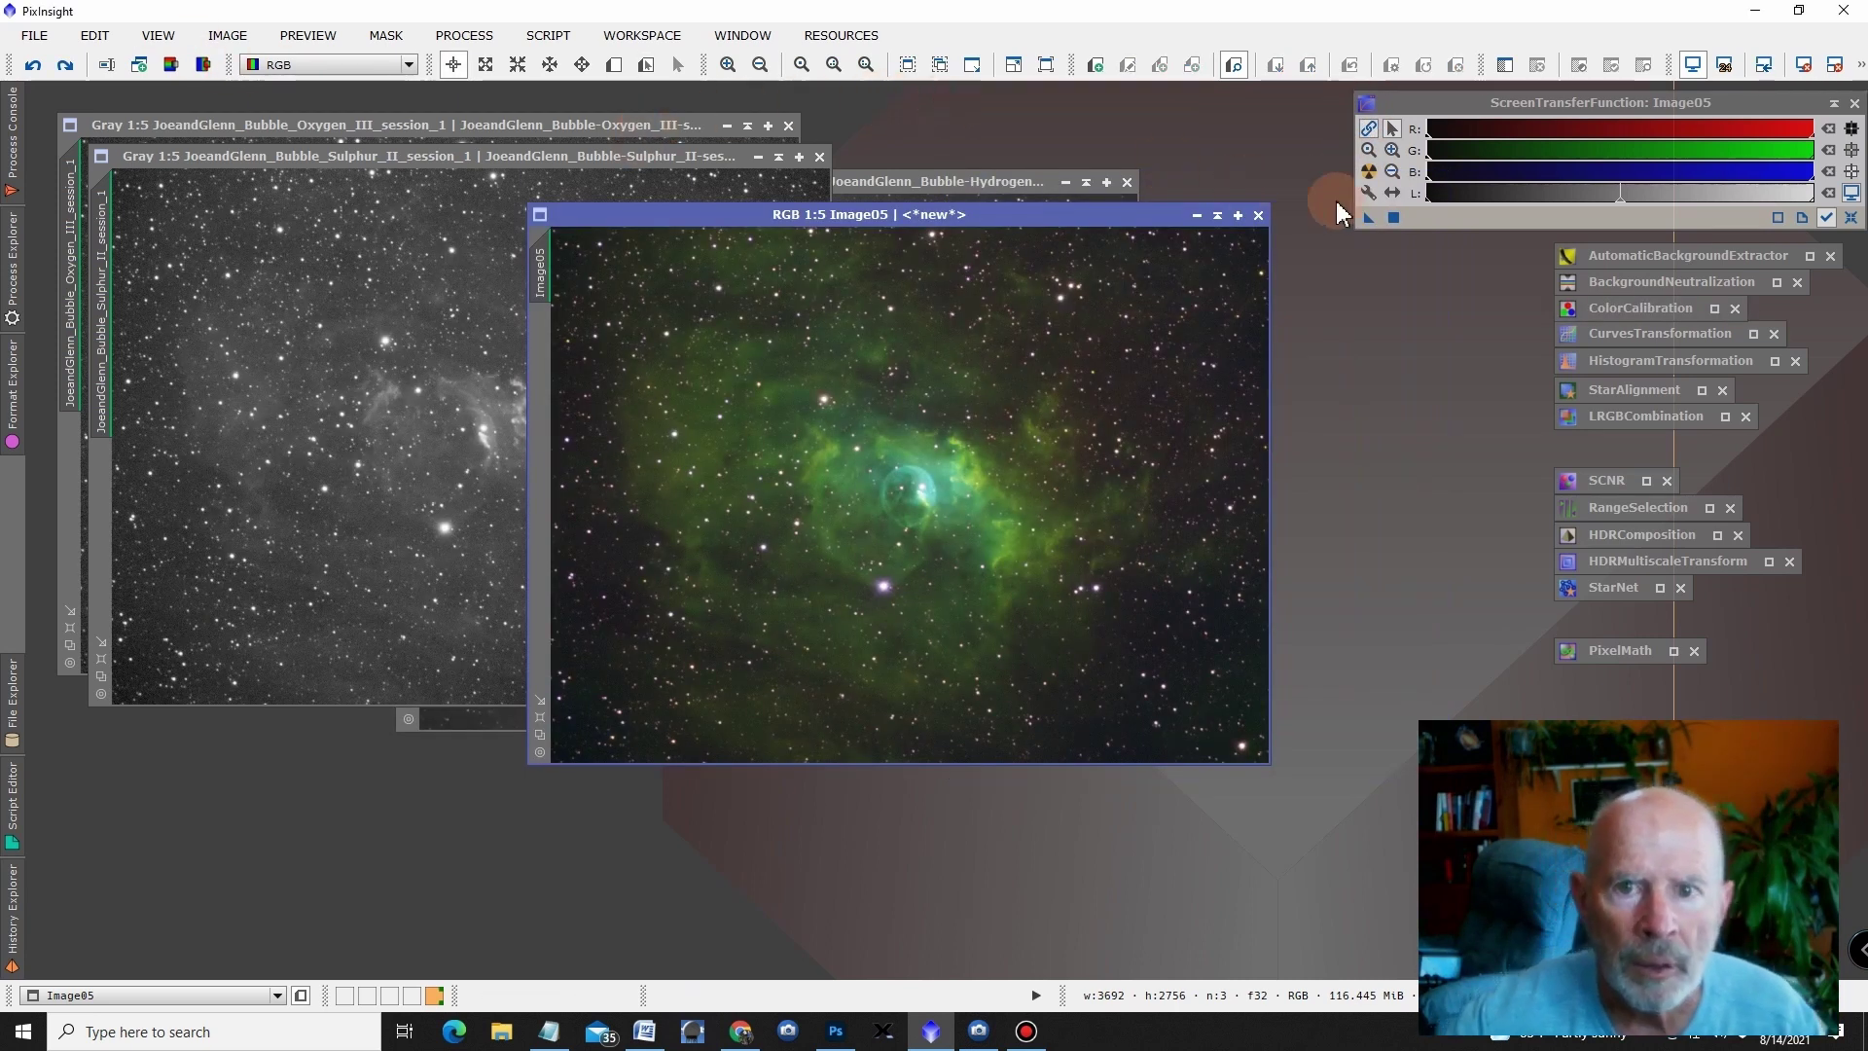
# - Transfer the screen stretch to HistogramTransformation, apply it to the RGB image and turn off the image's screen stretch
pyautogui.doubleClick(1632, 366)
pyautogui.moveTo(1368, 218); pyautogui.dragTo(1086, 849)
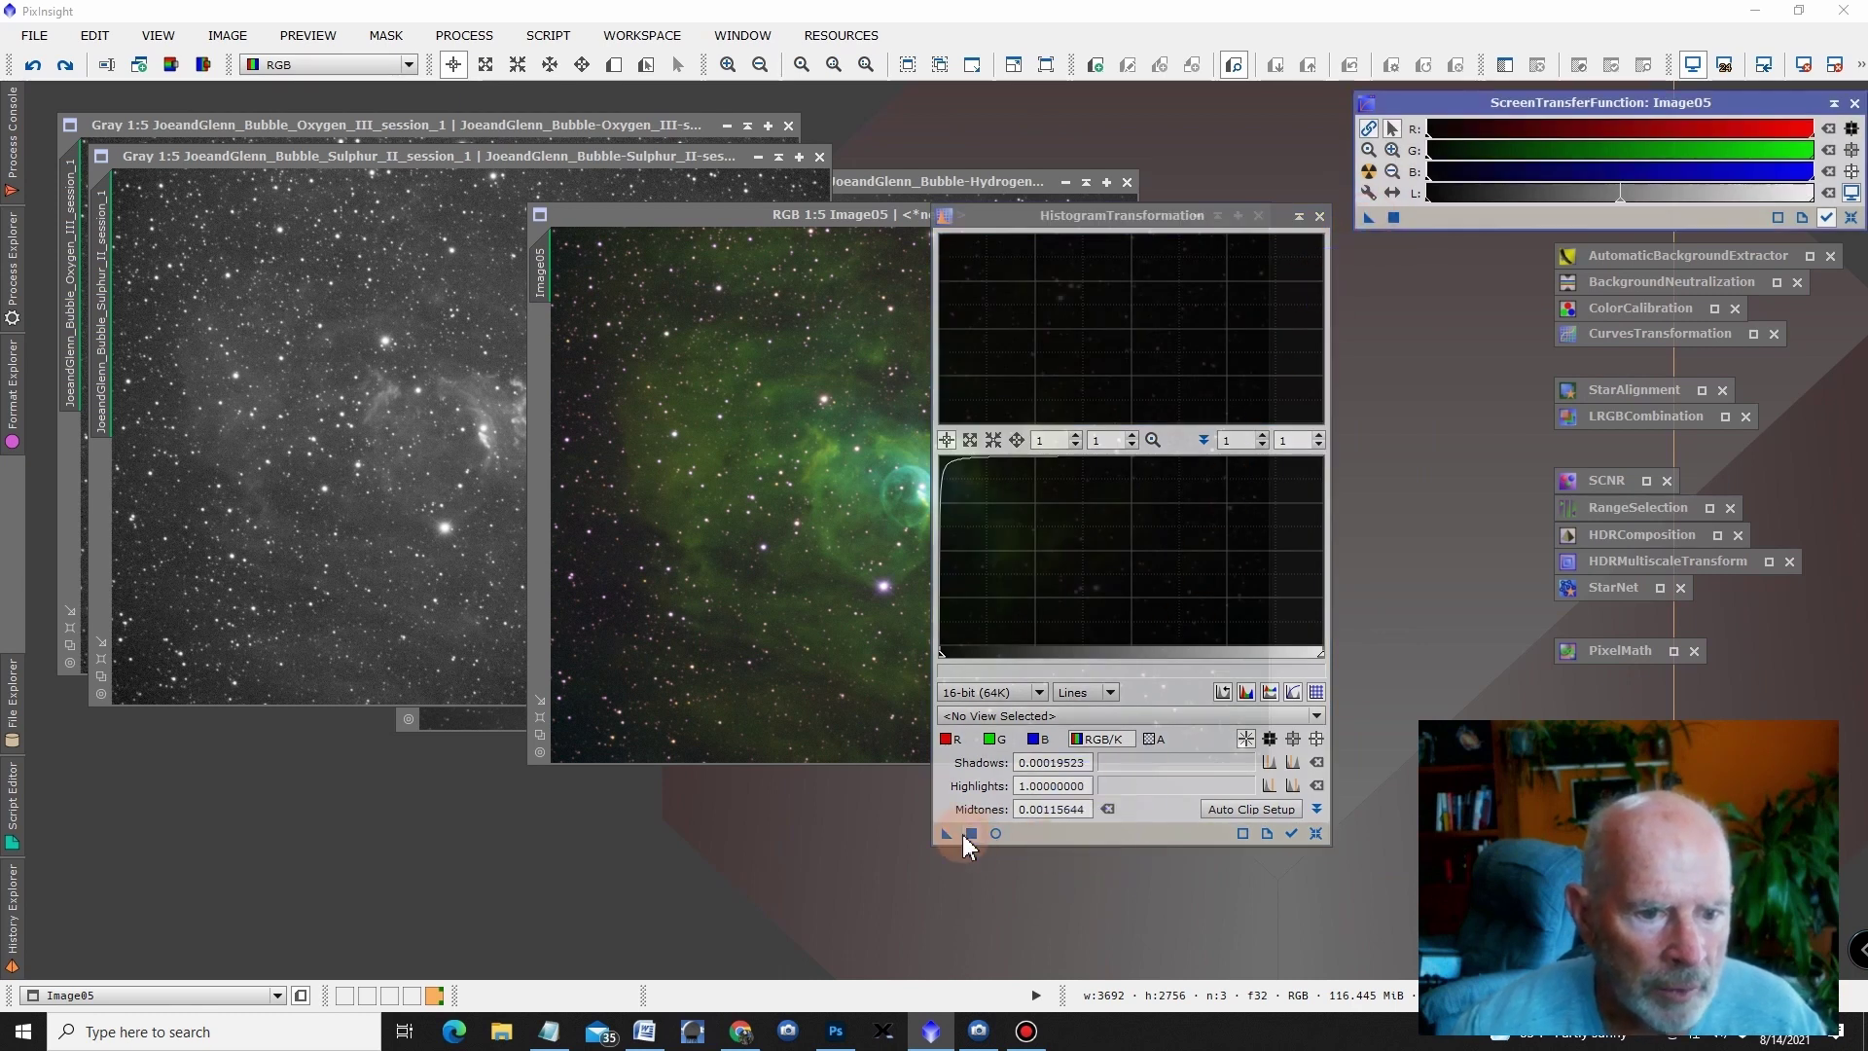
pyautogui.moveTo(939, 834); pyautogui.dragTo(946, 839)
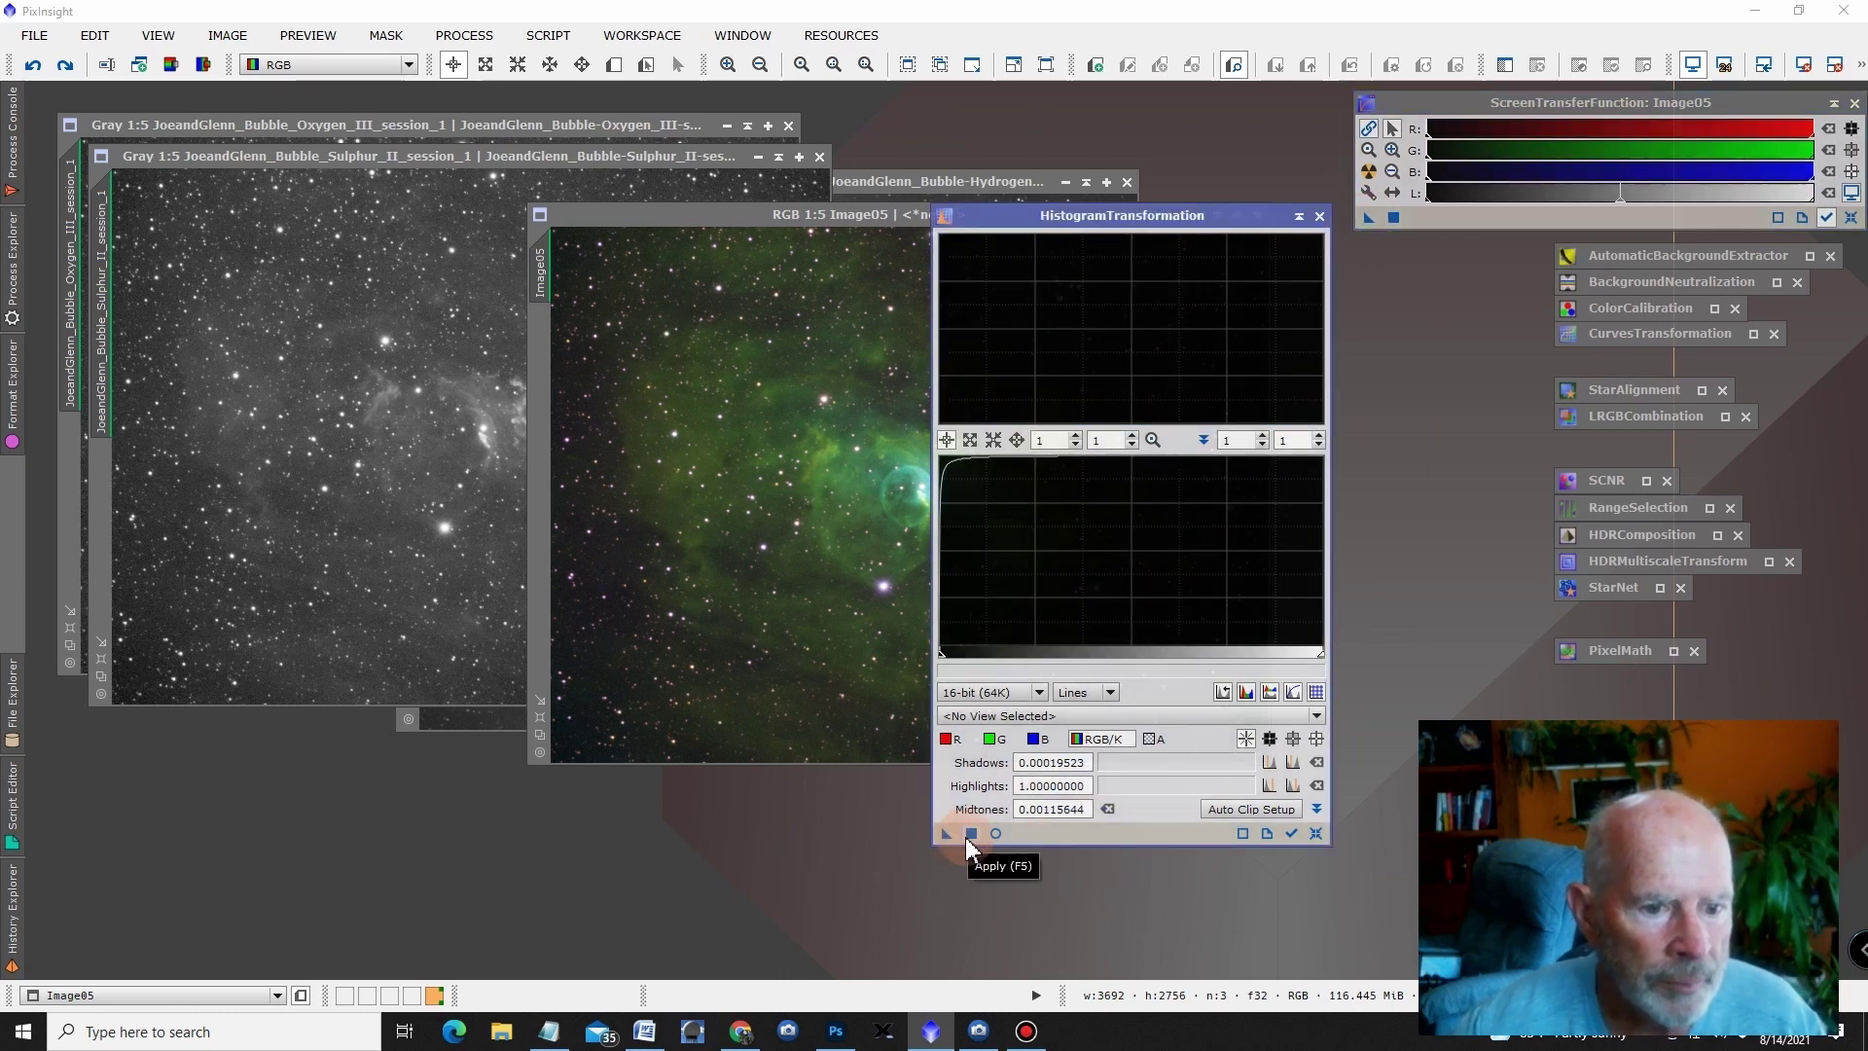
pyautogui.click(971, 834)
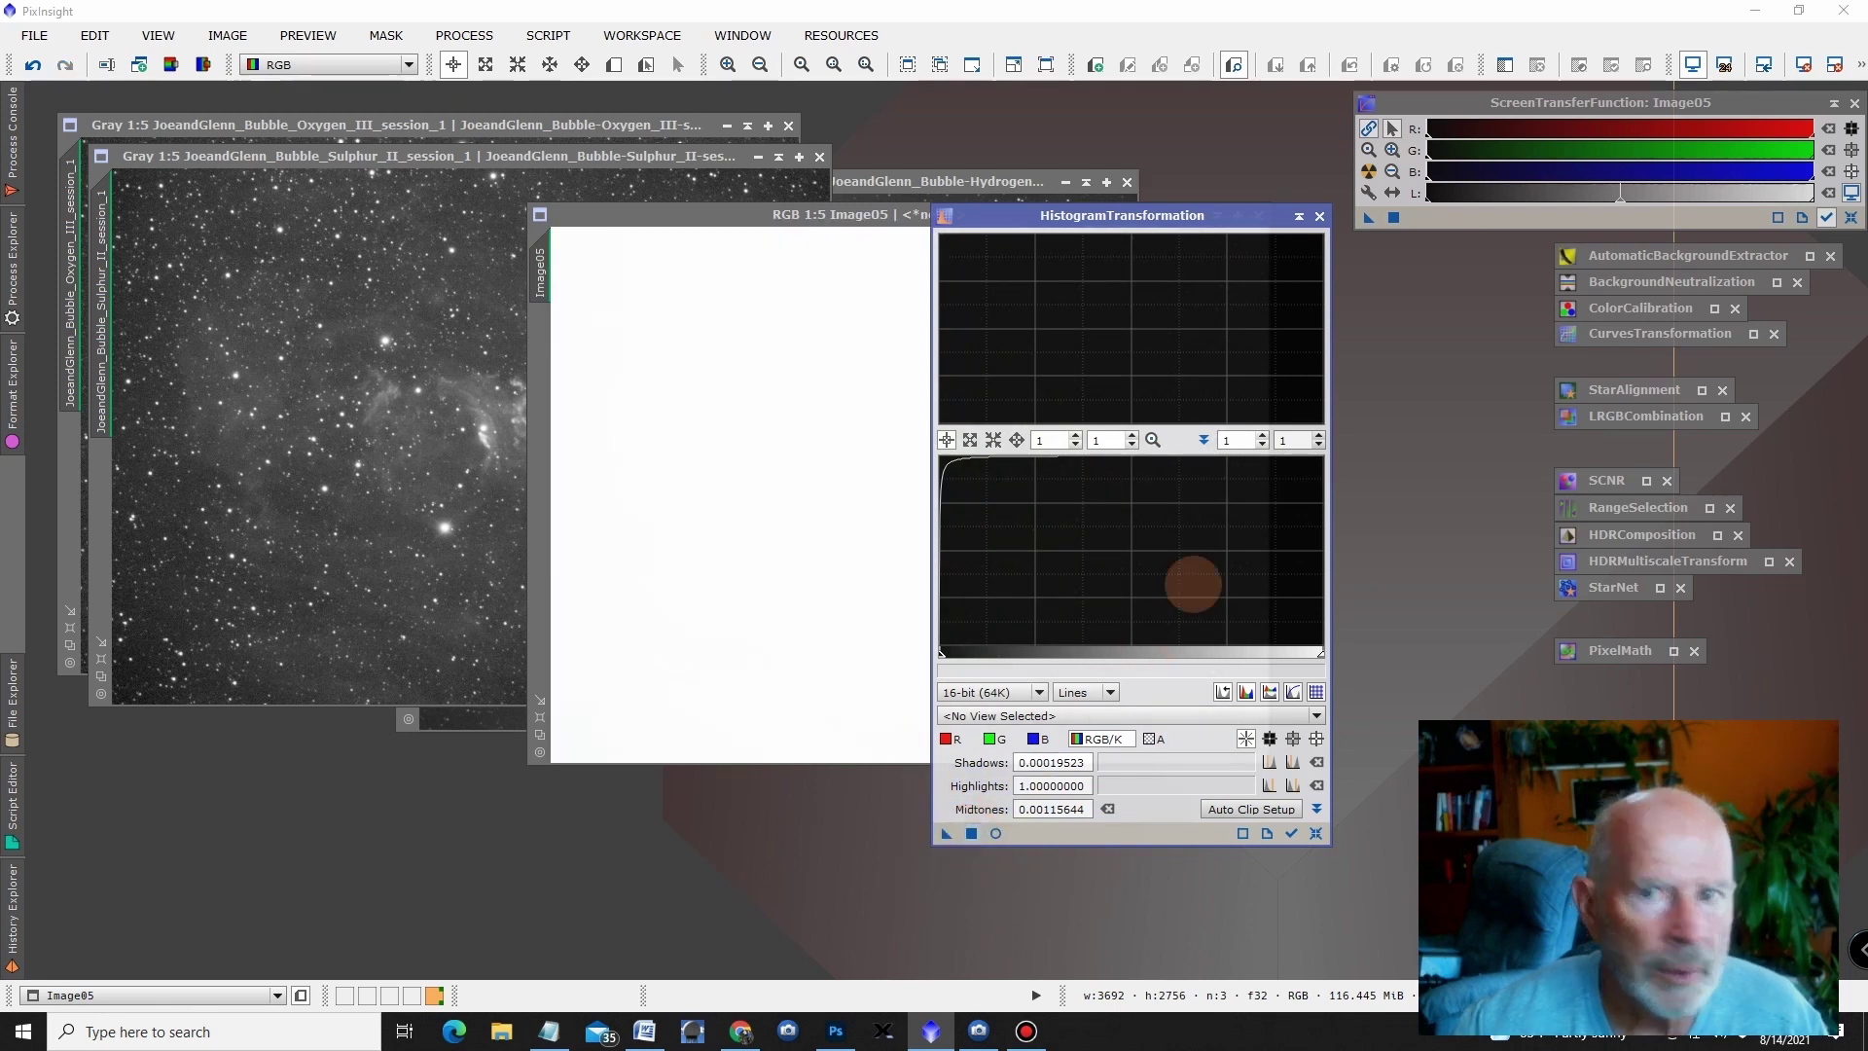
pyautogui.click(1692, 65)
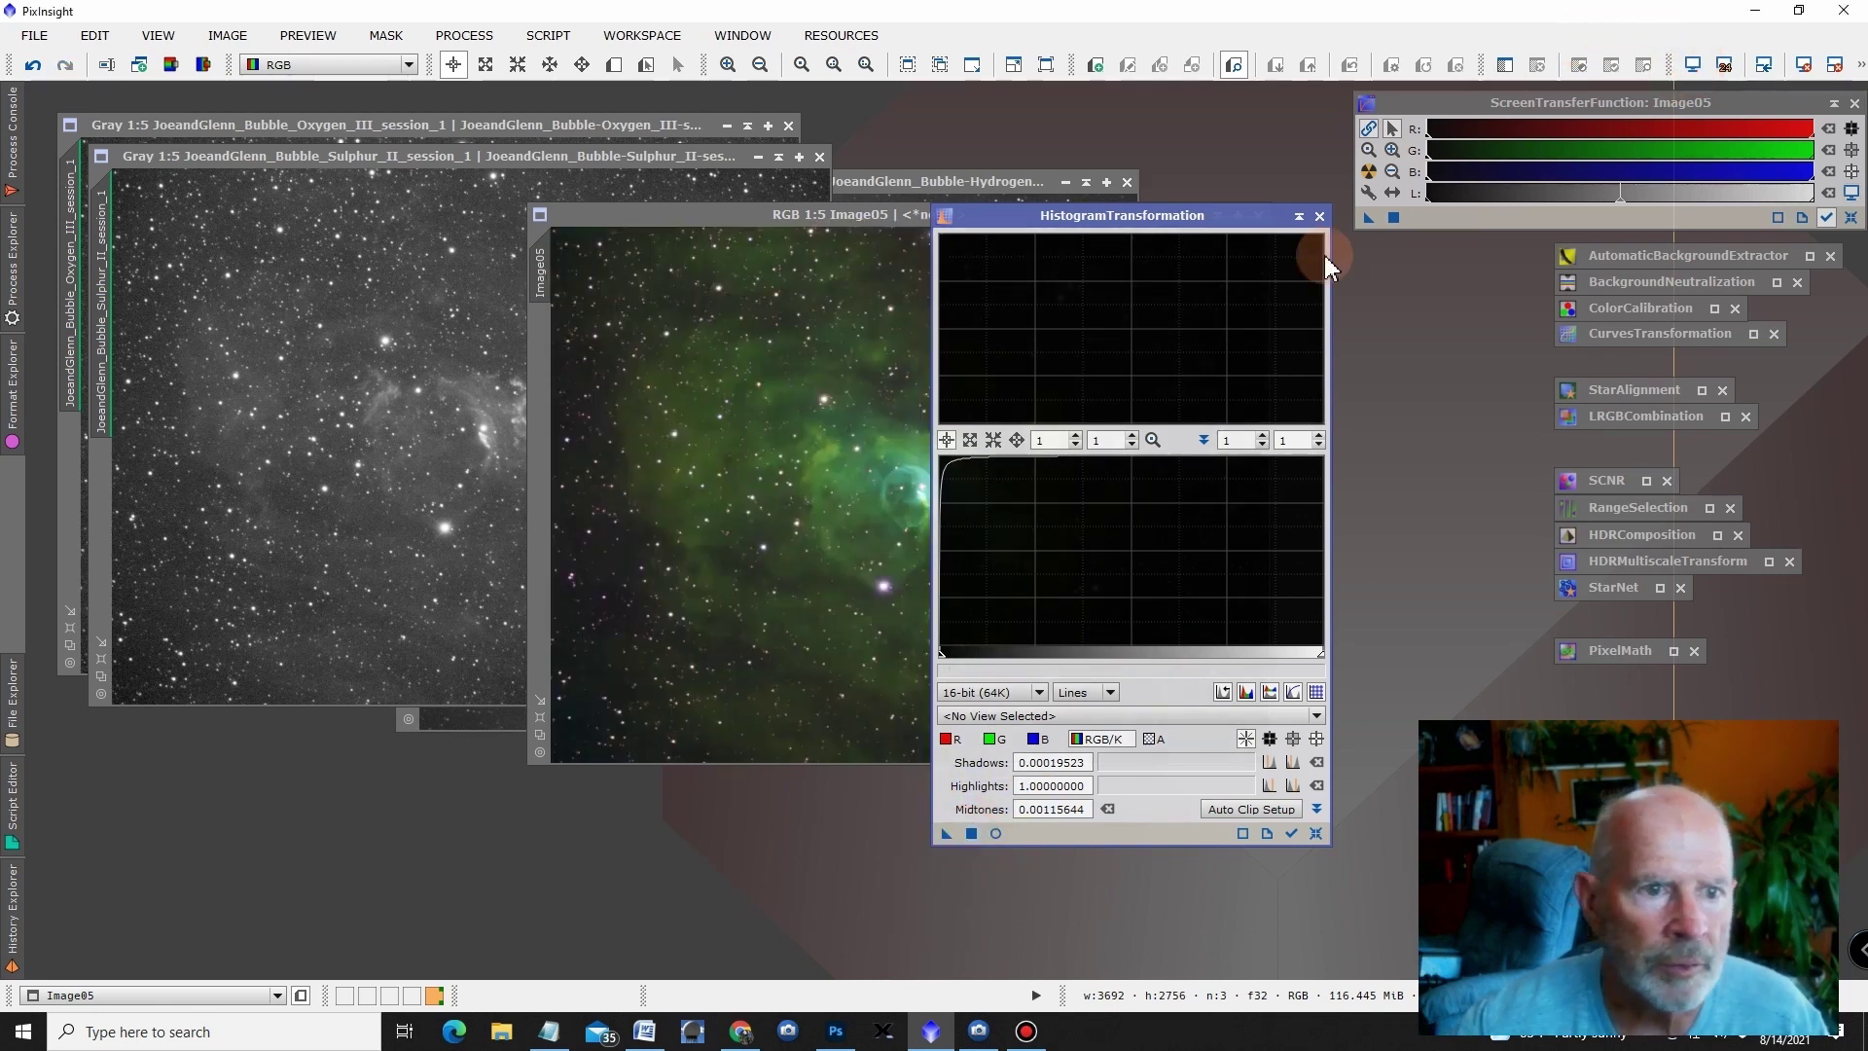
pyautogui.click(1299, 215)
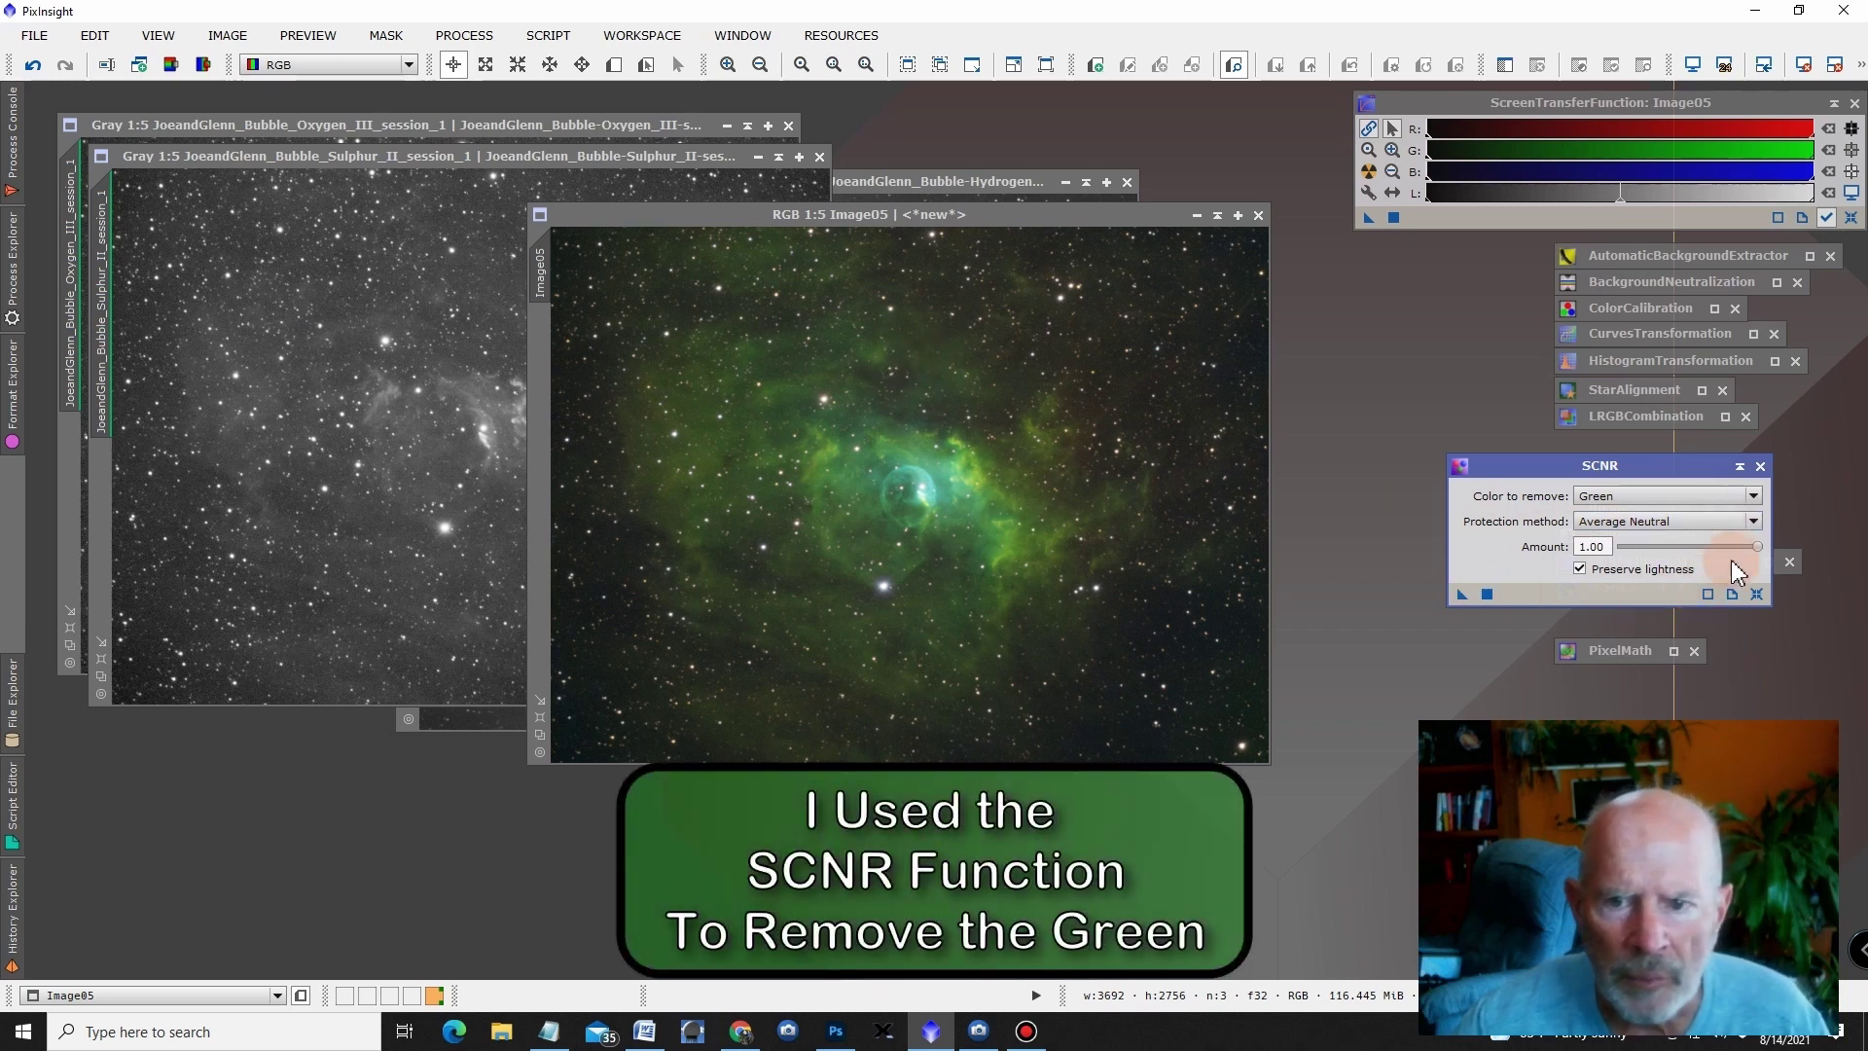
# - Apply SCNR to the RGB image, removing green with Average Neutral protection and an amount of 0.75
pyautogui.moveTo(1756, 546); pyautogui.dragTo(1723, 544)
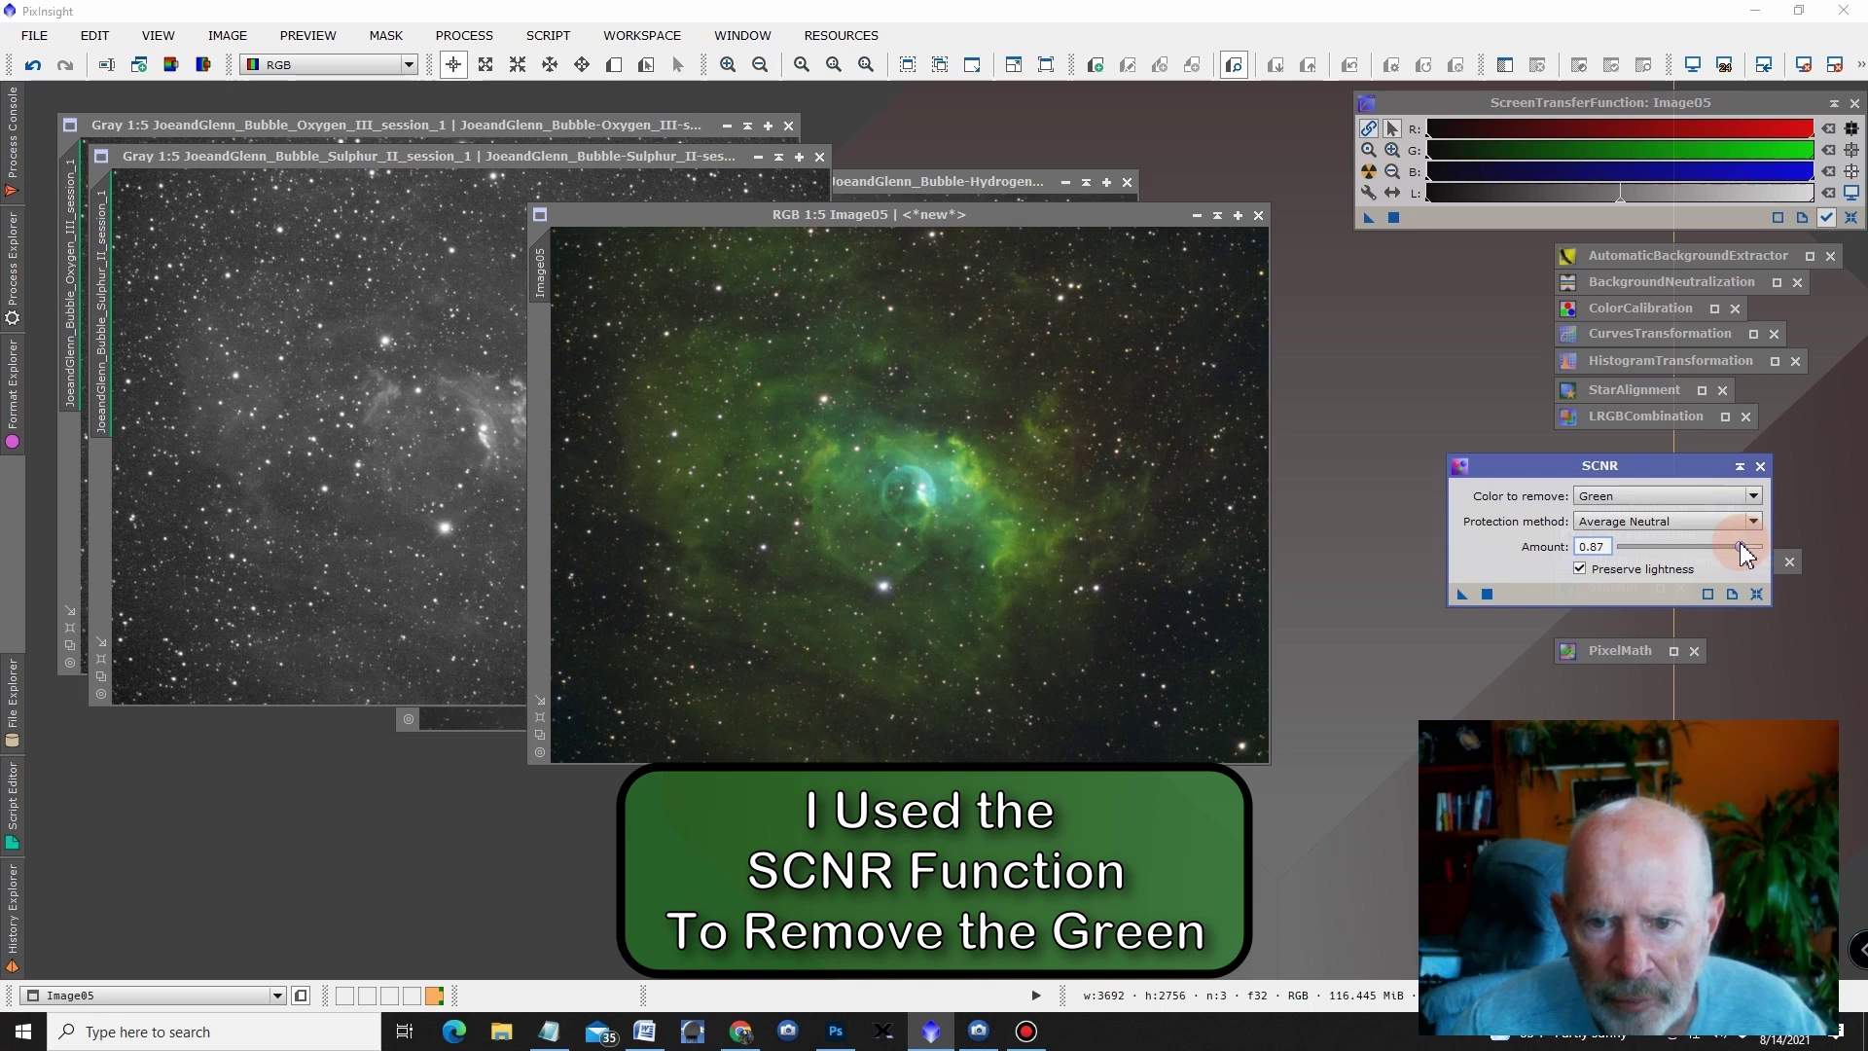
pyautogui.click(1491, 593)
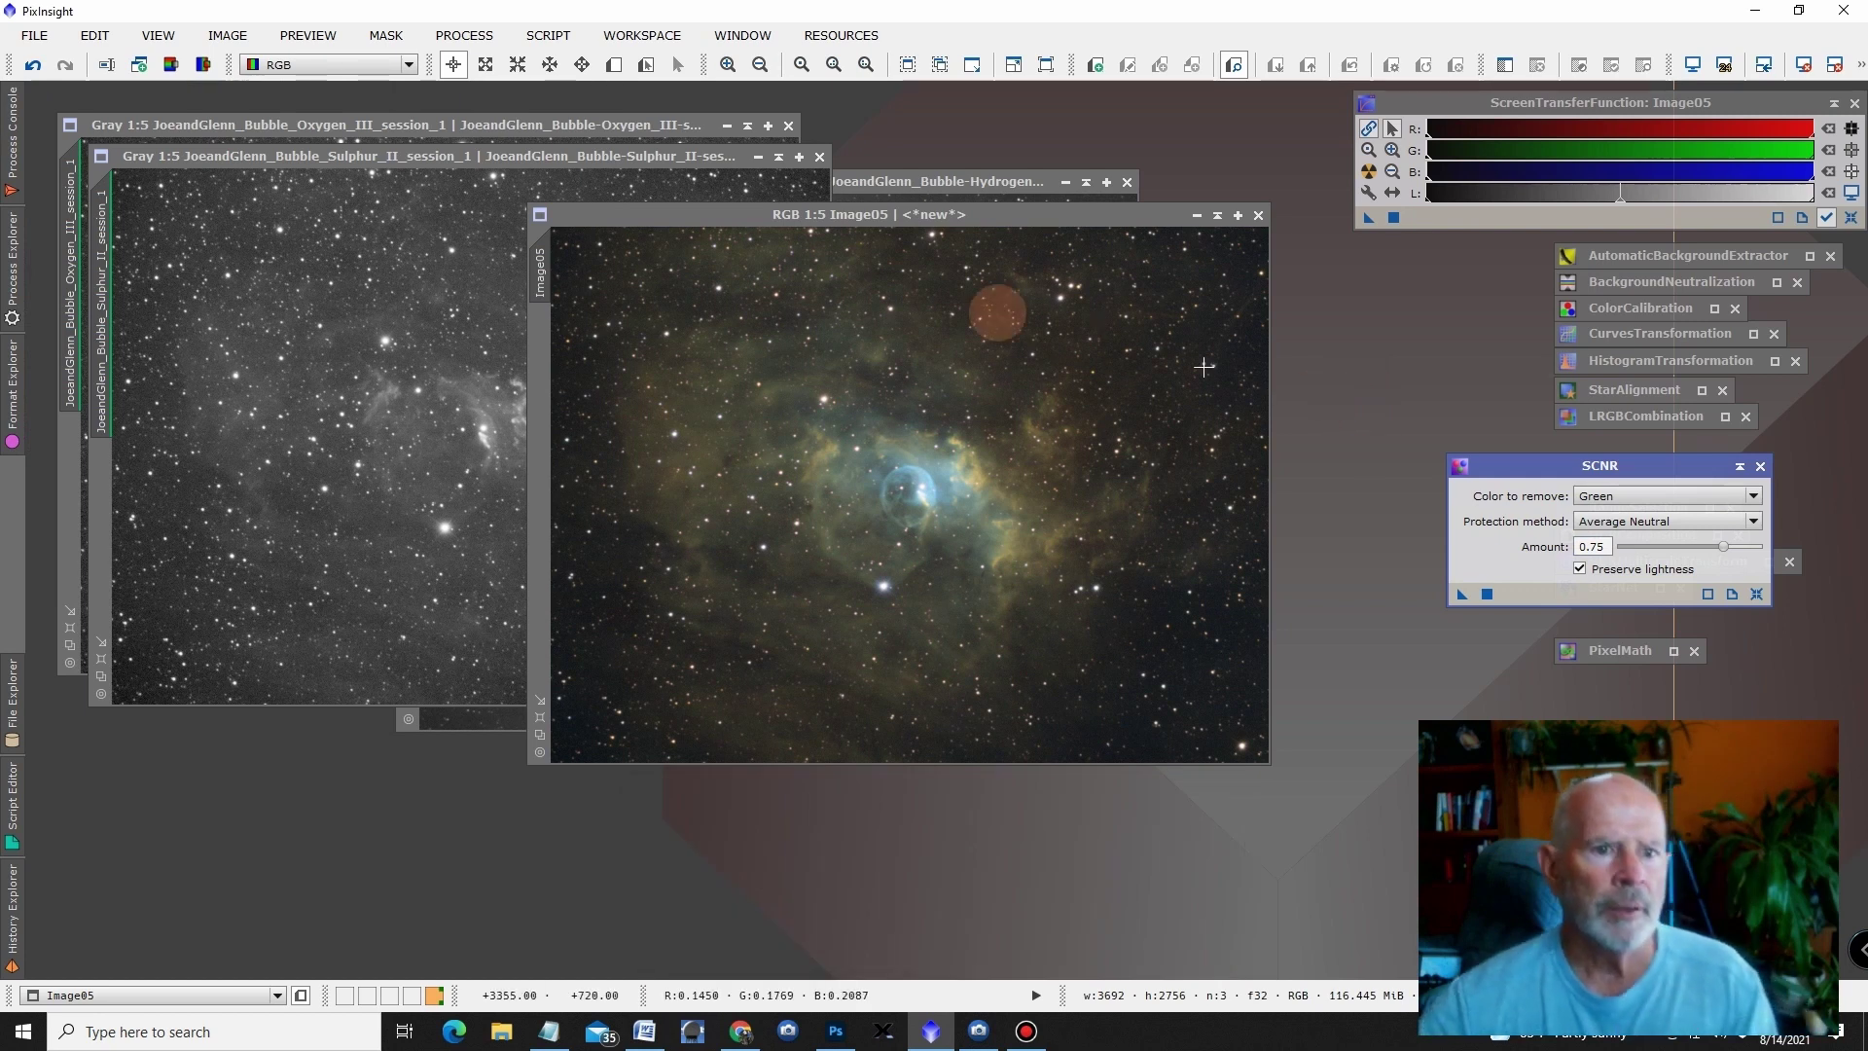
pyautogui.click(1740, 468)
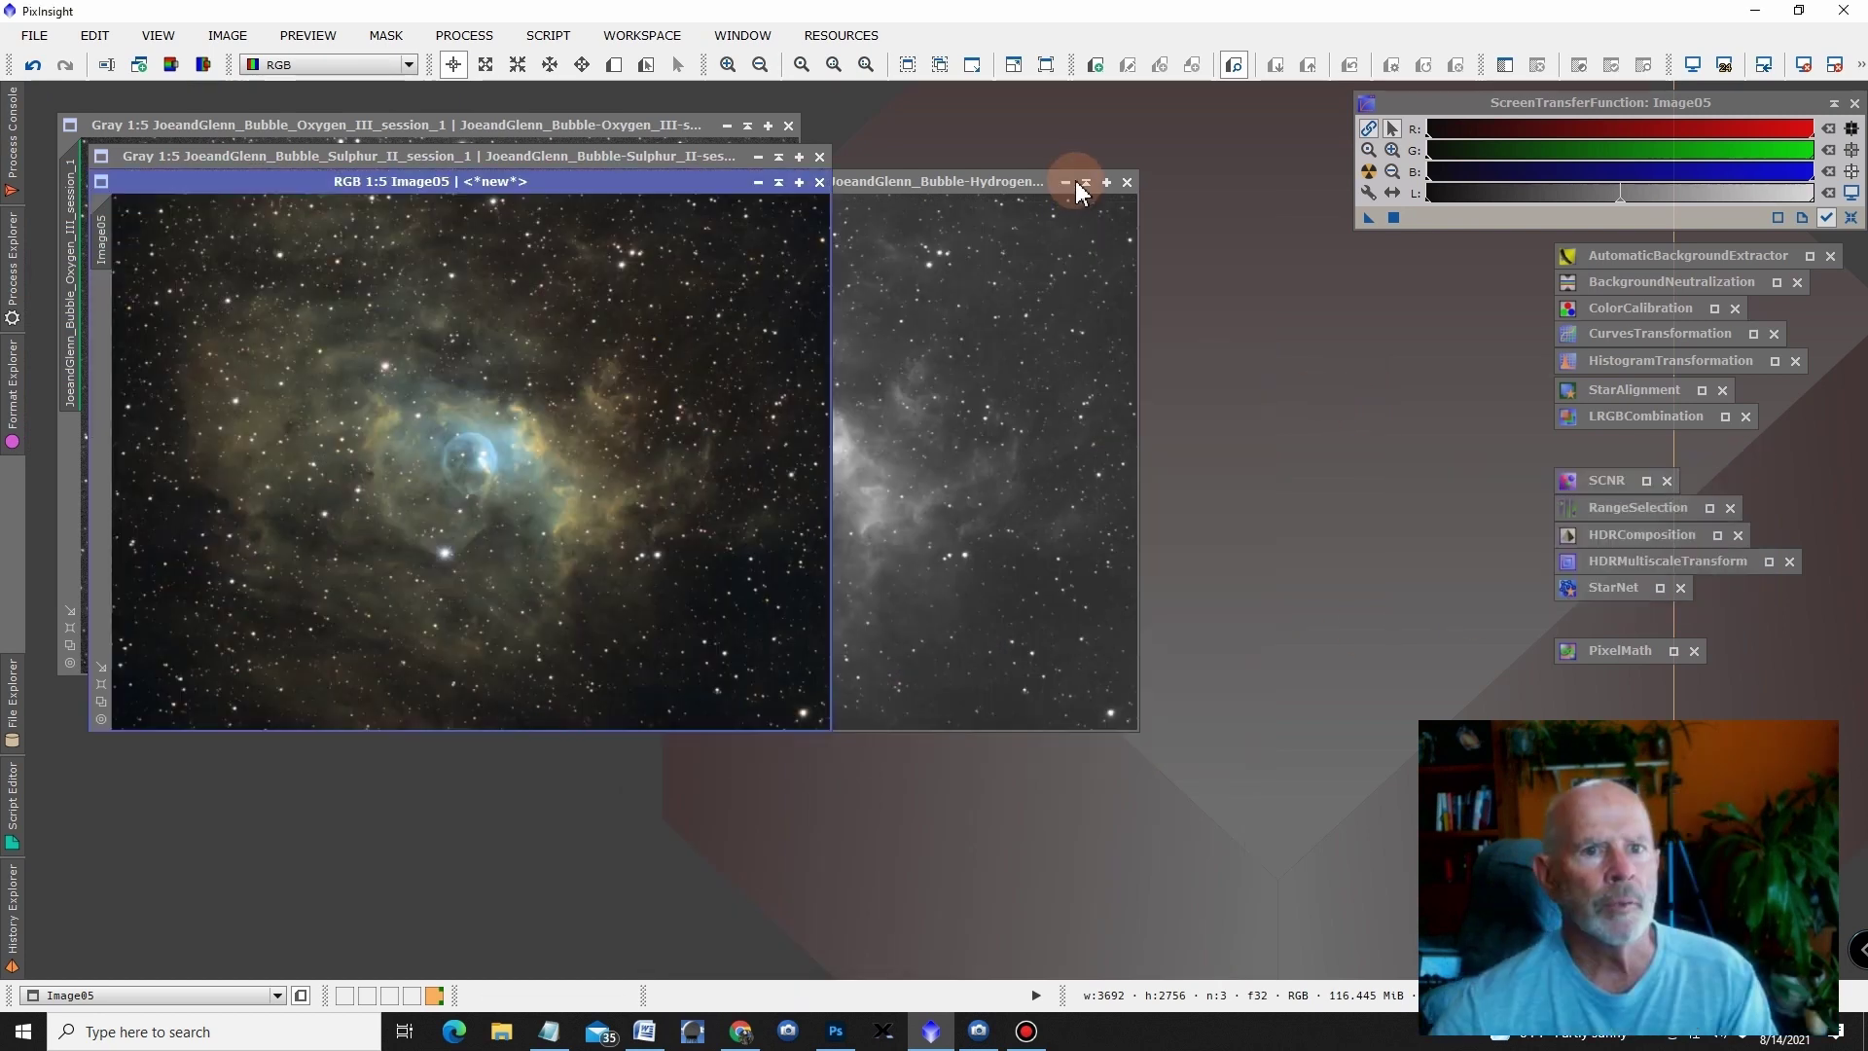
# - Close the hydrogen, oxygen and sulphur source images and move the RGB image to the middle of the workspace
pyautogui.click(1127, 183)
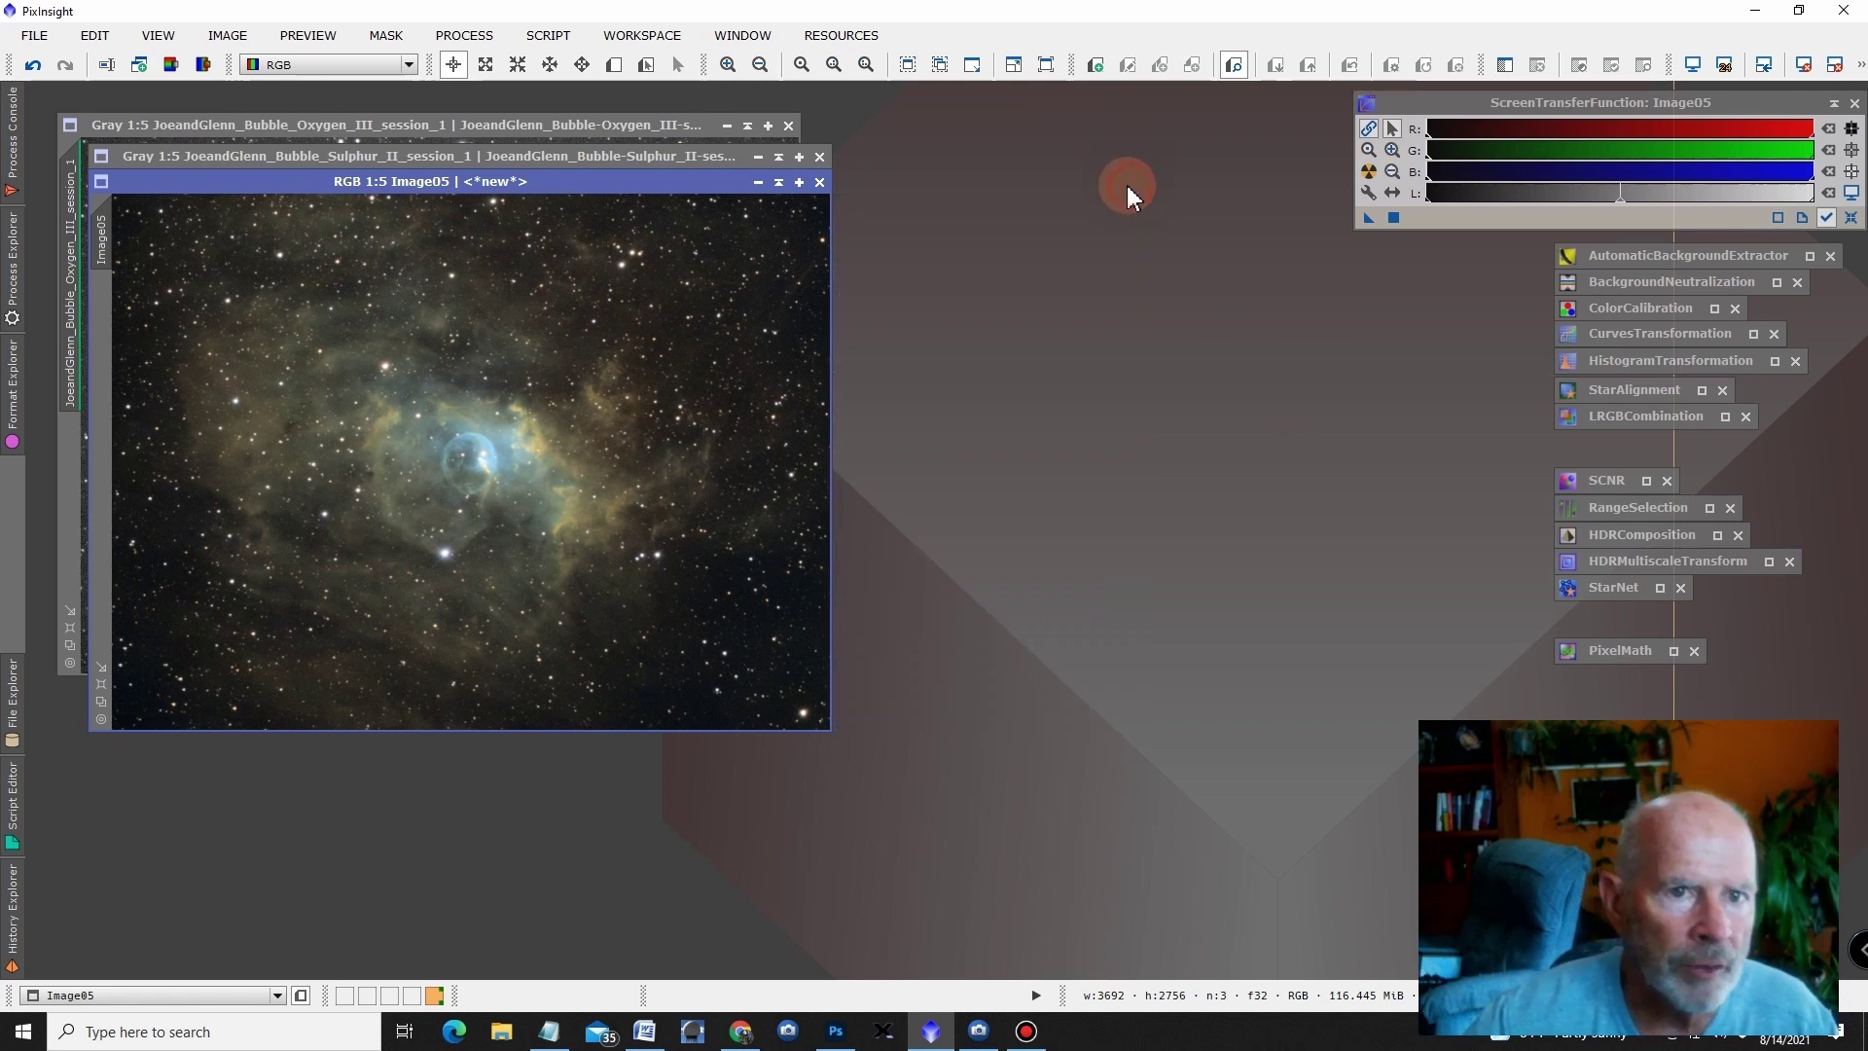
pyautogui.click(789, 125)
pyautogui.click(820, 156)
pyautogui.moveTo(691, 179); pyautogui.dragTo(1076, 173)
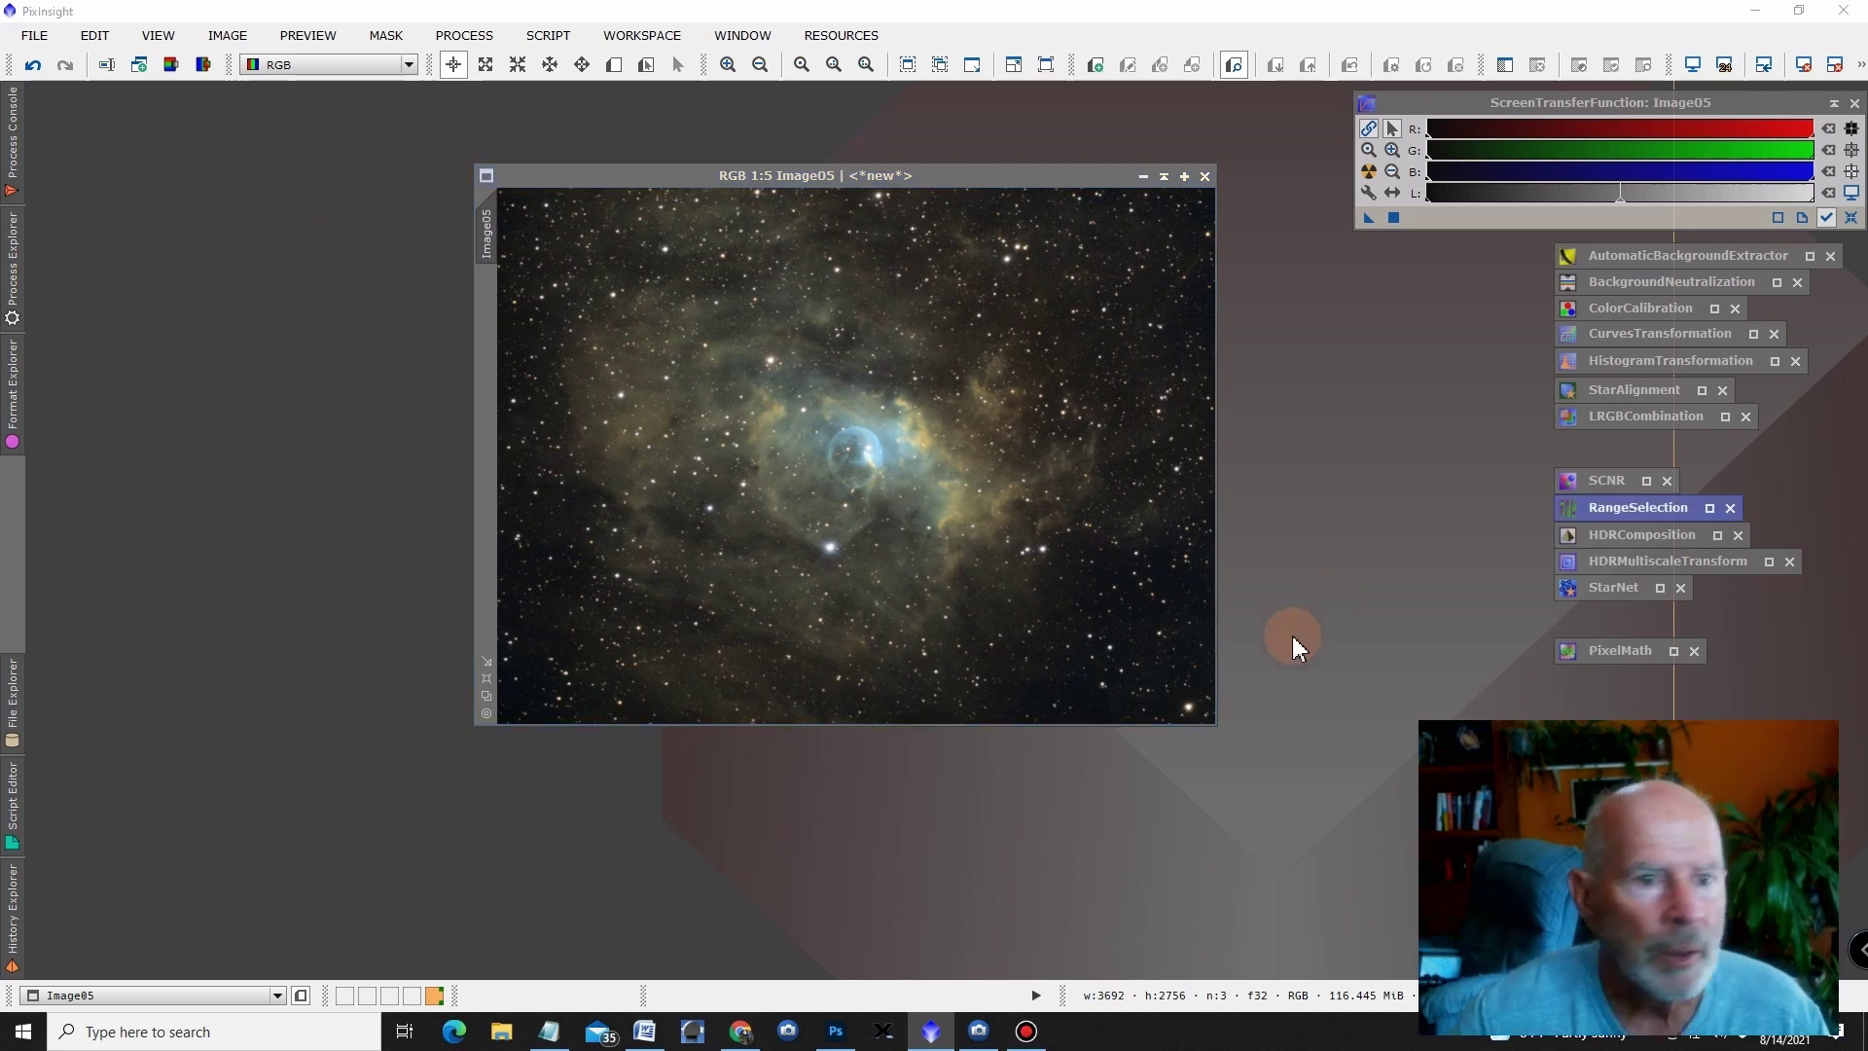
# - Create a range mask of the bright nebula core with RangeSelection, using lower limit 0.70, fuzziness 0.23 and smoothness 9.50
pyautogui.doubleClick(1630, 509)
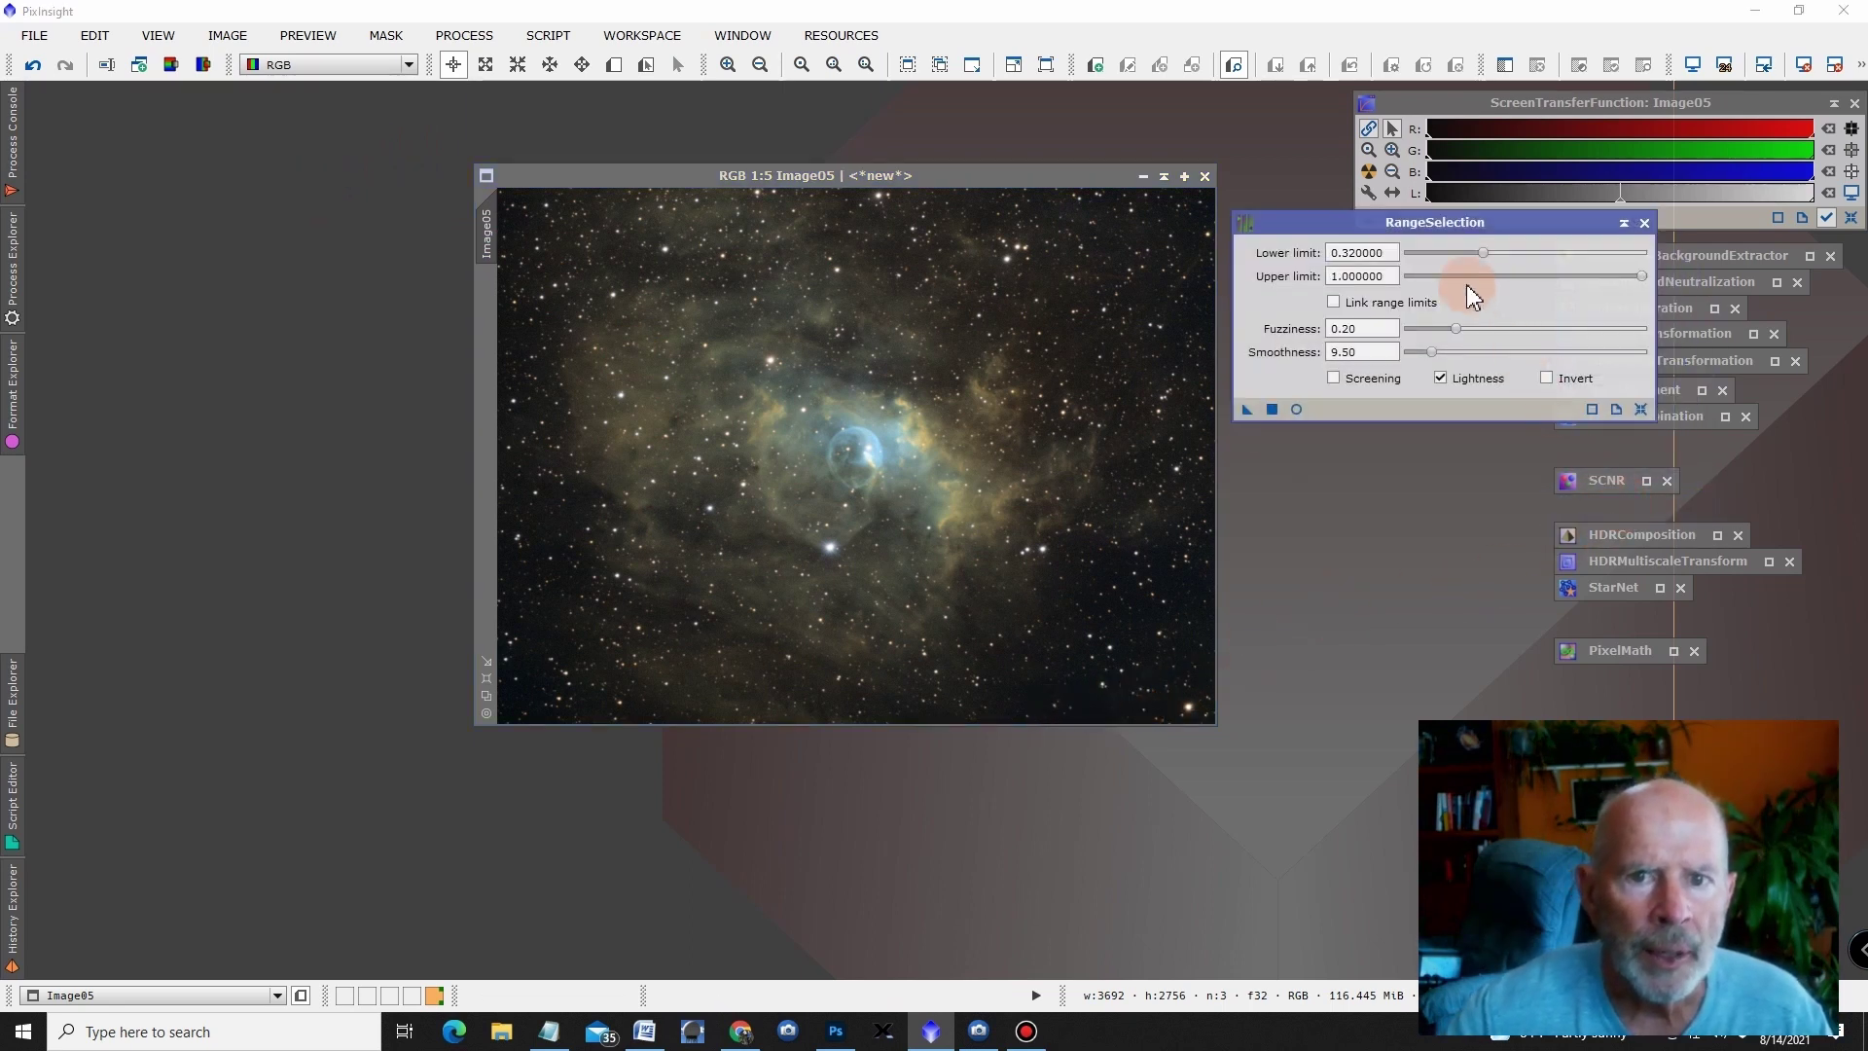
pyautogui.click(1296, 409)
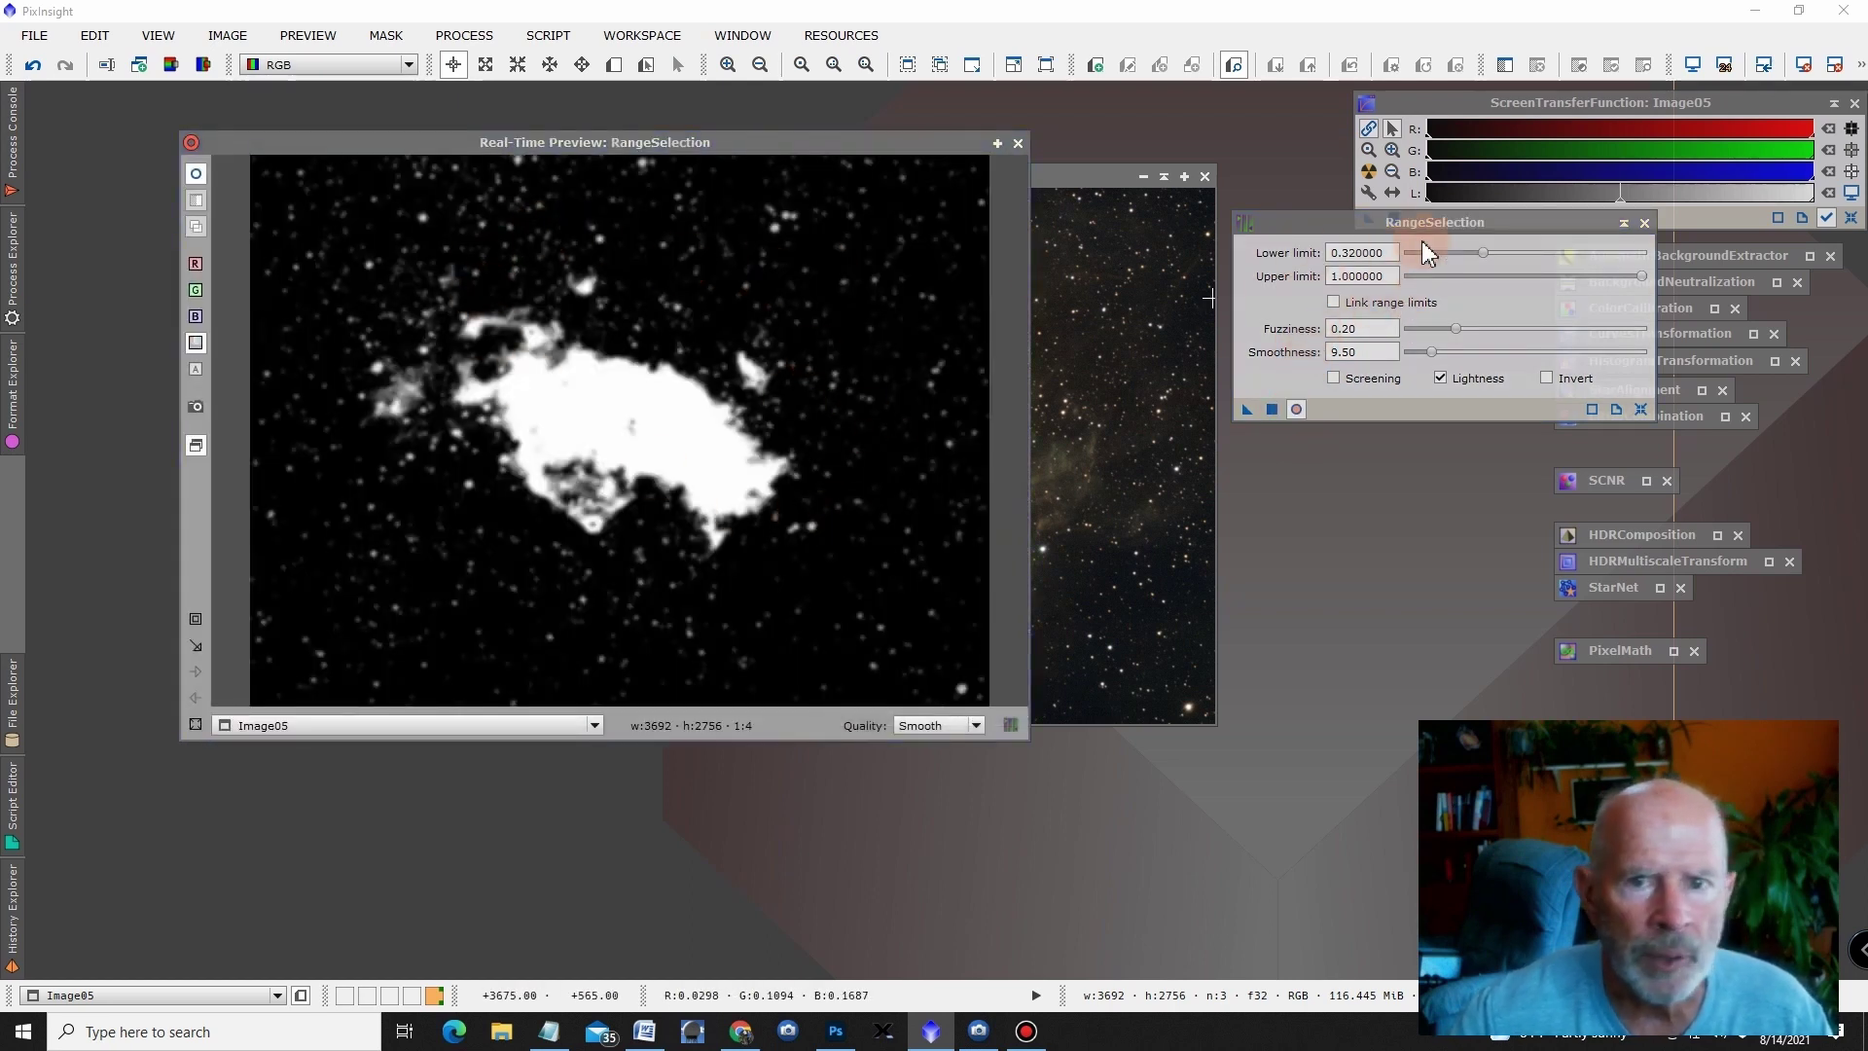
pyautogui.moveTo(1485, 249); pyautogui.dragTo(1570, 289)
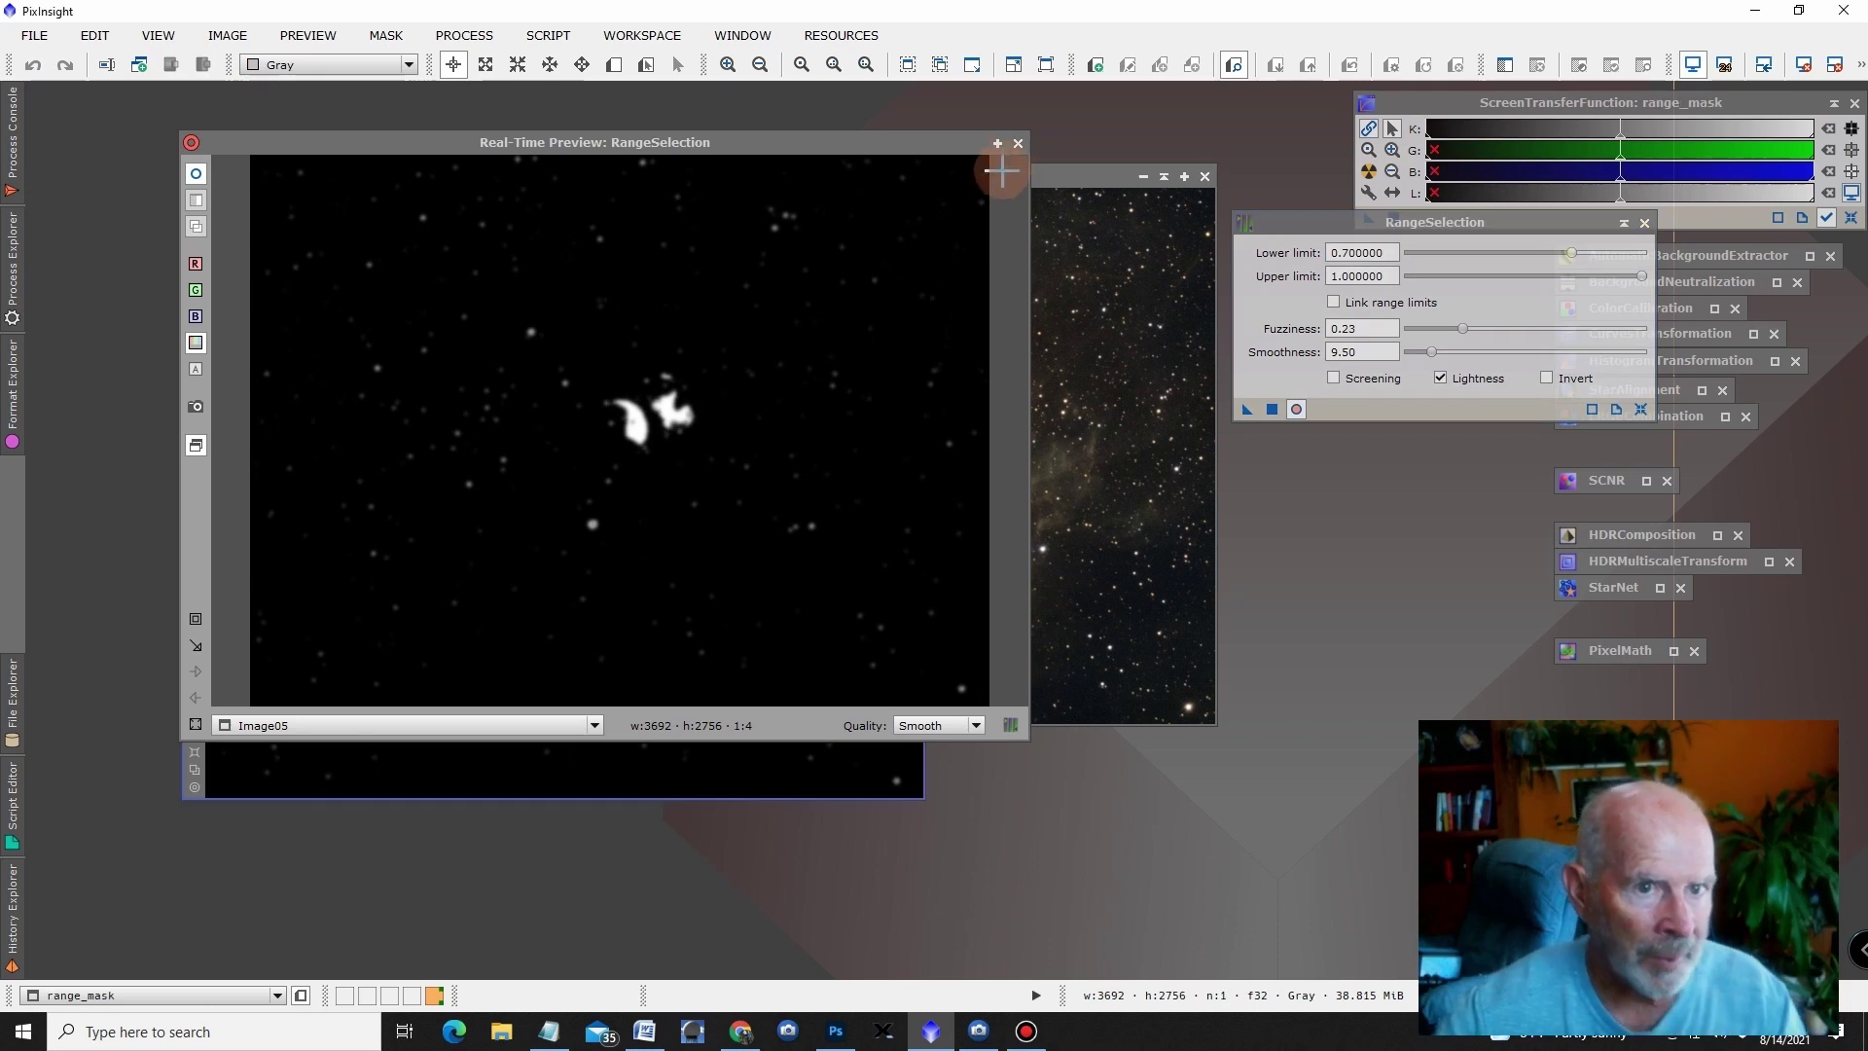
pyautogui.click(1019, 144)
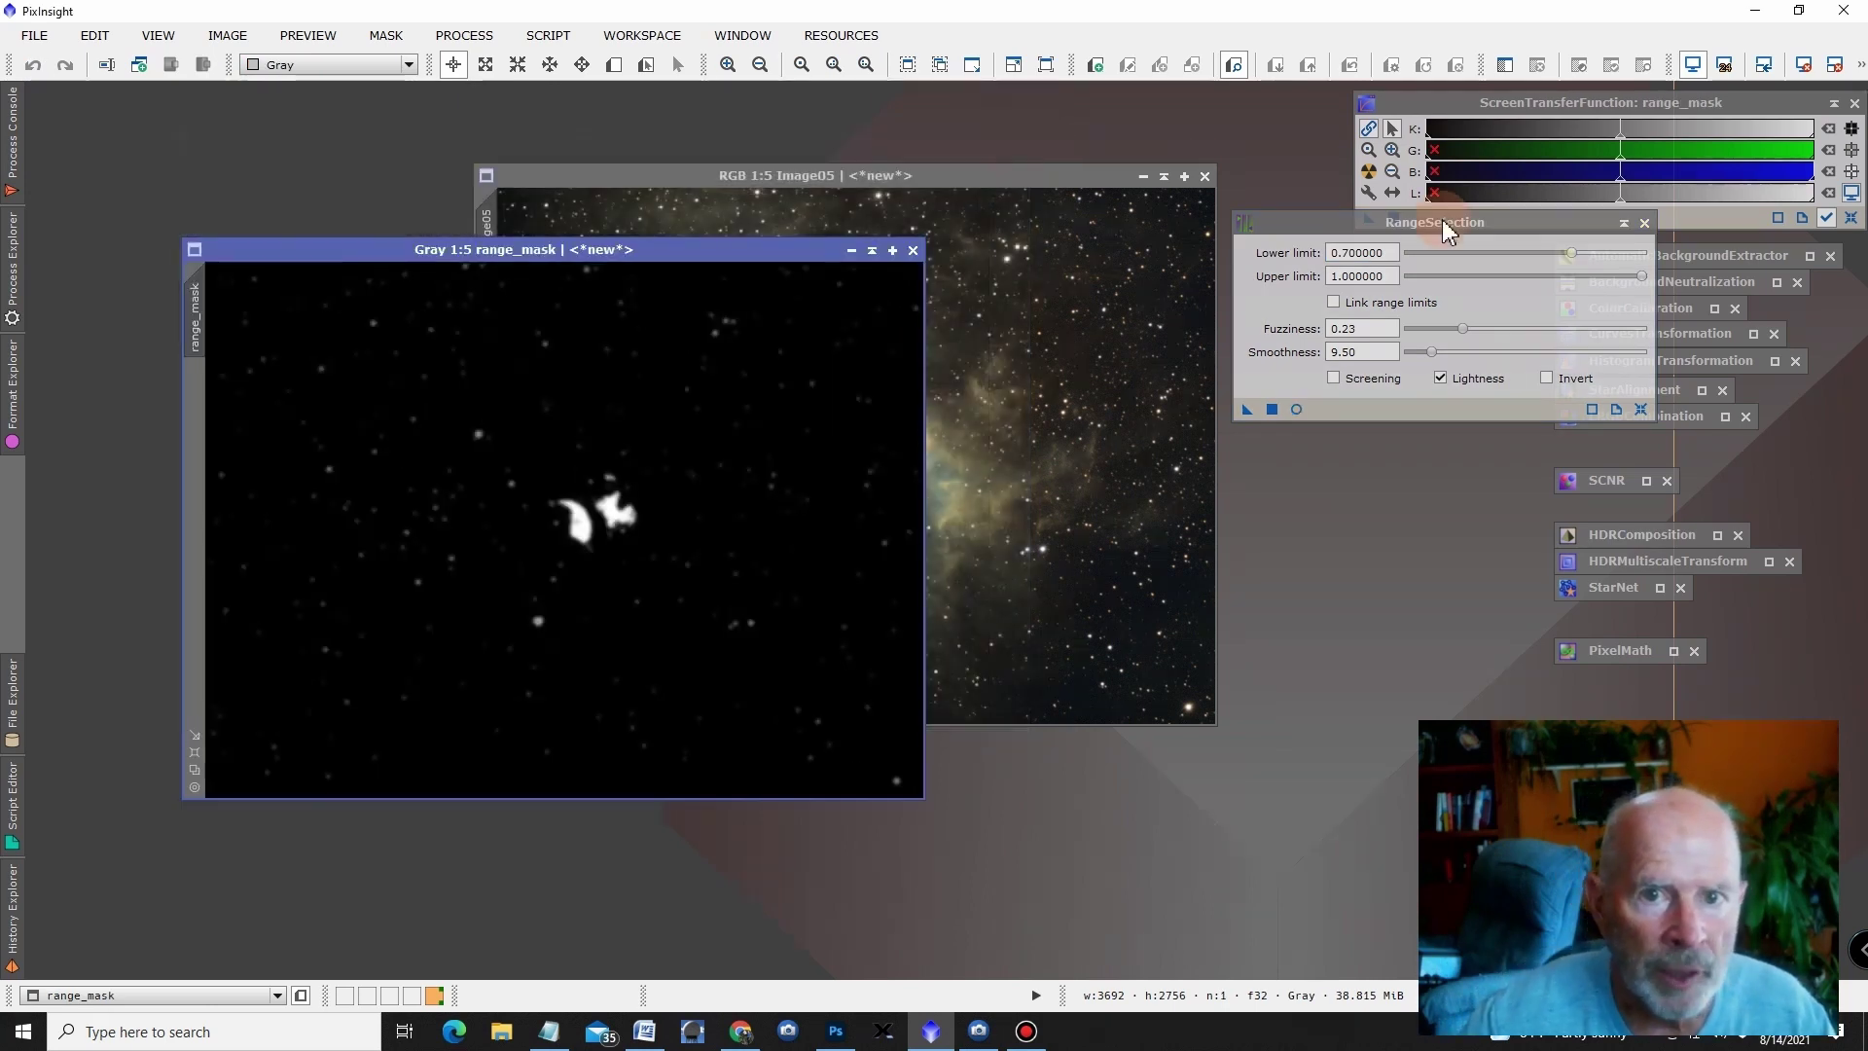
pyautogui.click(1623, 223)
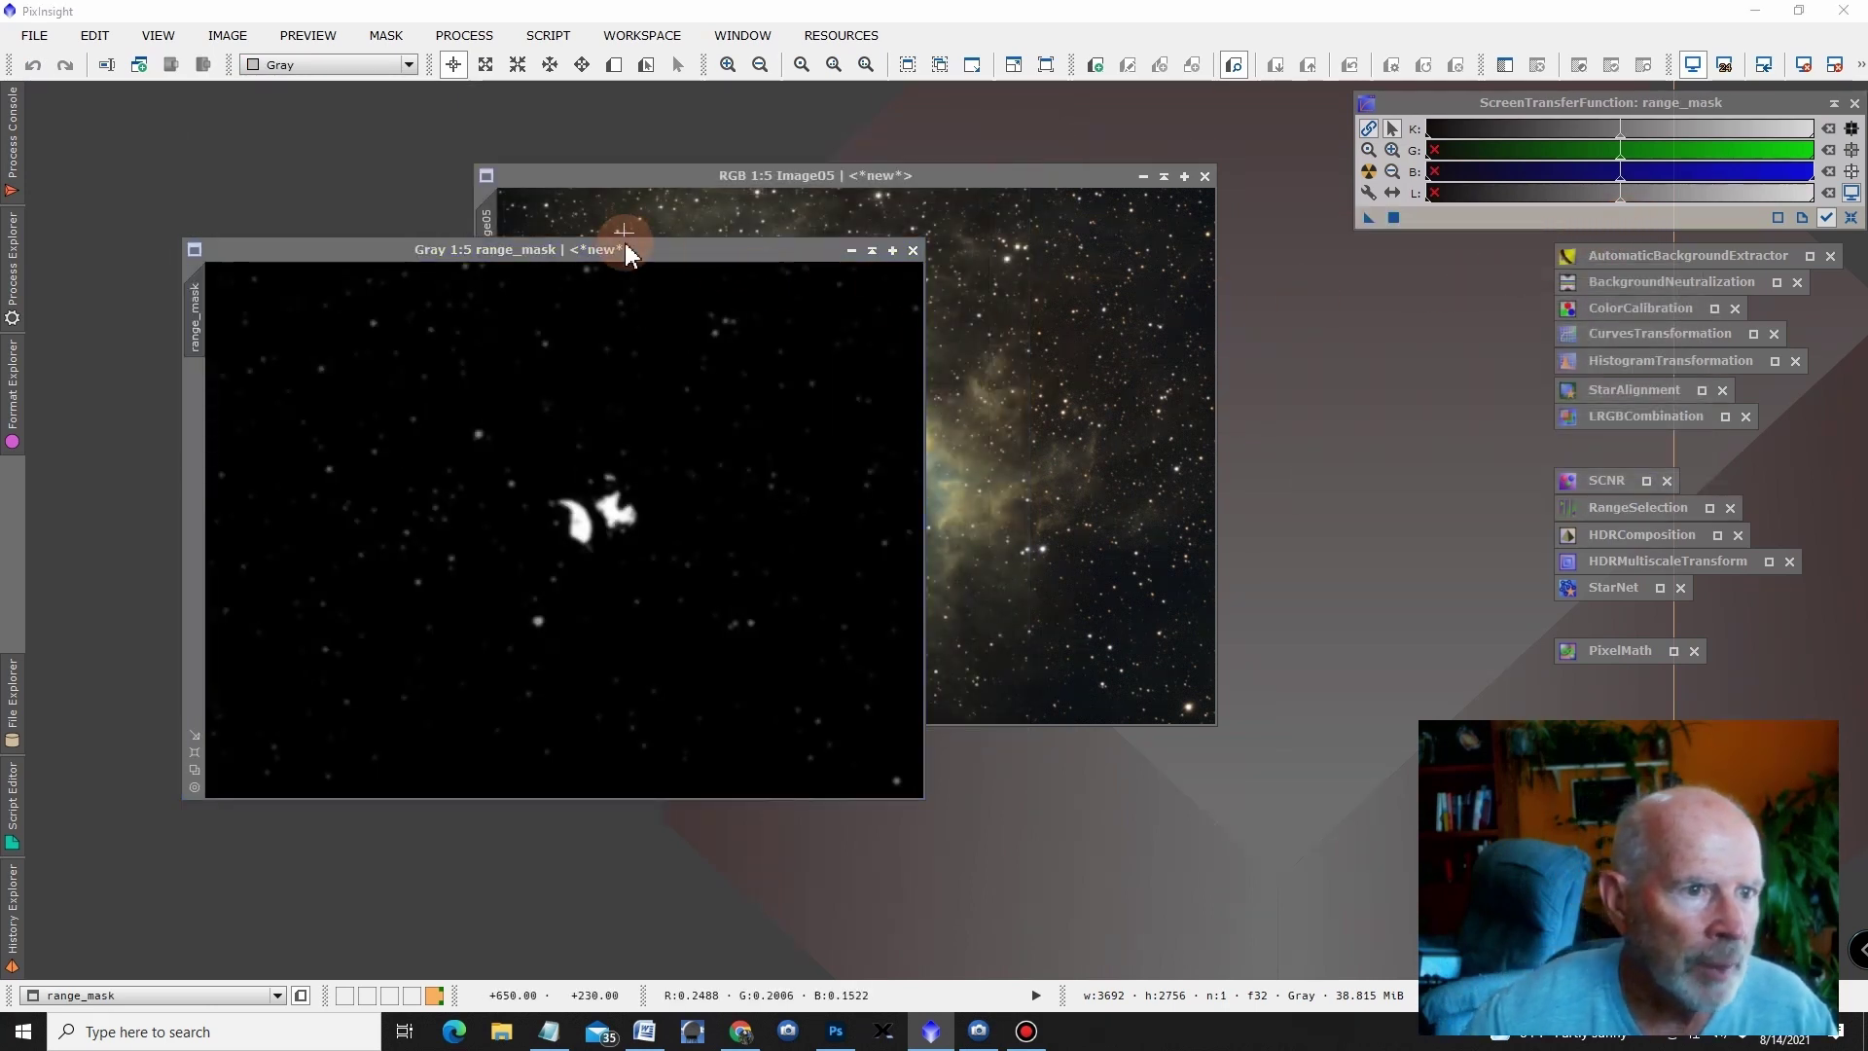
# - Apply the range mask to the RGB image and park the minimized mask in the workspace's upper-left area
pyautogui.moveTo(645, 250); pyautogui.dragTo(1206, 290)
pyautogui.moveTo(769, 351); pyautogui.dragTo(500, 342)
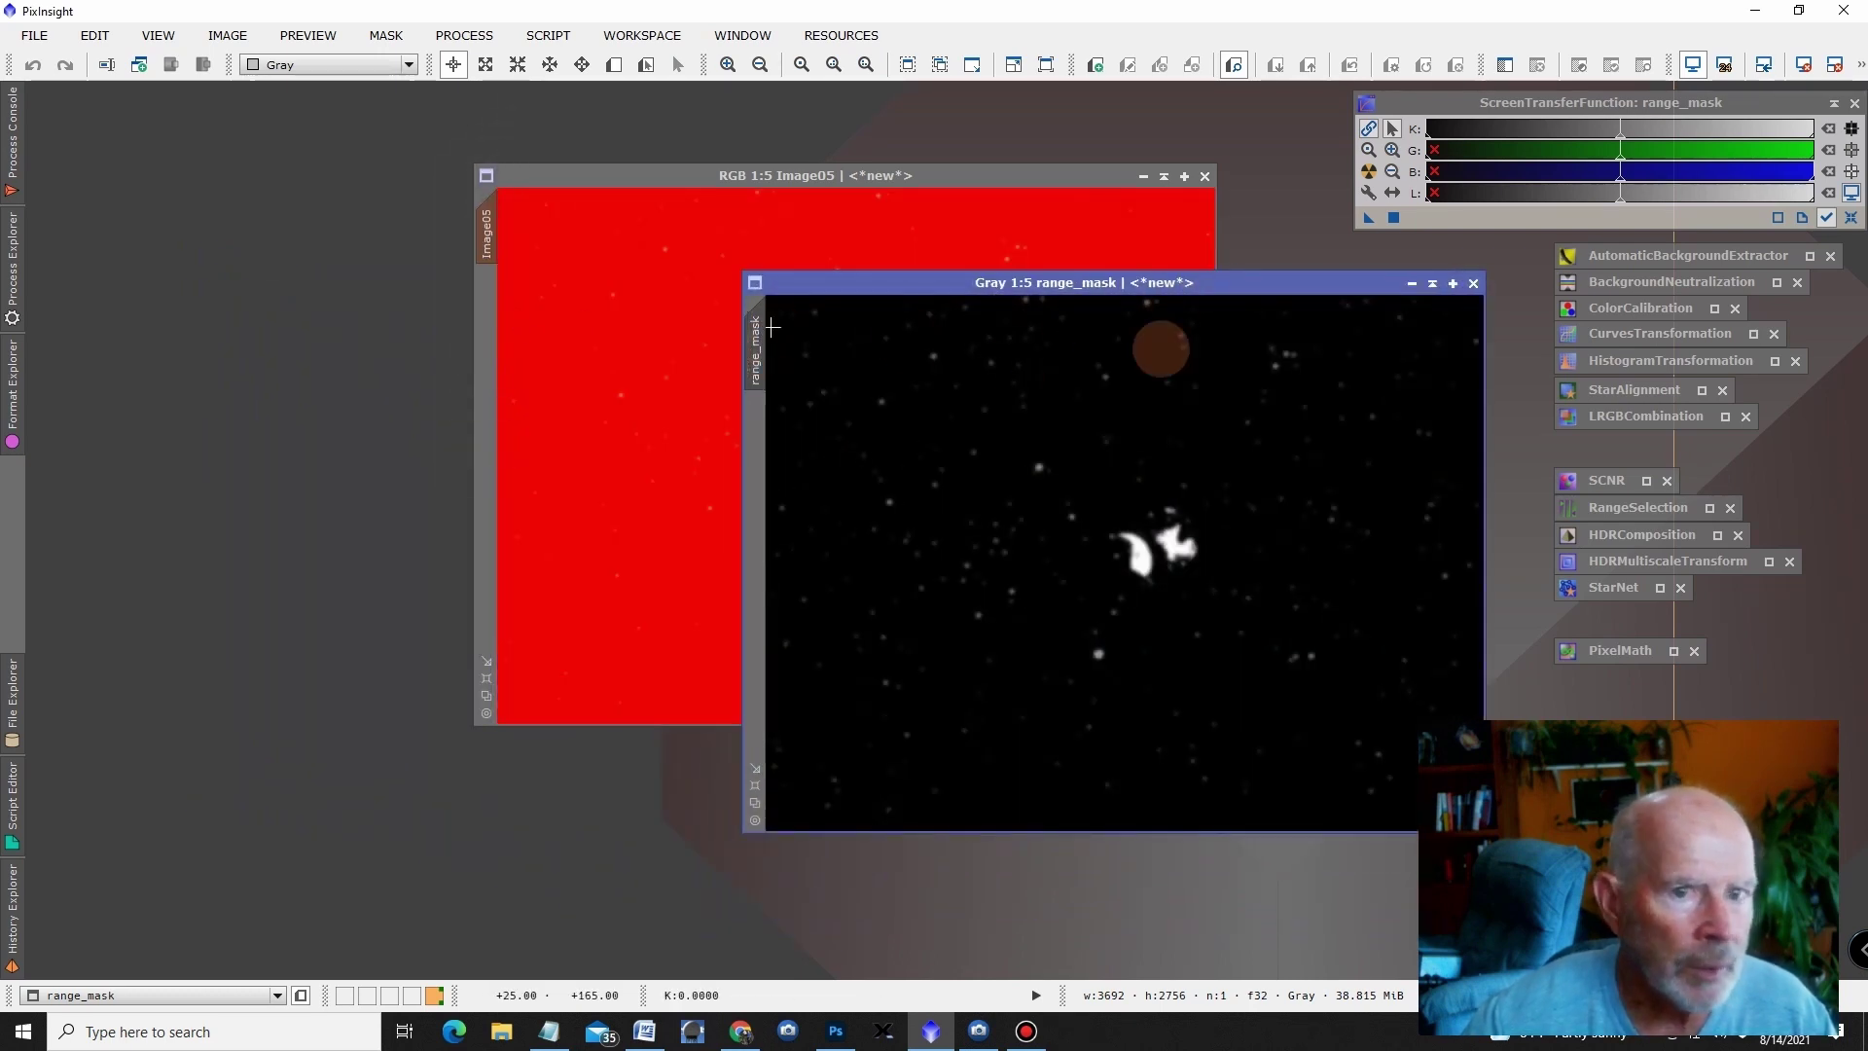
pyautogui.click(1410, 284)
pyautogui.moveTo(1179, 577)
pyautogui.moveTo(1177, 576); pyautogui.dragTo(199, 152)
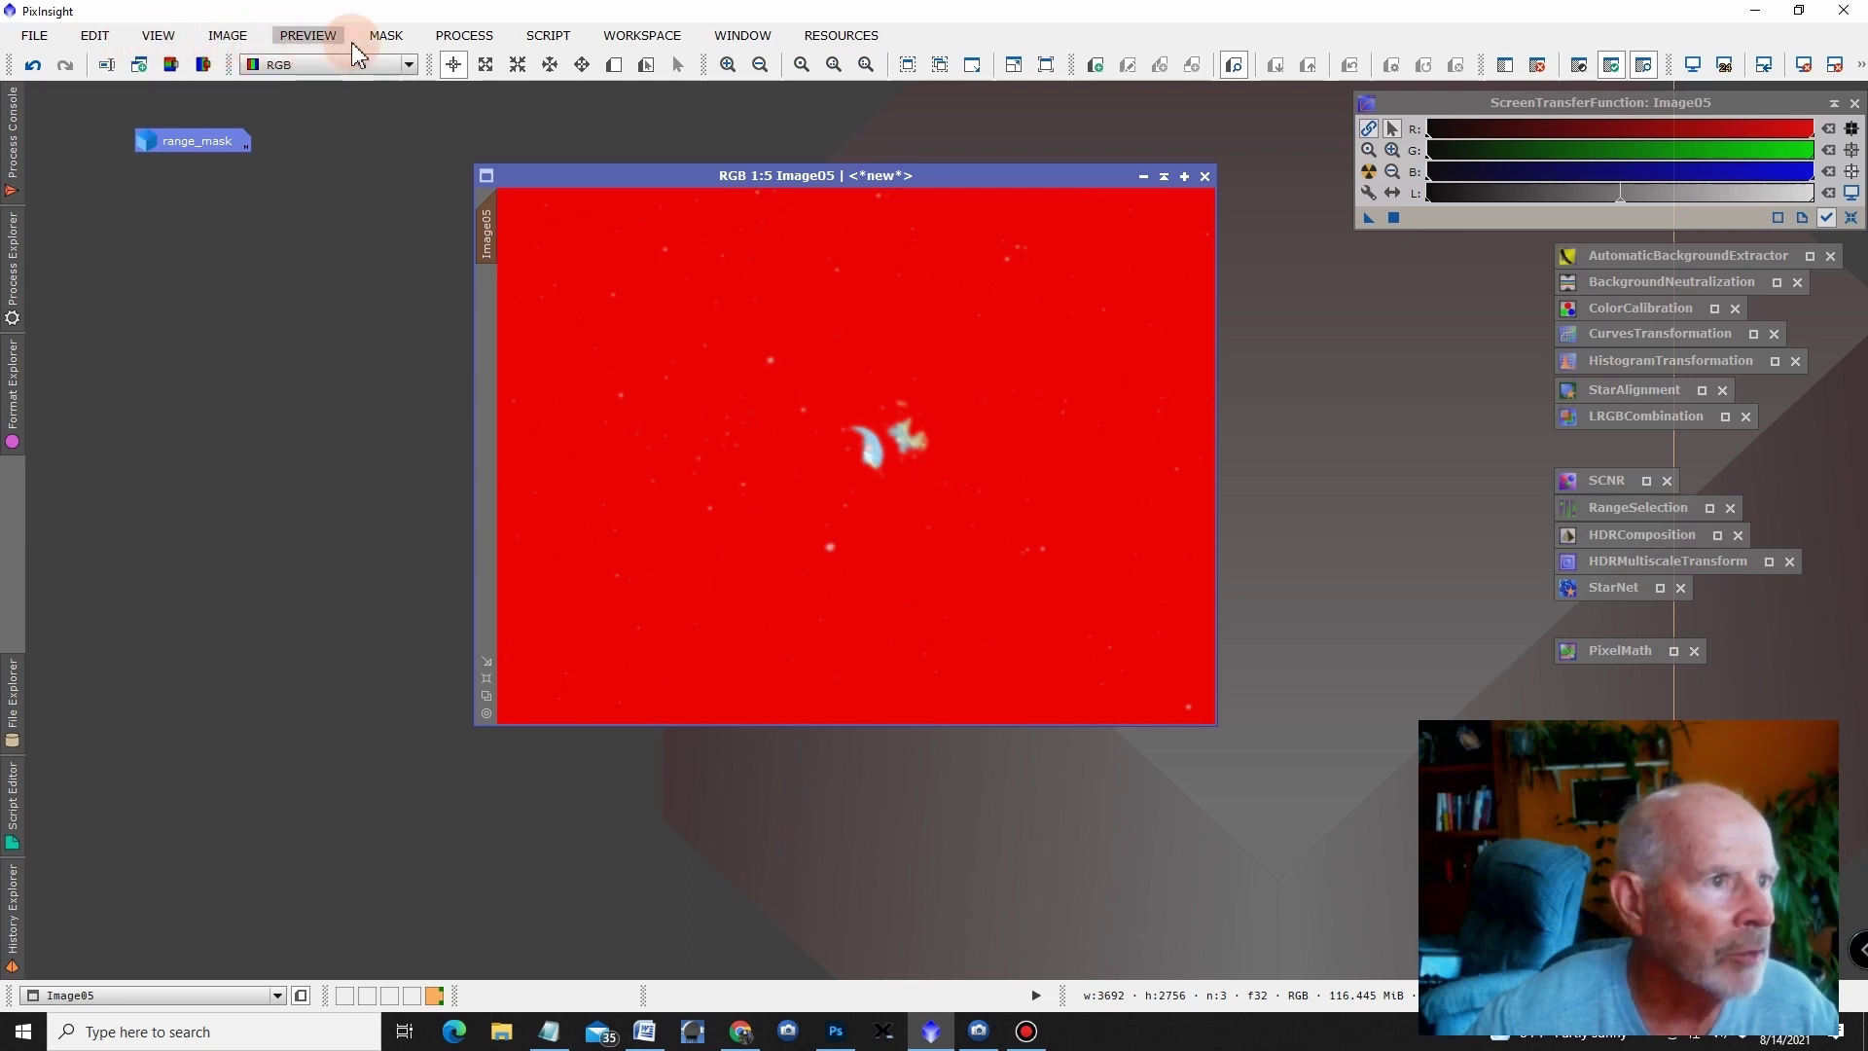
# - Hide the mask overlay on the RGB image and invert the mask
pyautogui.click(385, 35)
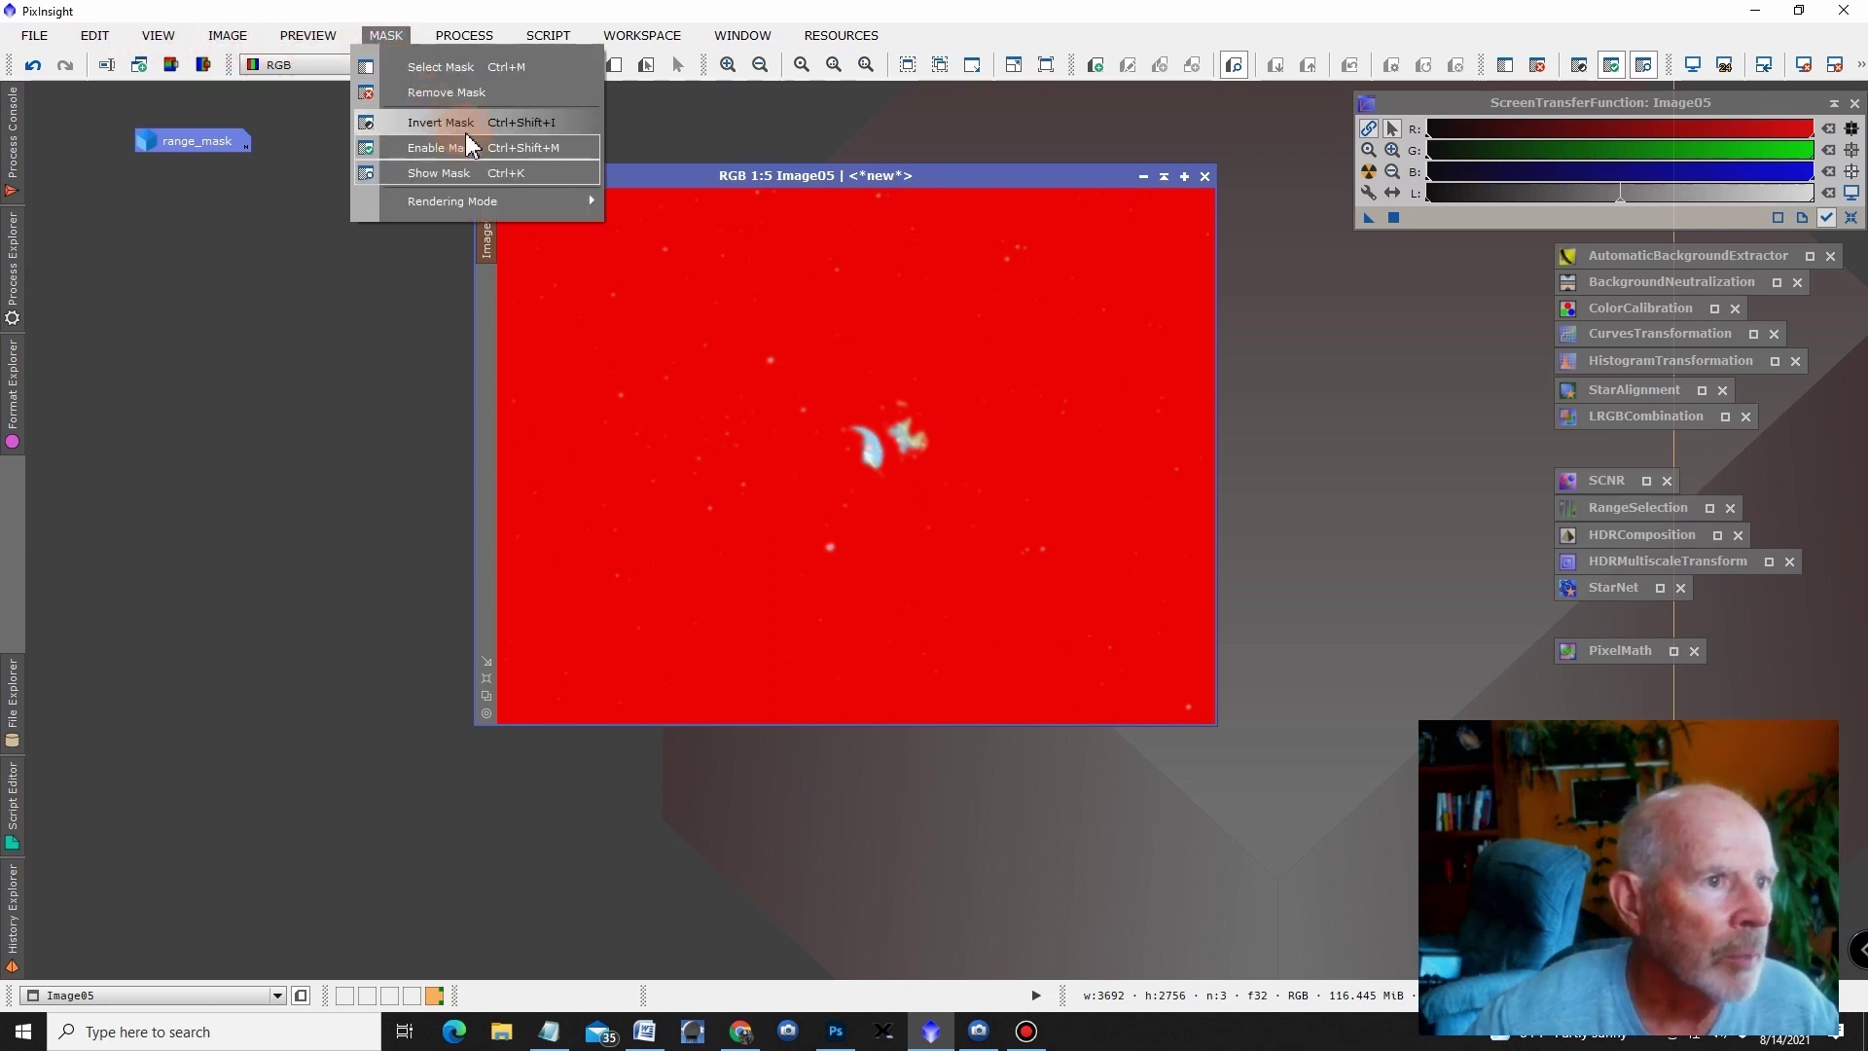
pyautogui.click(458, 174)
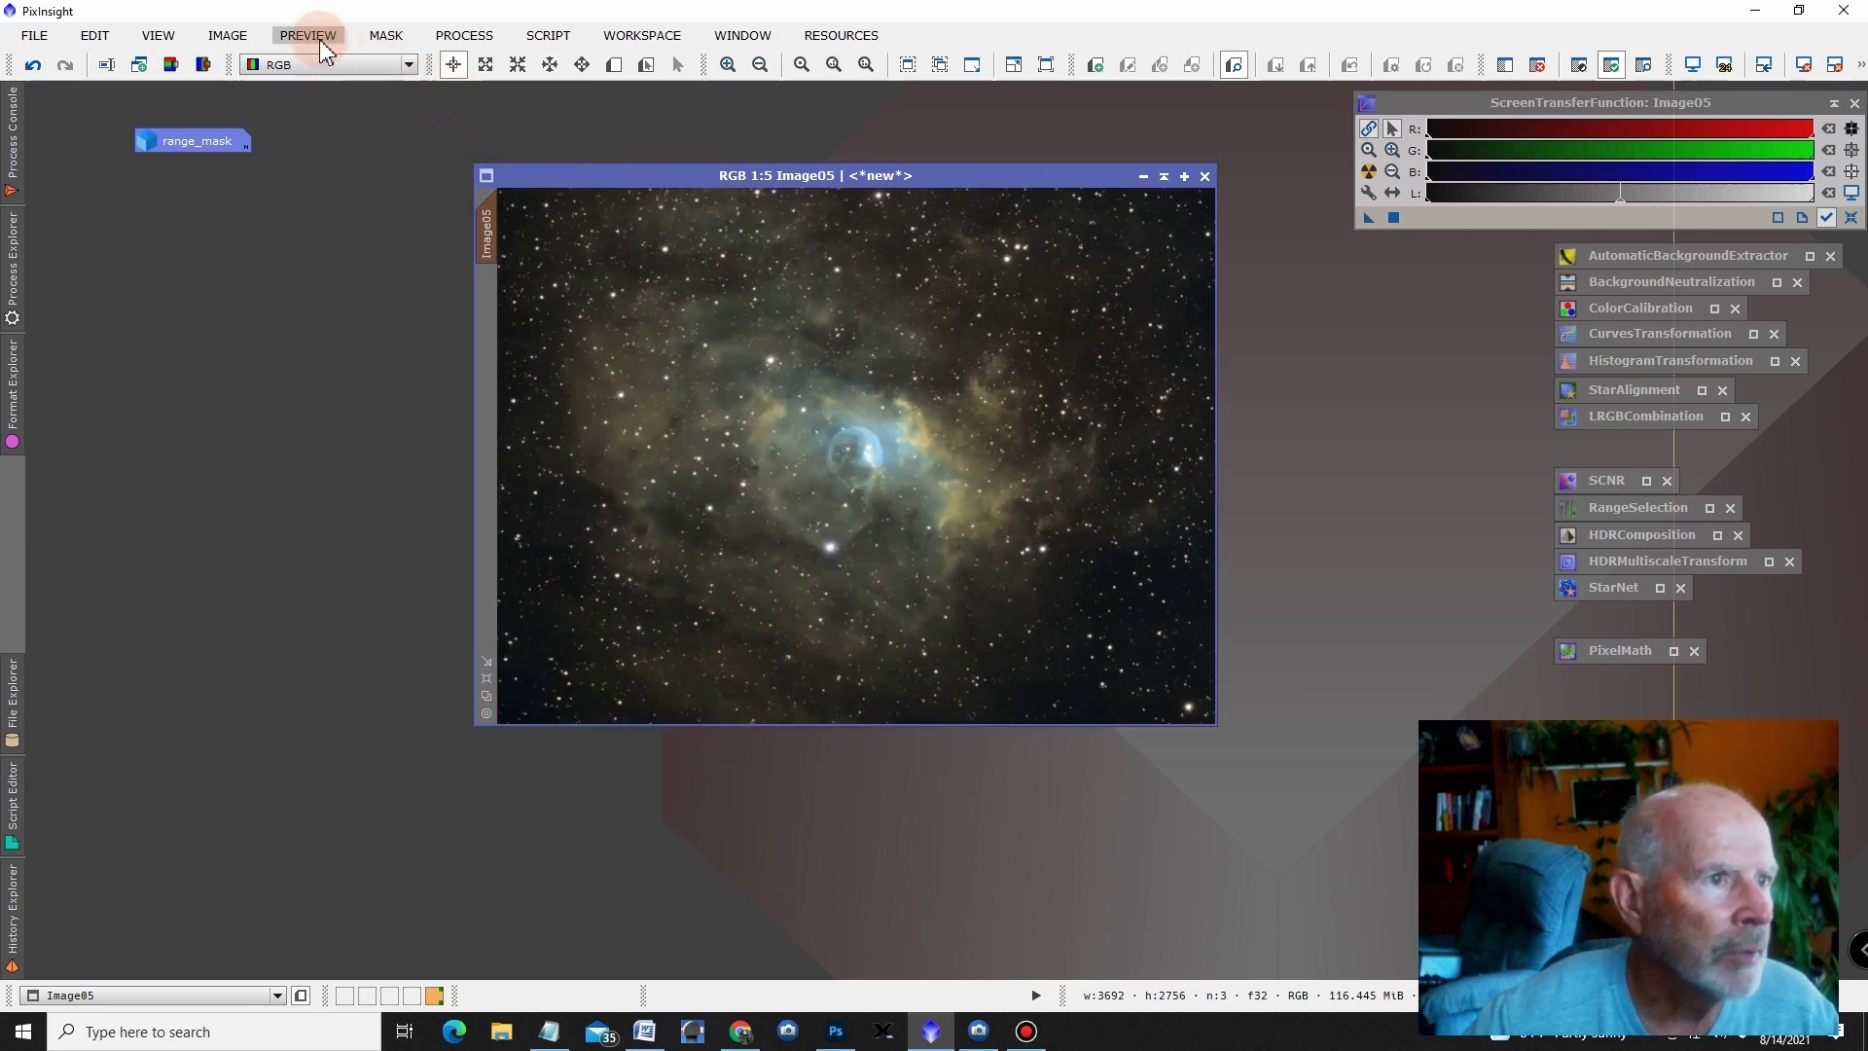
pyautogui.click(385, 35)
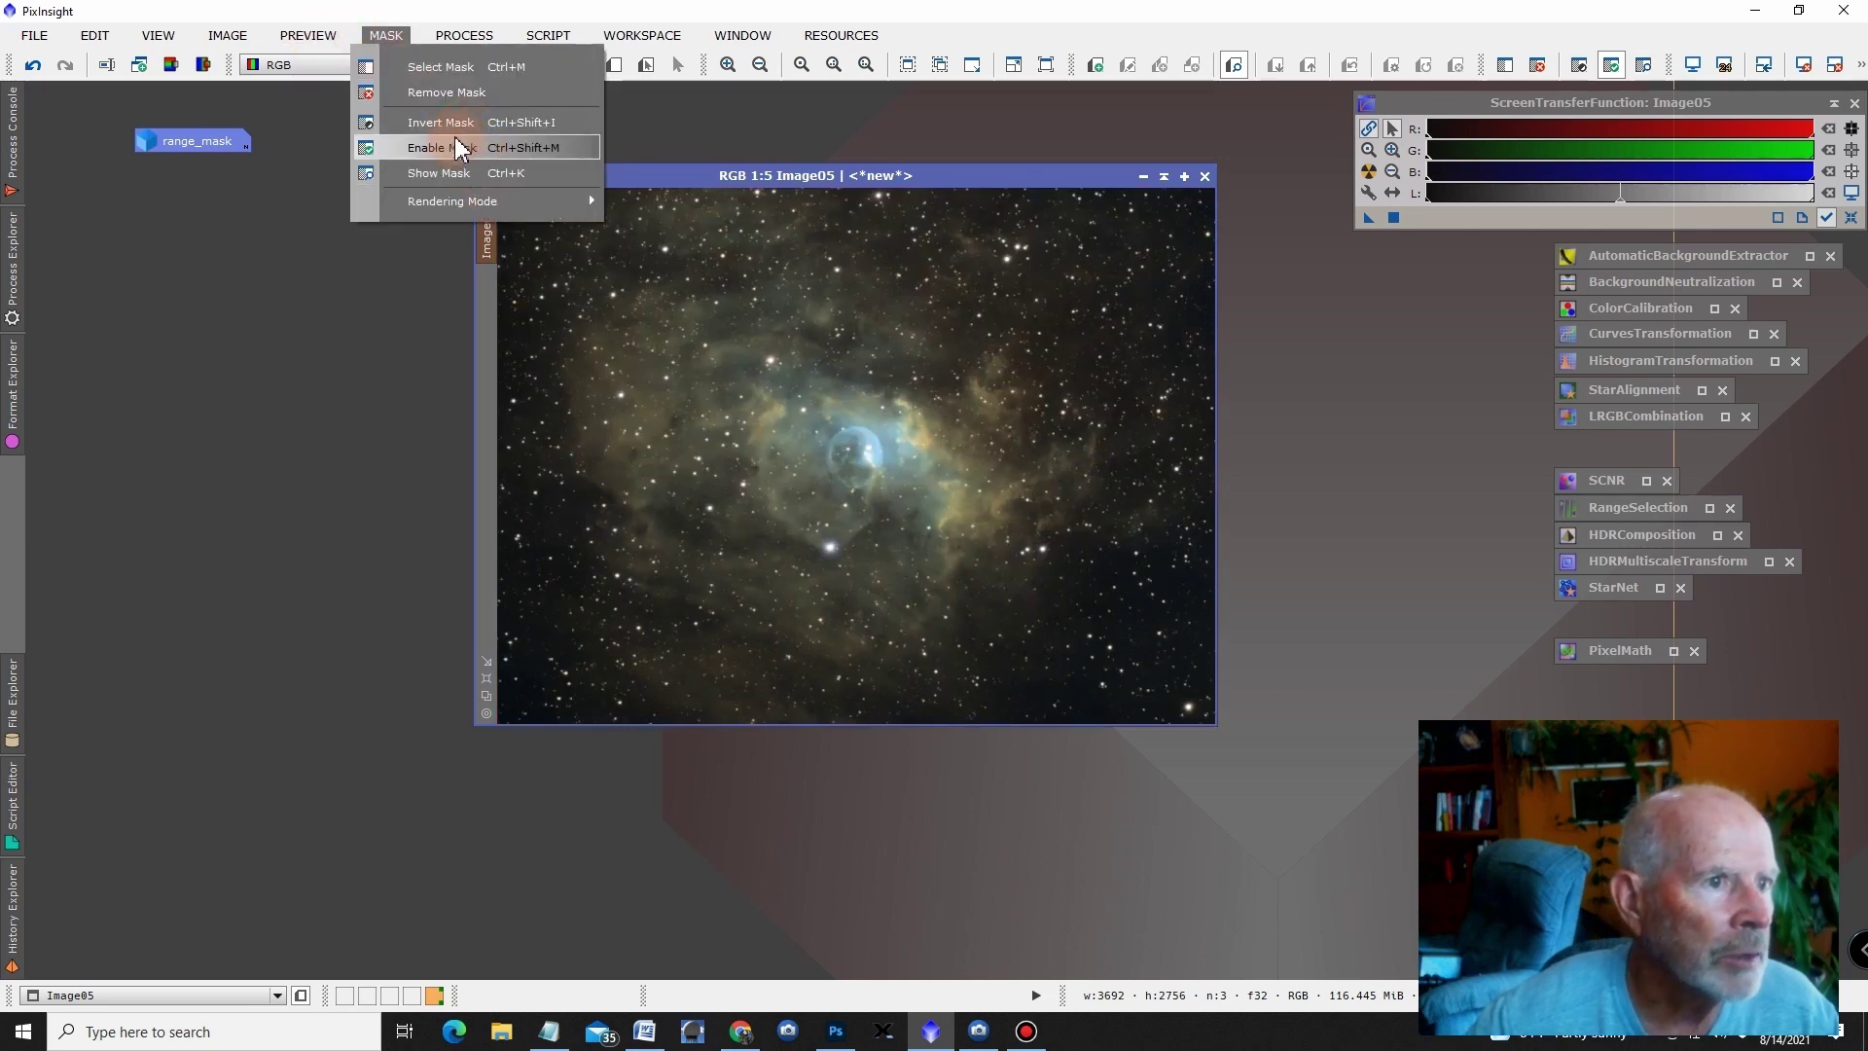
pyautogui.click(444, 127)
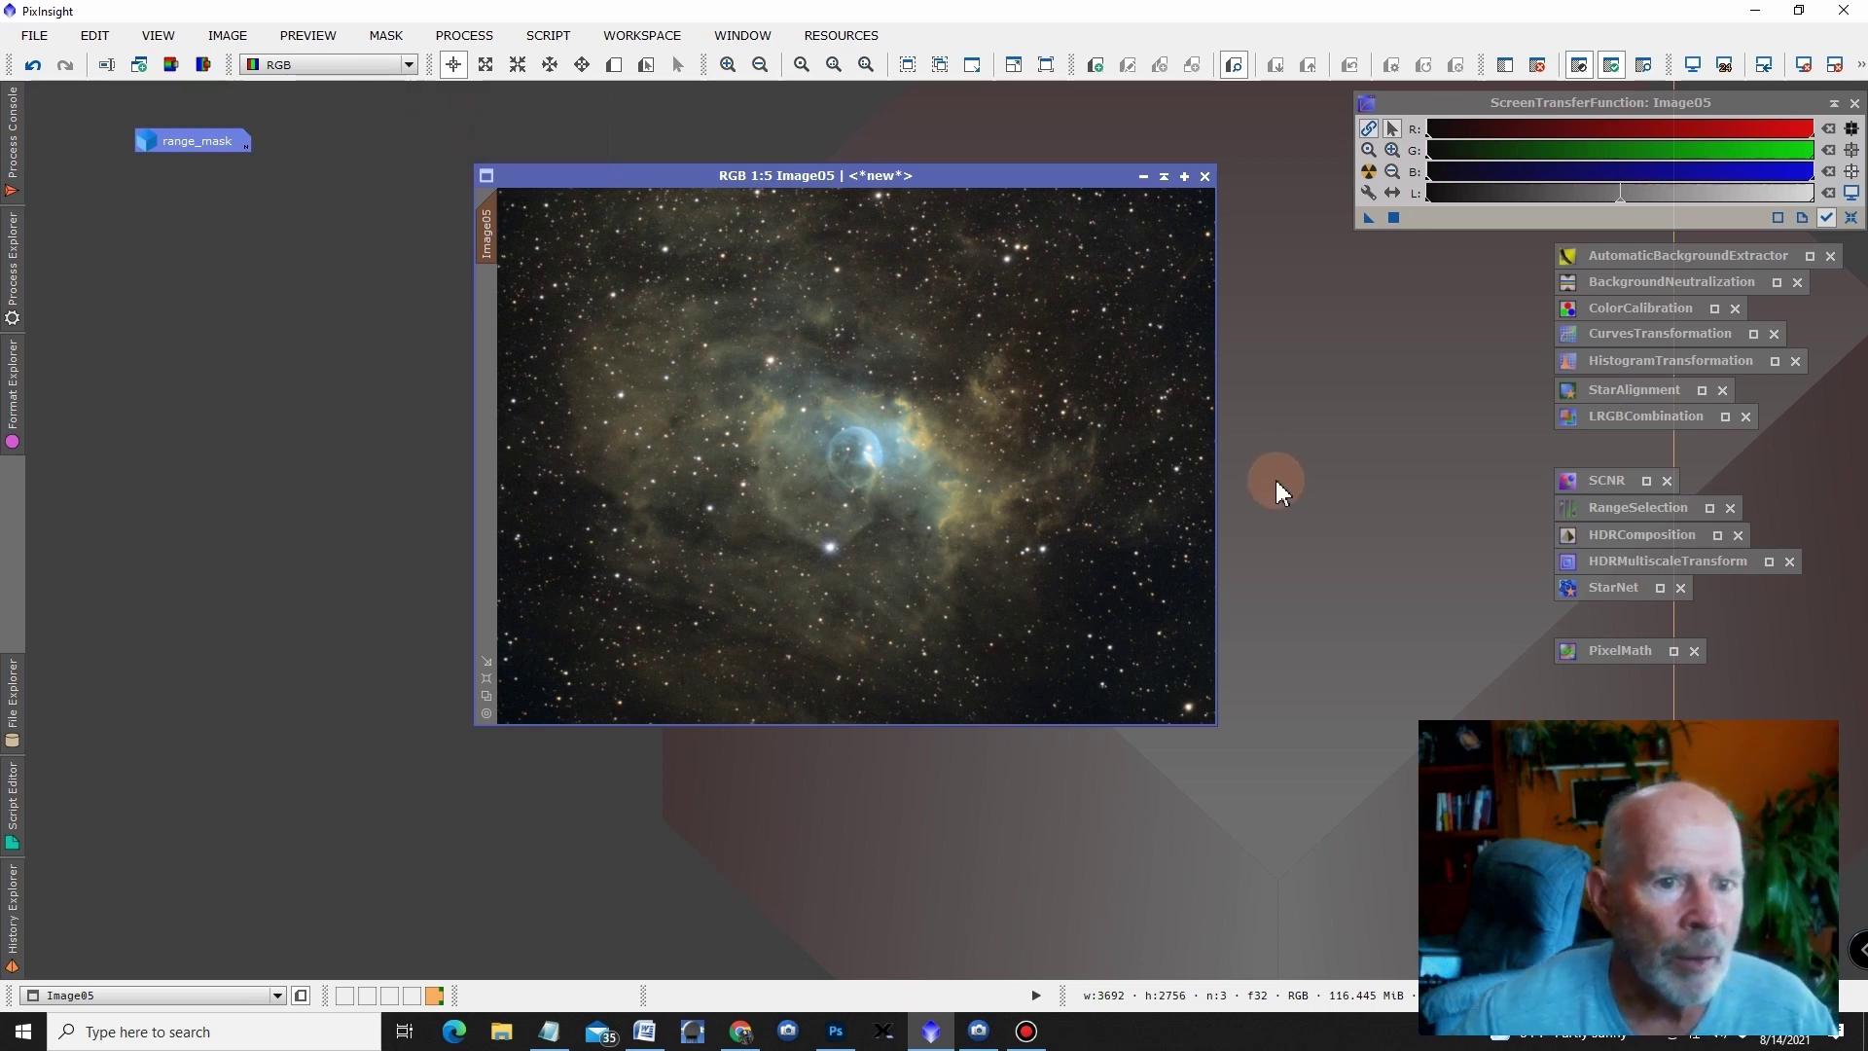
# - Run StarNet on the masked RGB image with stride 128 and star mask creation enabled, and put StarNet away
pyautogui.doubleClick(1611, 586)
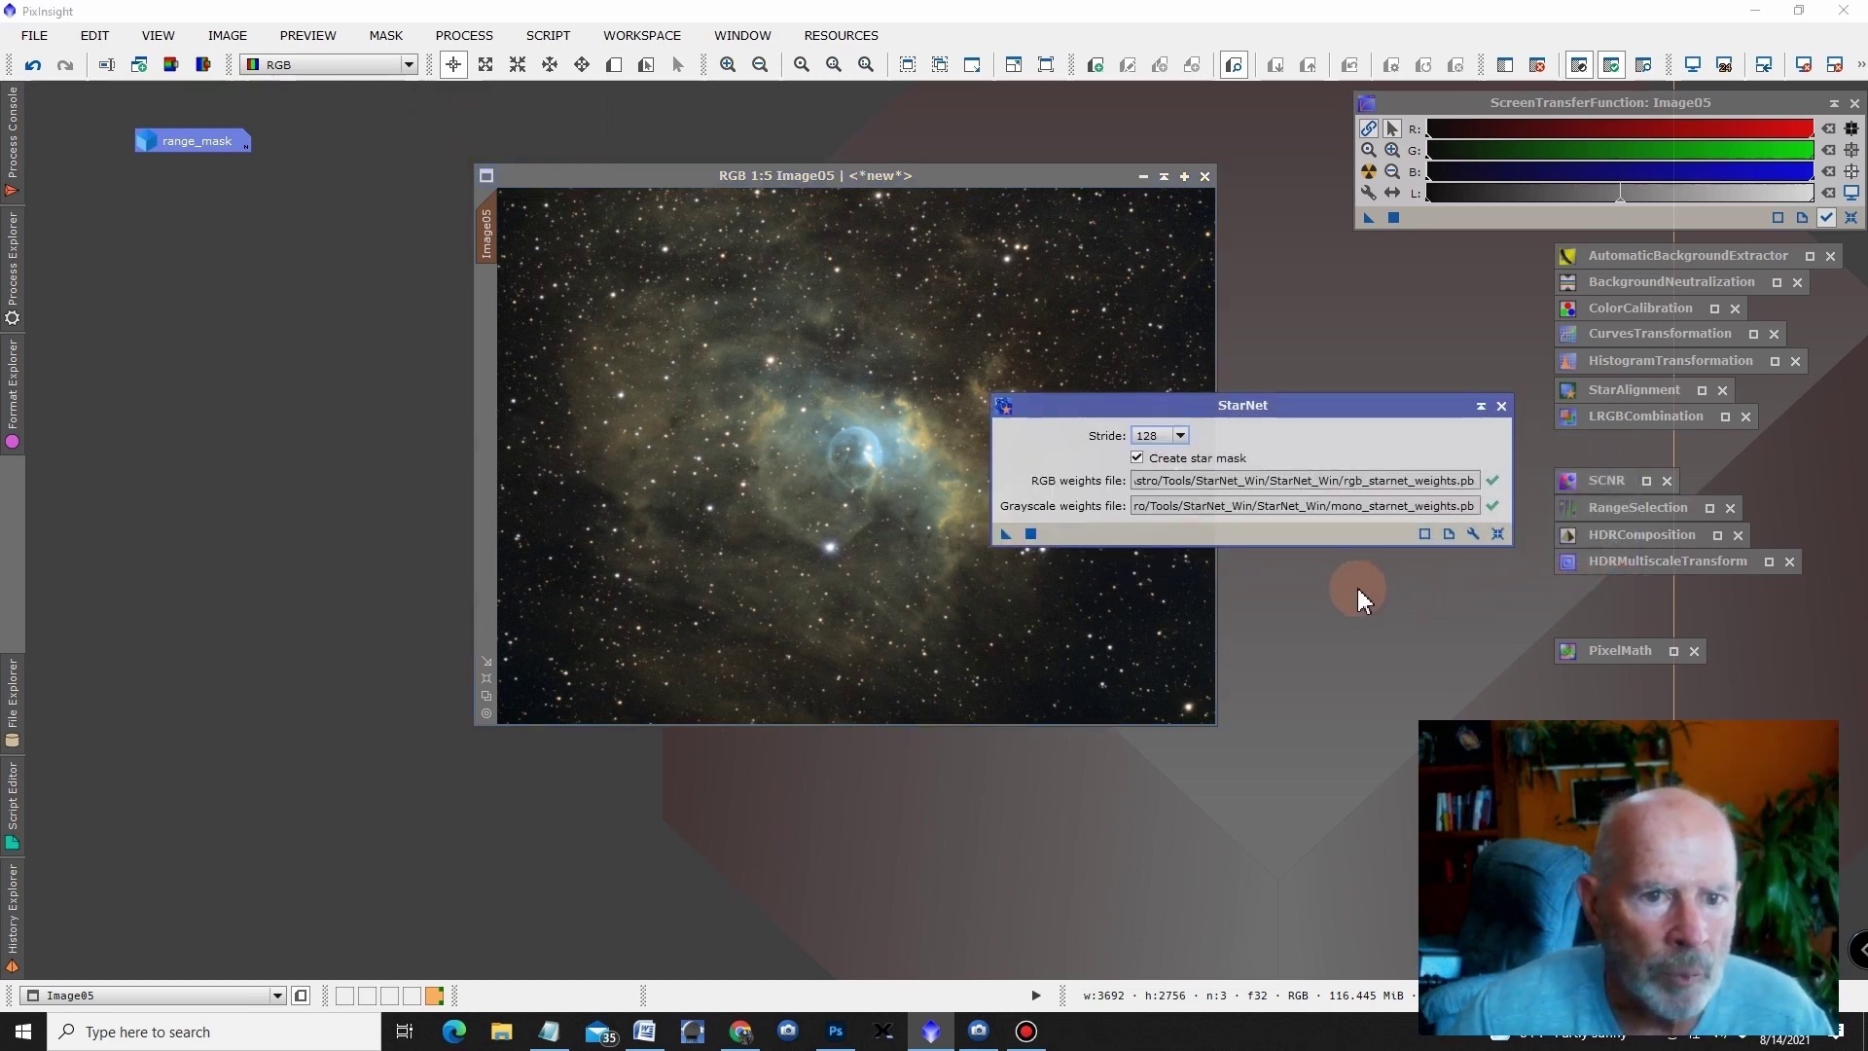
pyautogui.moveTo(1008, 533); pyautogui.dragTo(1148, 574)
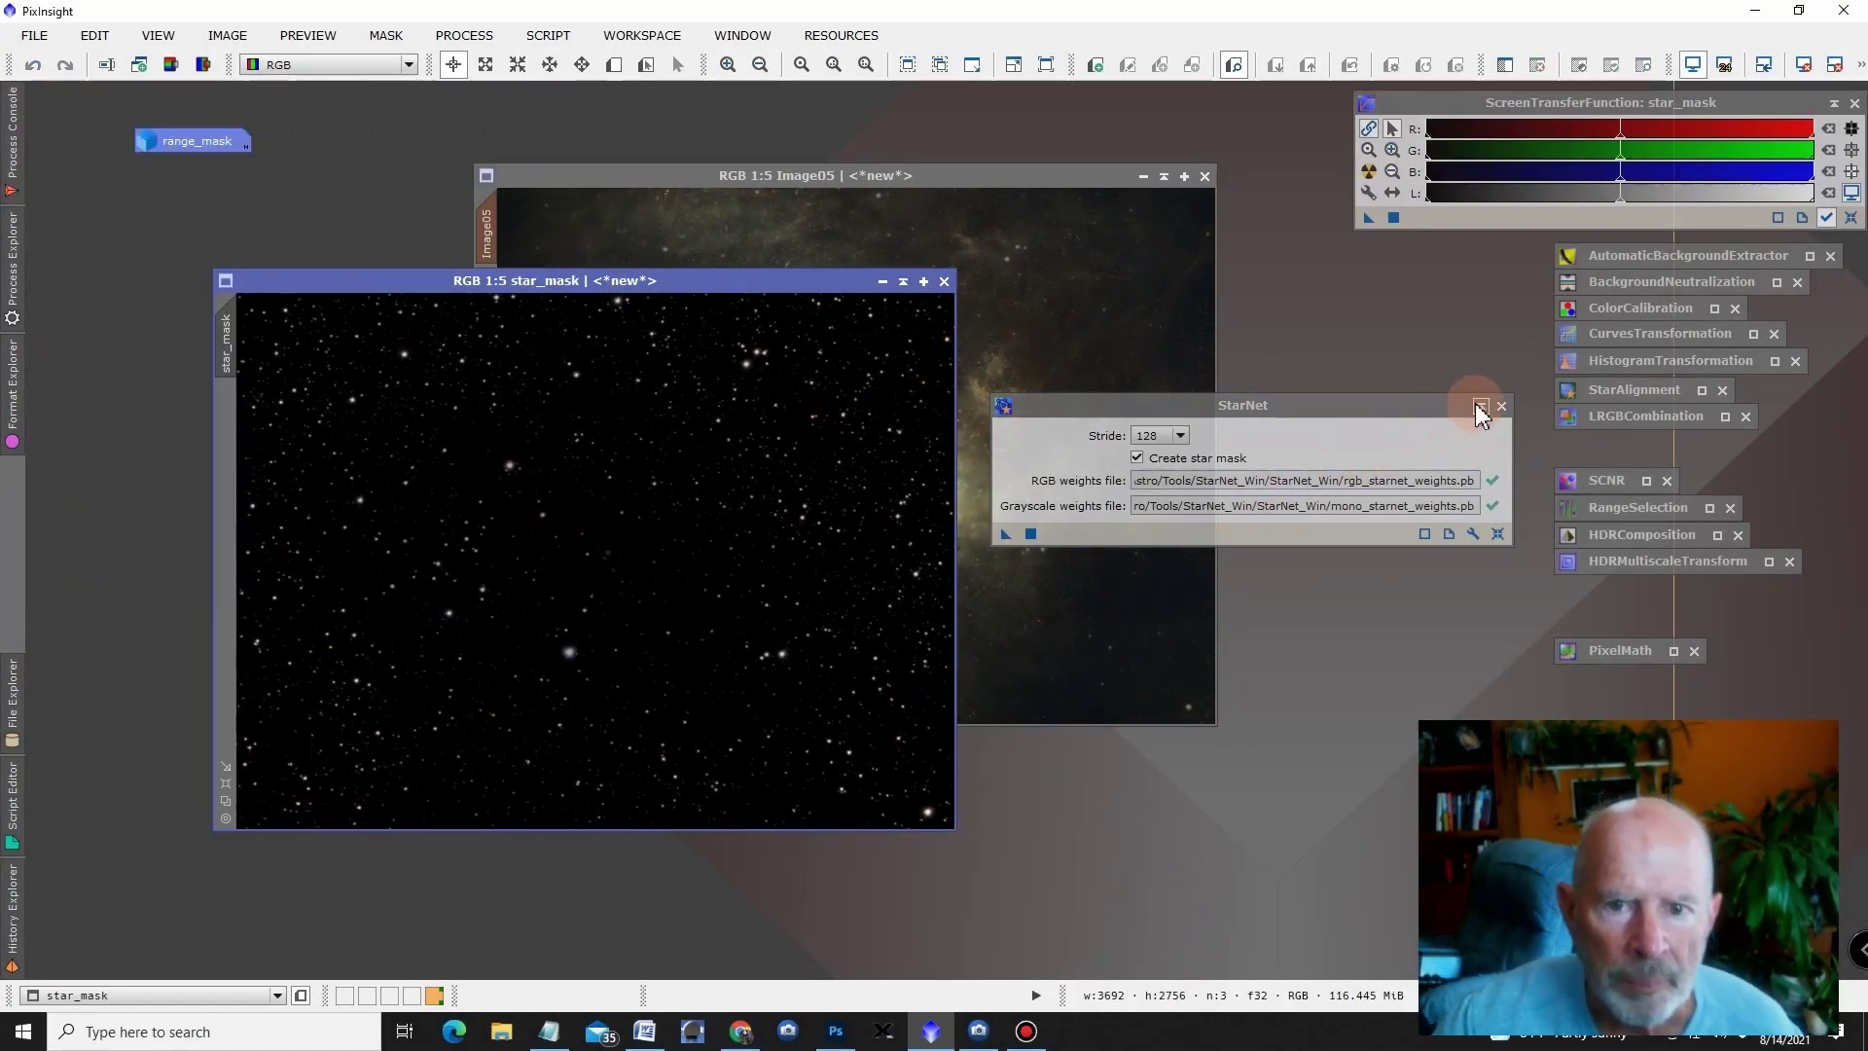
pyautogui.click(1480, 406)
# - Move the starless RGB image aside and compare it with the star mask image
pyautogui.click(1030, 173)
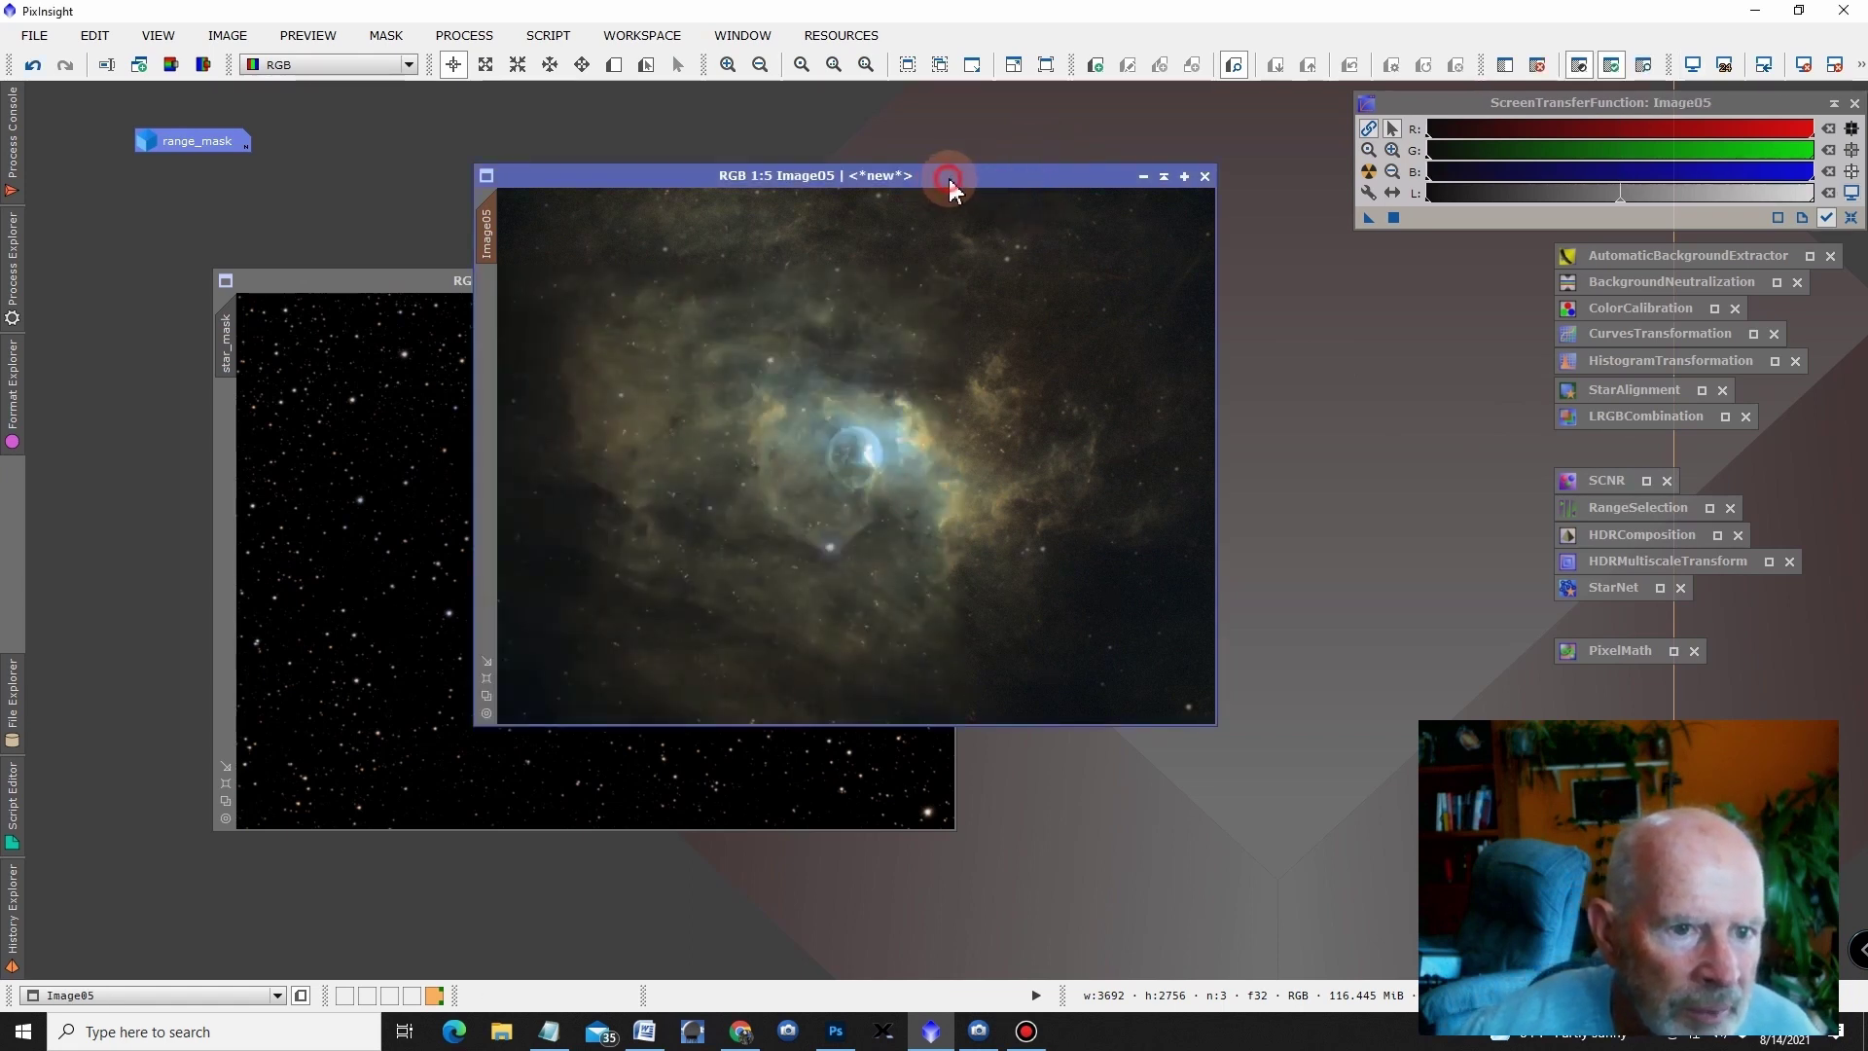
pyautogui.moveTo(948, 179); pyautogui.dragTo(1009, 155)
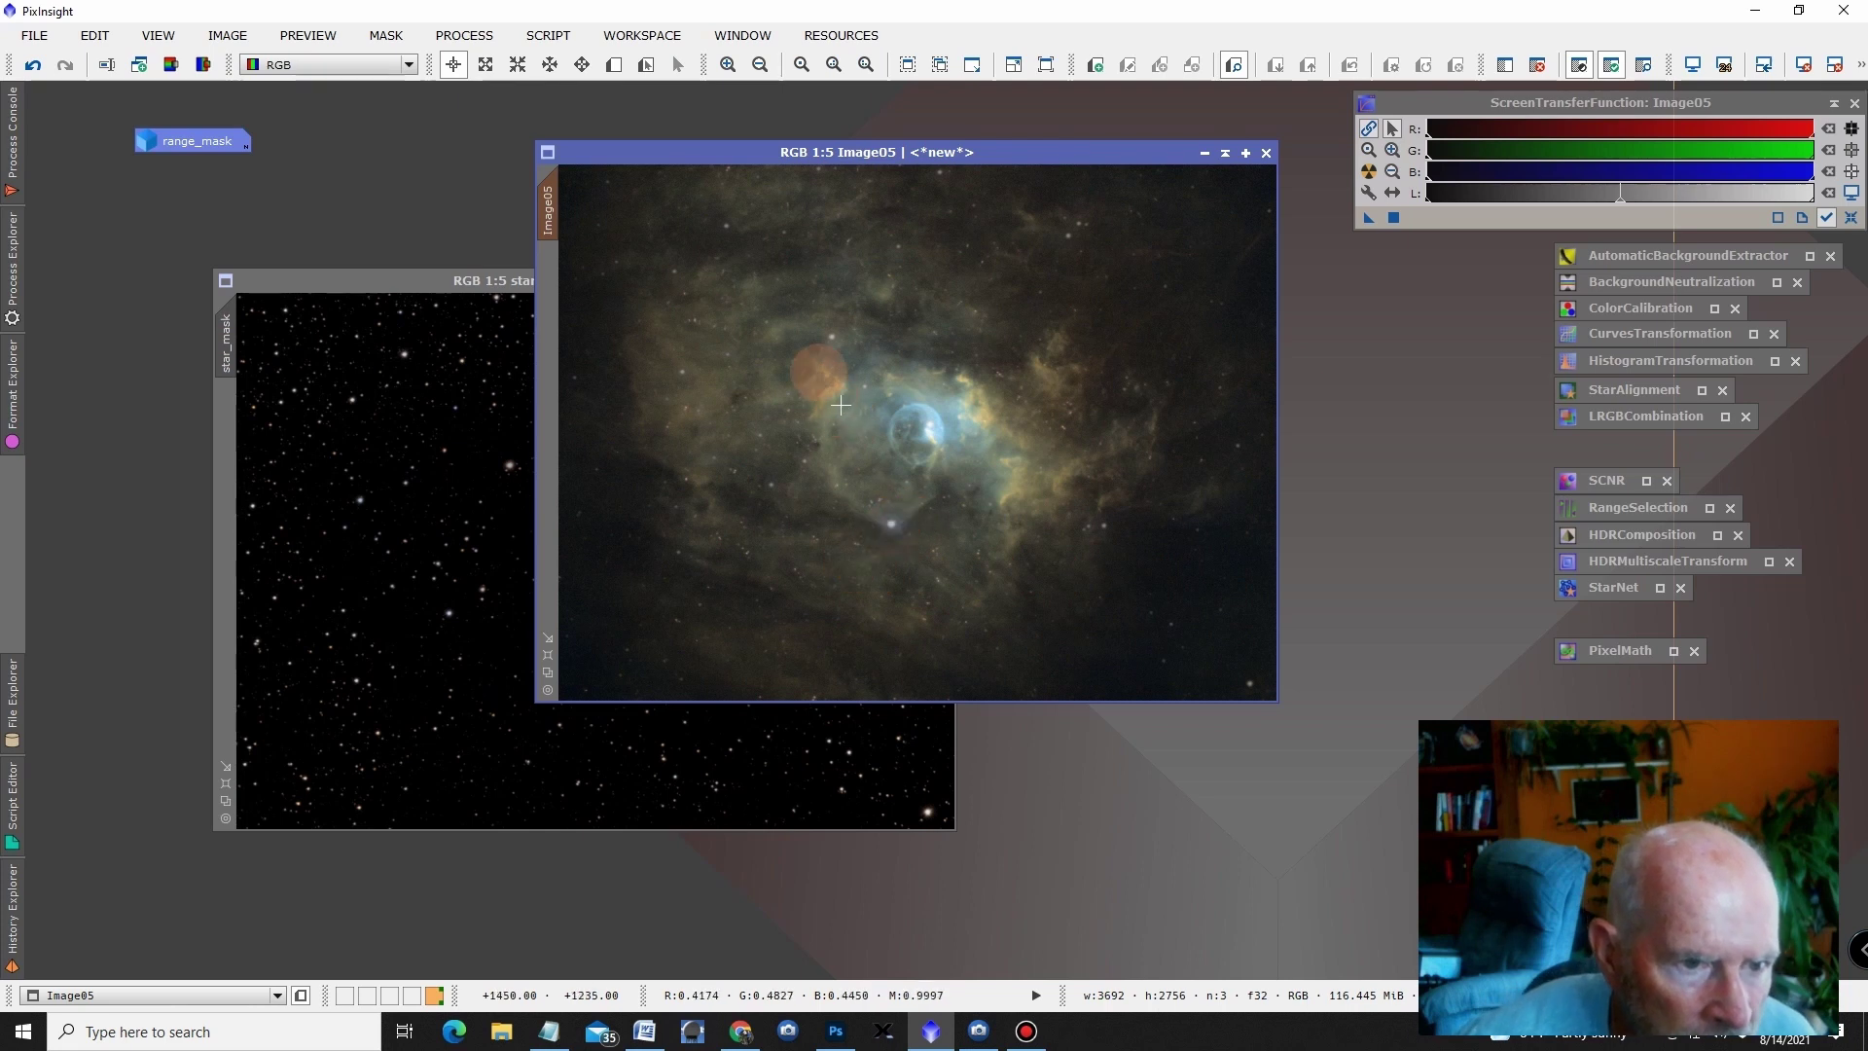
pyautogui.click(399, 285)
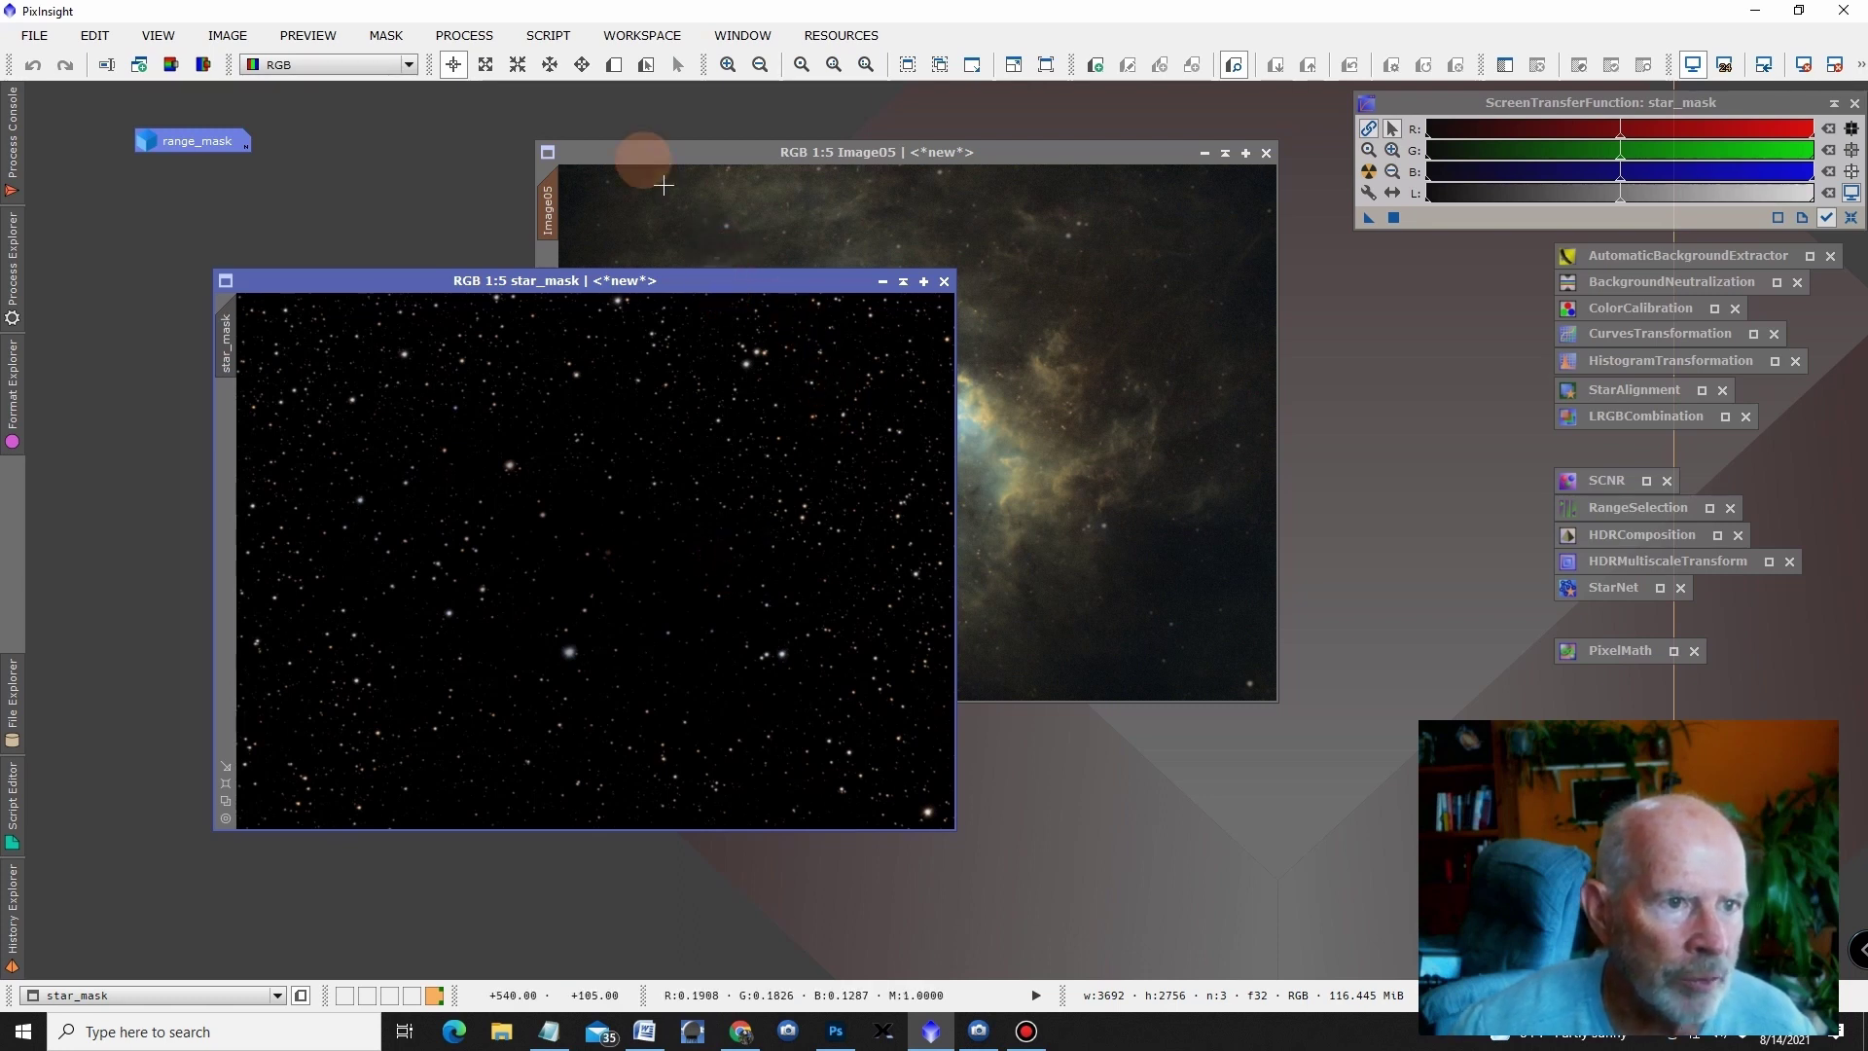
pyautogui.click(638, 156)
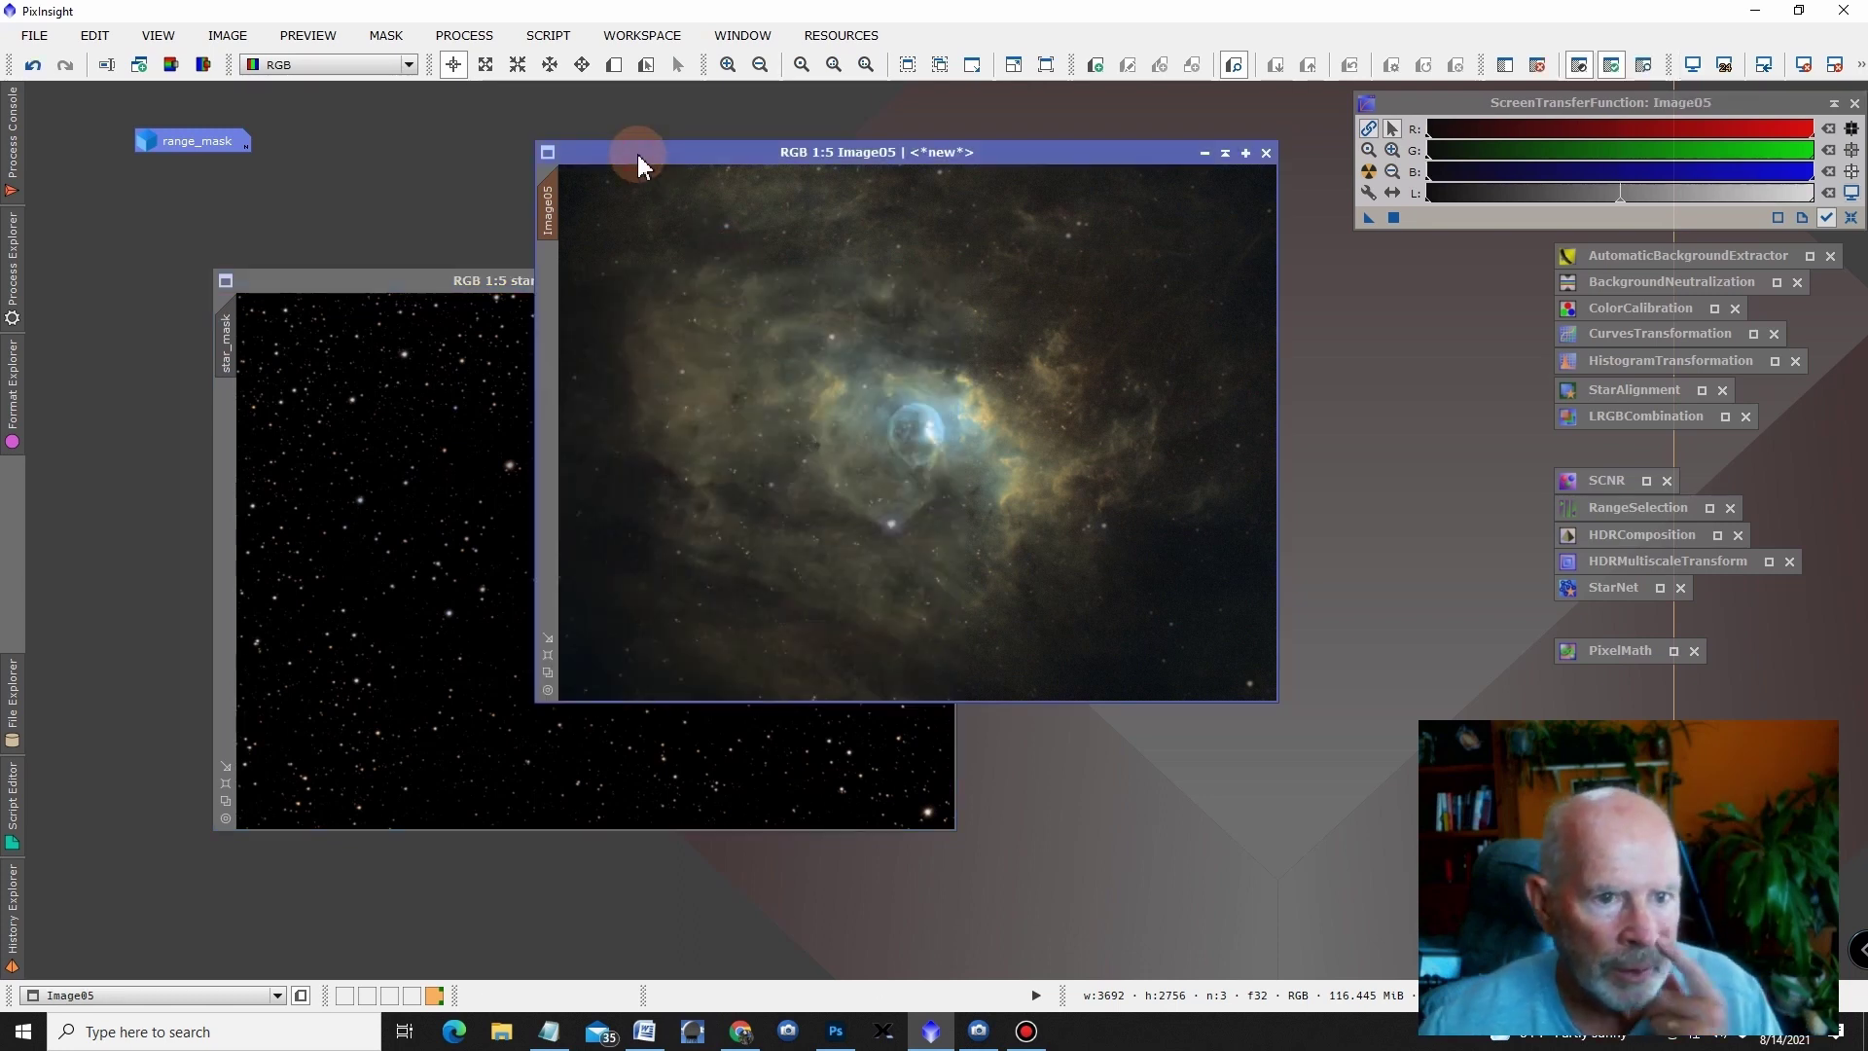
# - Save the starless RGB image as a 16-bit TIFF named "Bubb;e Video_Nebula.tif" in the Bubble folder
pyautogui.click(35, 35)
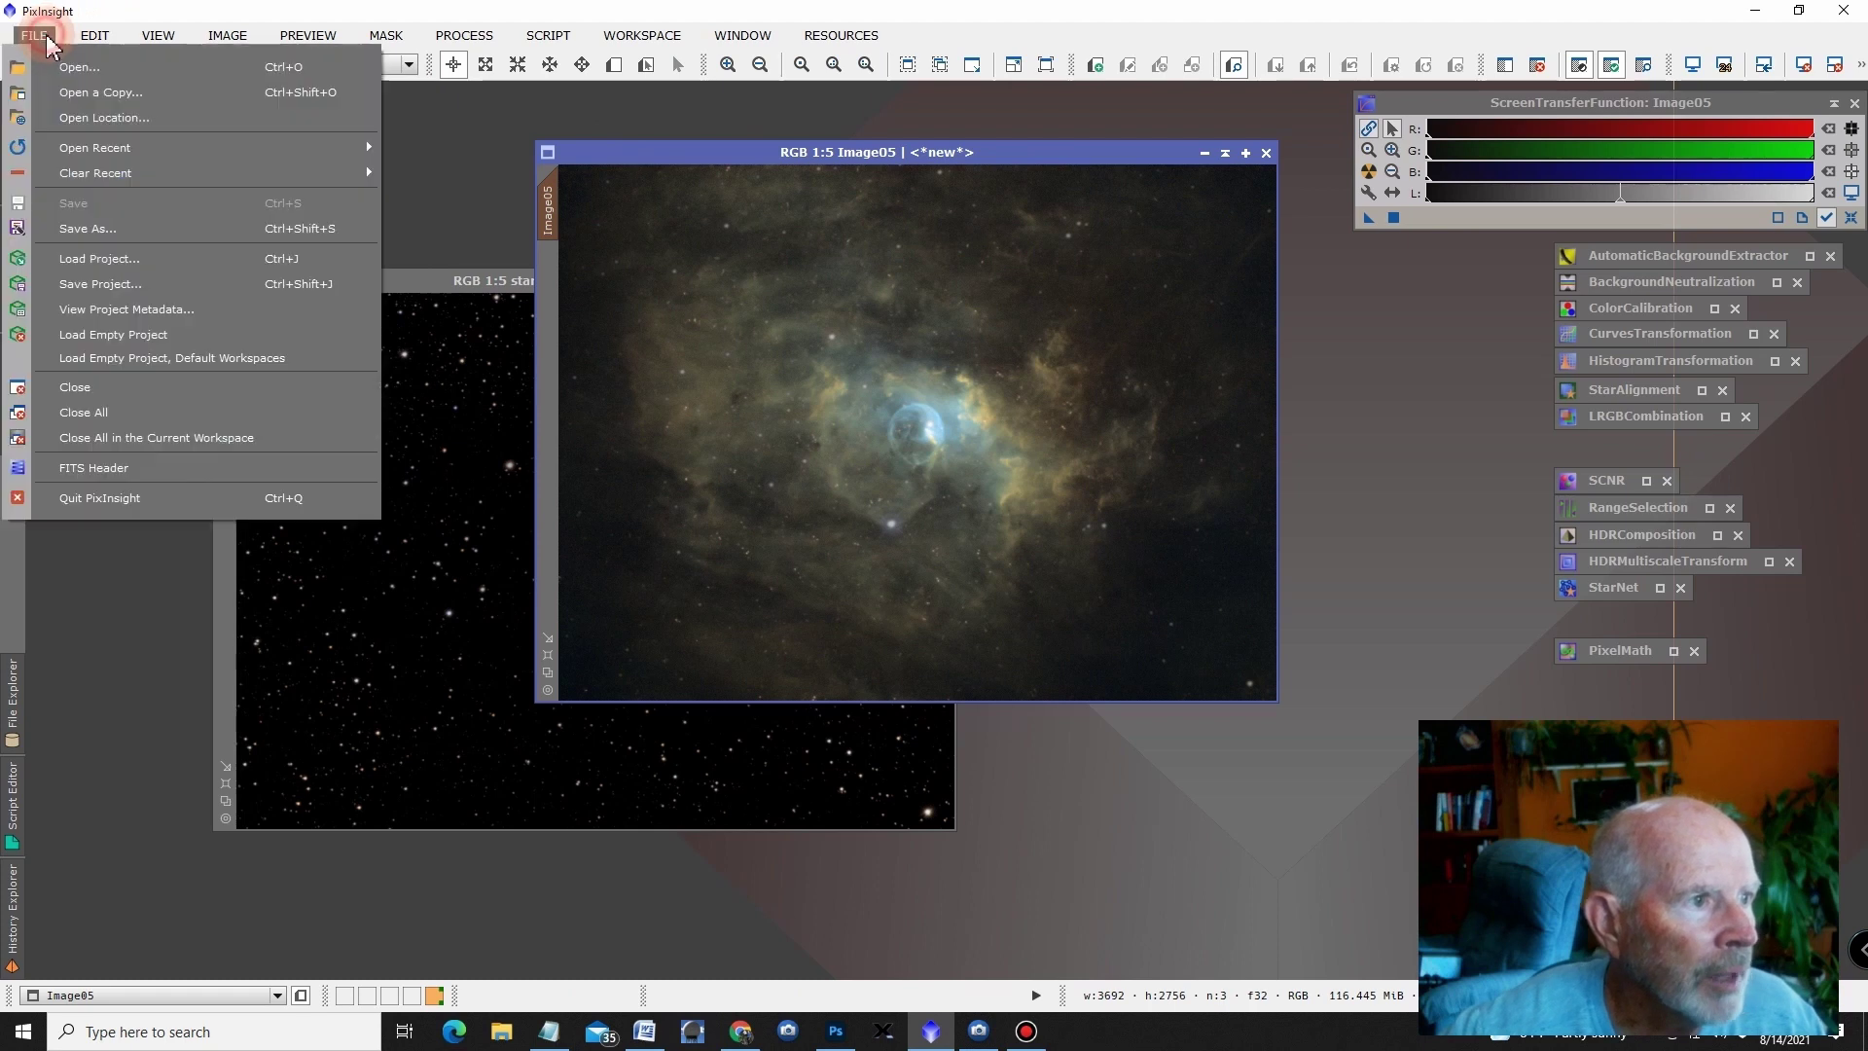
pyautogui.click(119, 231)
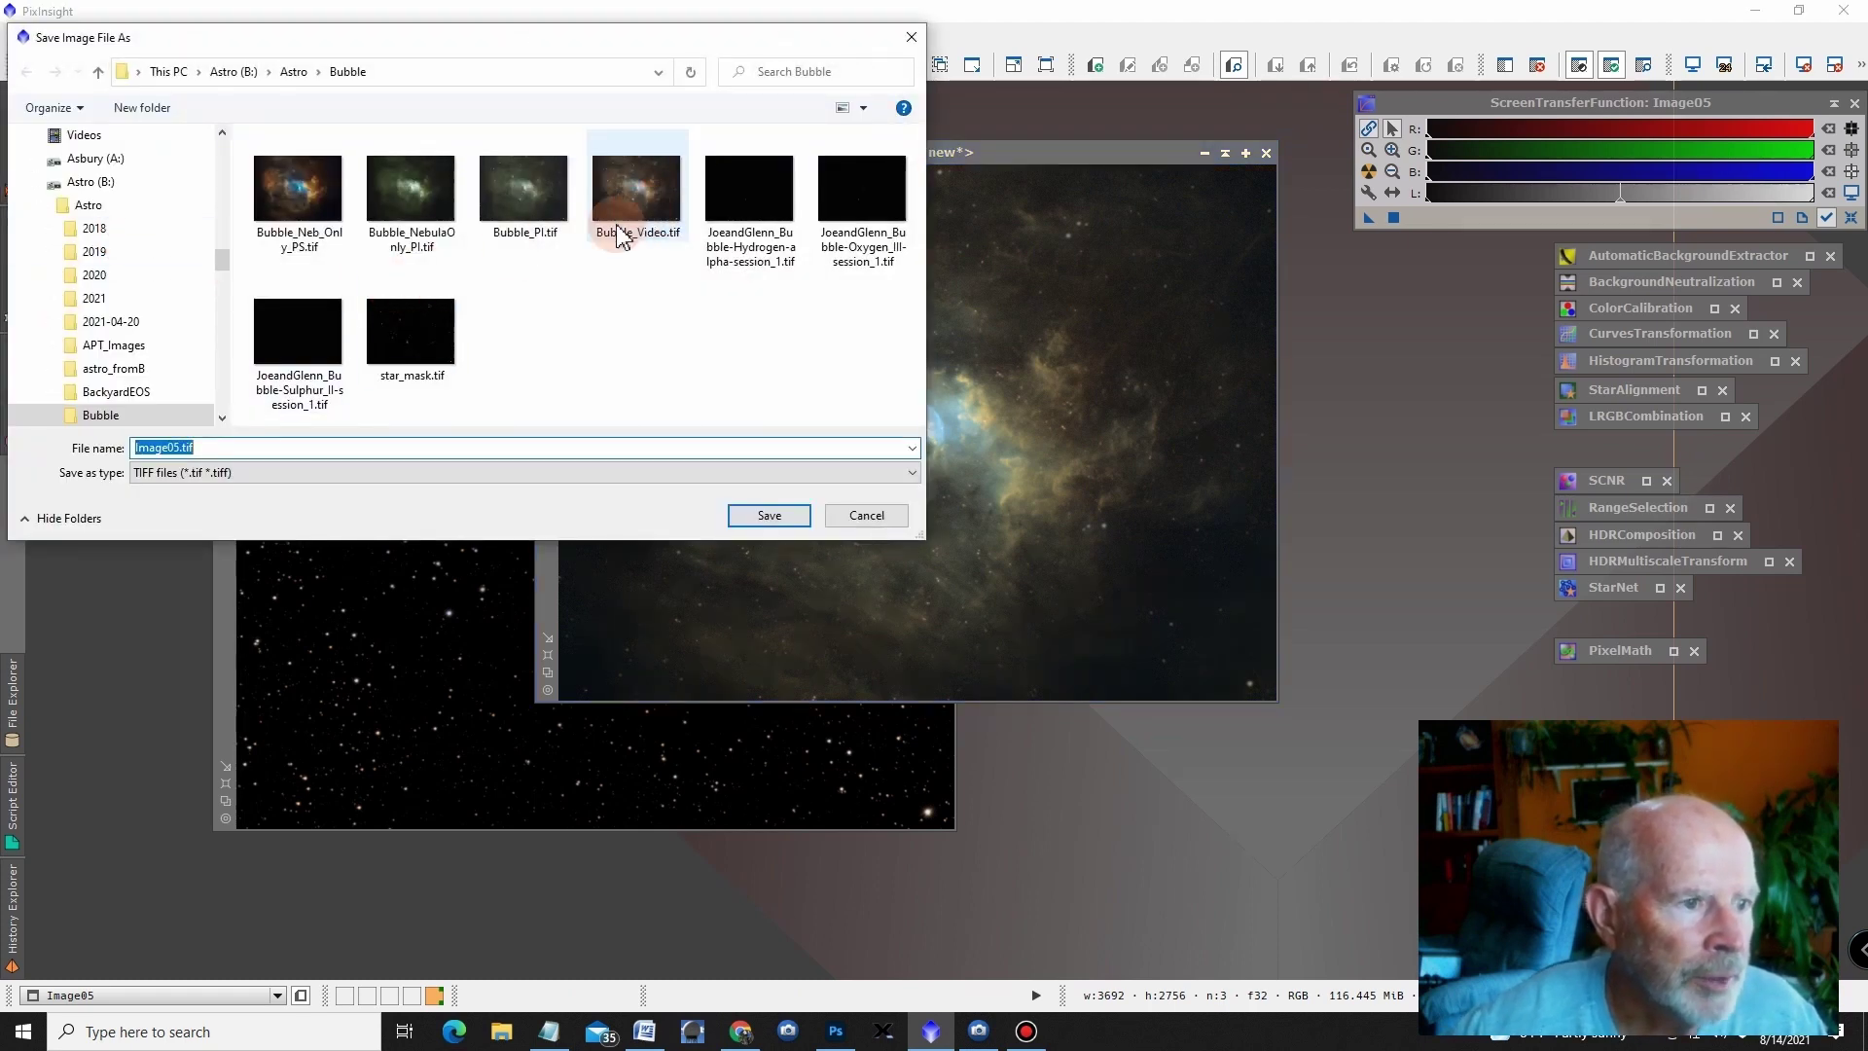
pyautogui.click(219, 448)
pyautogui.doubleClick(219, 449)
pyautogui.press('Return')
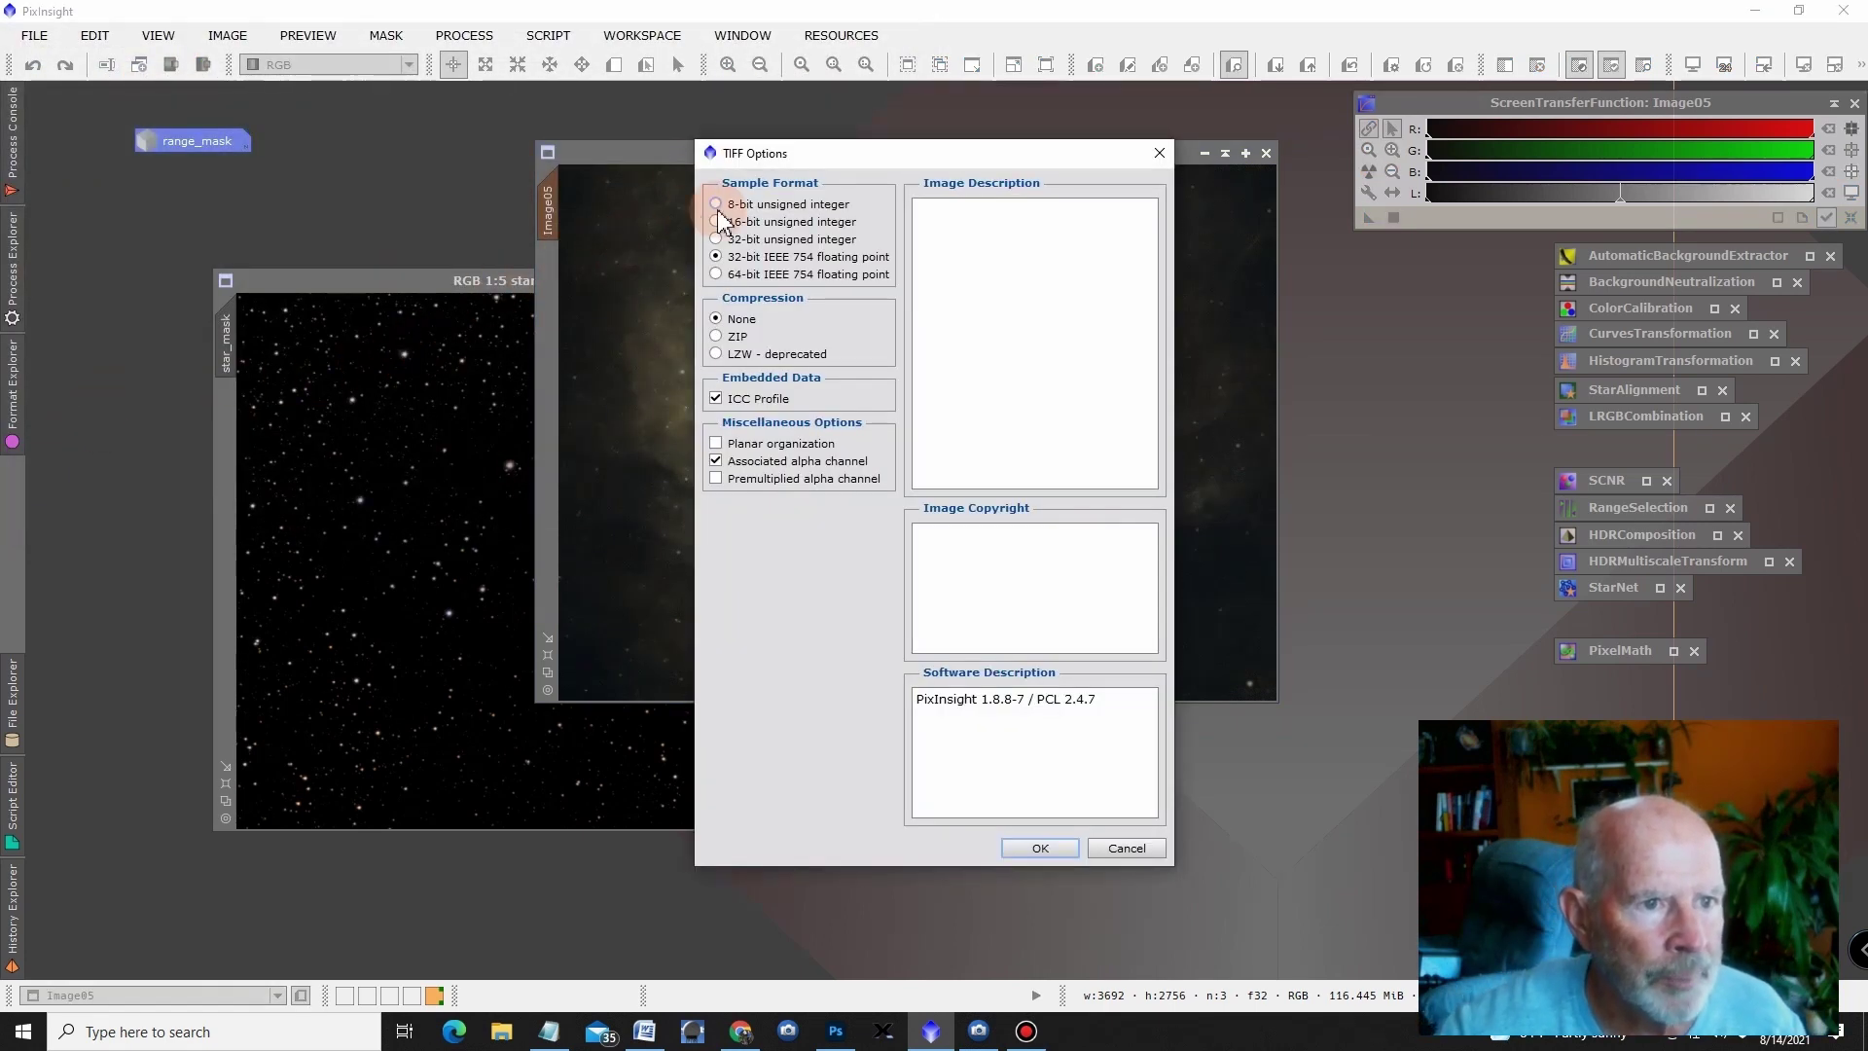
pyautogui.click(1040, 846)
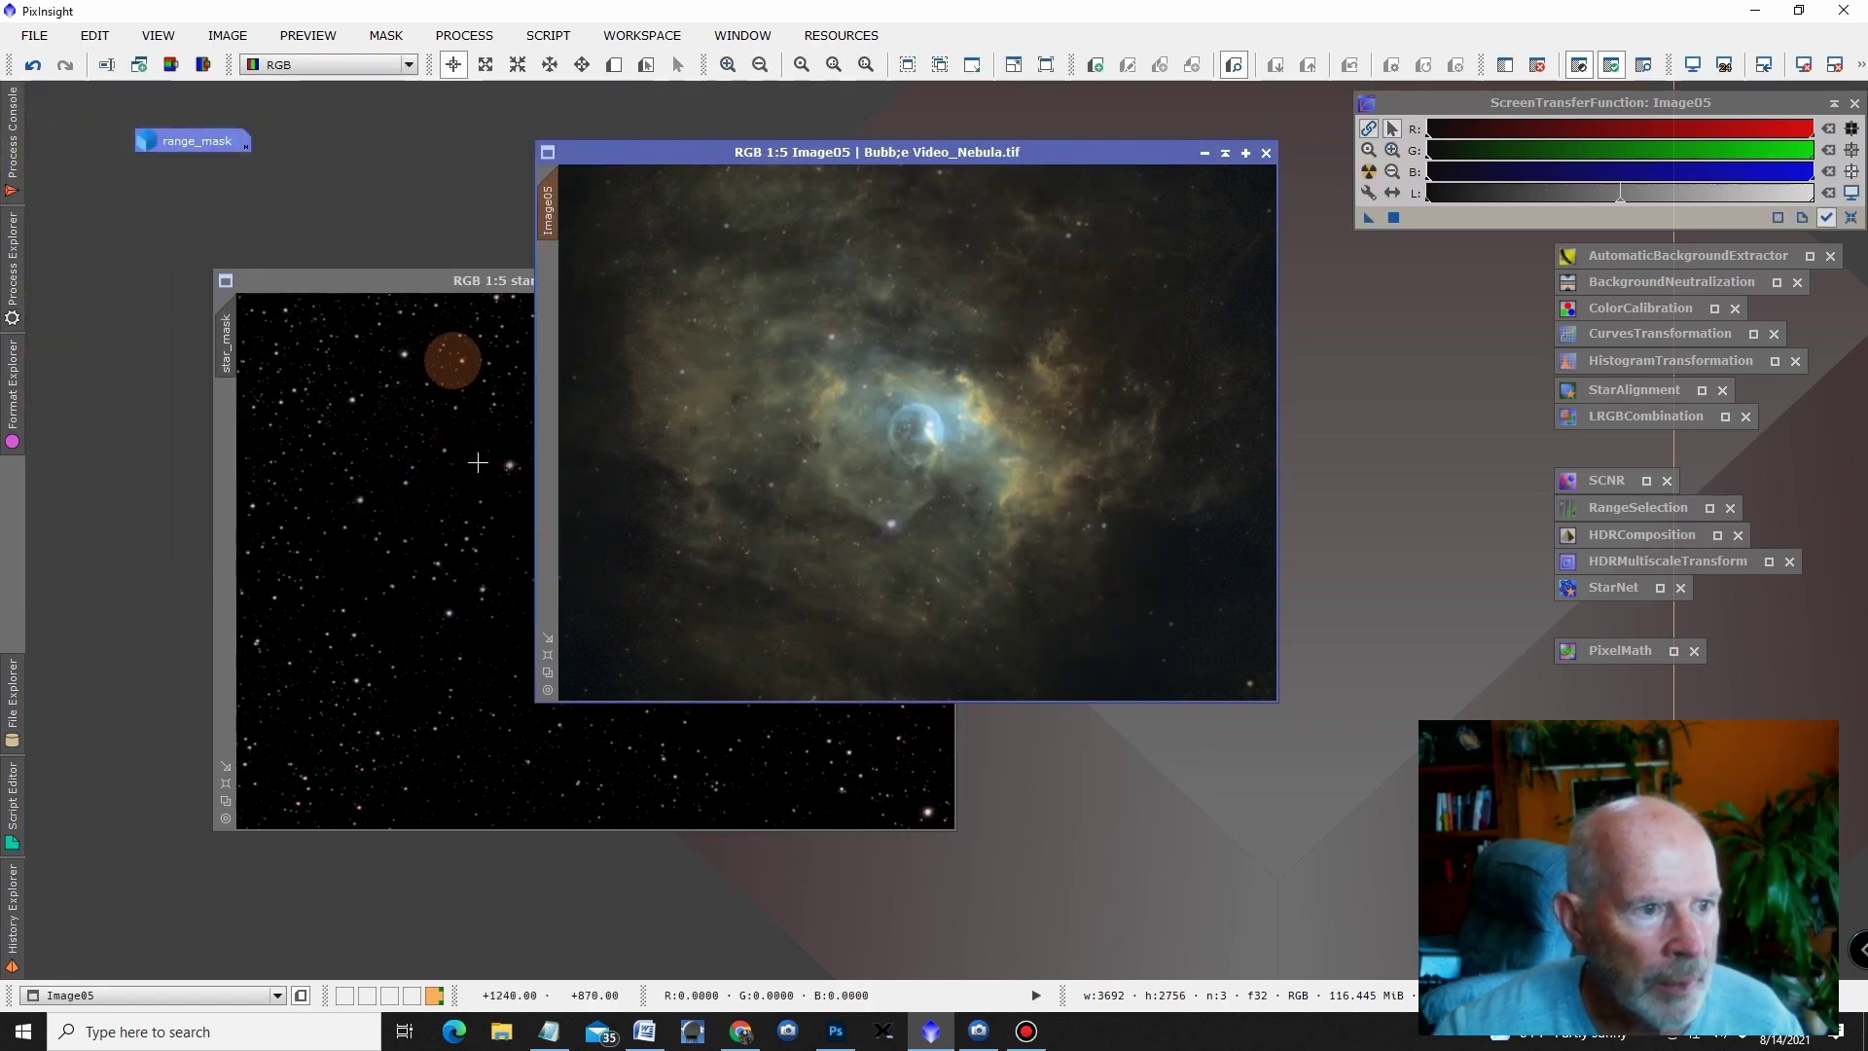
# - Save the star mask image as star_mask.tif and make the starless image active again
pyautogui.click(384, 280)
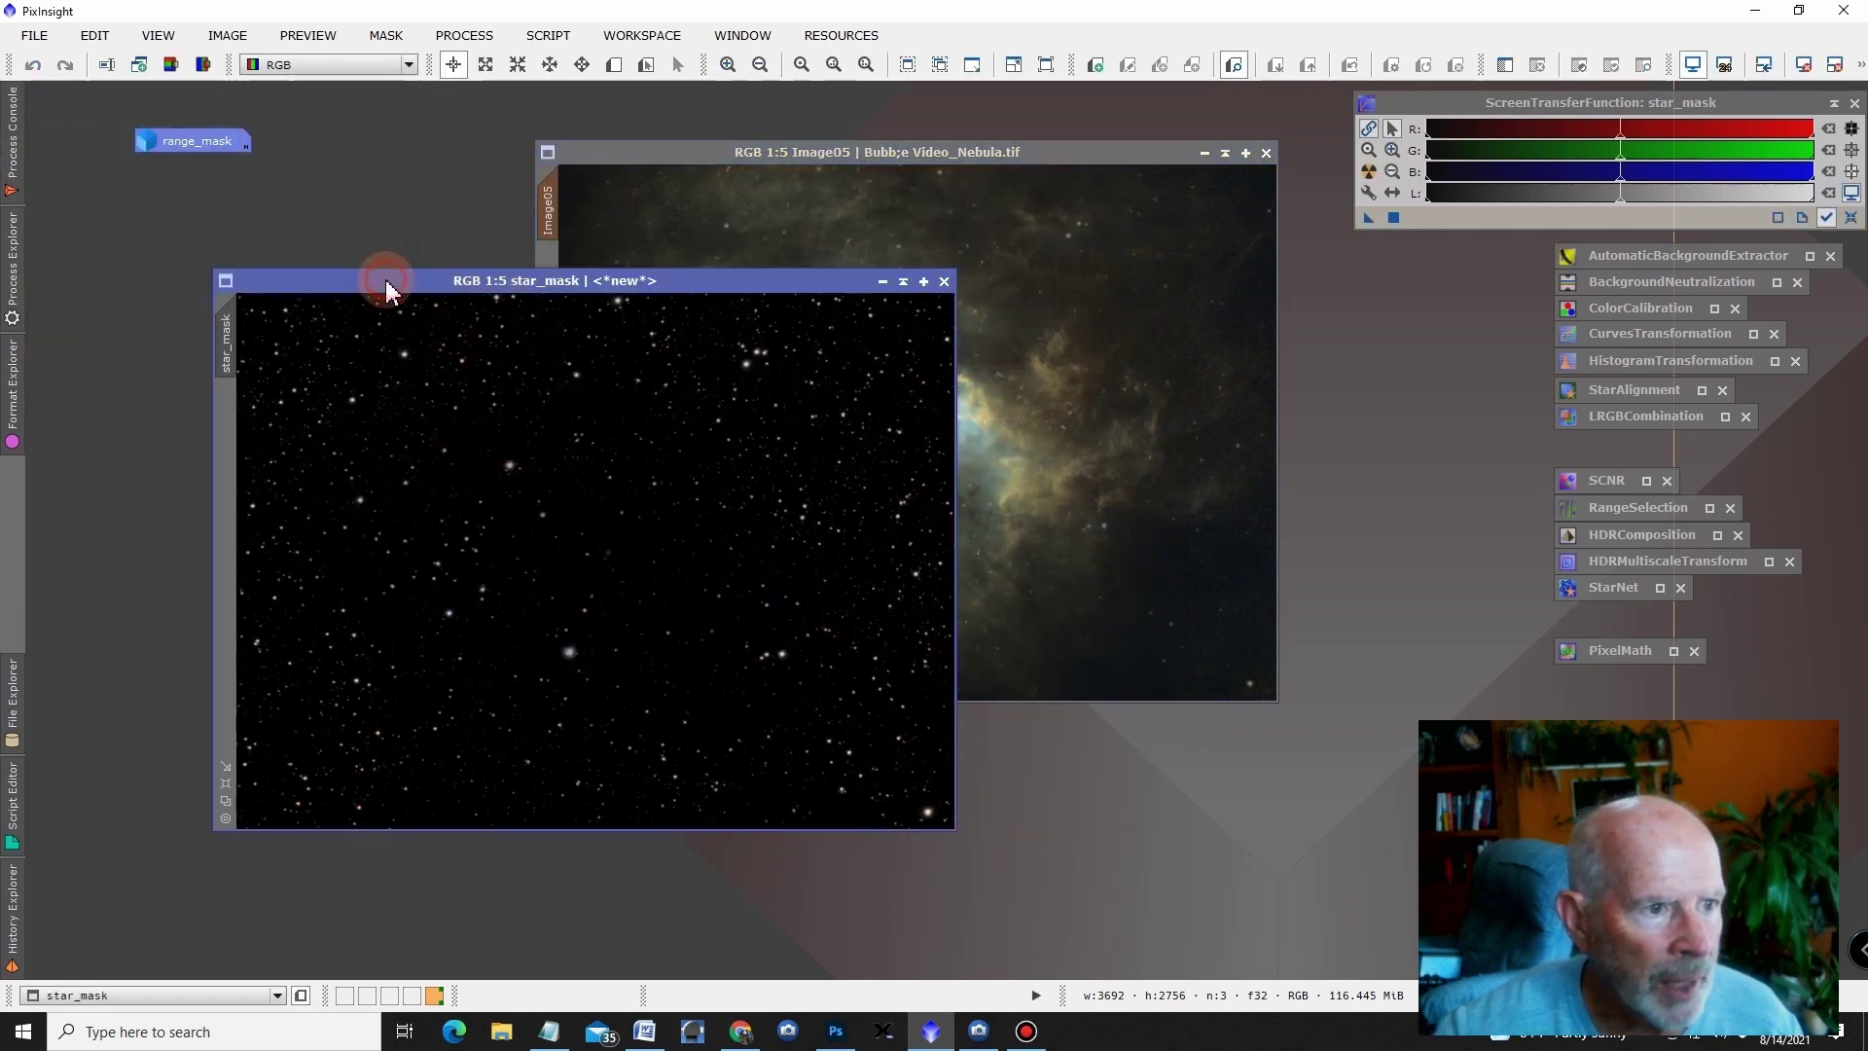
pyautogui.click(46, 37)
pyautogui.click(103, 231)
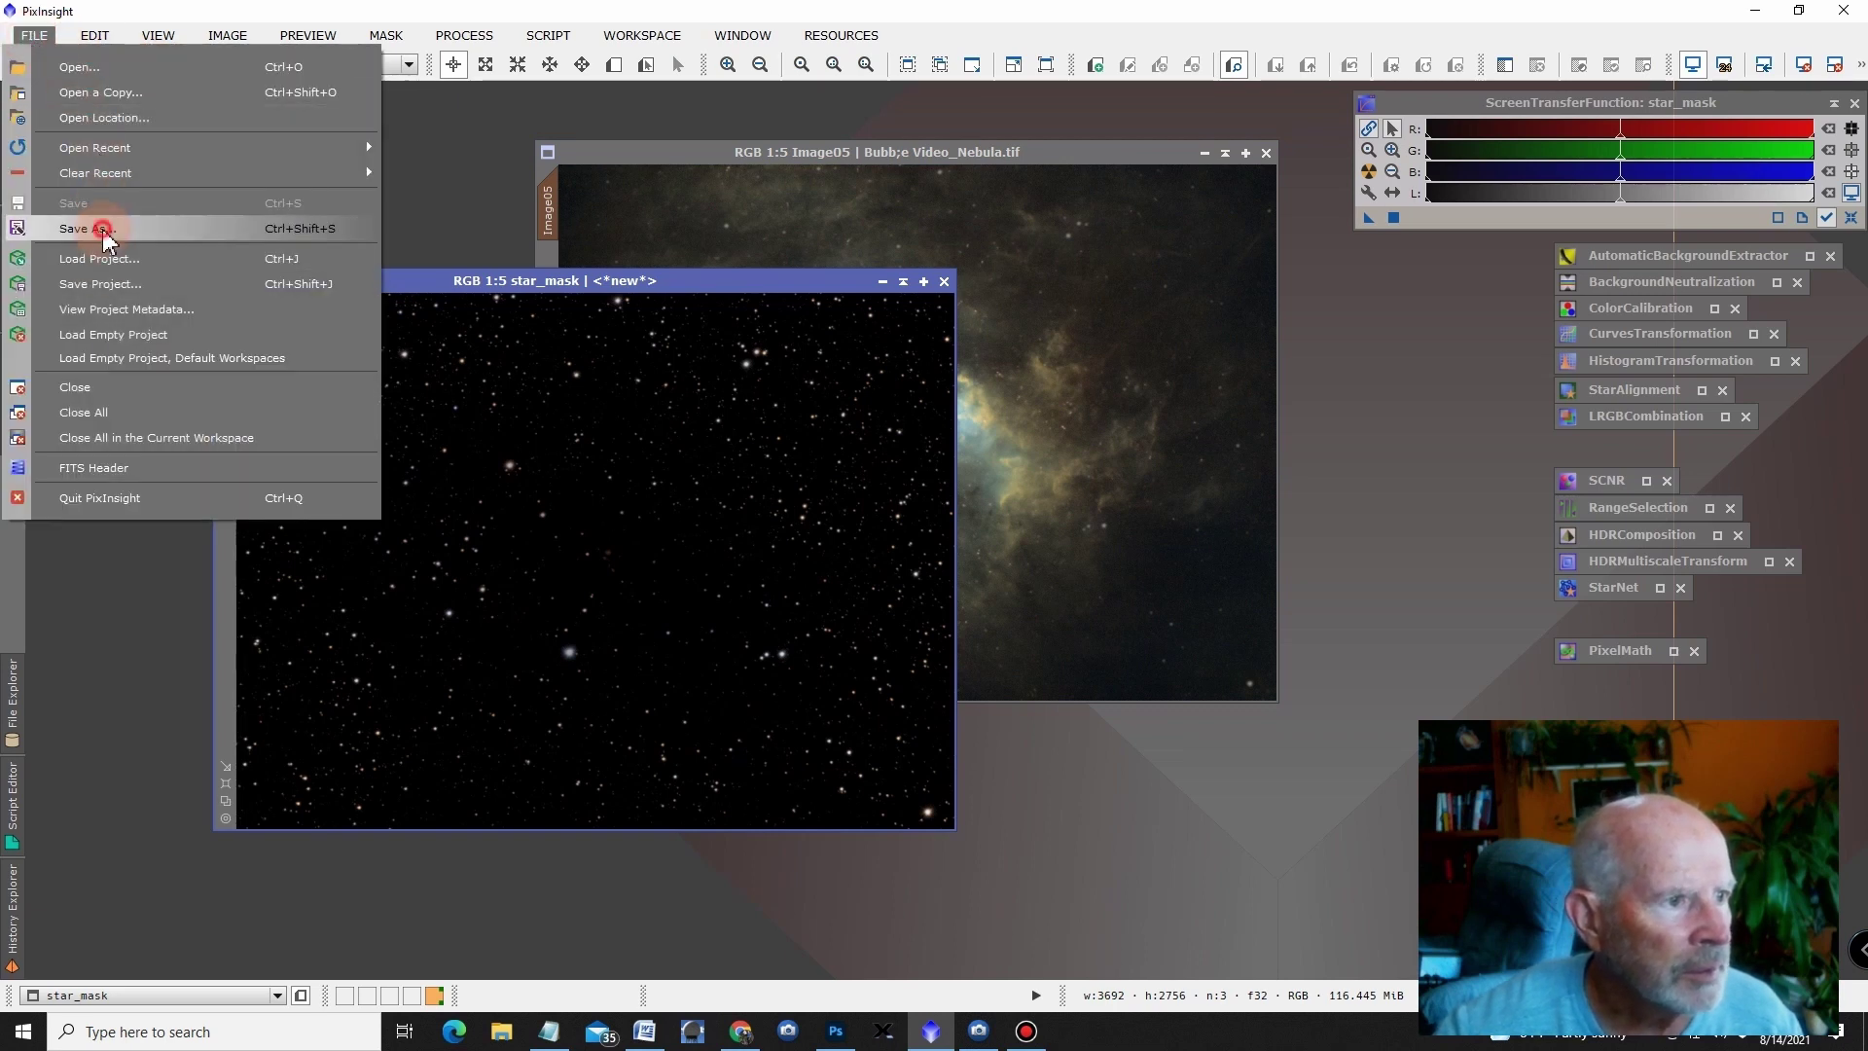
pyautogui.click(1197, 222)
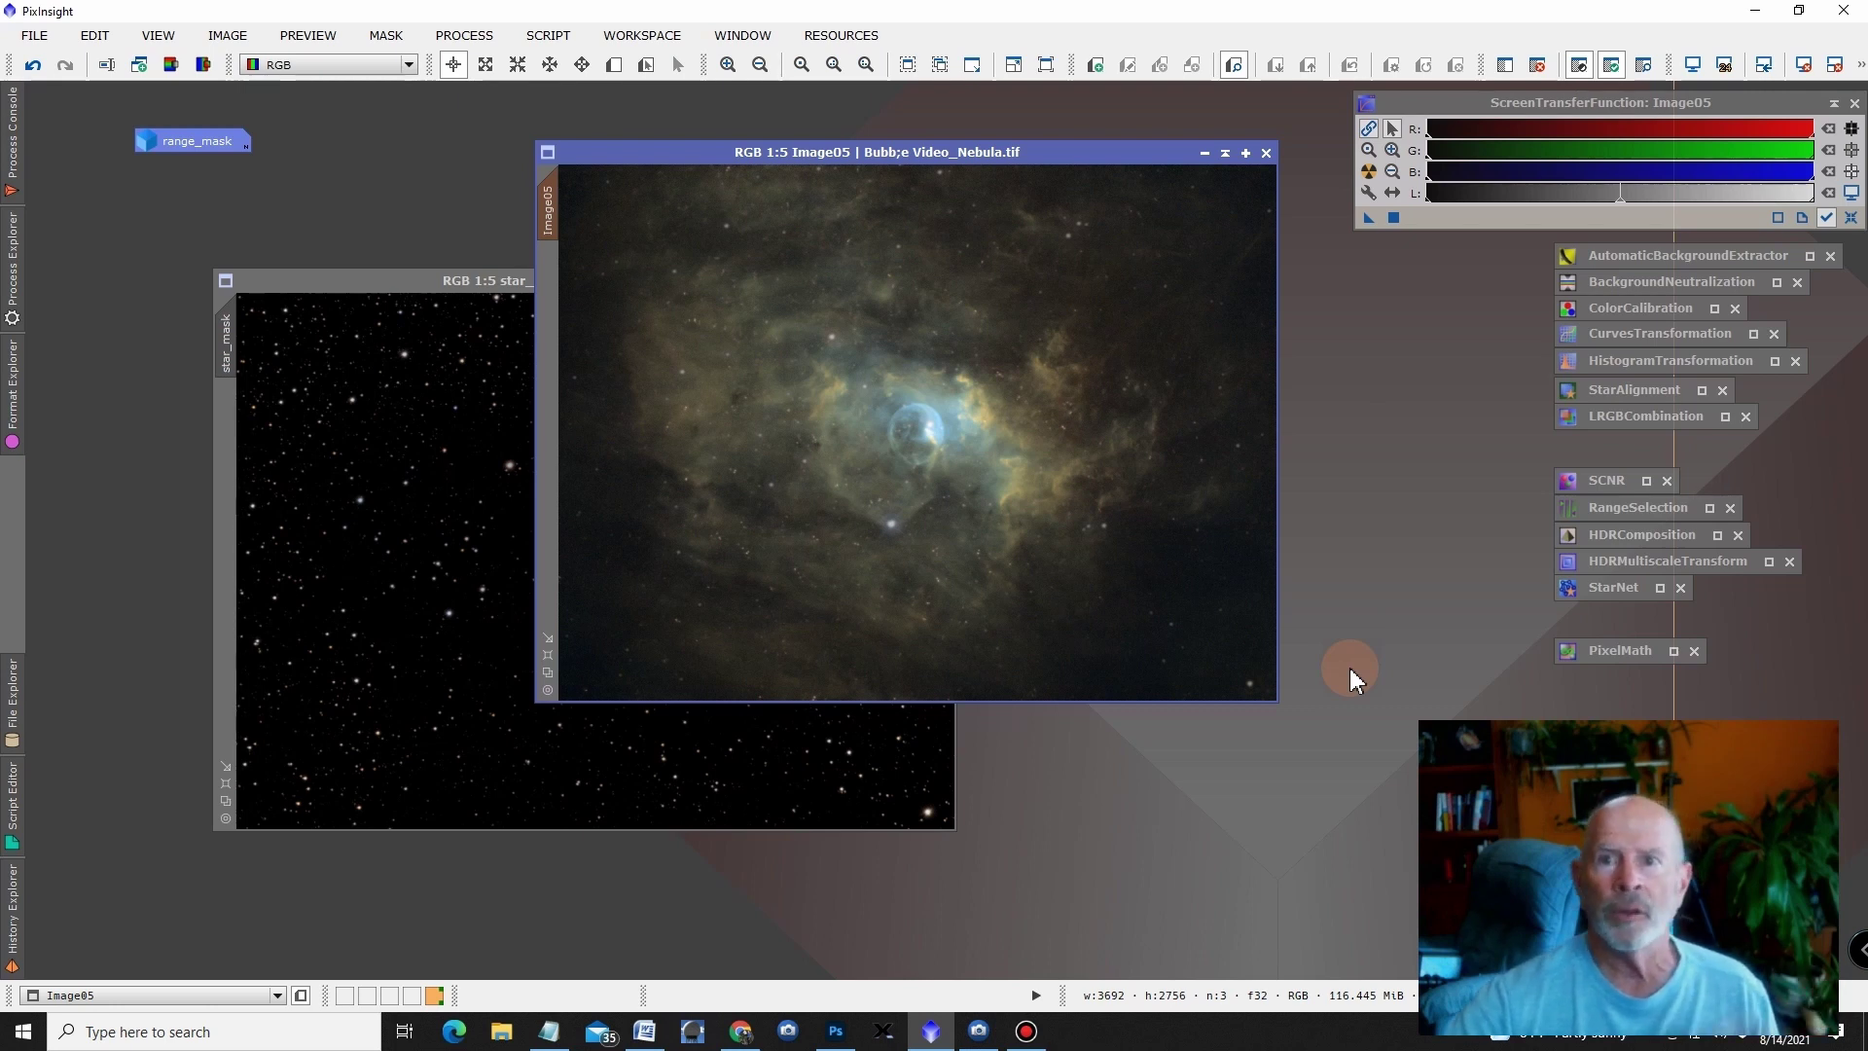
# - Switch to Photoshop and close the recovered Saturn moons and Lum_3_PI documents without saving
pyautogui.click(1757, 15)
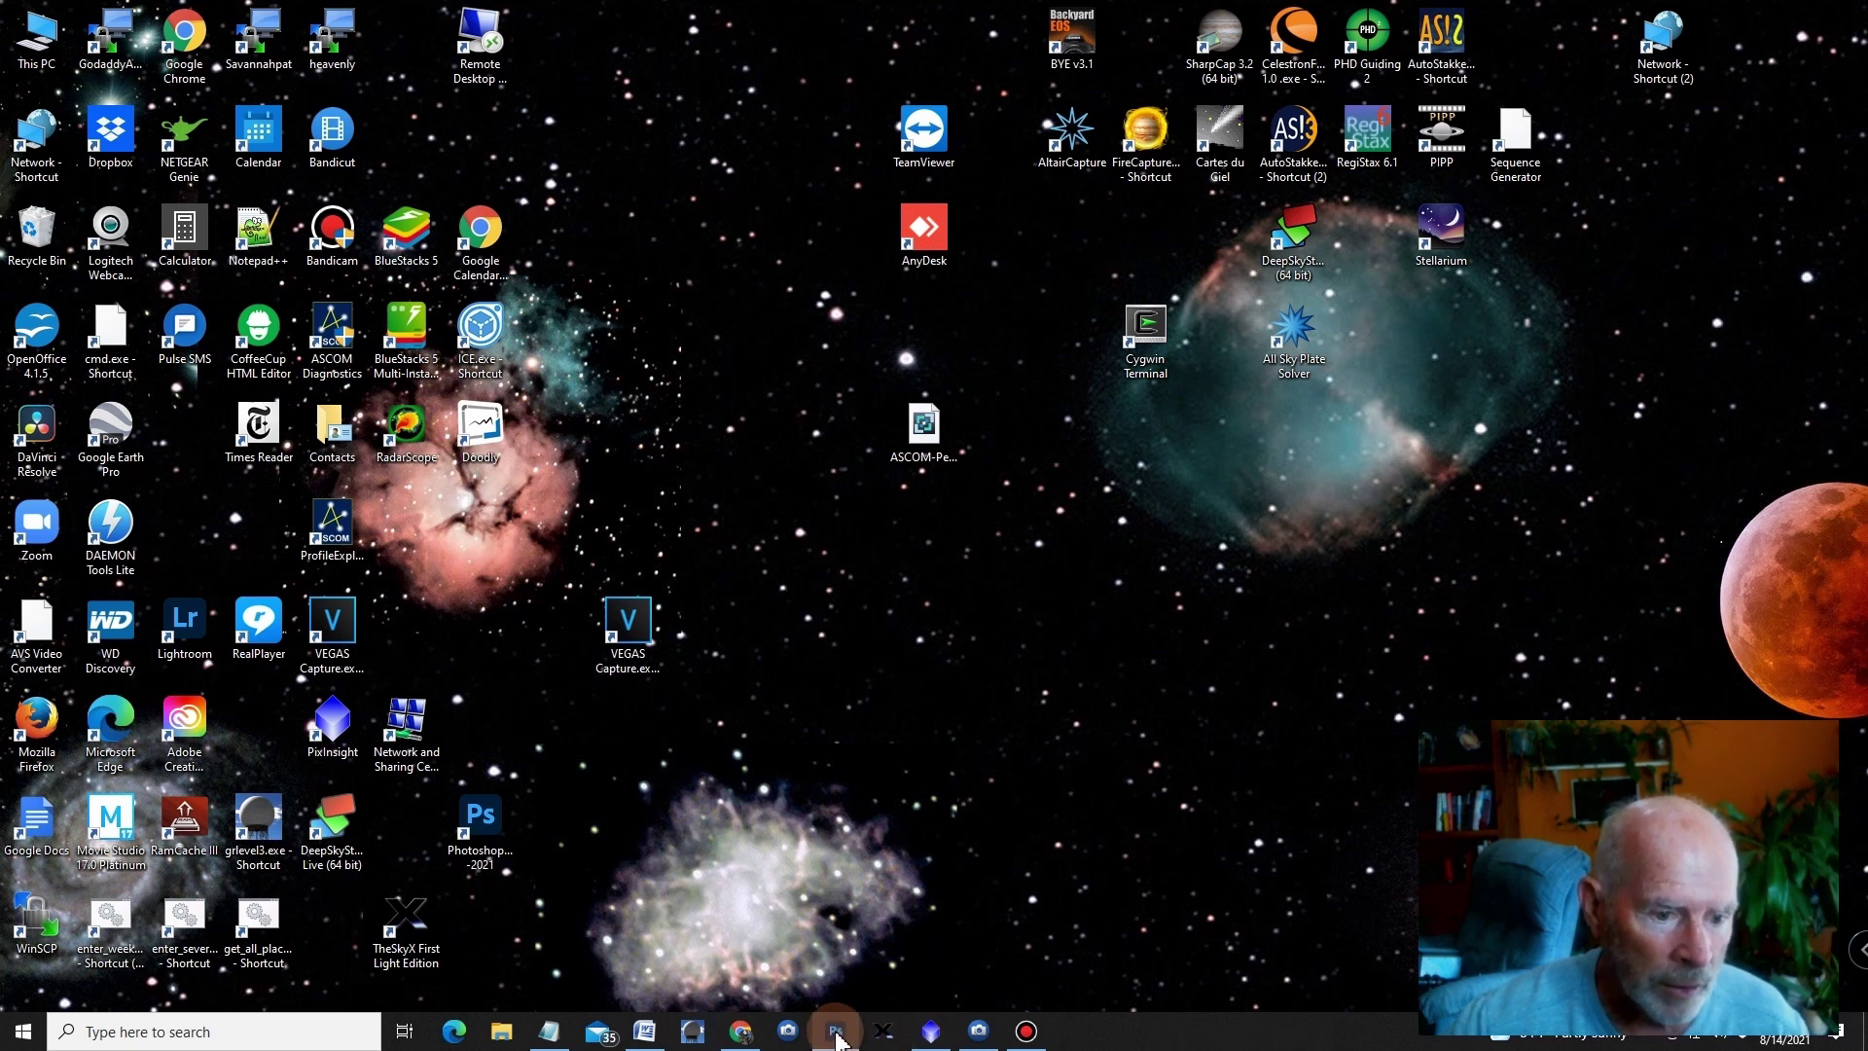
pyautogui.click(834, 1033)
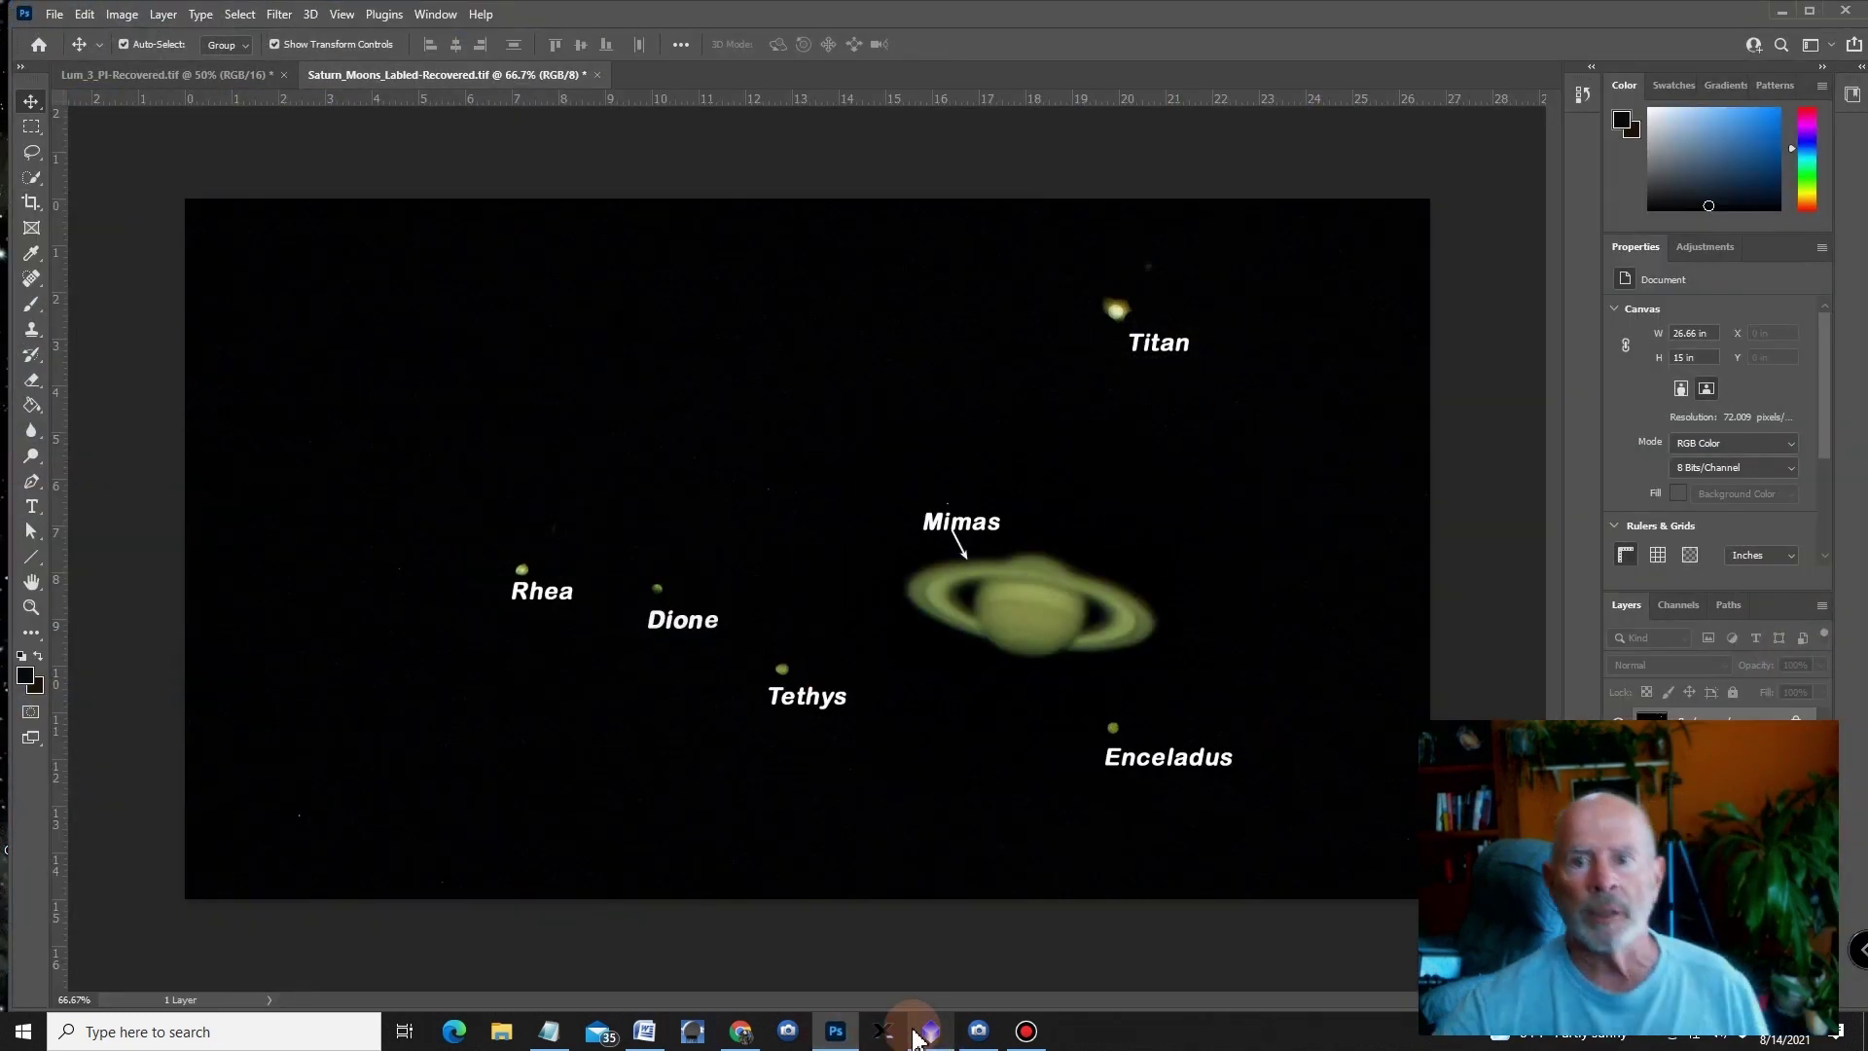
pyautogui.moveTo(918, 1037)
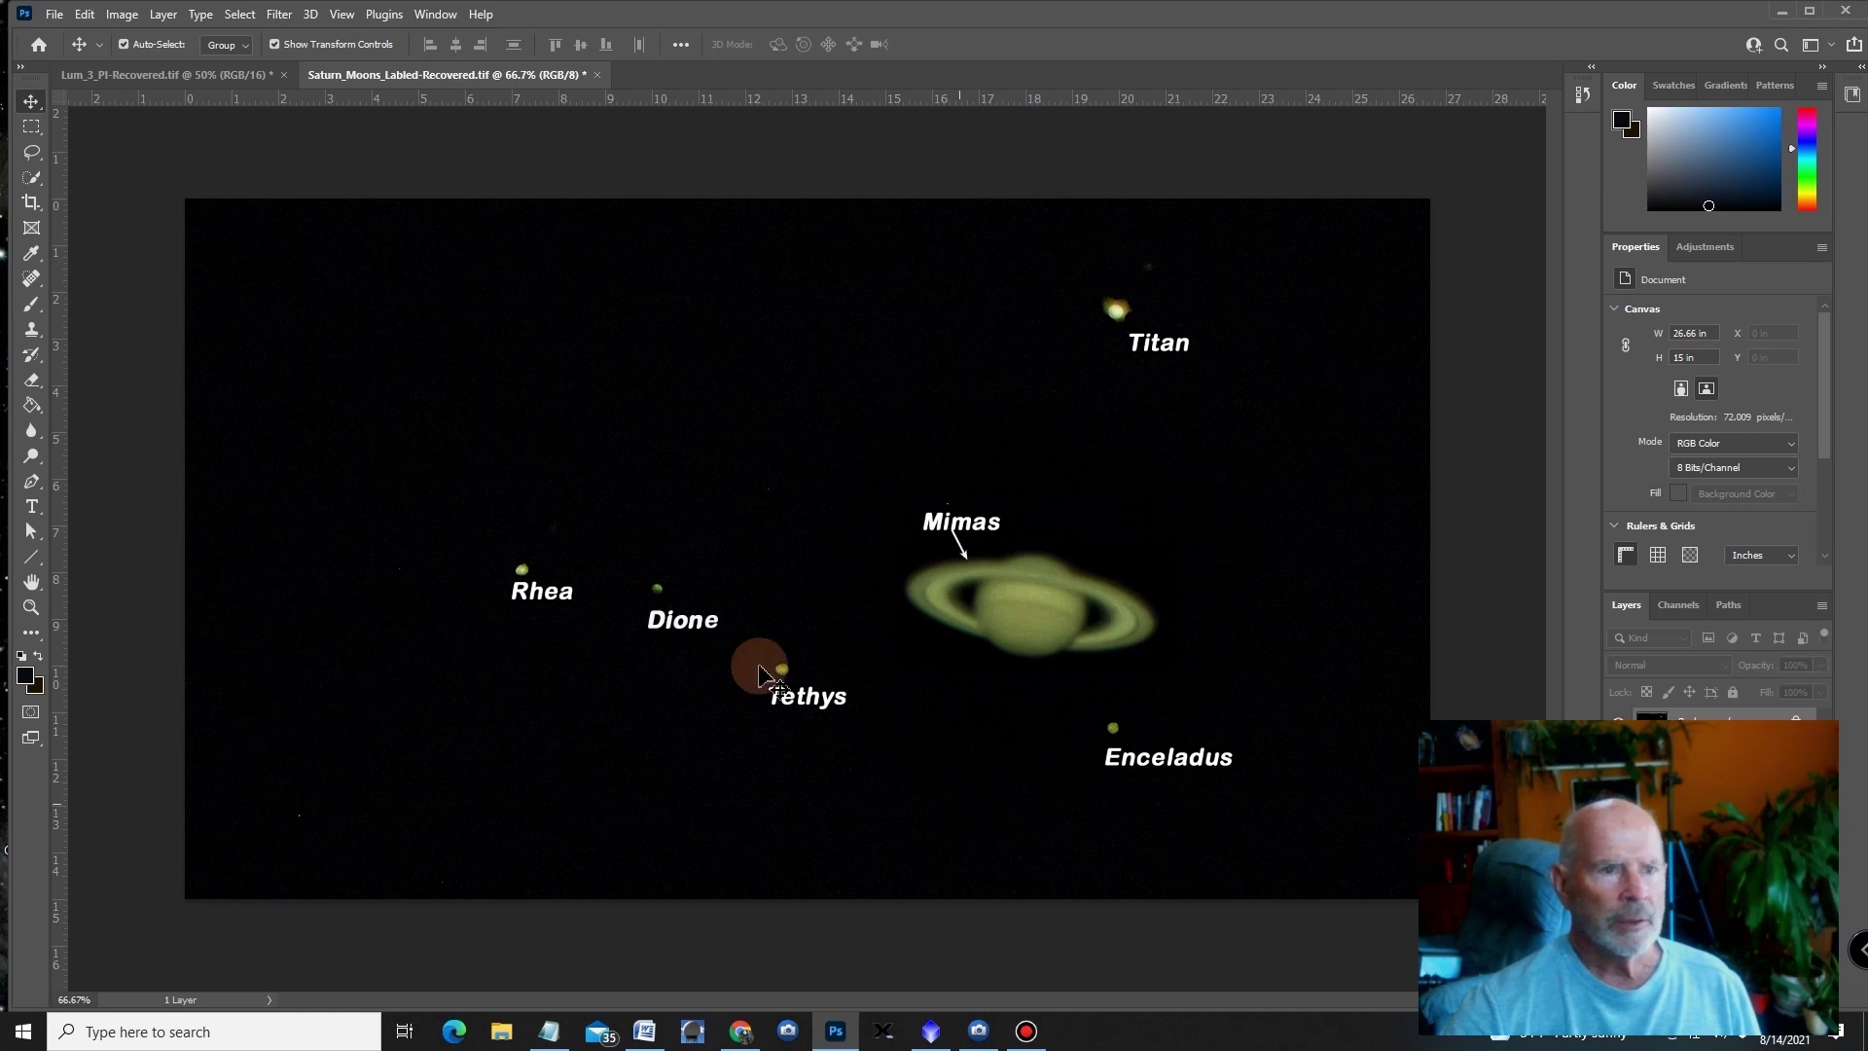
pyautogui.click(597, 76)
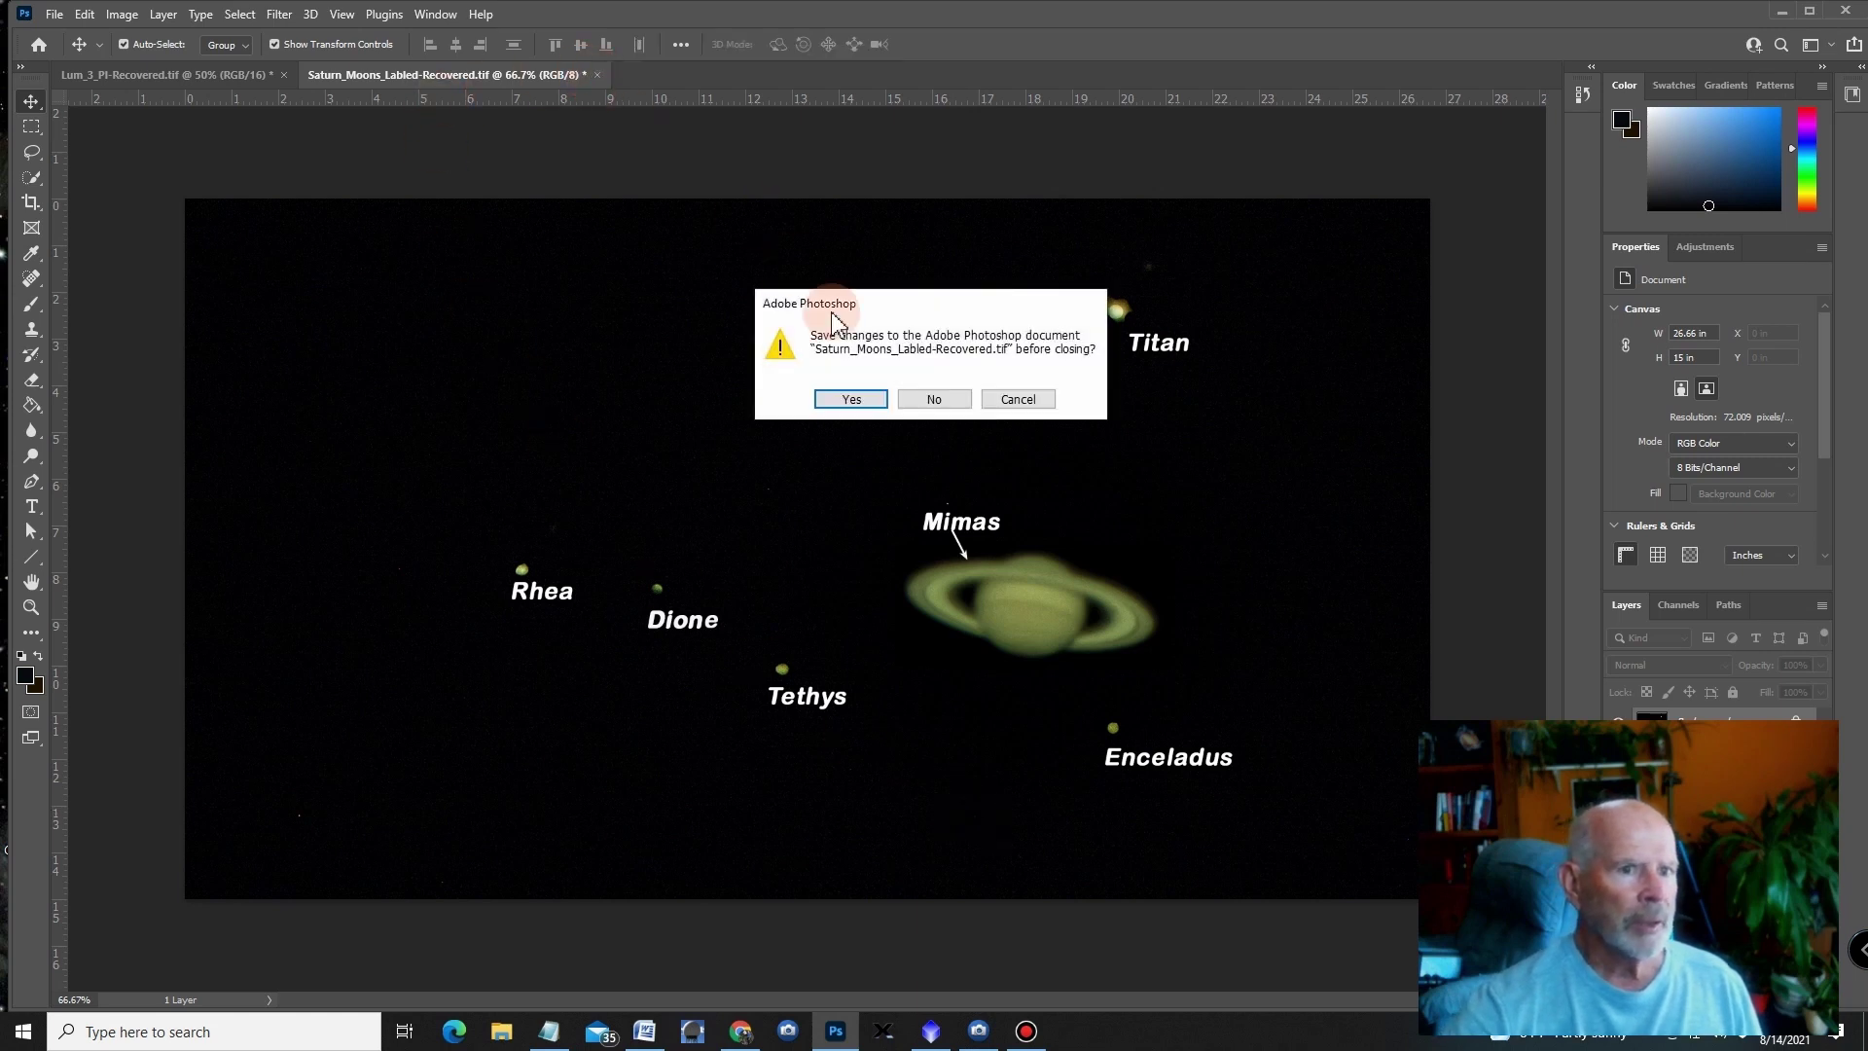
pyautogui.click(932, 398)
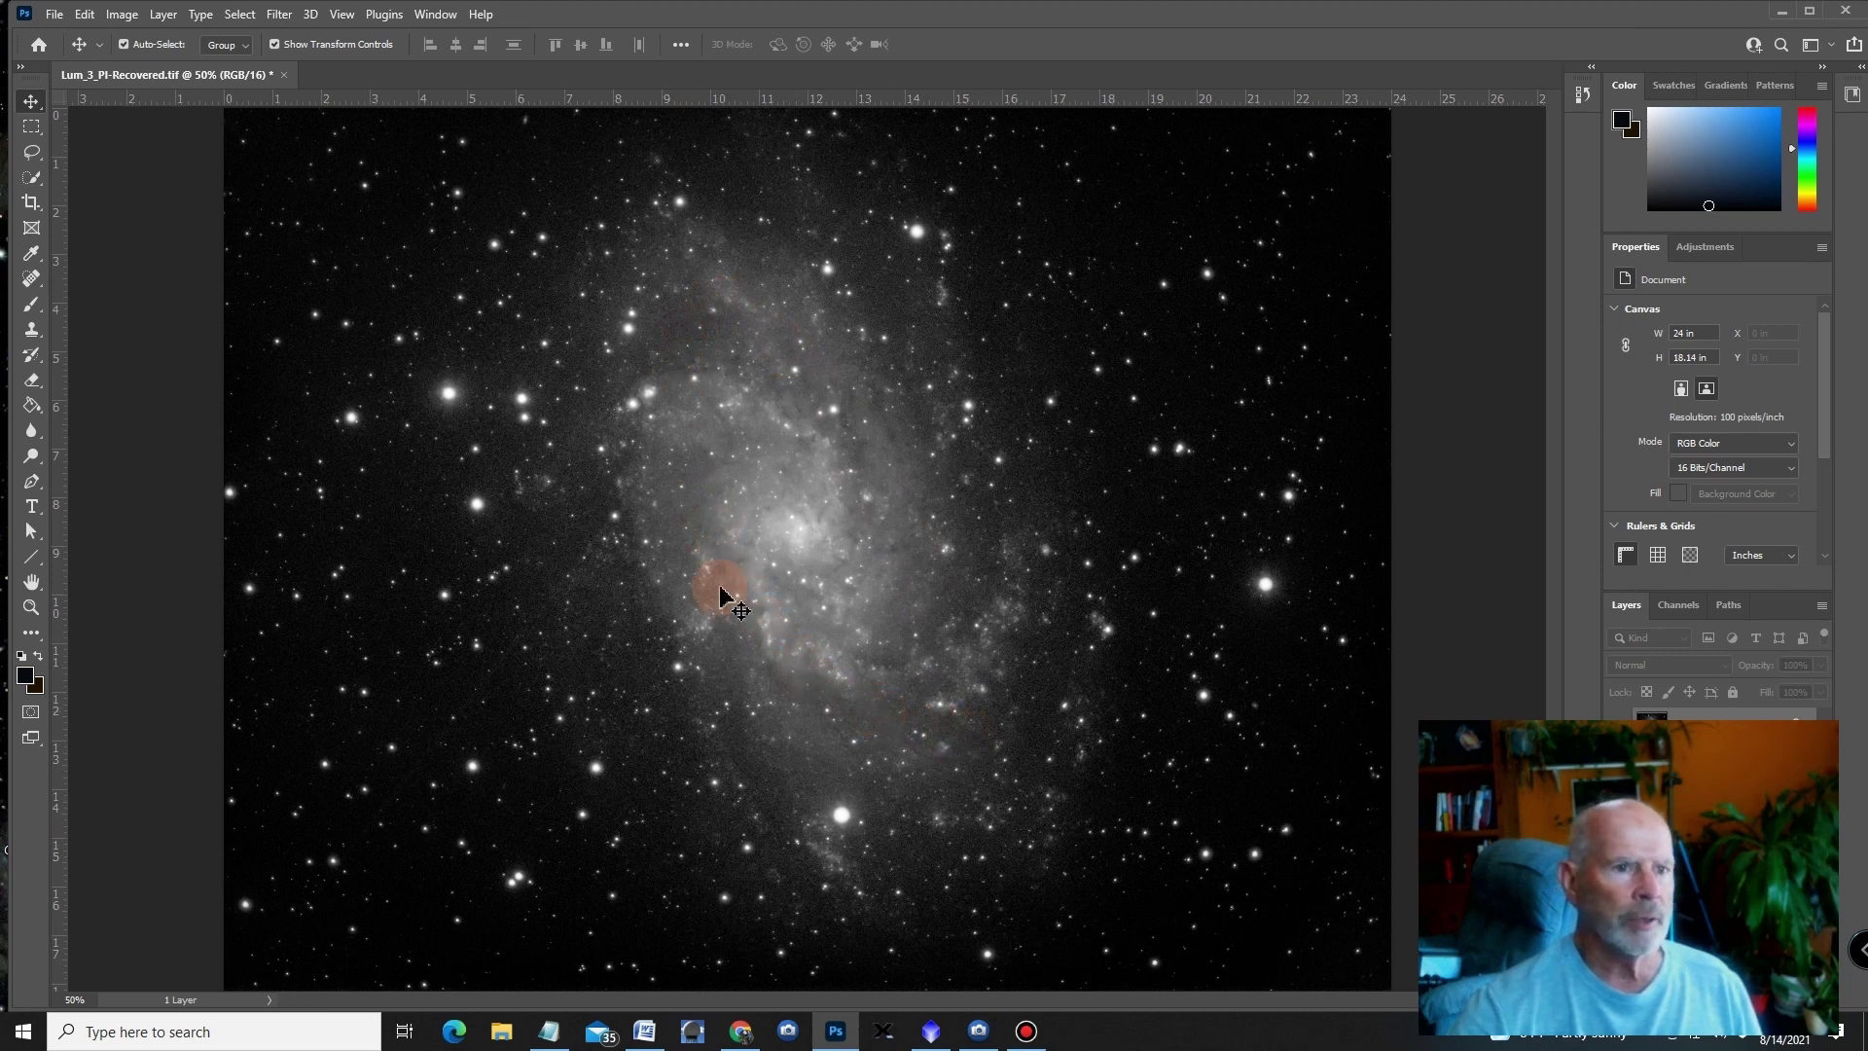
pyautogui.click(284, 76)
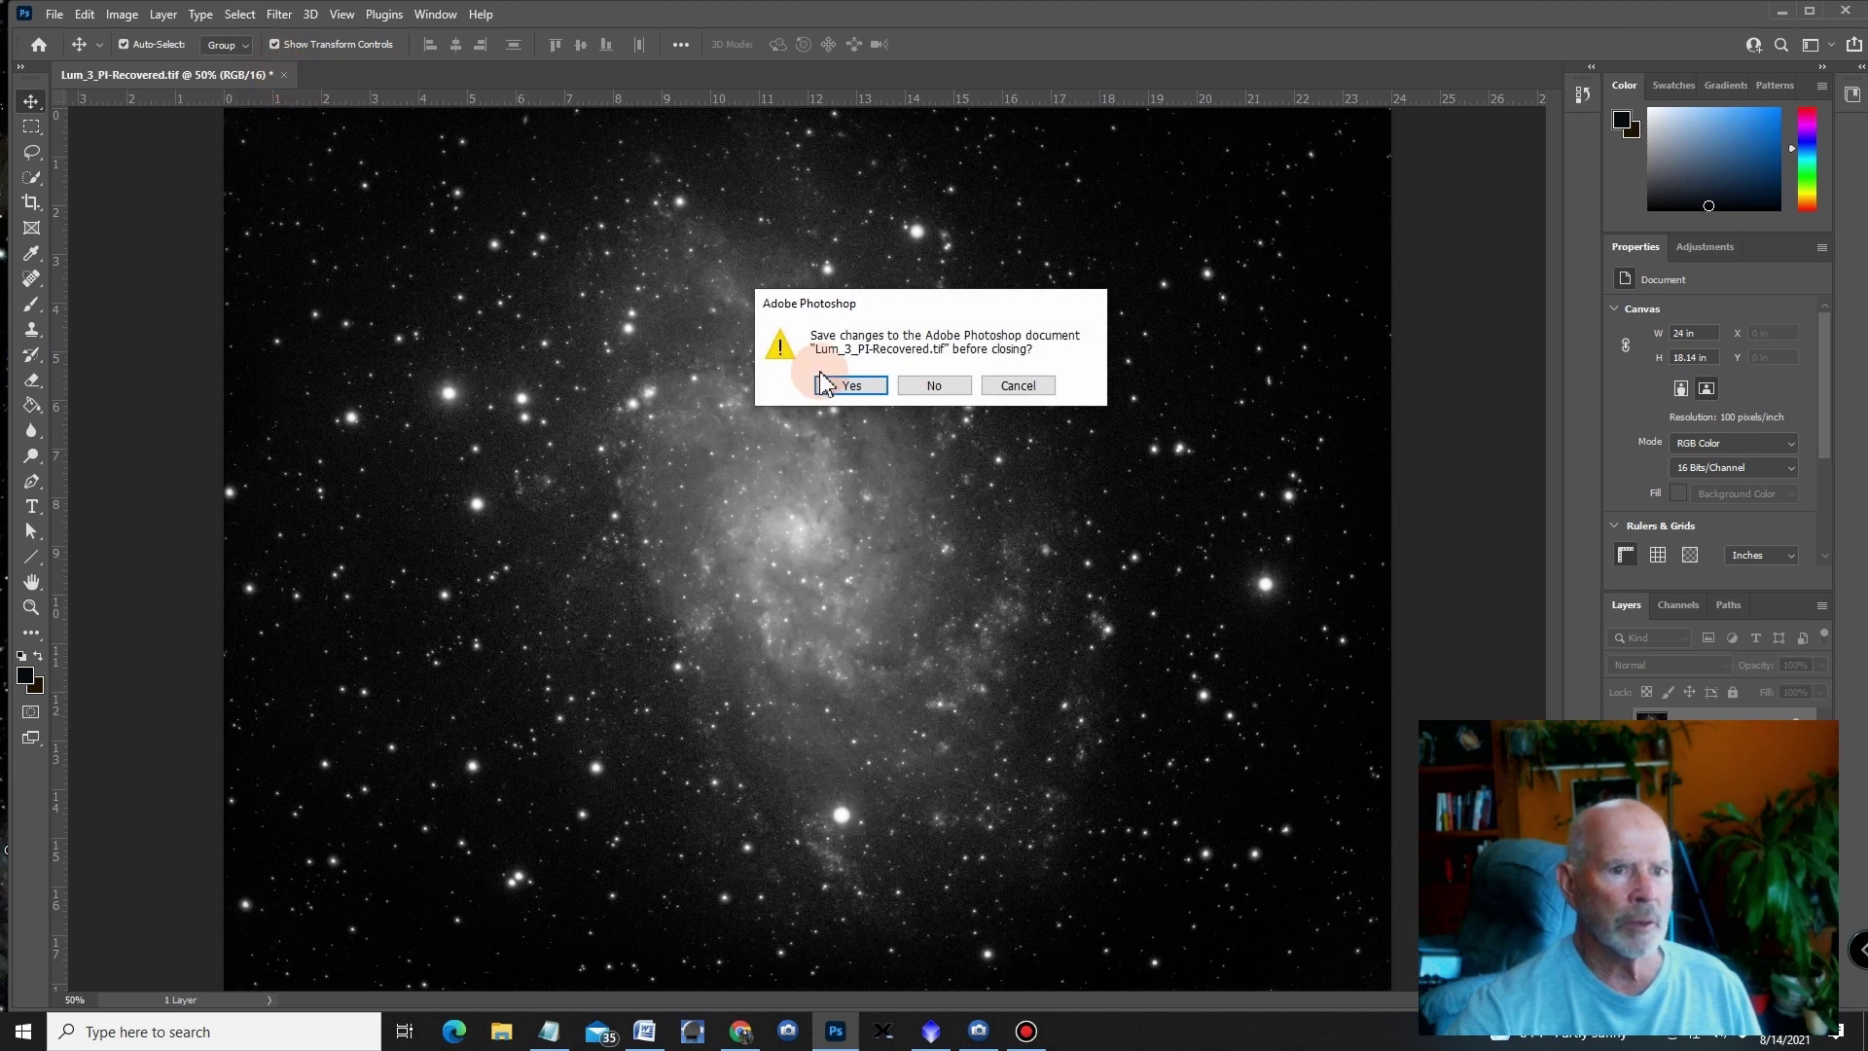
pyautogui.click(924, 387)
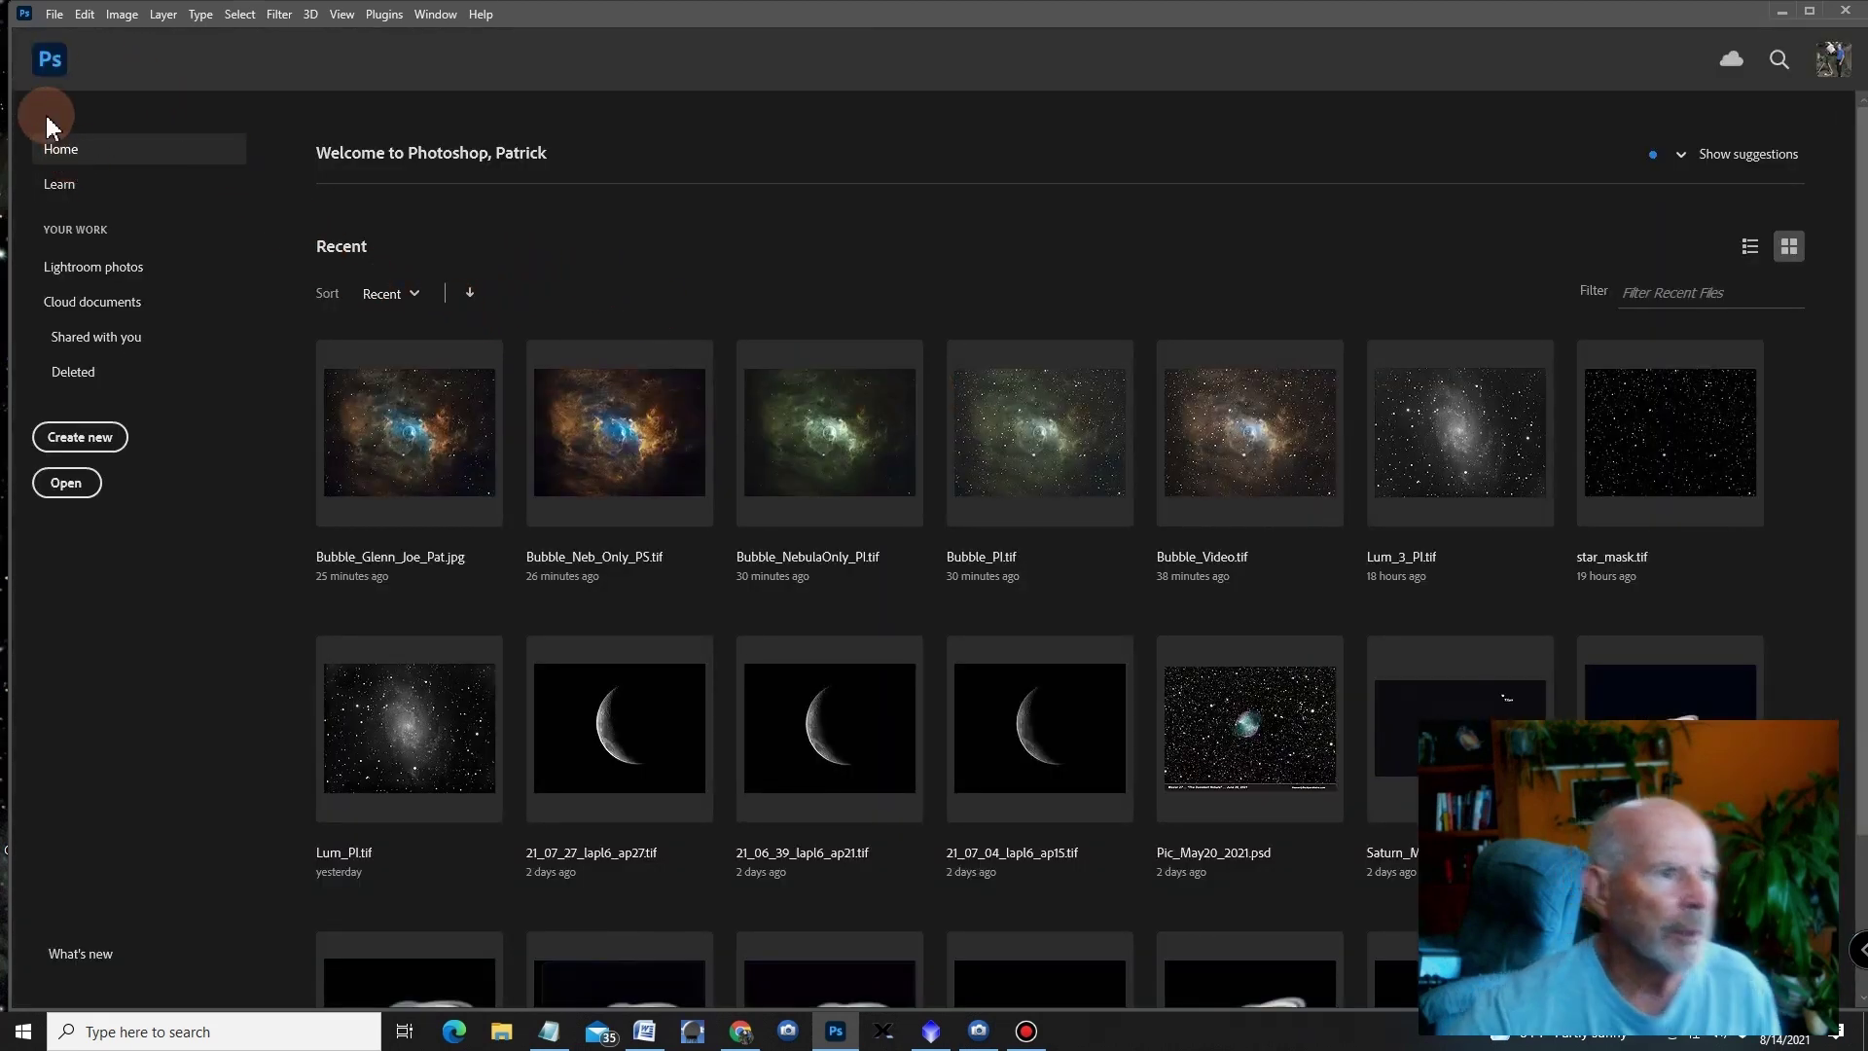
# - Open "Bubb;e Video_Nebula.tif" from the Bubble folder and start the Camera Raw Filter on it
pyautogui.click(68, 486)
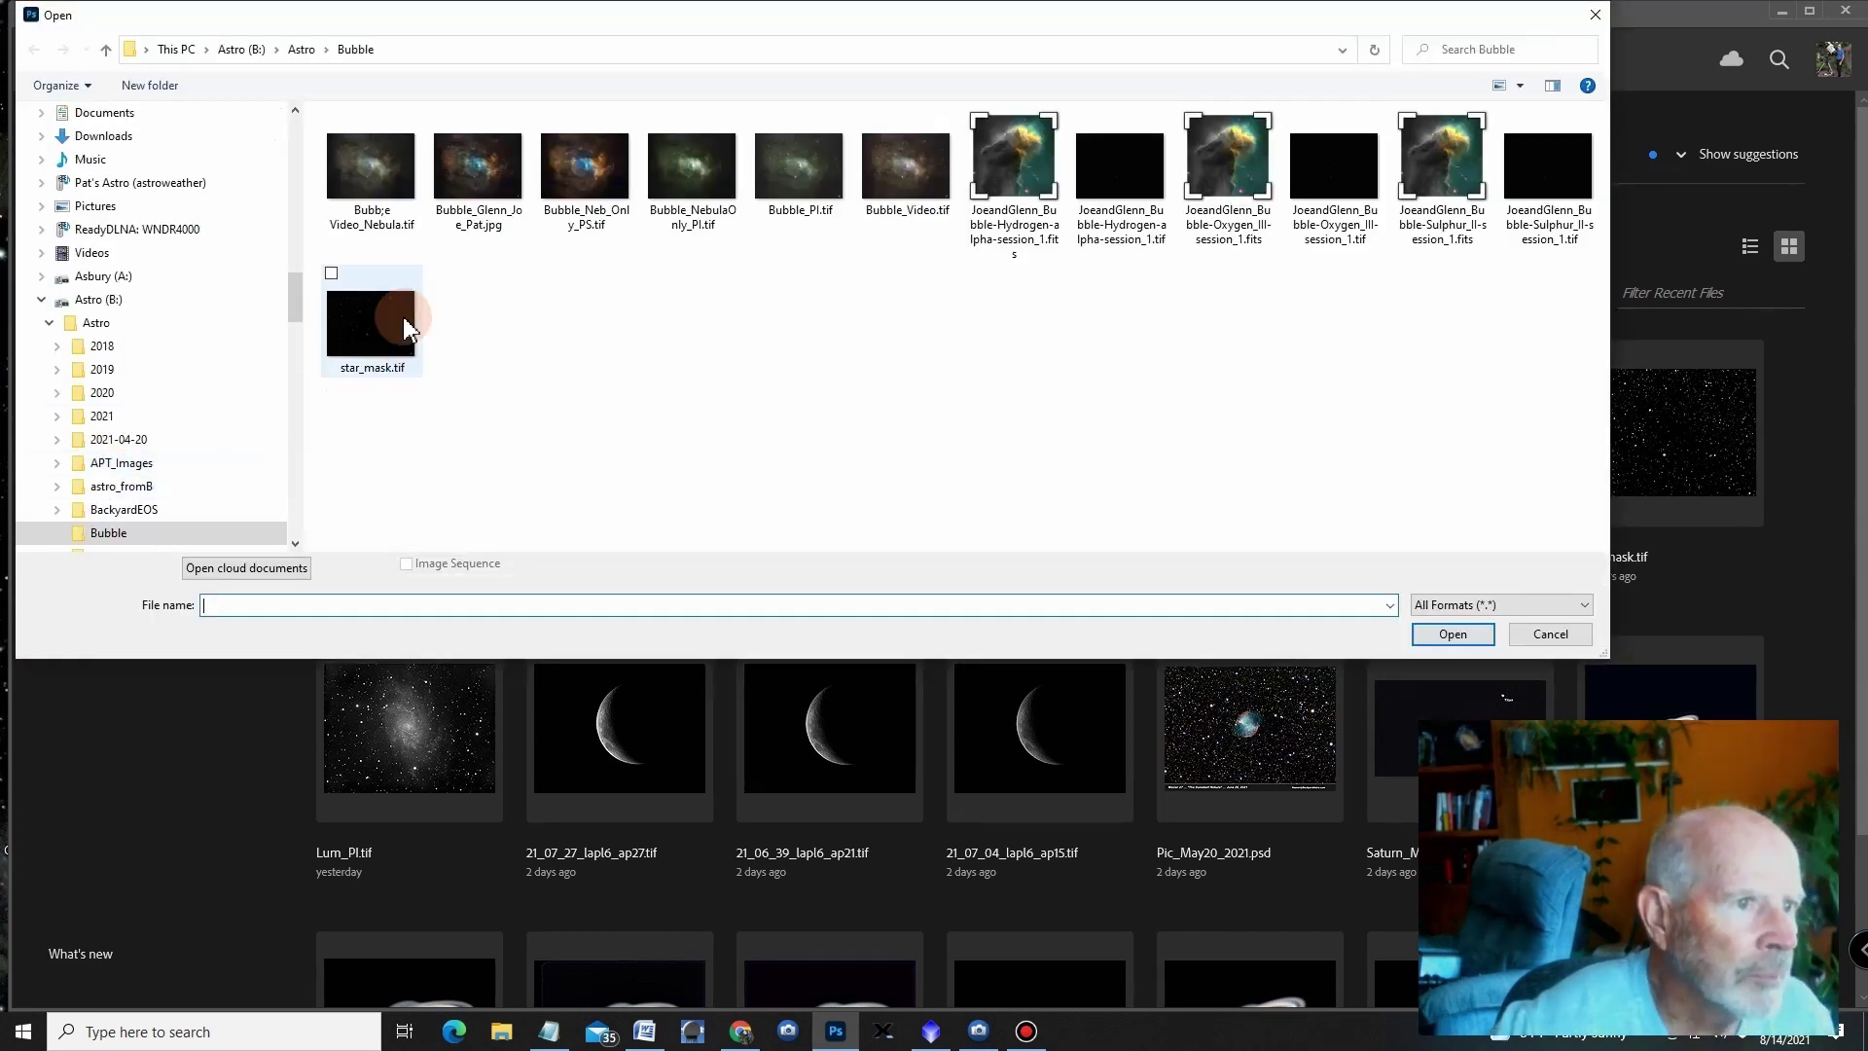
pyautogui.doubleClick(922, 183)
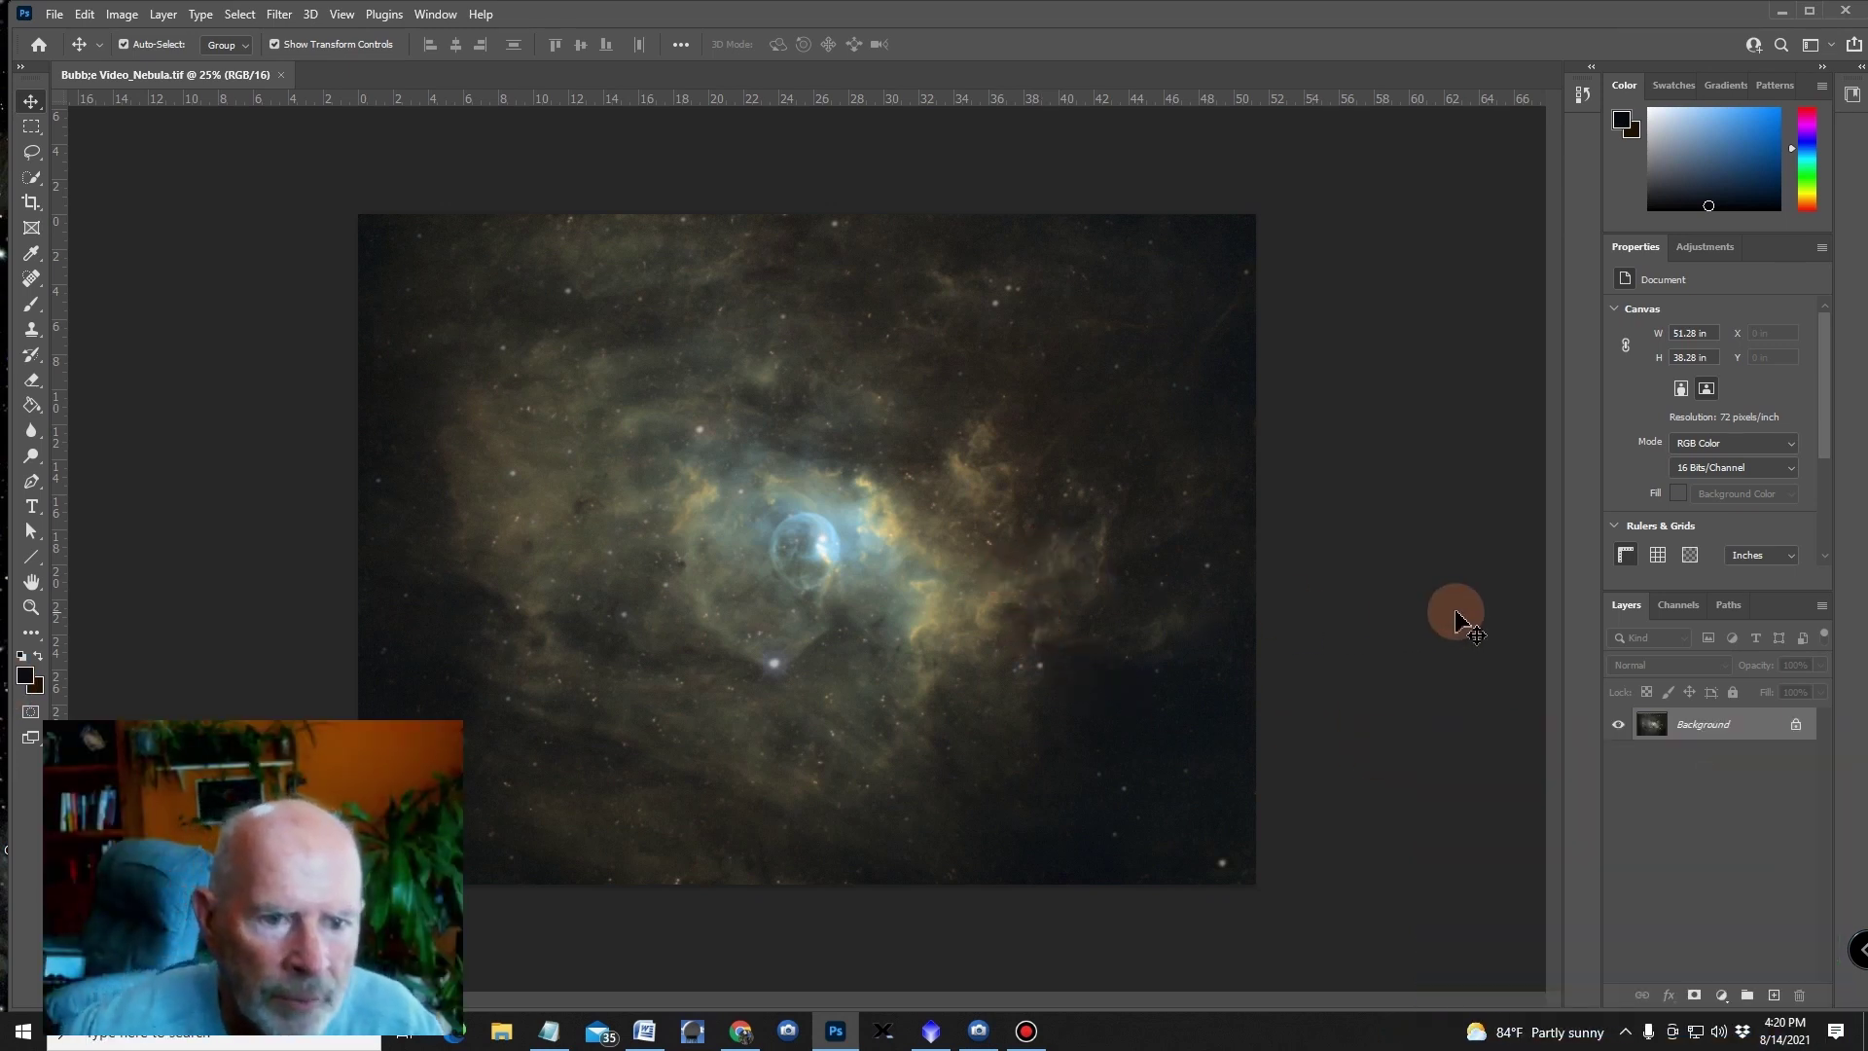
pyautogui.click(278, 15)
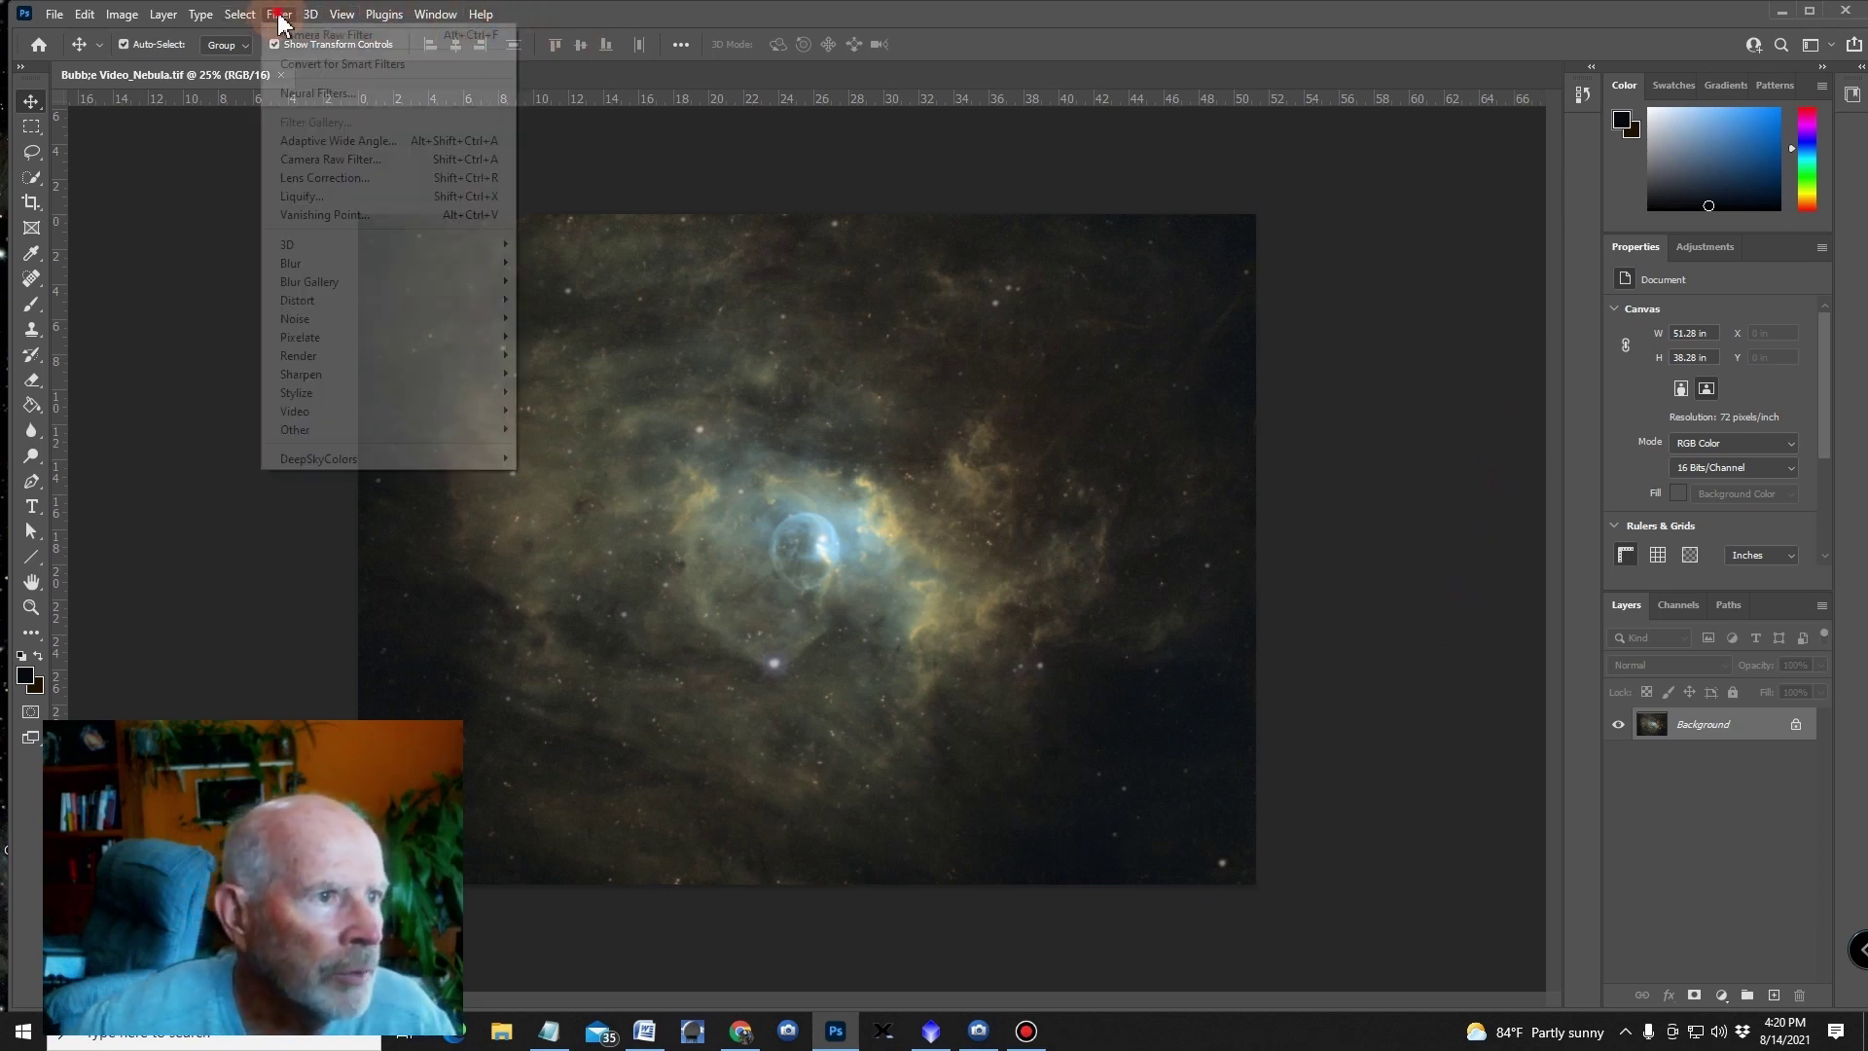
pyautogui.click(306, 161)
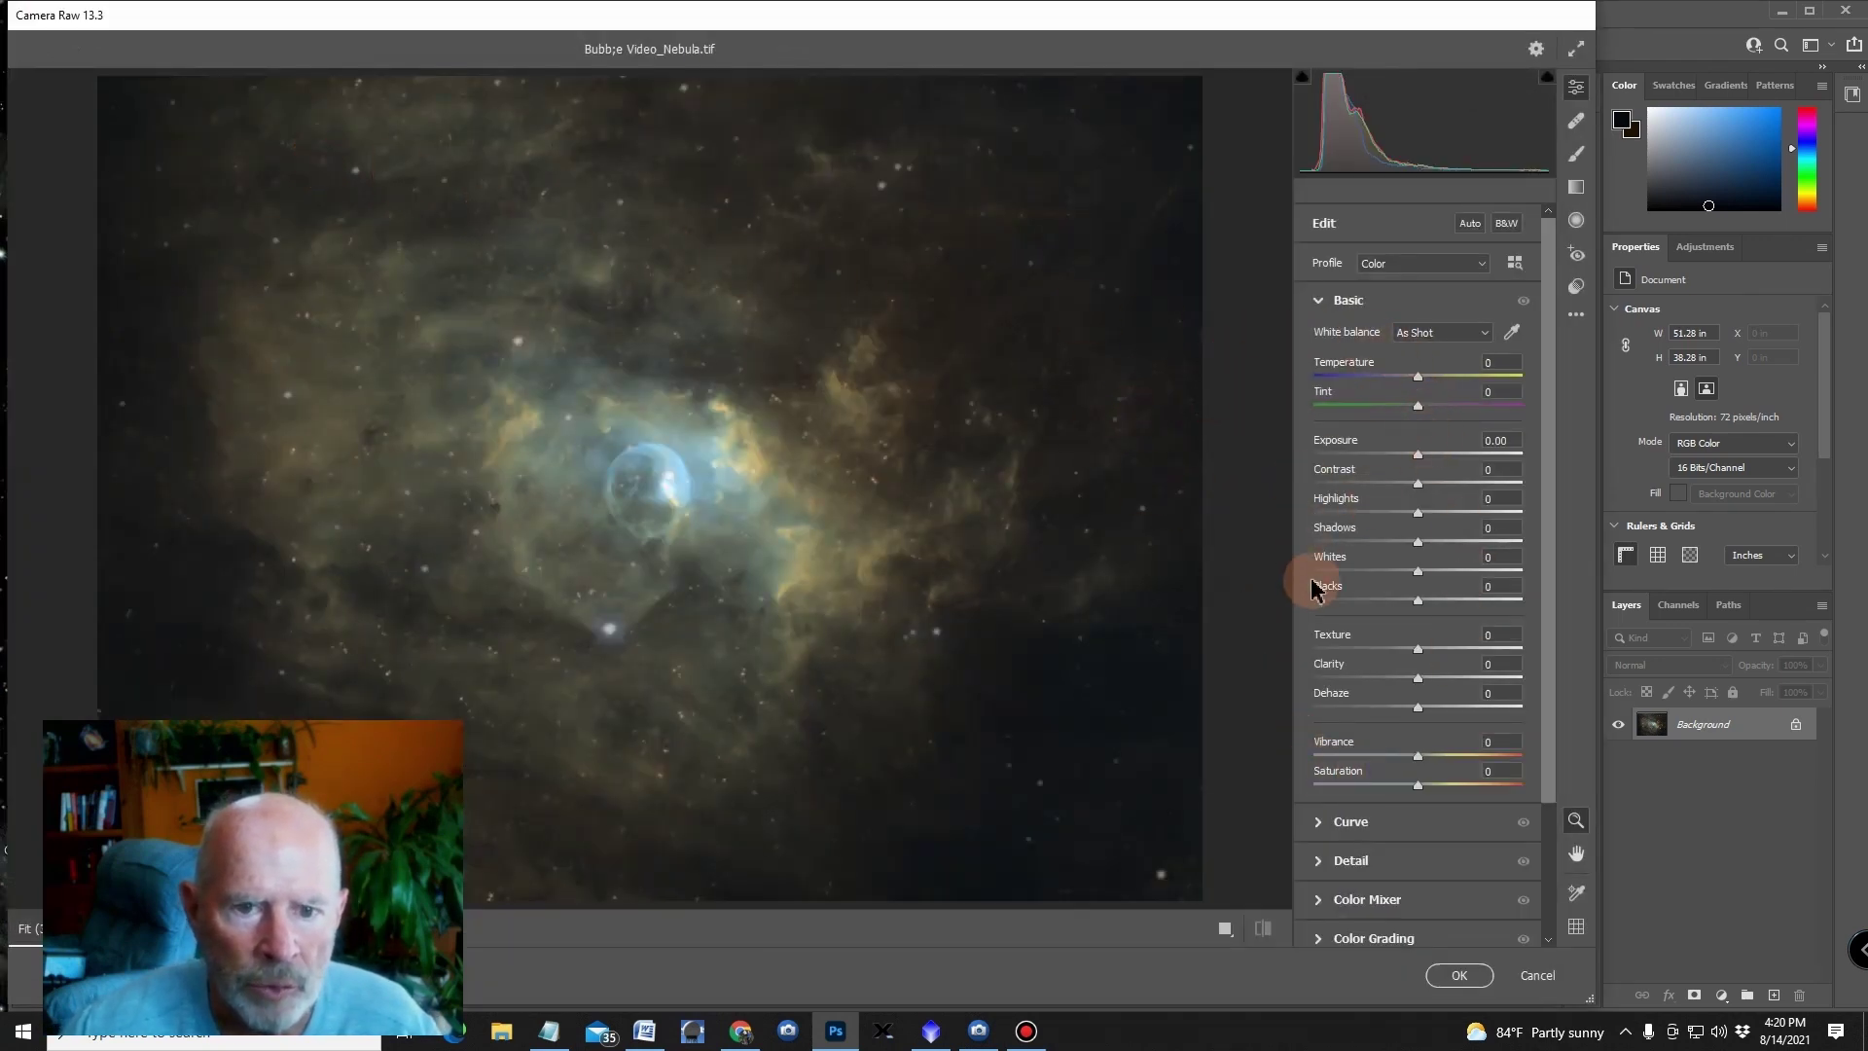
# - Look through the Curve, Detail and Color Mixer adjustment groups of the Camera Raw Filter
pyautogui.click(1316, 303)
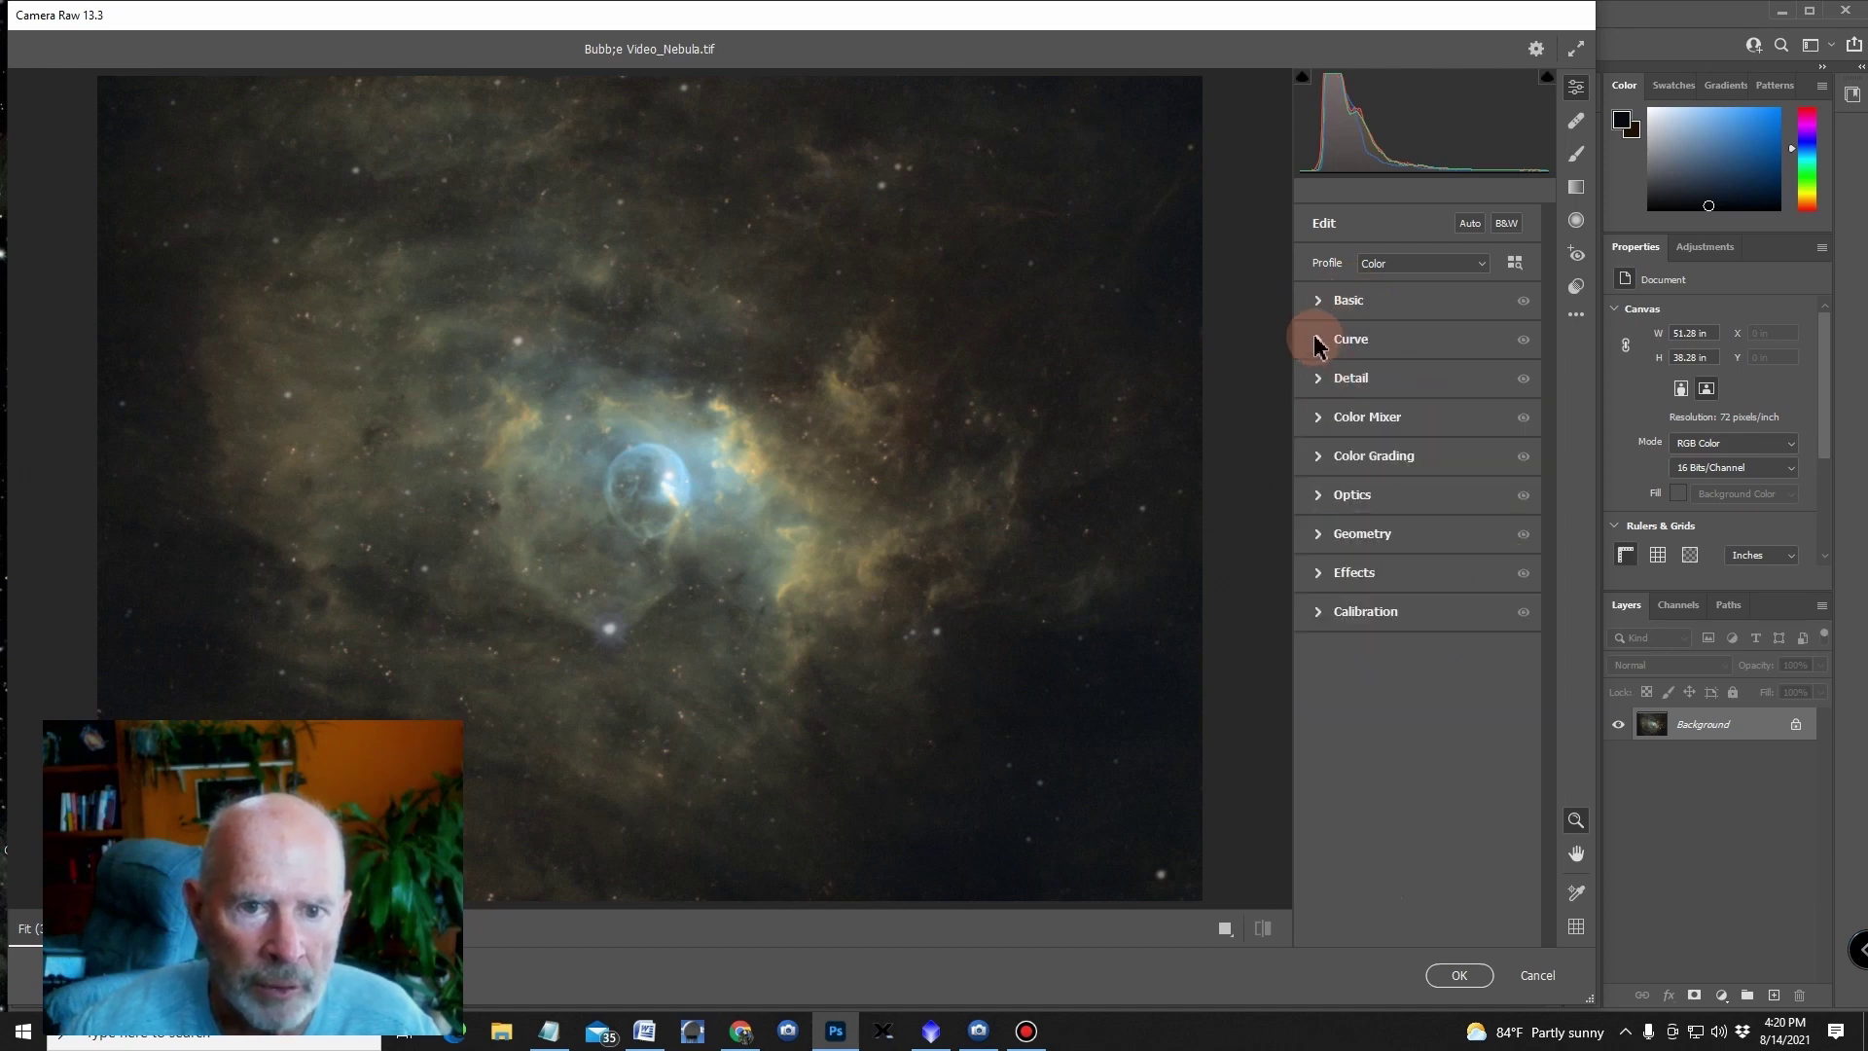
pyautogui.click(1318, 341)
pyautogui.click(1324, 343)
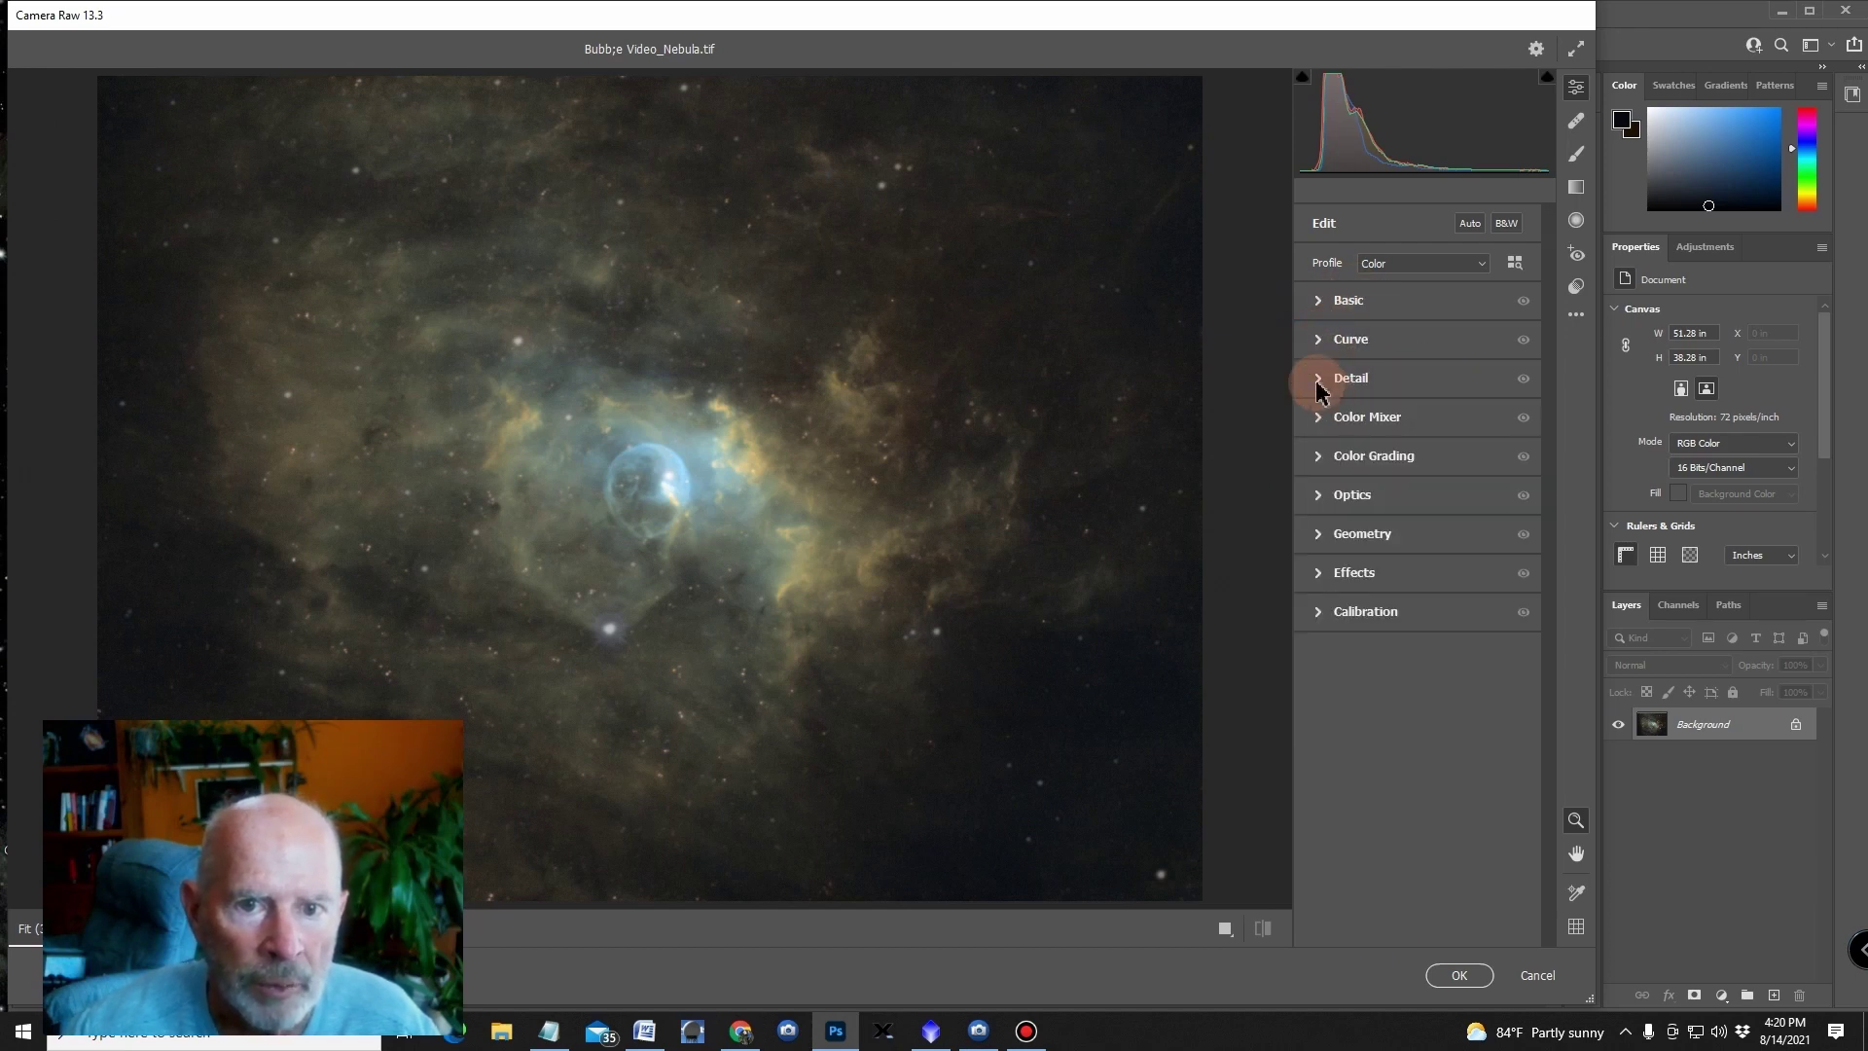
pyautogui.click(1317, 380)
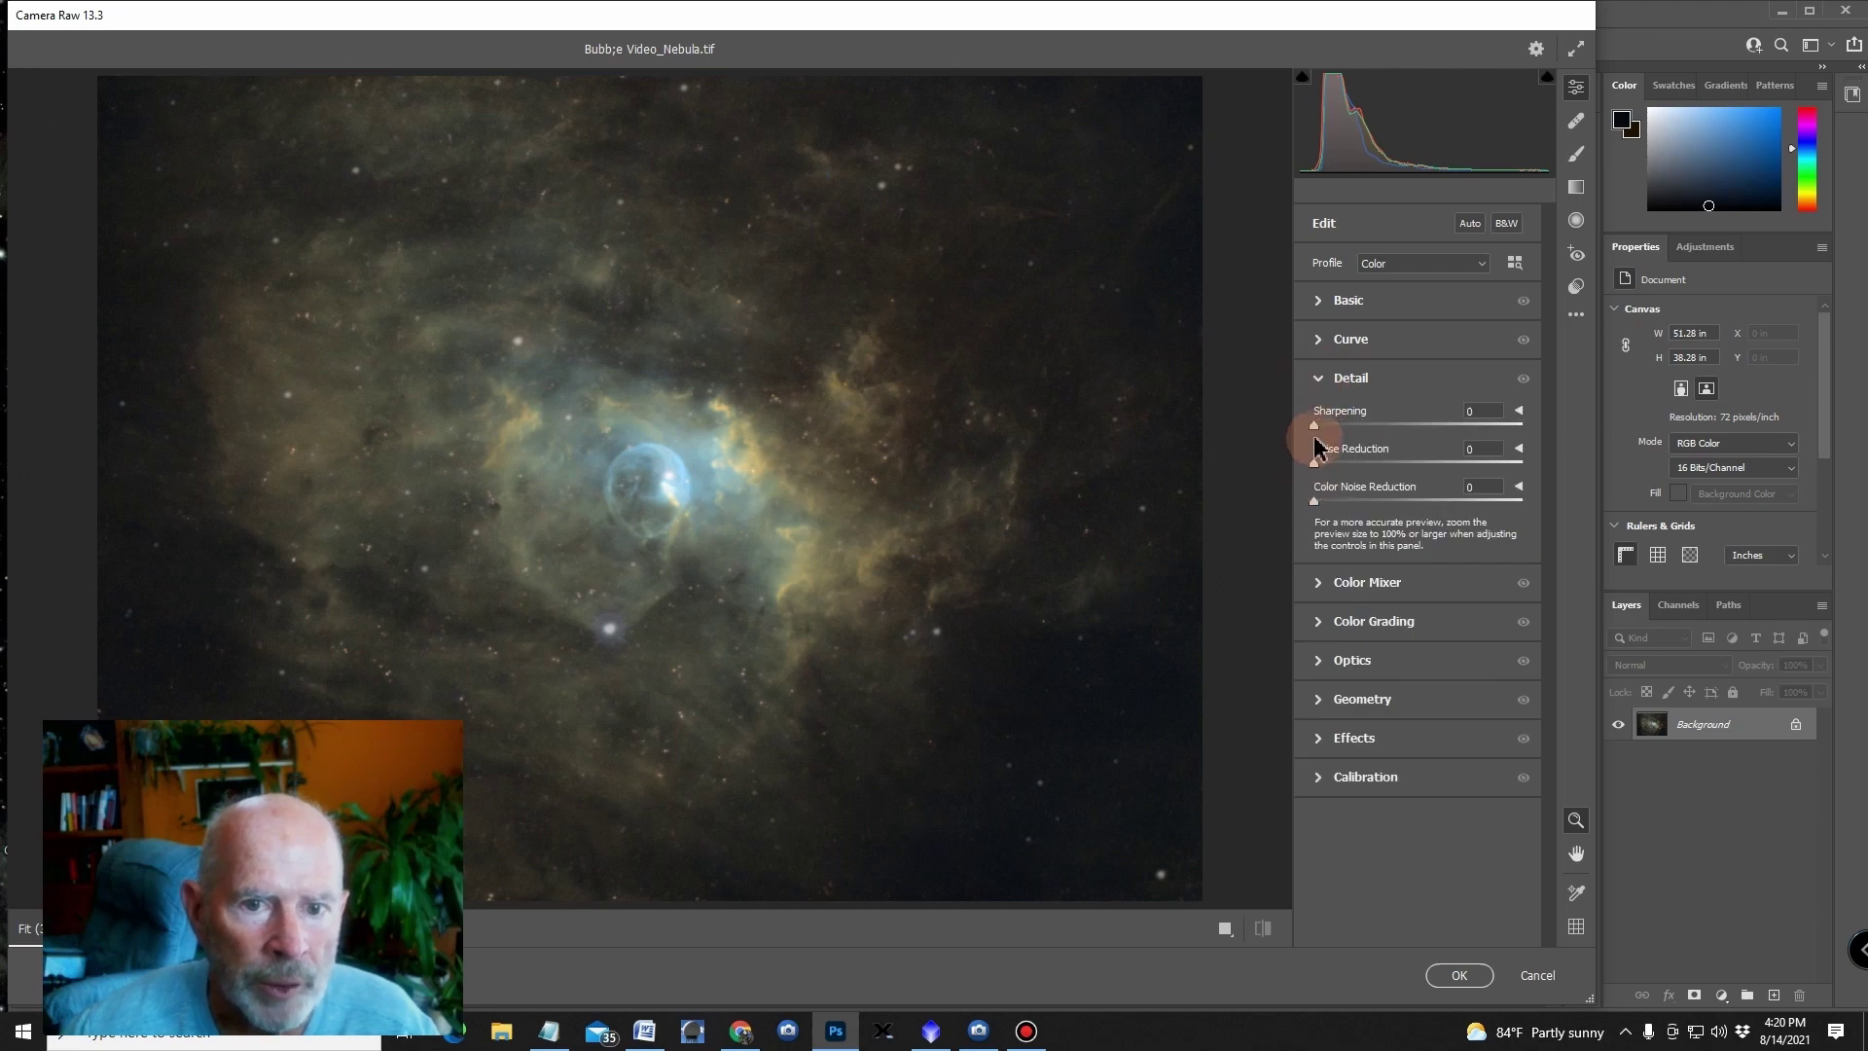
pyautogui.click(1319, 379)
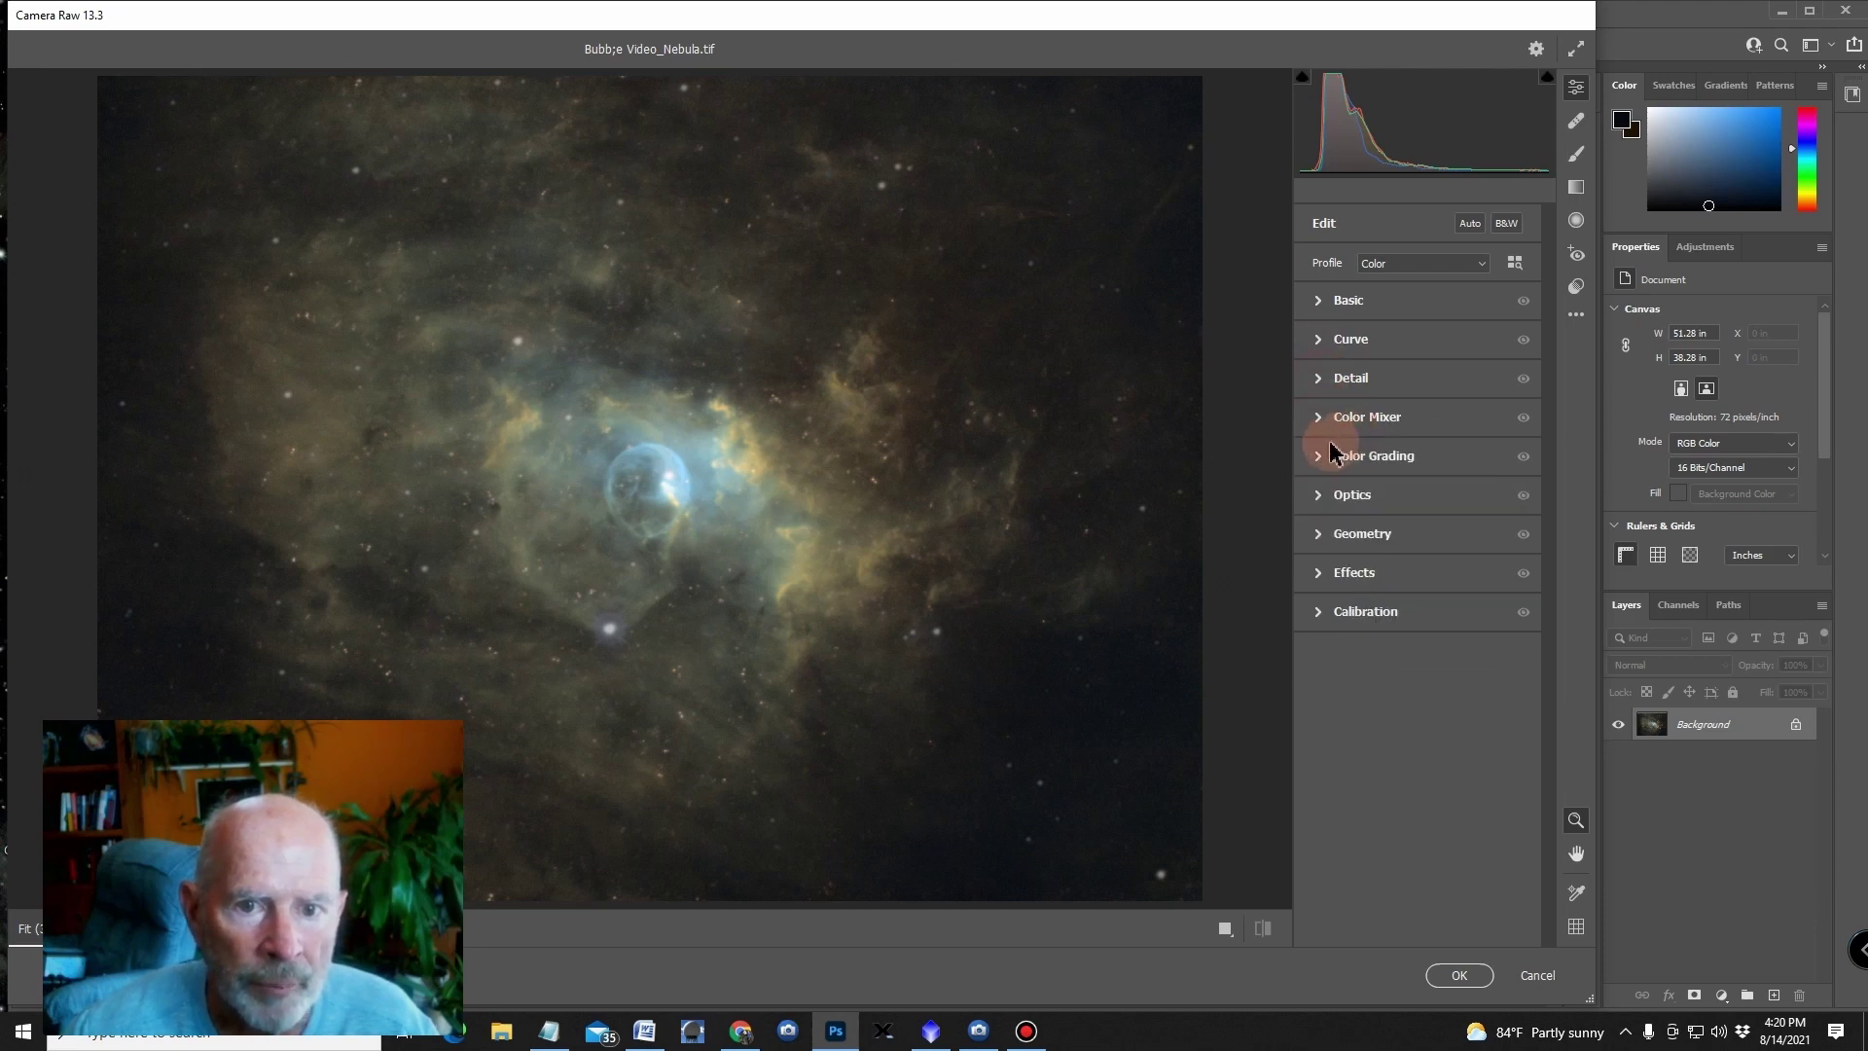
pyautogui.click(1320, 420)
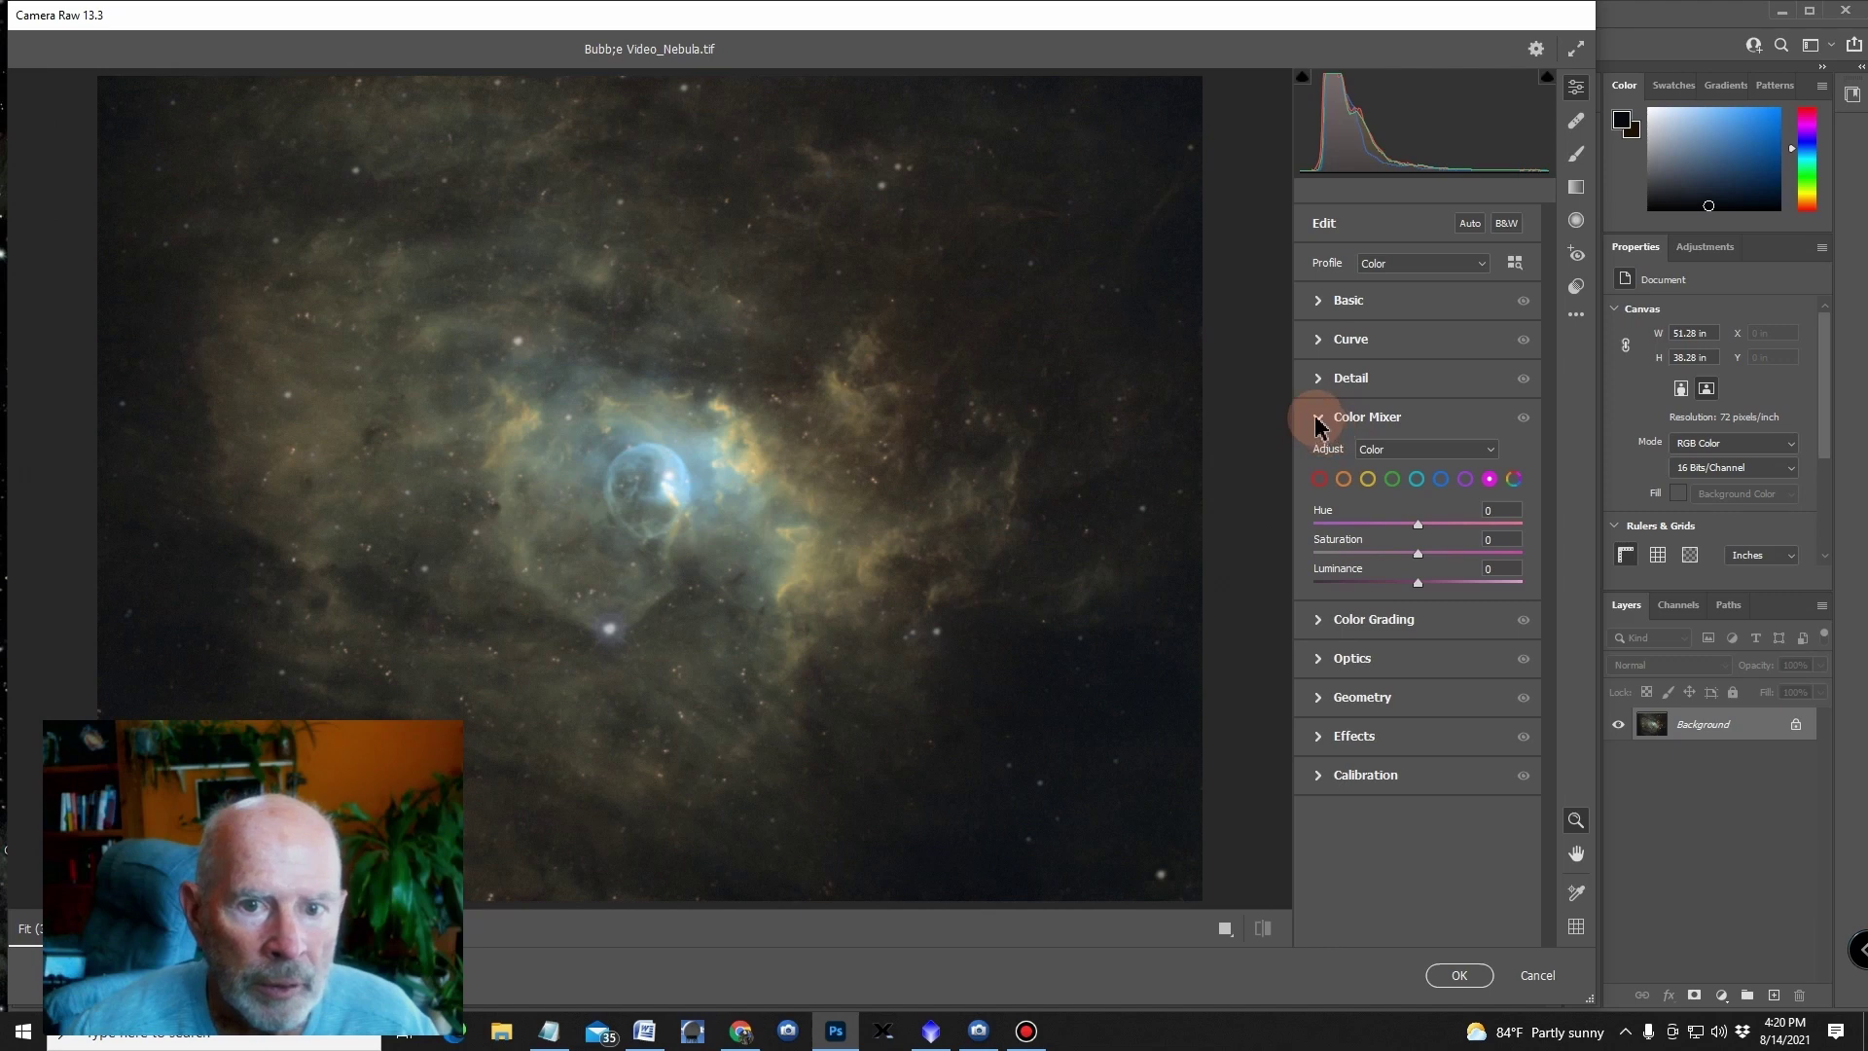
pyautogui.click(1318, 422)
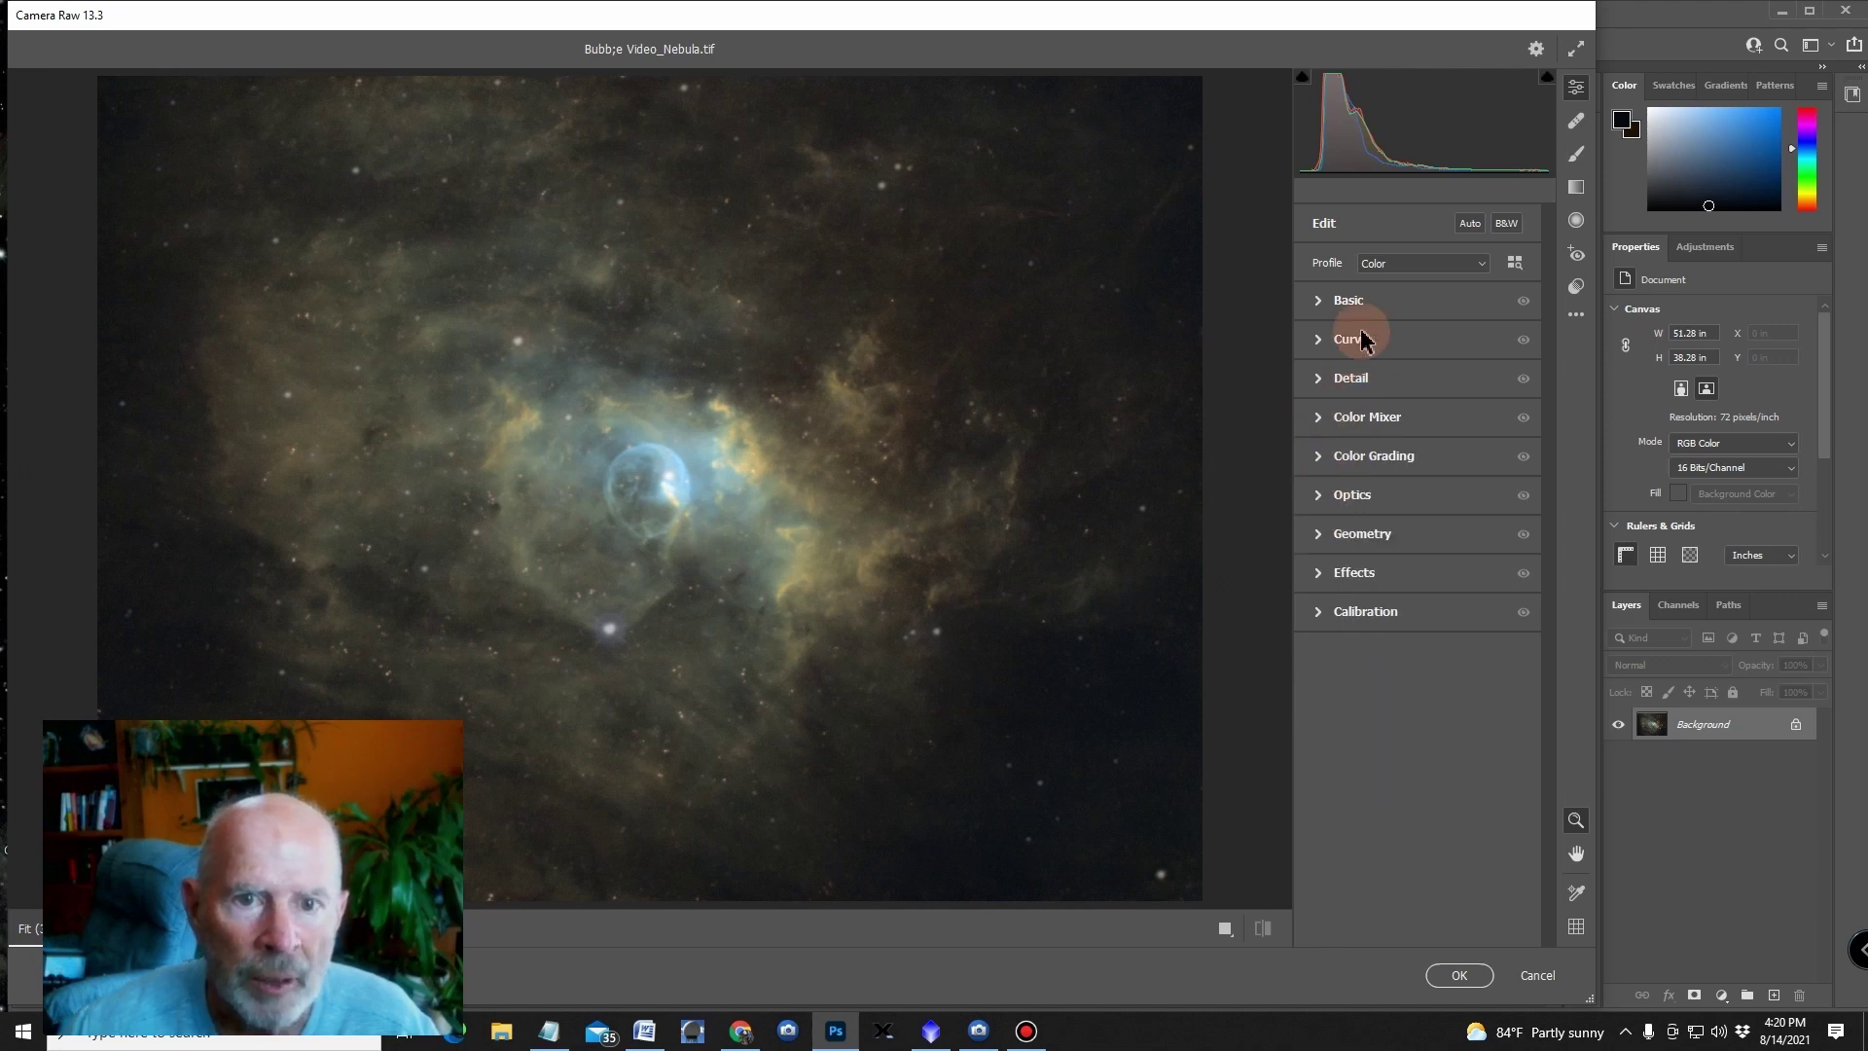
# - In the Basic adjustments, set contrast to +8, highlights to -22, shadows to +31, whites to -2 and blacks to -9
pyautogui.click(1320, 300)
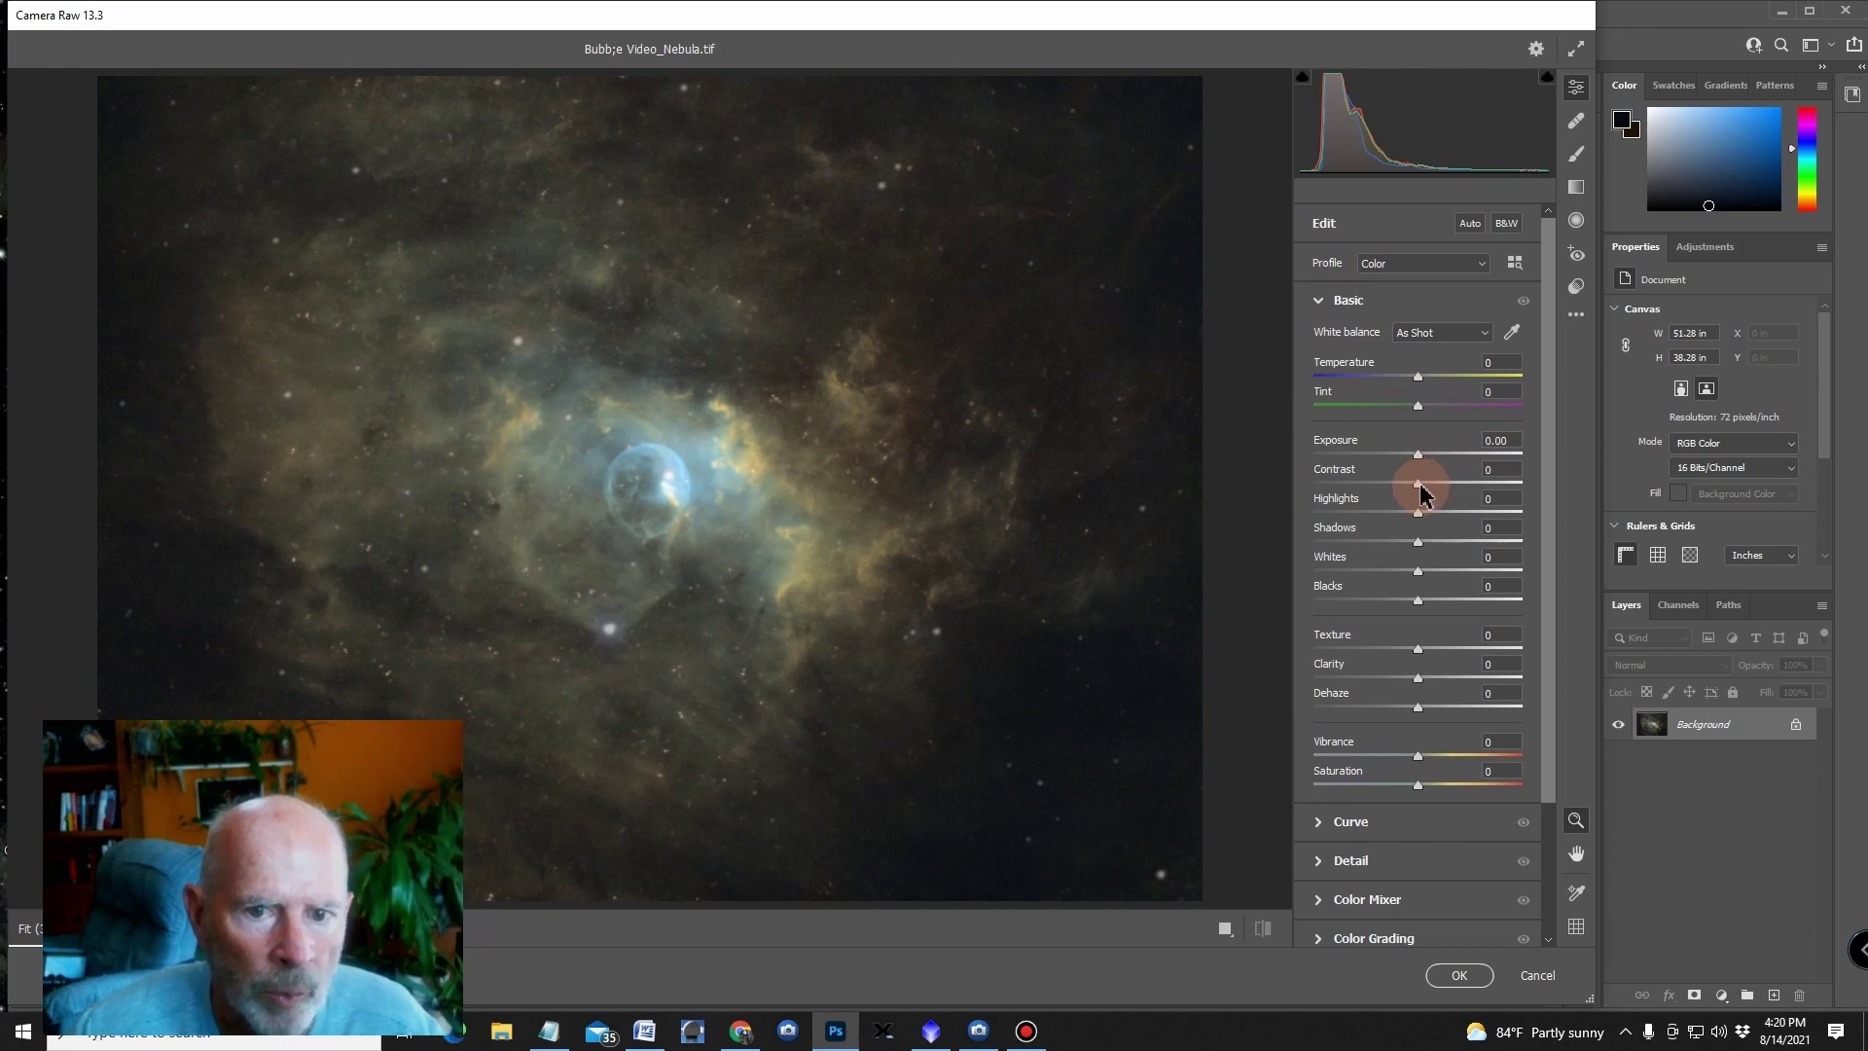
pyautogui.moveTo(1421, 491); pyautogui.dragTo(1432, 498)
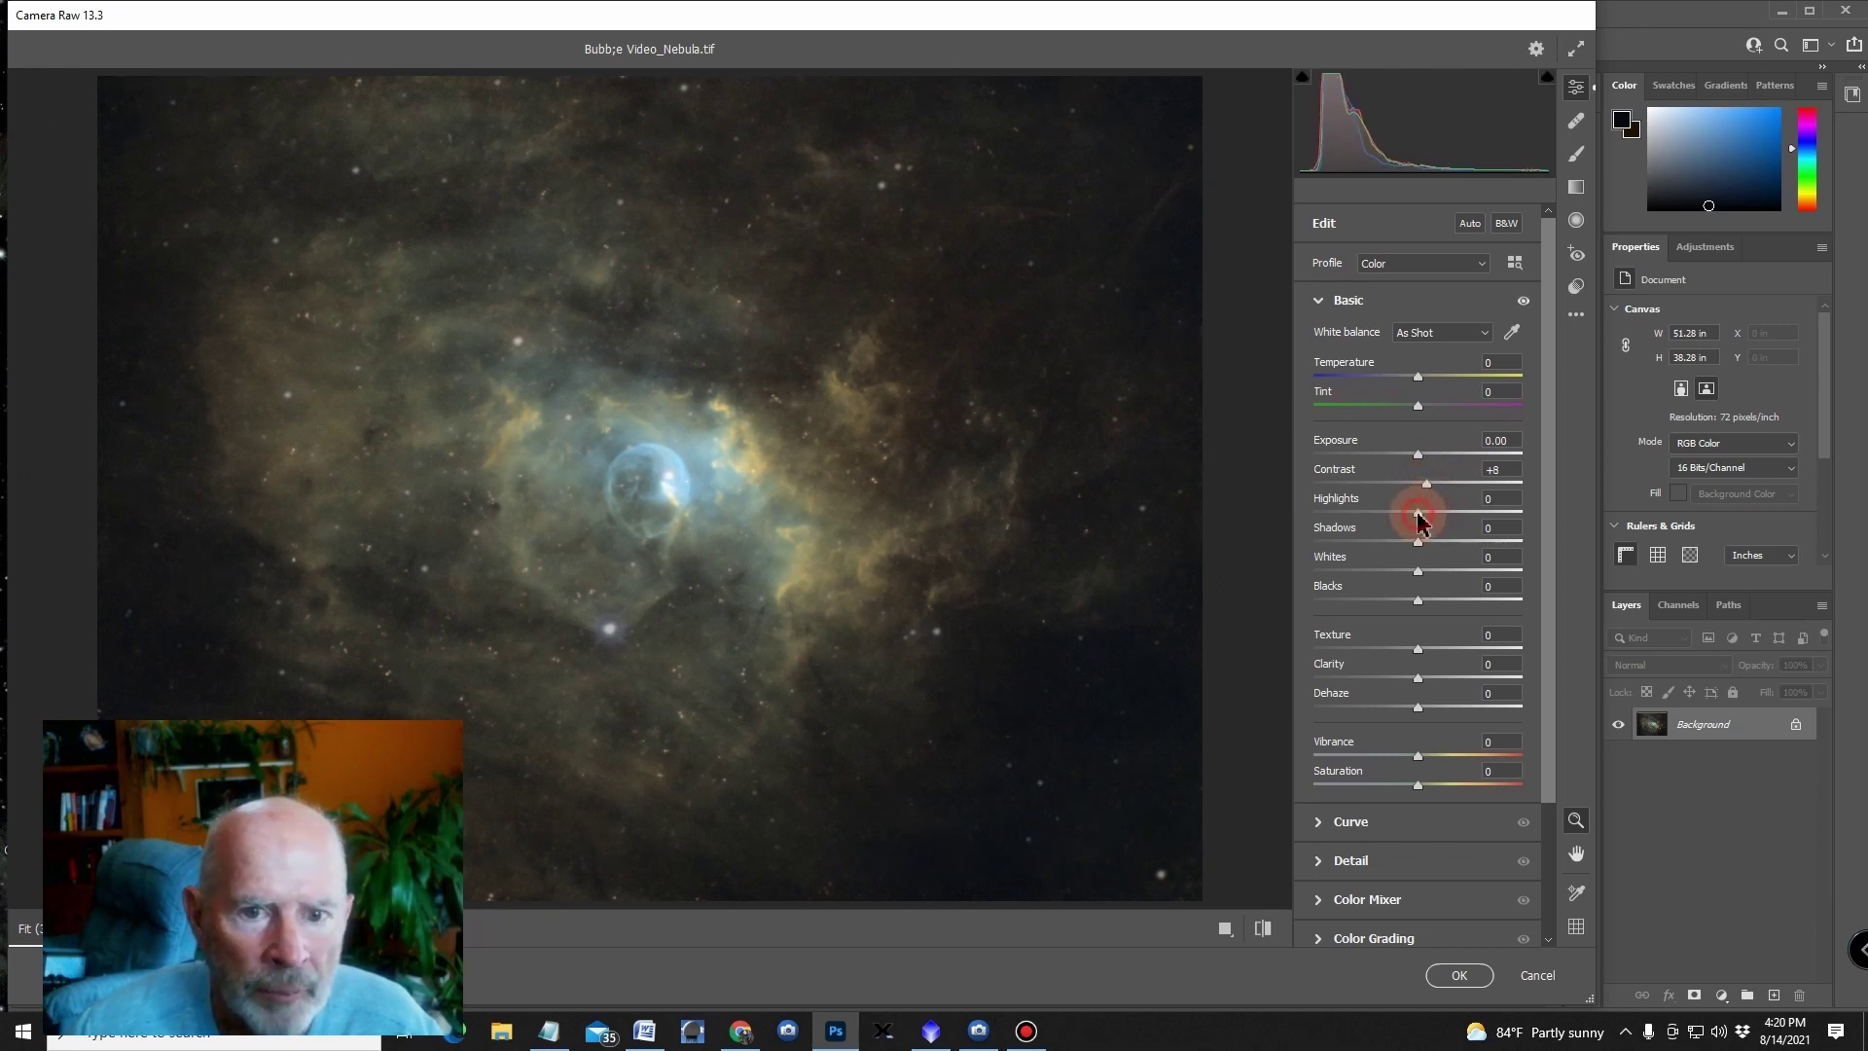
pyautogui.moveTo(1413, 517)
pyautogui.mouseDown()
pyautogui.moveTo(1376, 509)
pyautogui.moveTo(1421, 525)
pyautogui.moveTo(1395, 528)
pyautogui.mouseUp()
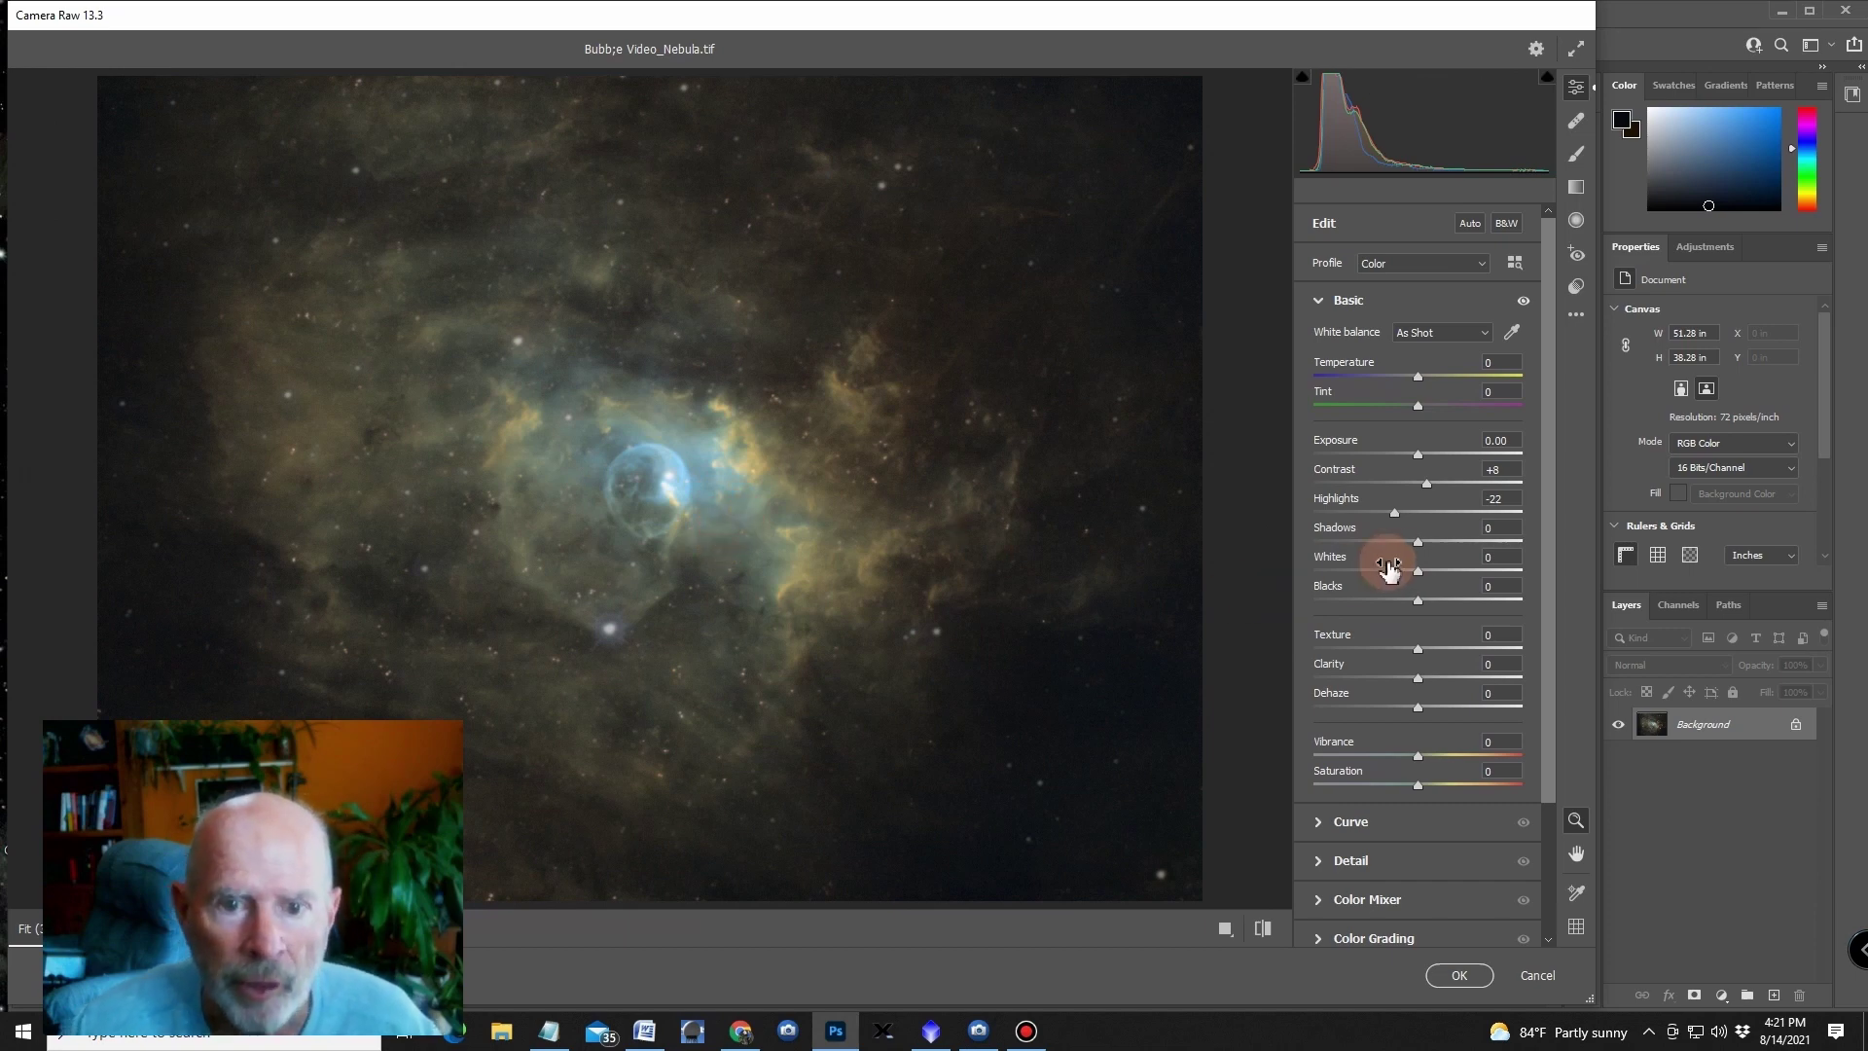
pyautogui.moveTo(1413, 542); pyautogui.dragTo(1409, 613)
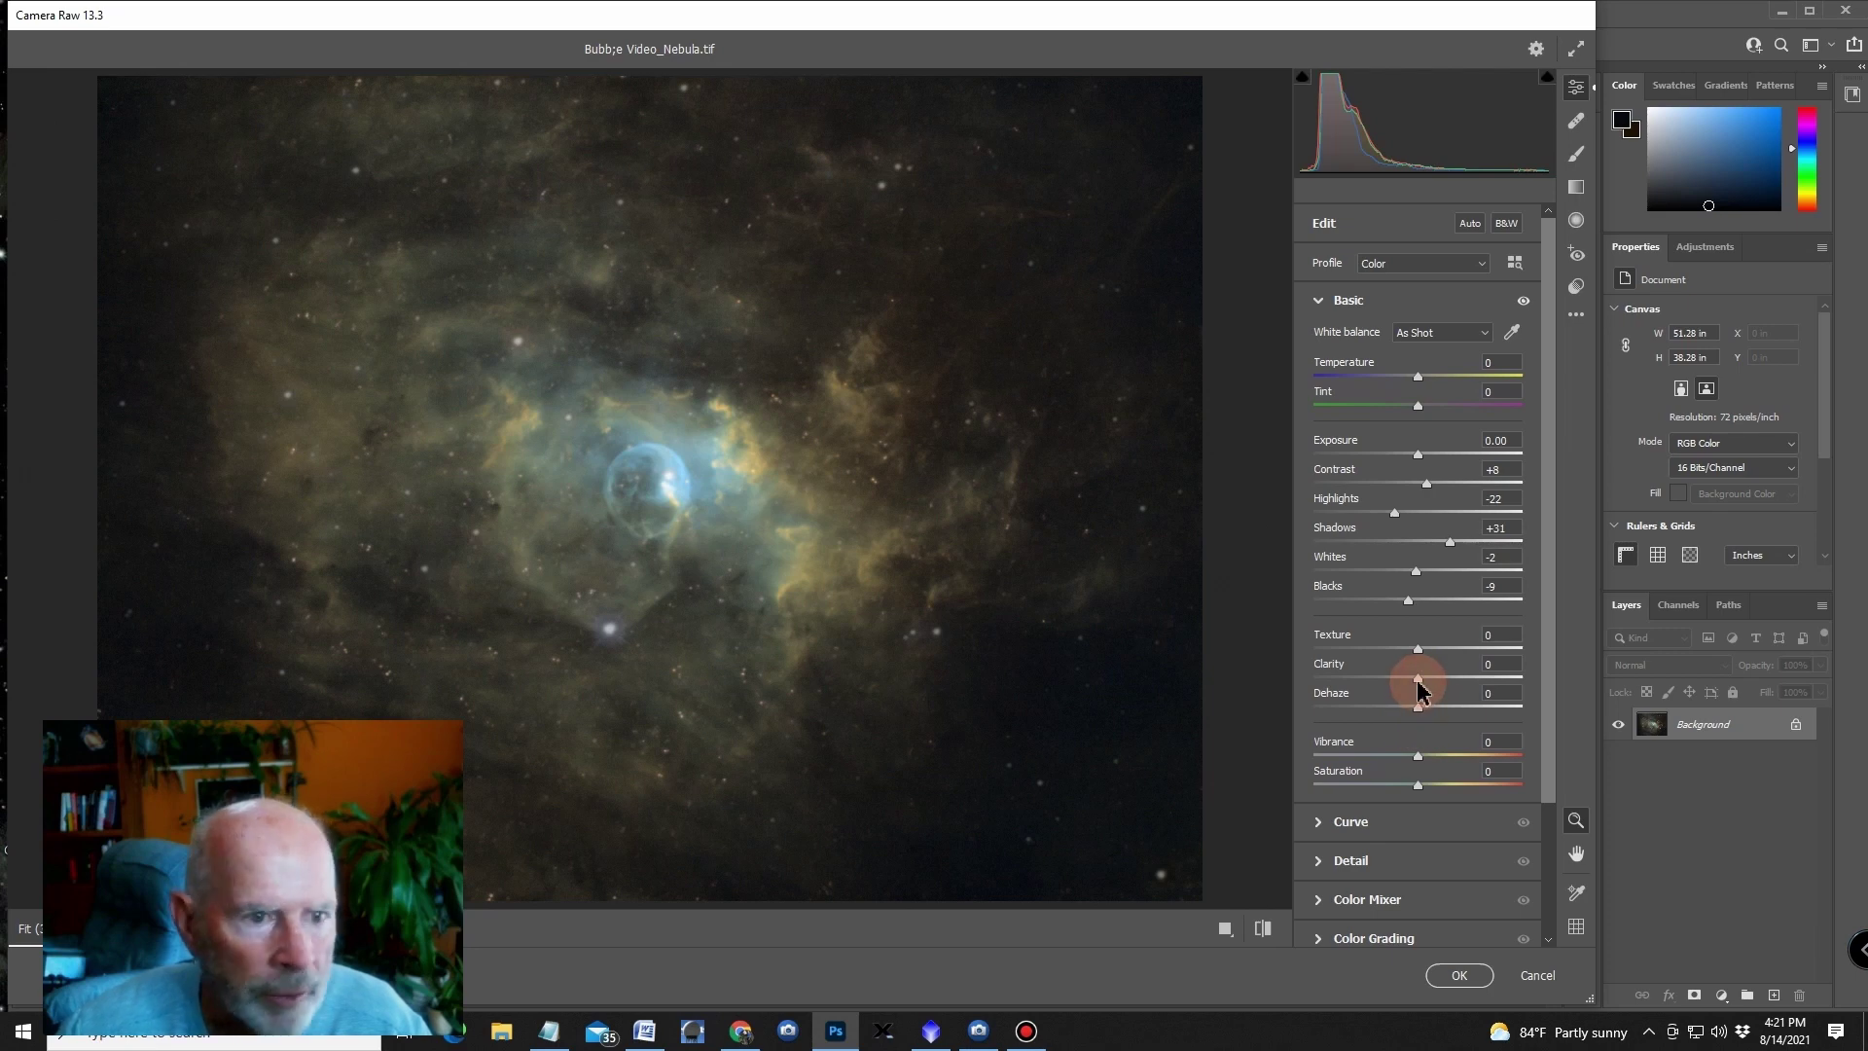
# - Set the nebula image's clarity to +28, texture to -1 and dehaze to +20
pyautogui.moveTo(1445, 691); pyautogui.dragTo(1486, 699)
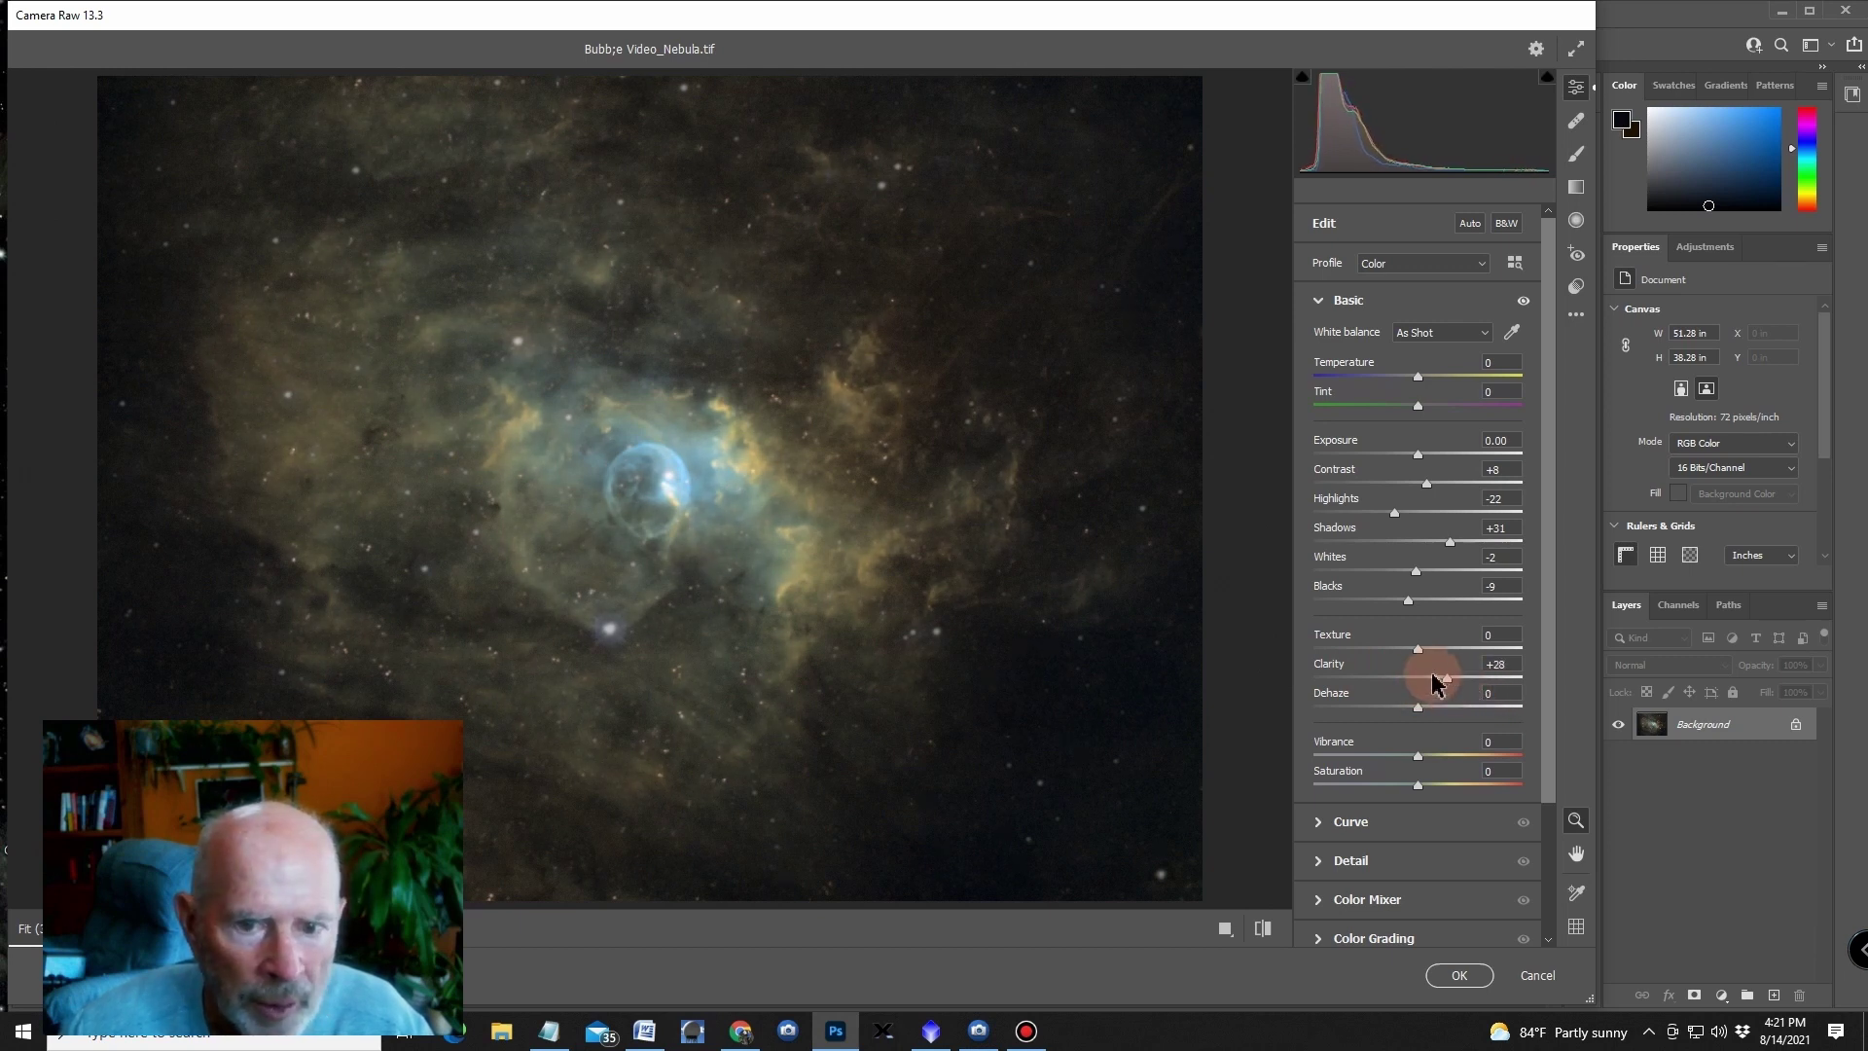
pyautogui.moveTo(1417, 651)
pyautogui.mouseDown()
pyautogui.moveTo(1264, 633)
pyautogui.moveTo(1505, 671)
pyautogui.moveTo(1417, 659)
pyautogui.mouseUp()
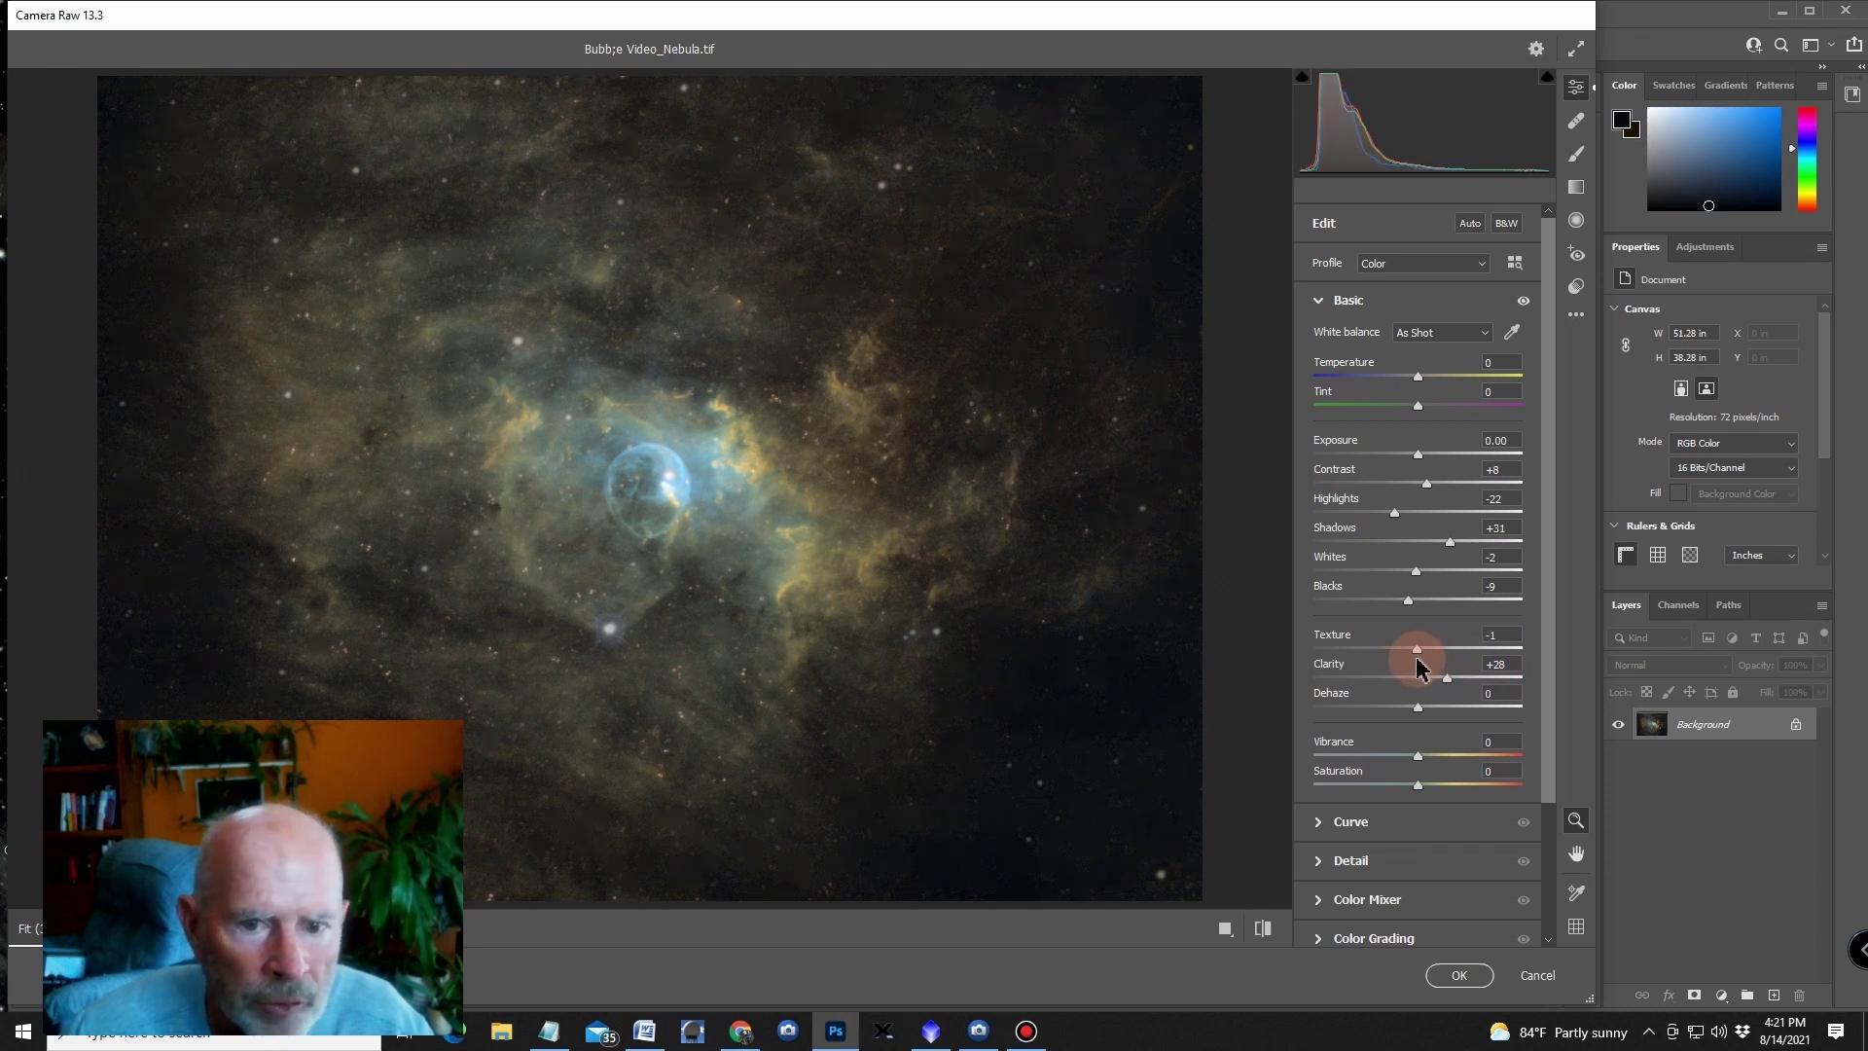
pyautogui.moveTo(1416, 707); pyautogui.dragTo(1447, 745)
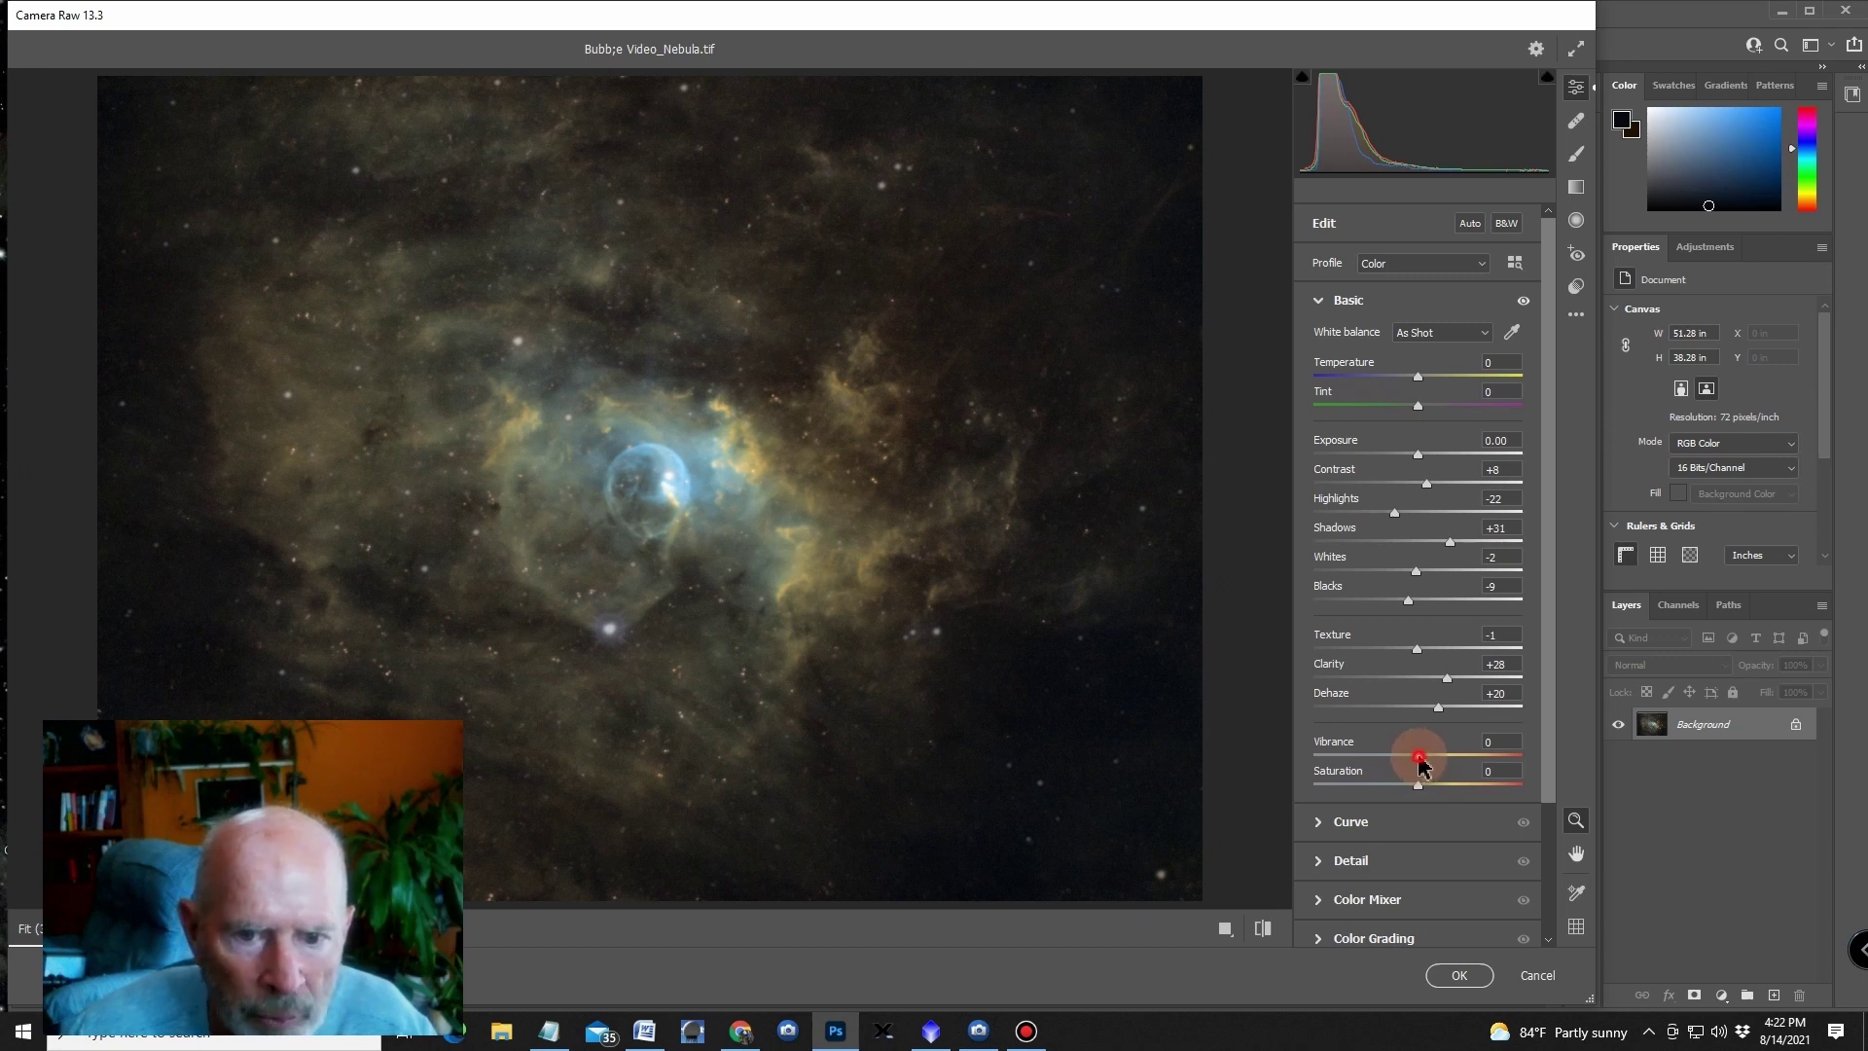
# - Set vibrance to +8 and saturation to +5, and apply the Camera Raw adjustments to the image
pyautogui.moveTo(1417, 758)
pyautogui.mouseDown()
pyautogui.moveTo(1479, 762)
pyautogui.moveTo(1346, 757)
pyautogui.moveTo(1485, 763)
pyautogui.moveTo(1420, 786)
pyautogui.mouseUp()
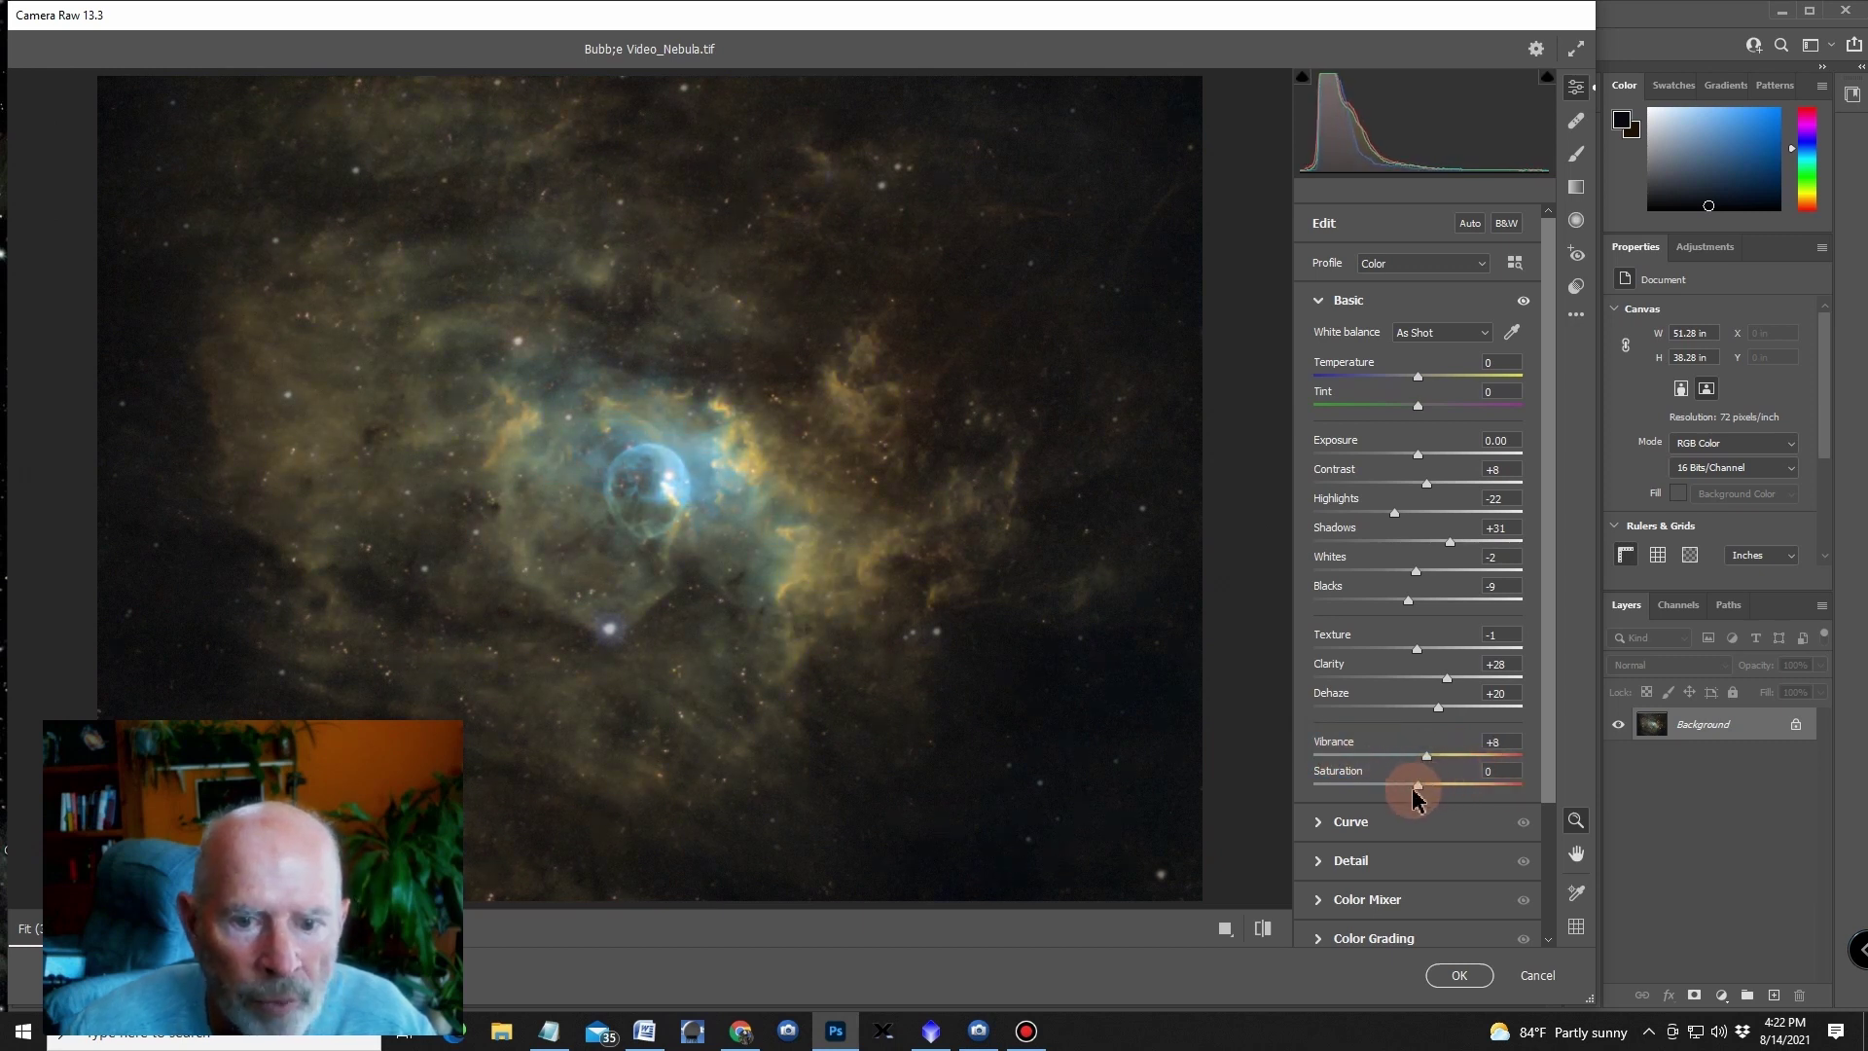
pyautogui.moveTo(1417, 788)
pyautogui.mouseDown()
pyautogui.moveTo(1451, 784)
pyautogui.moveTo(1375, 785)
pyautogui.moveTo(1439, 807)
pyautogui.moveTo(1419, 809)
pyautogui.mouseUp()
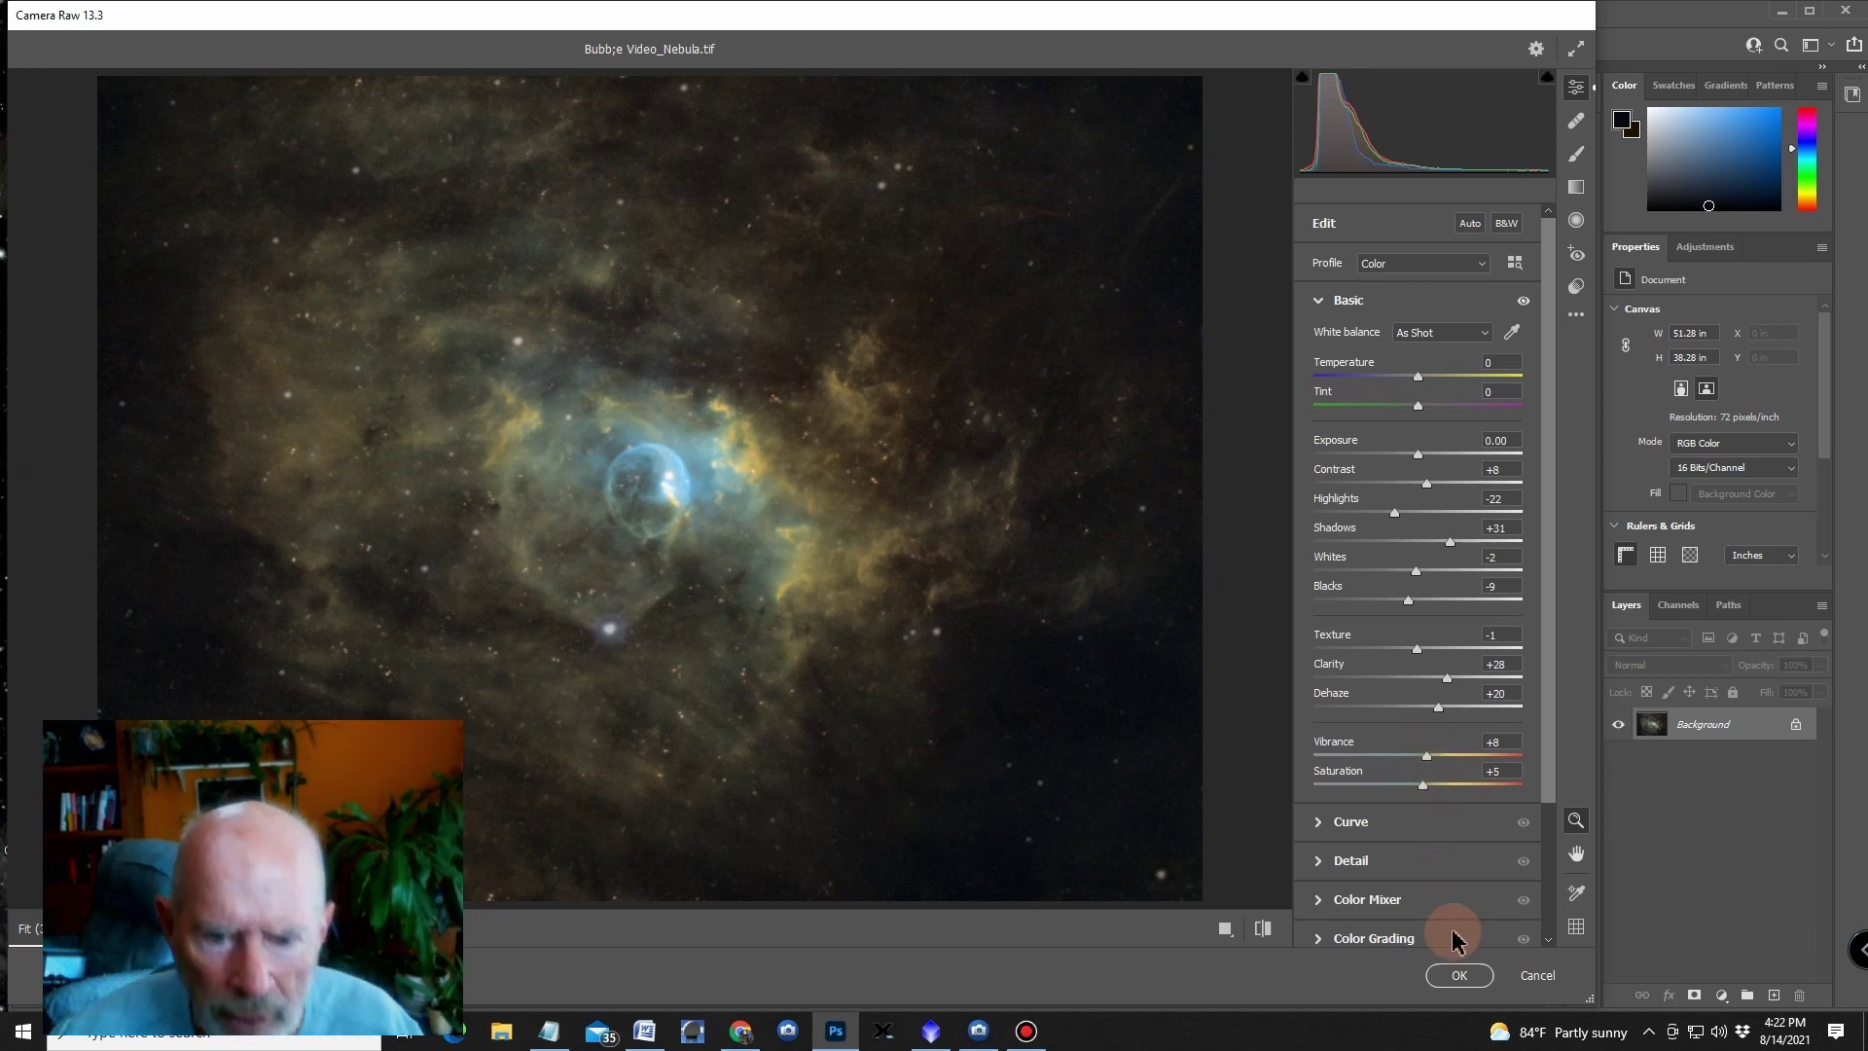
pyautogui.click(1458, 975)
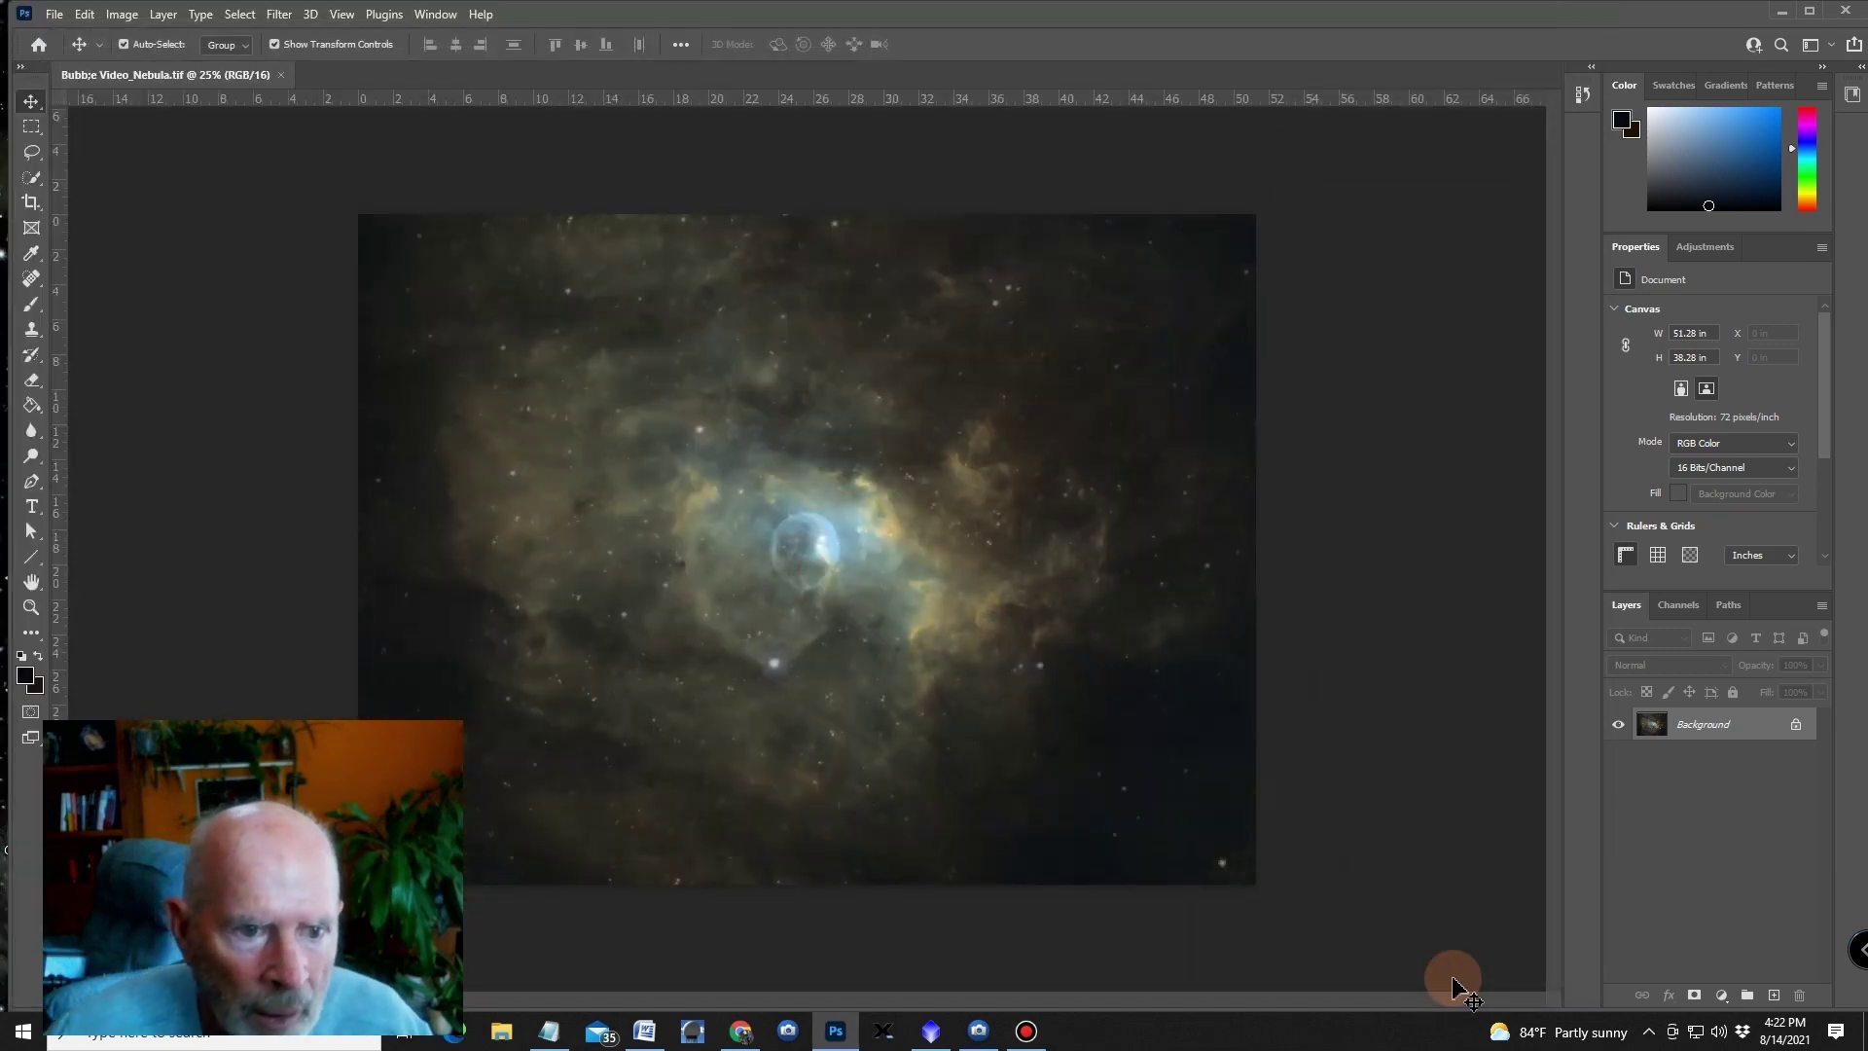
# - Duplicate the Background layer of the nebula image and make the copy the active layer
pyautogui.rightClick(1713, 726)
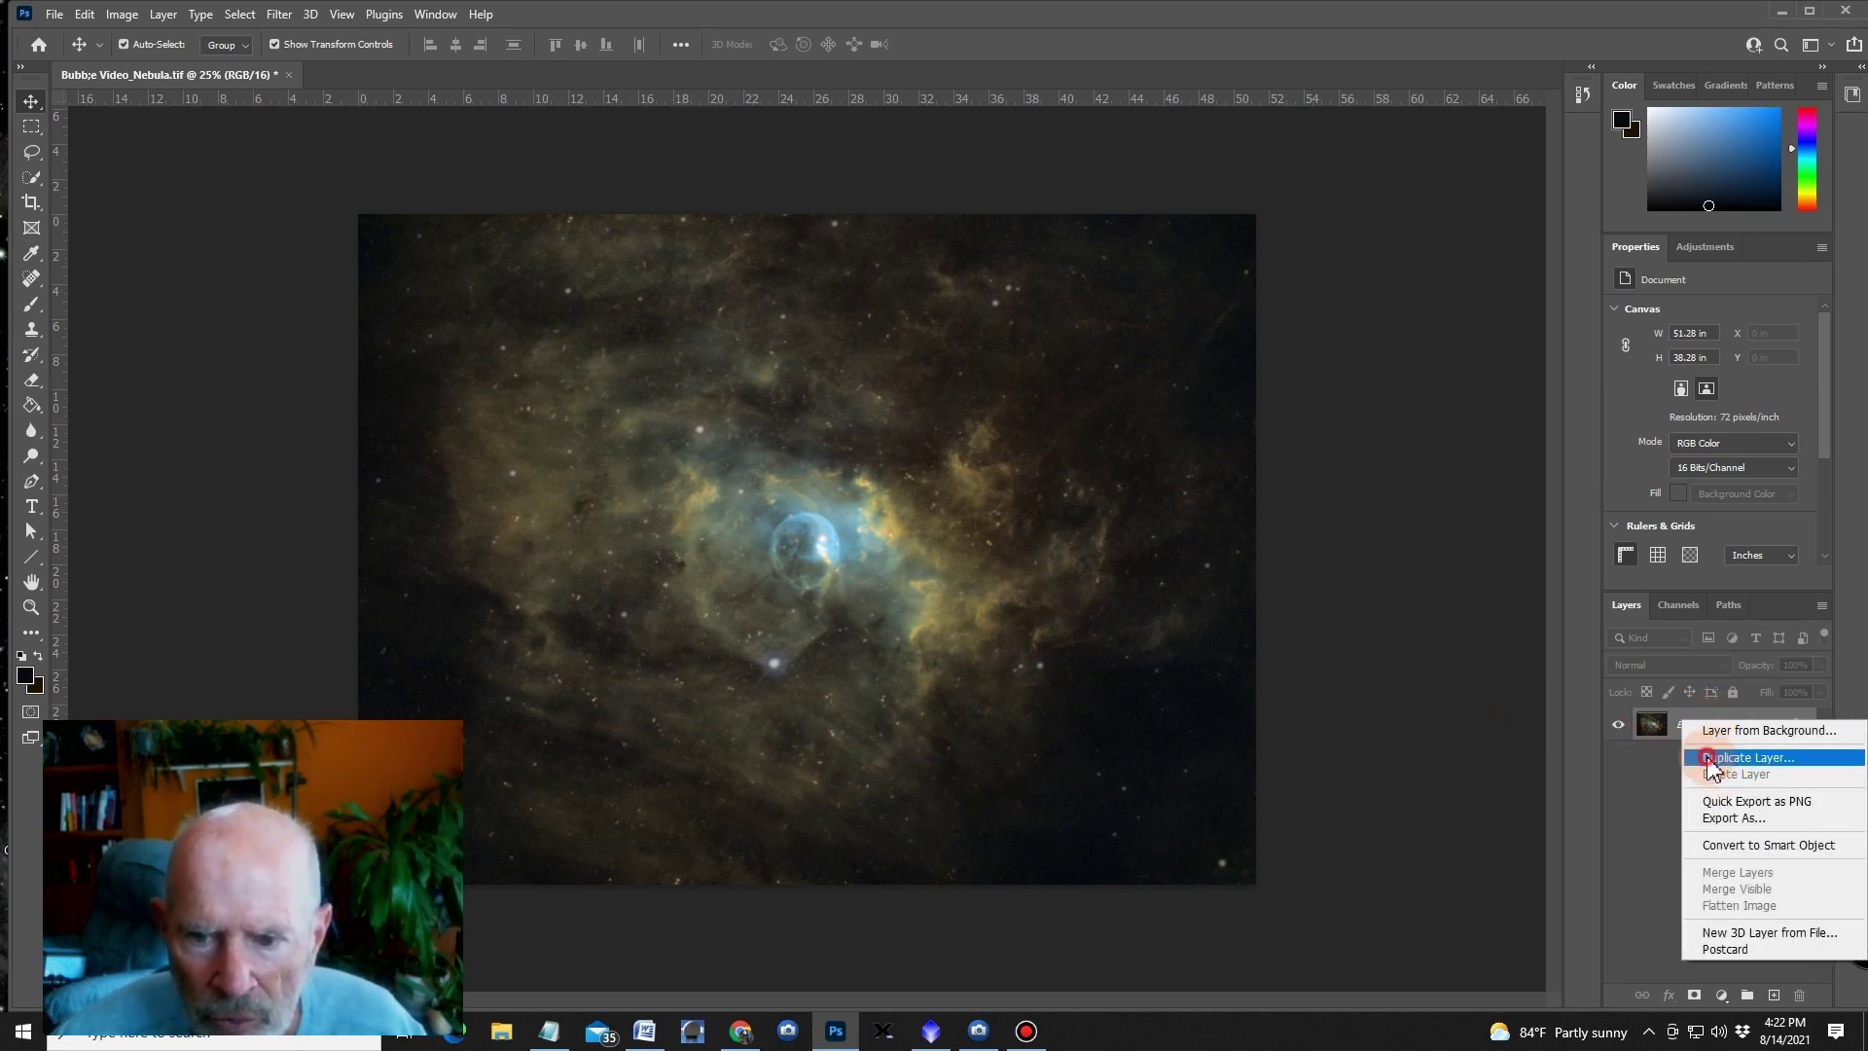
pyautogui.click(1712, 765)
pyautogui.click(1095, 313)
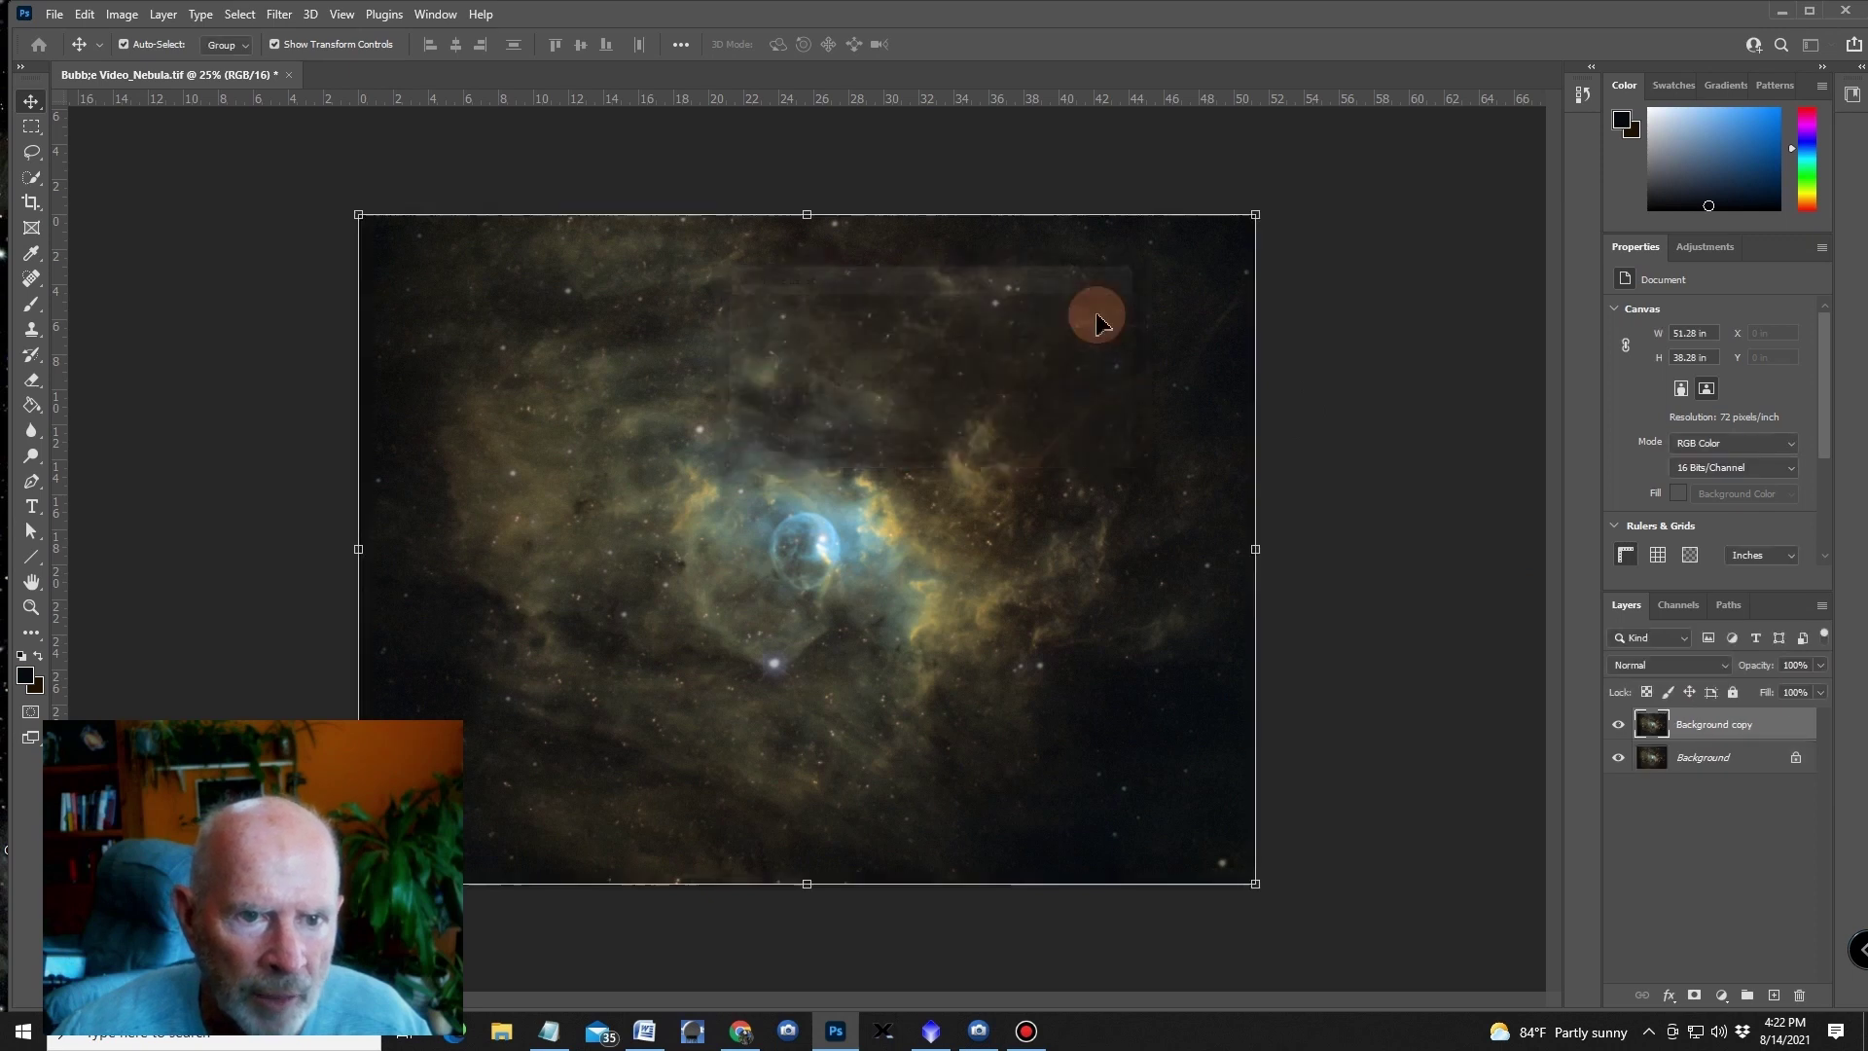
pyautogui.click(1718, 782)
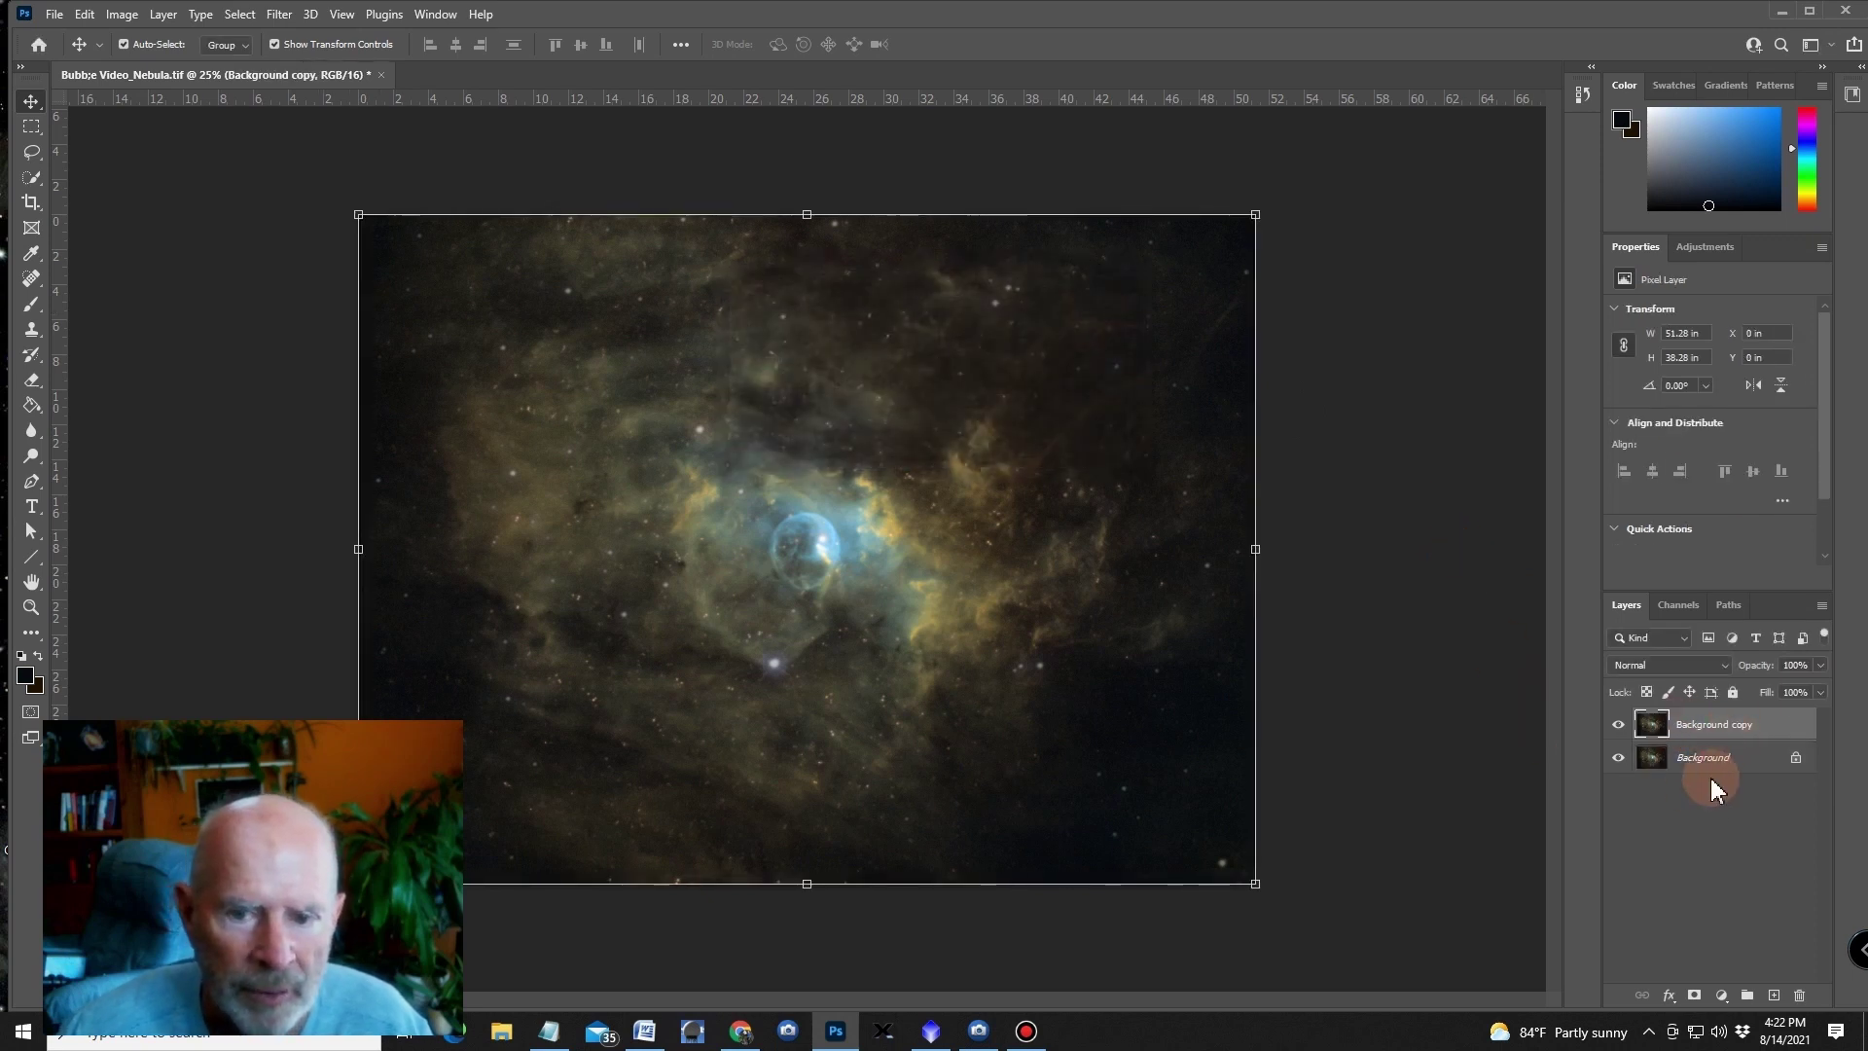
pyautogui.click(1690, 726)
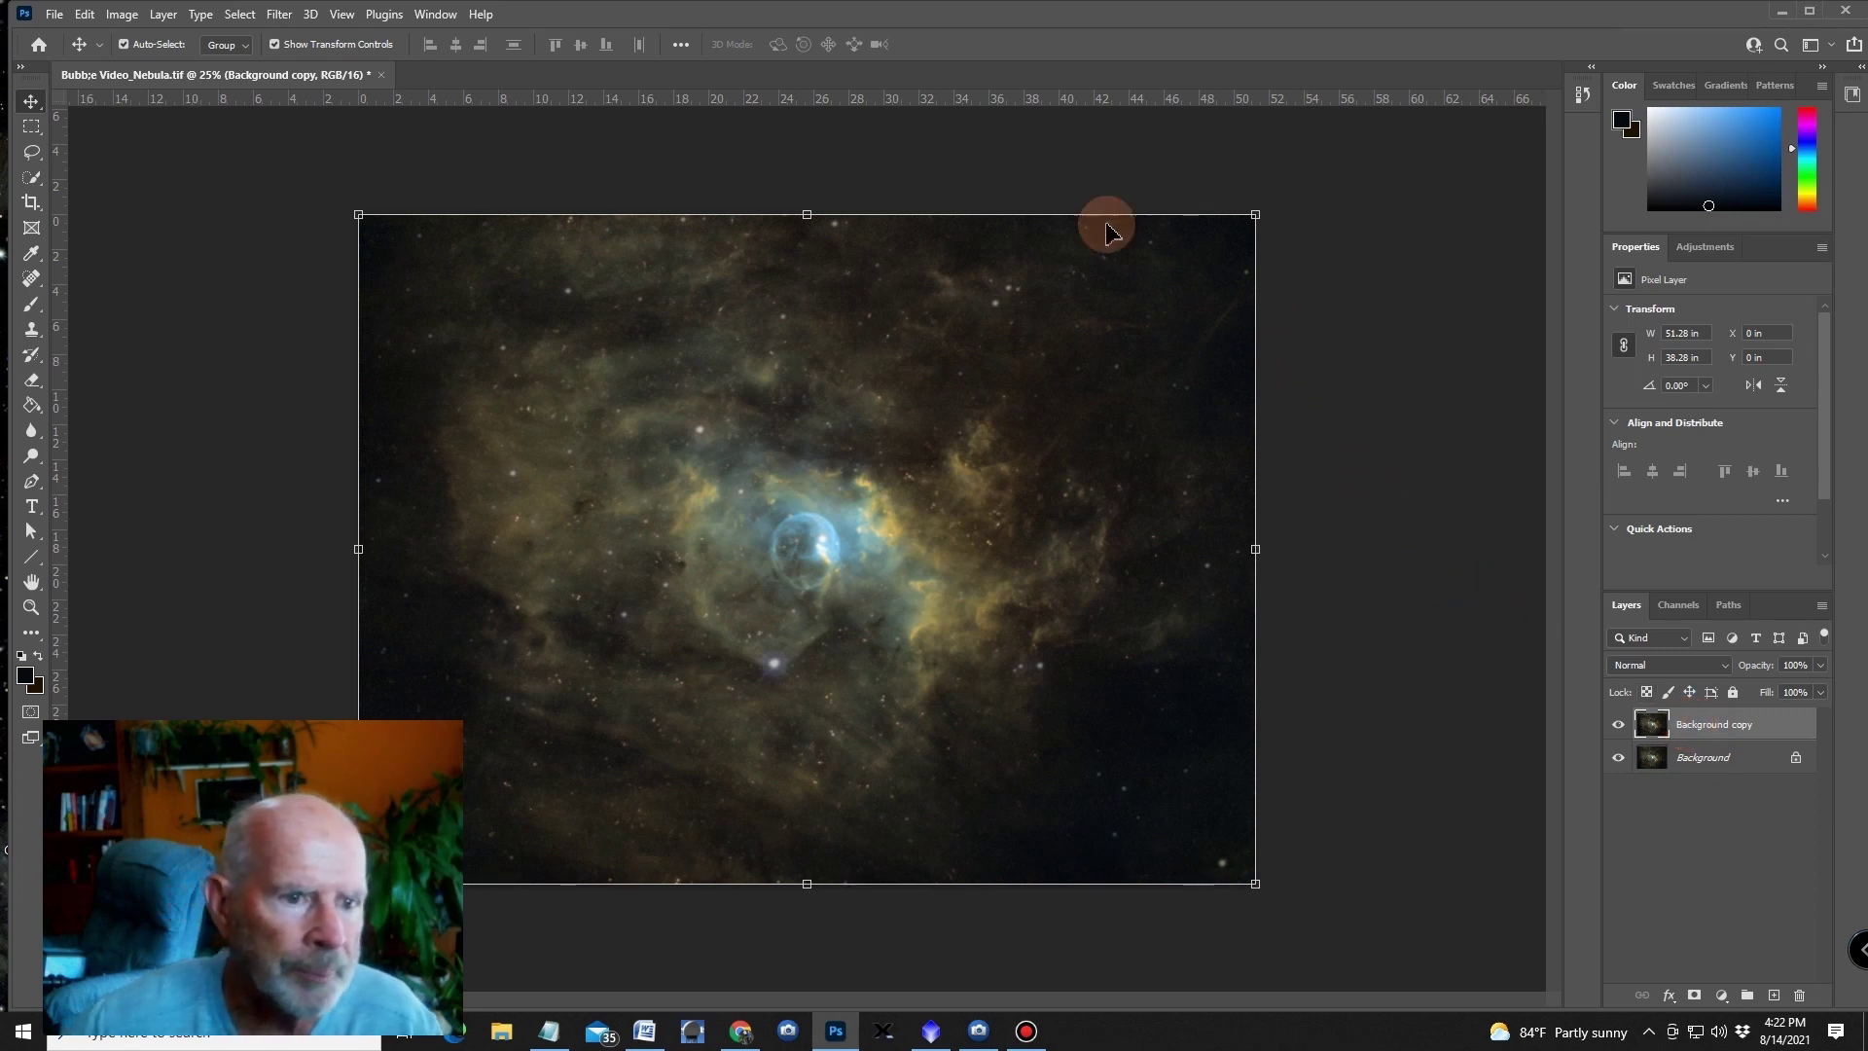
# - Try Auto Color on the duplicated nebula layer, and undo it
pyautogui.click(122, 15)
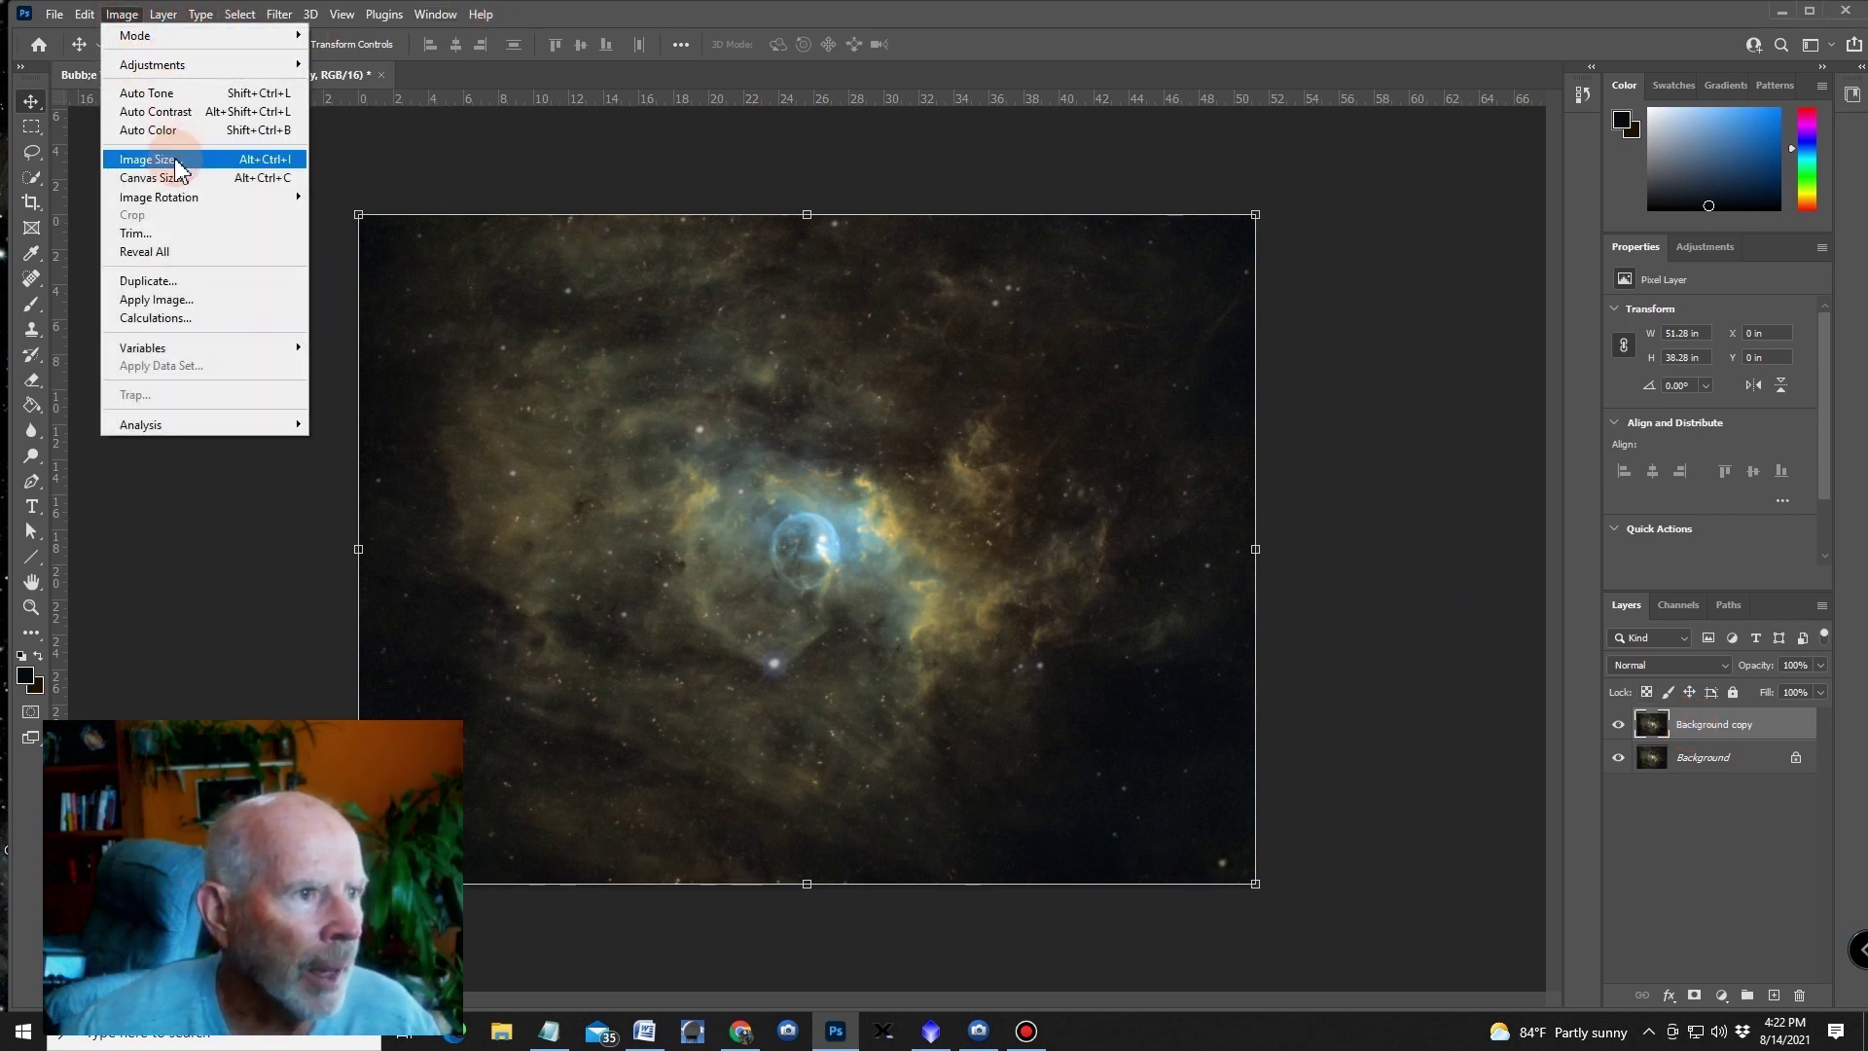
pyautogui.moveTo(143, 68)
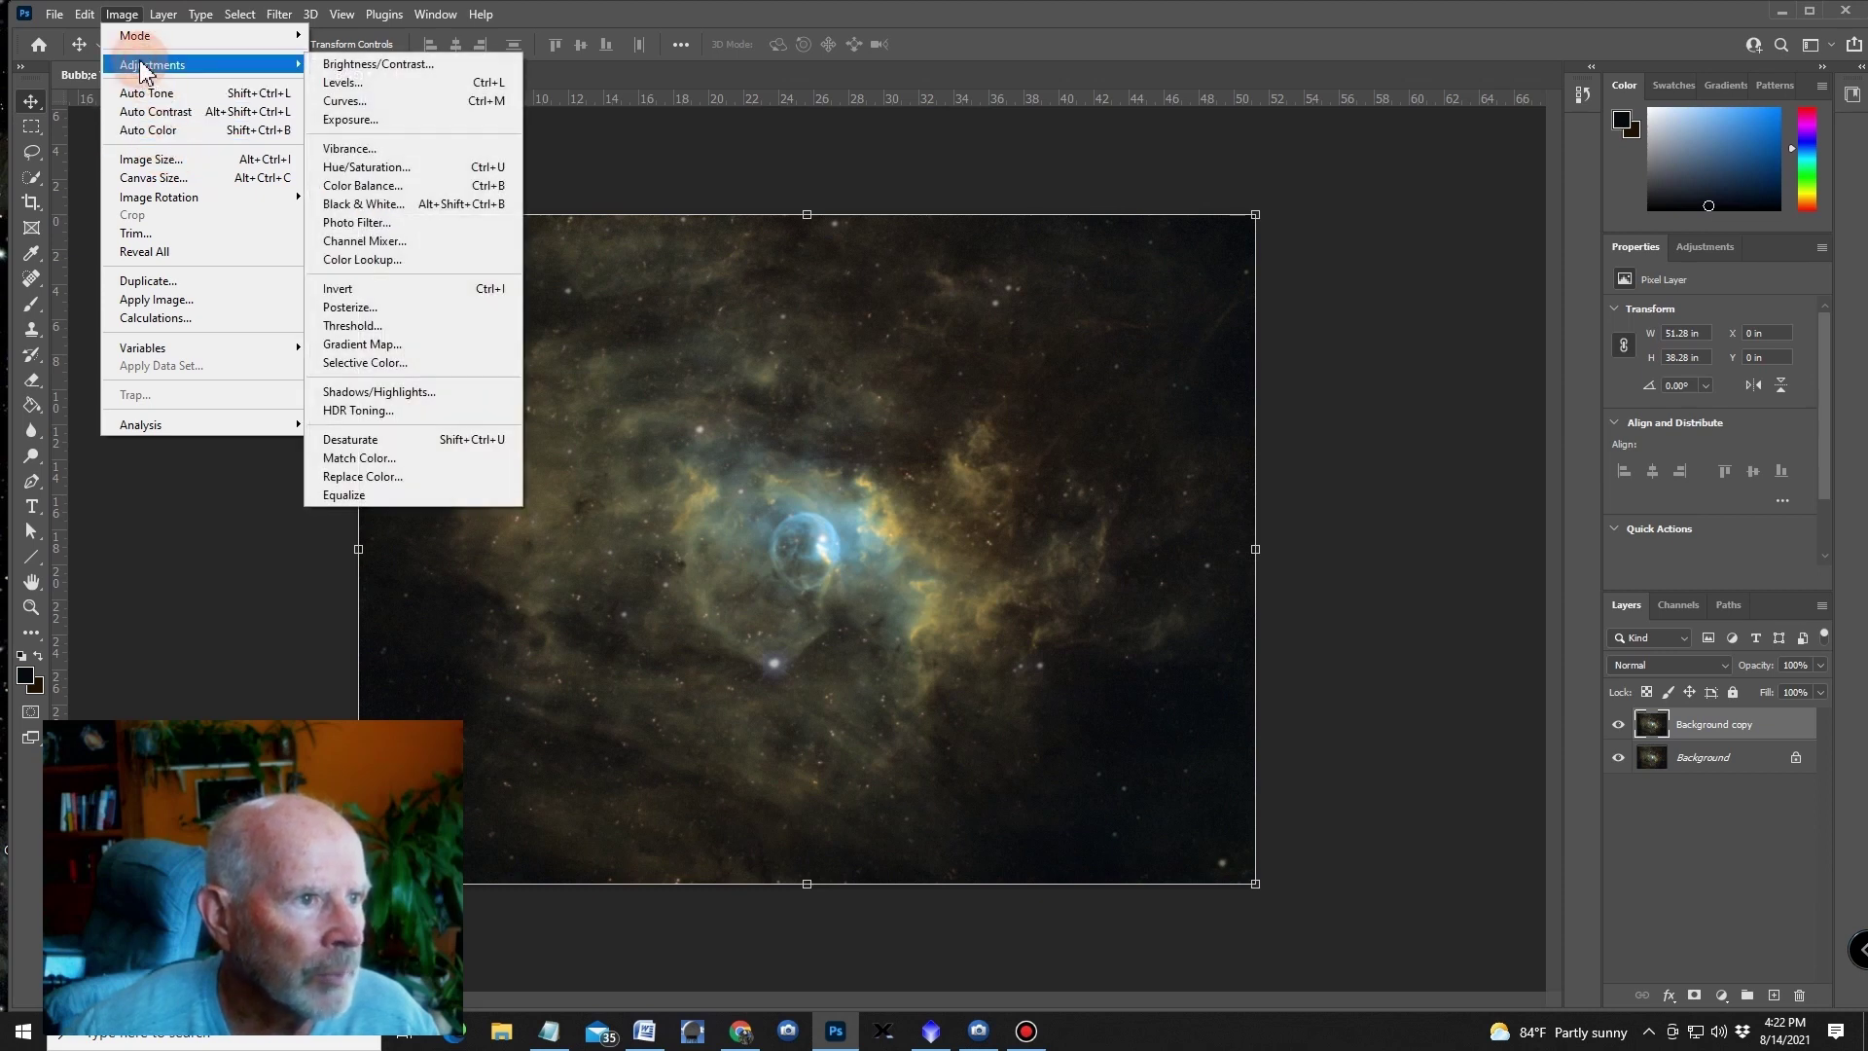
pyautogui.click(151, 130)
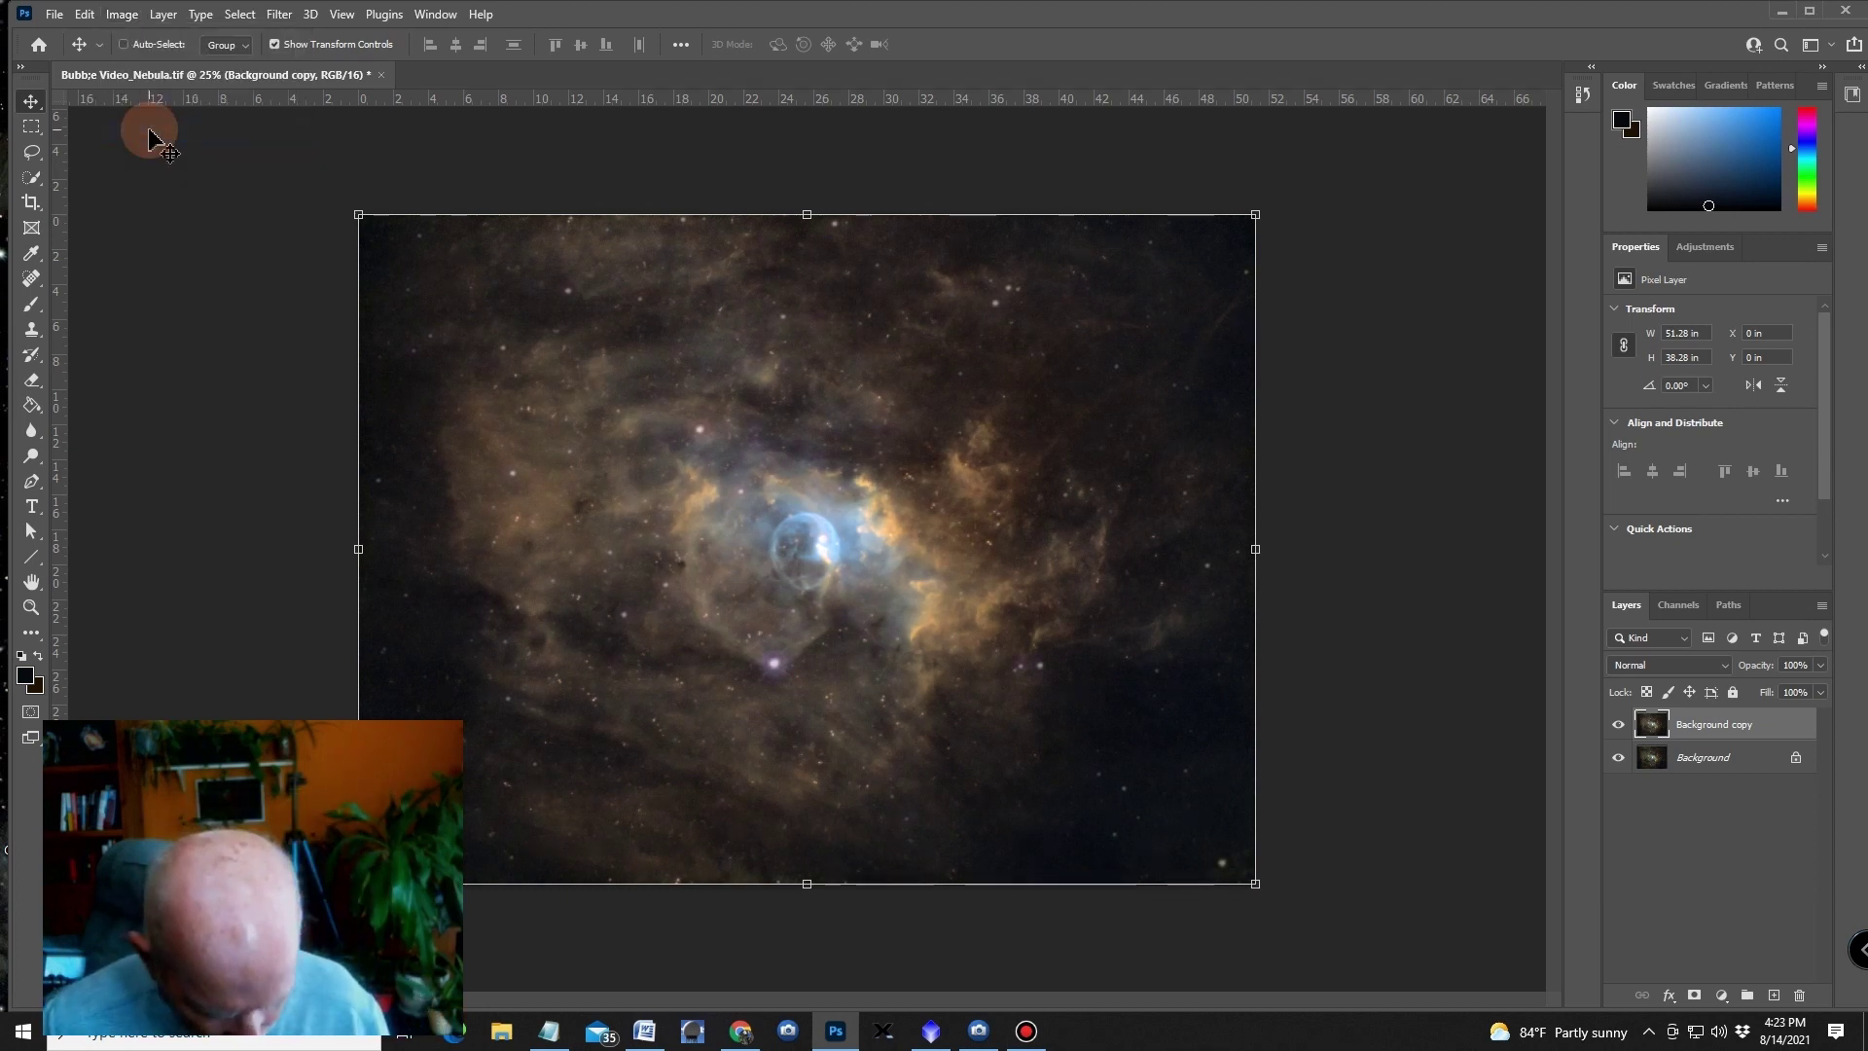
pyautogui.hotkey('ctrl', 'z')
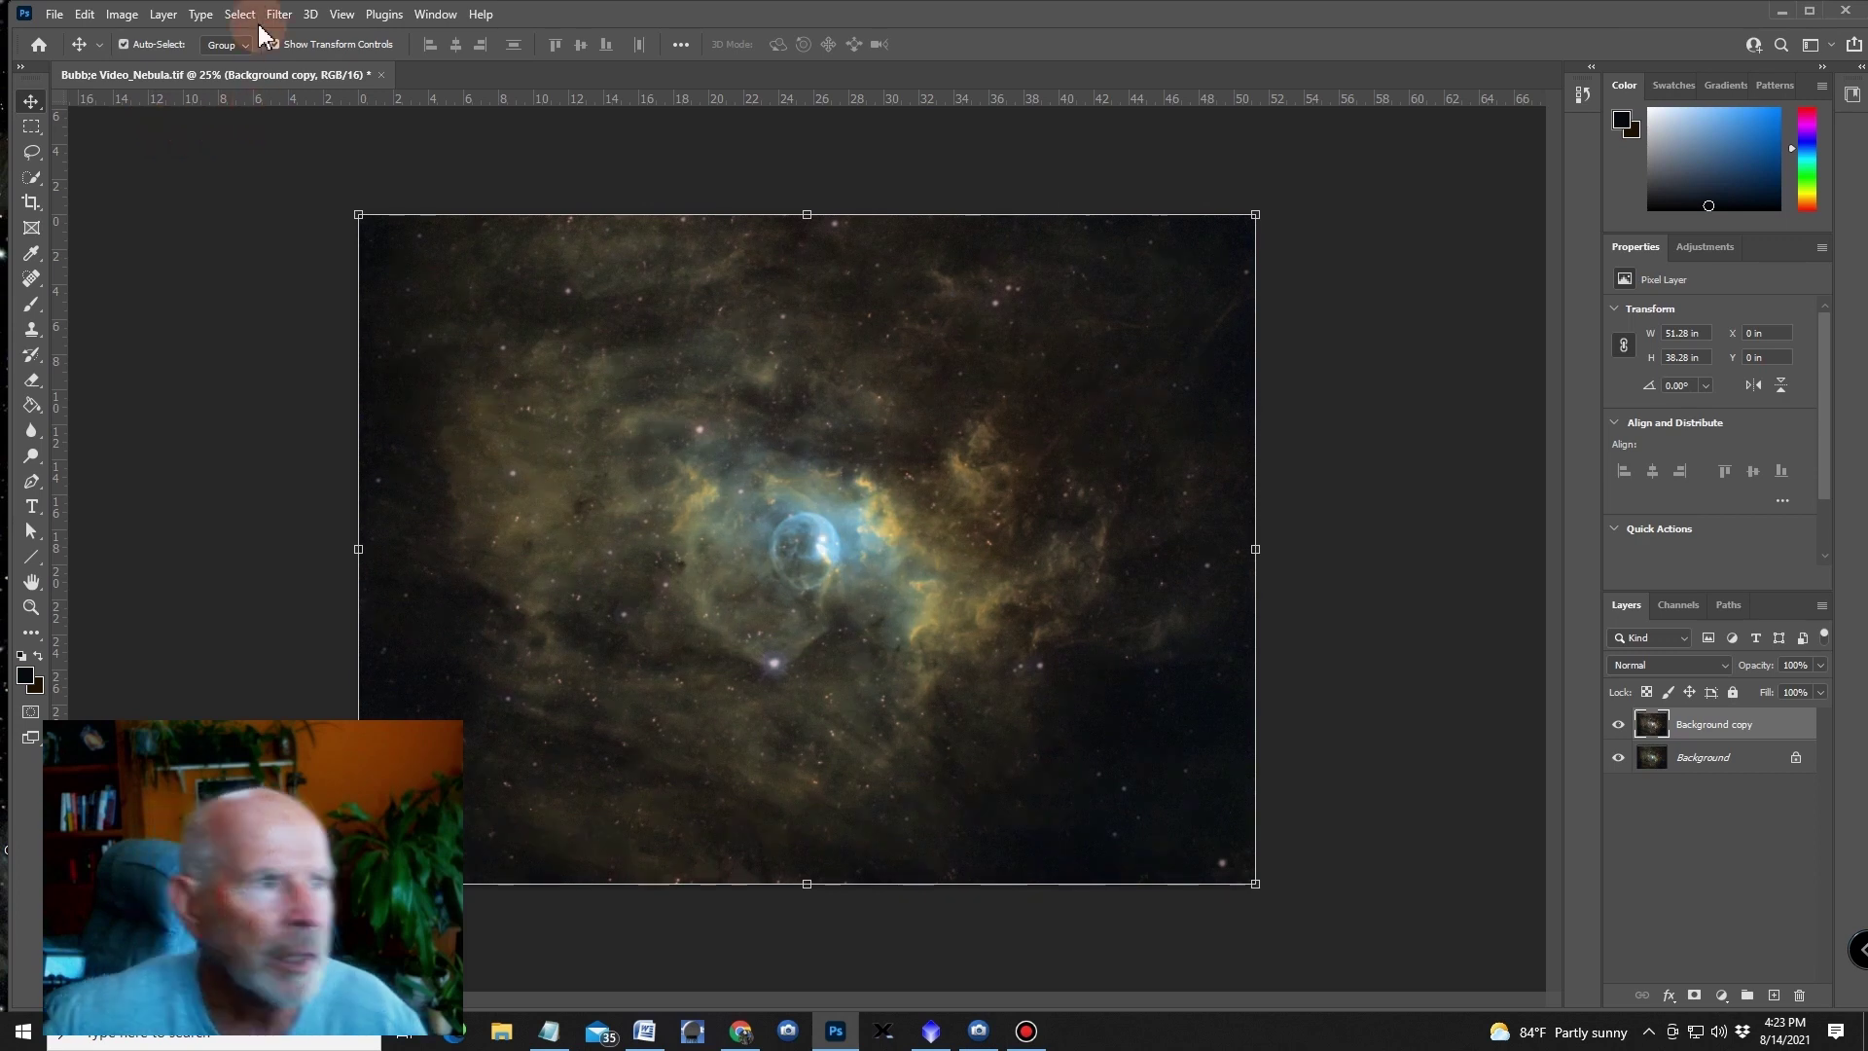
# - In a Selective Color adjustment, set the Reds to cyan -96%, magenta -35%, yellow +17% and black +48% with the Absolute method
pyautogui.moveTo(150, 64)
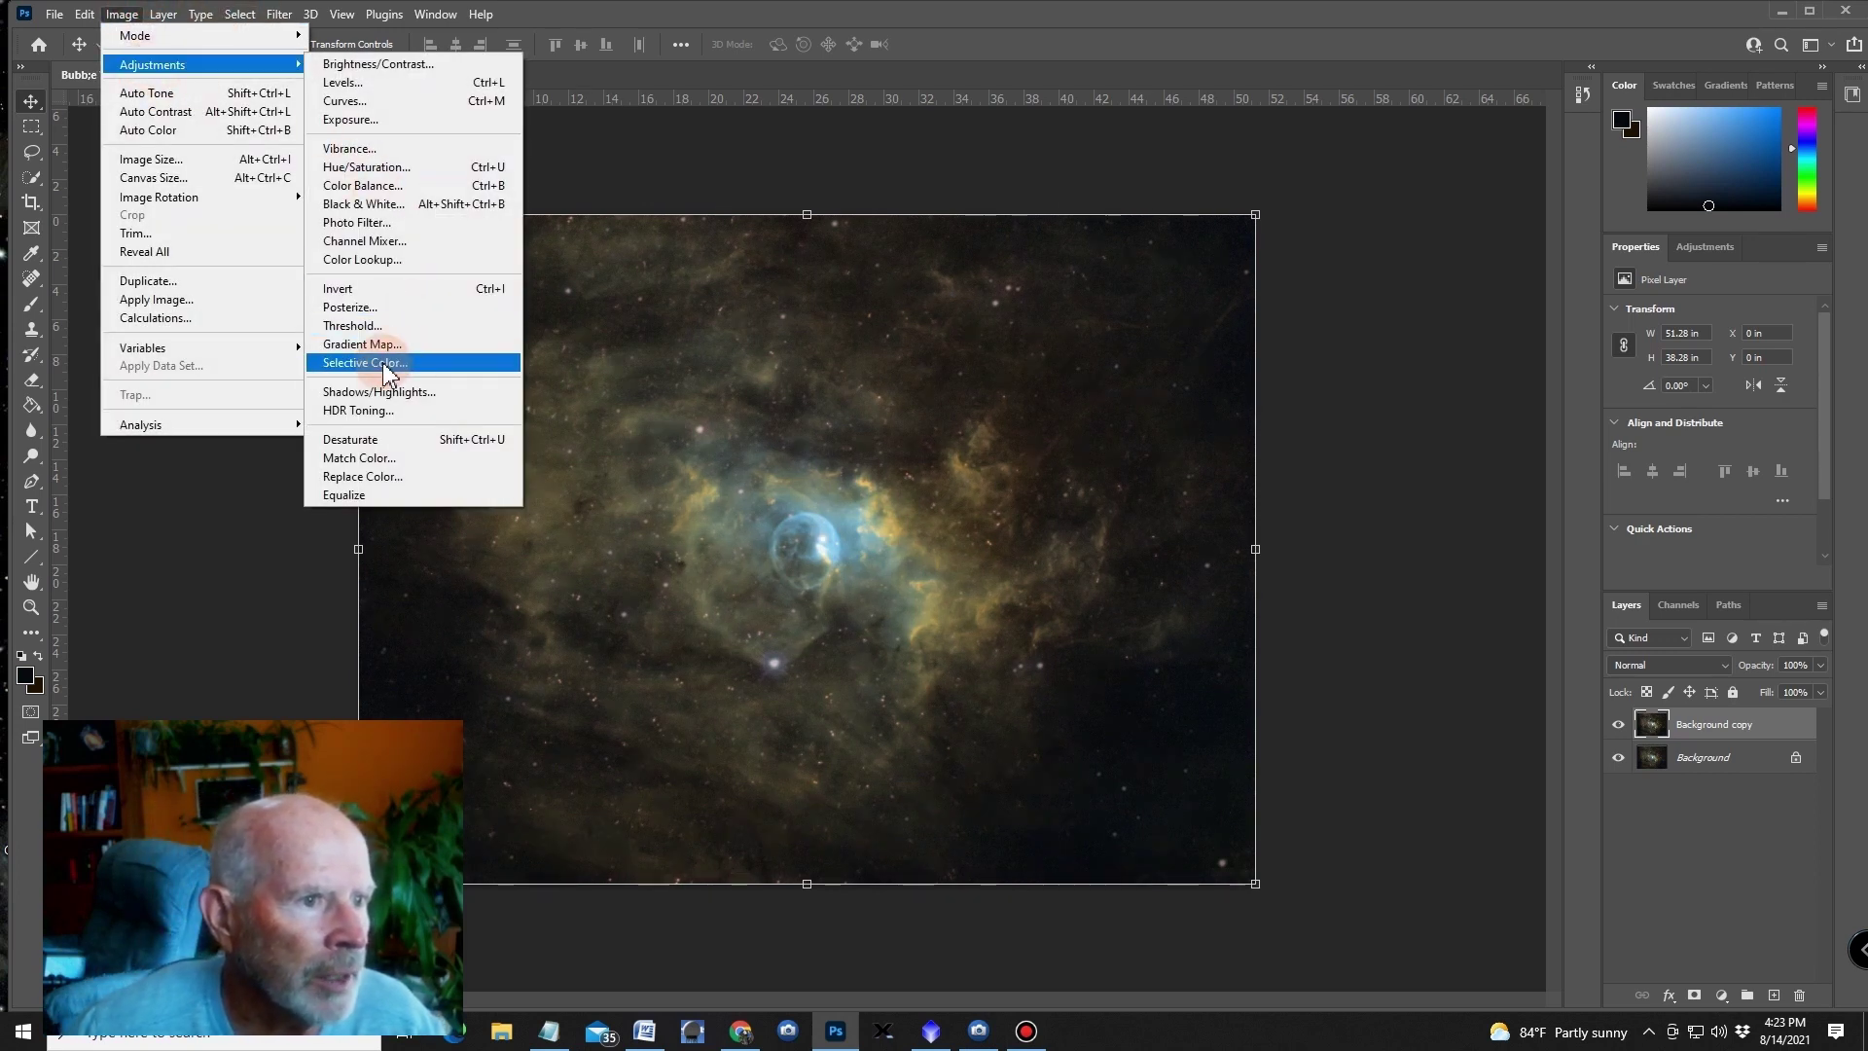
pyautogui.click(386, 370)
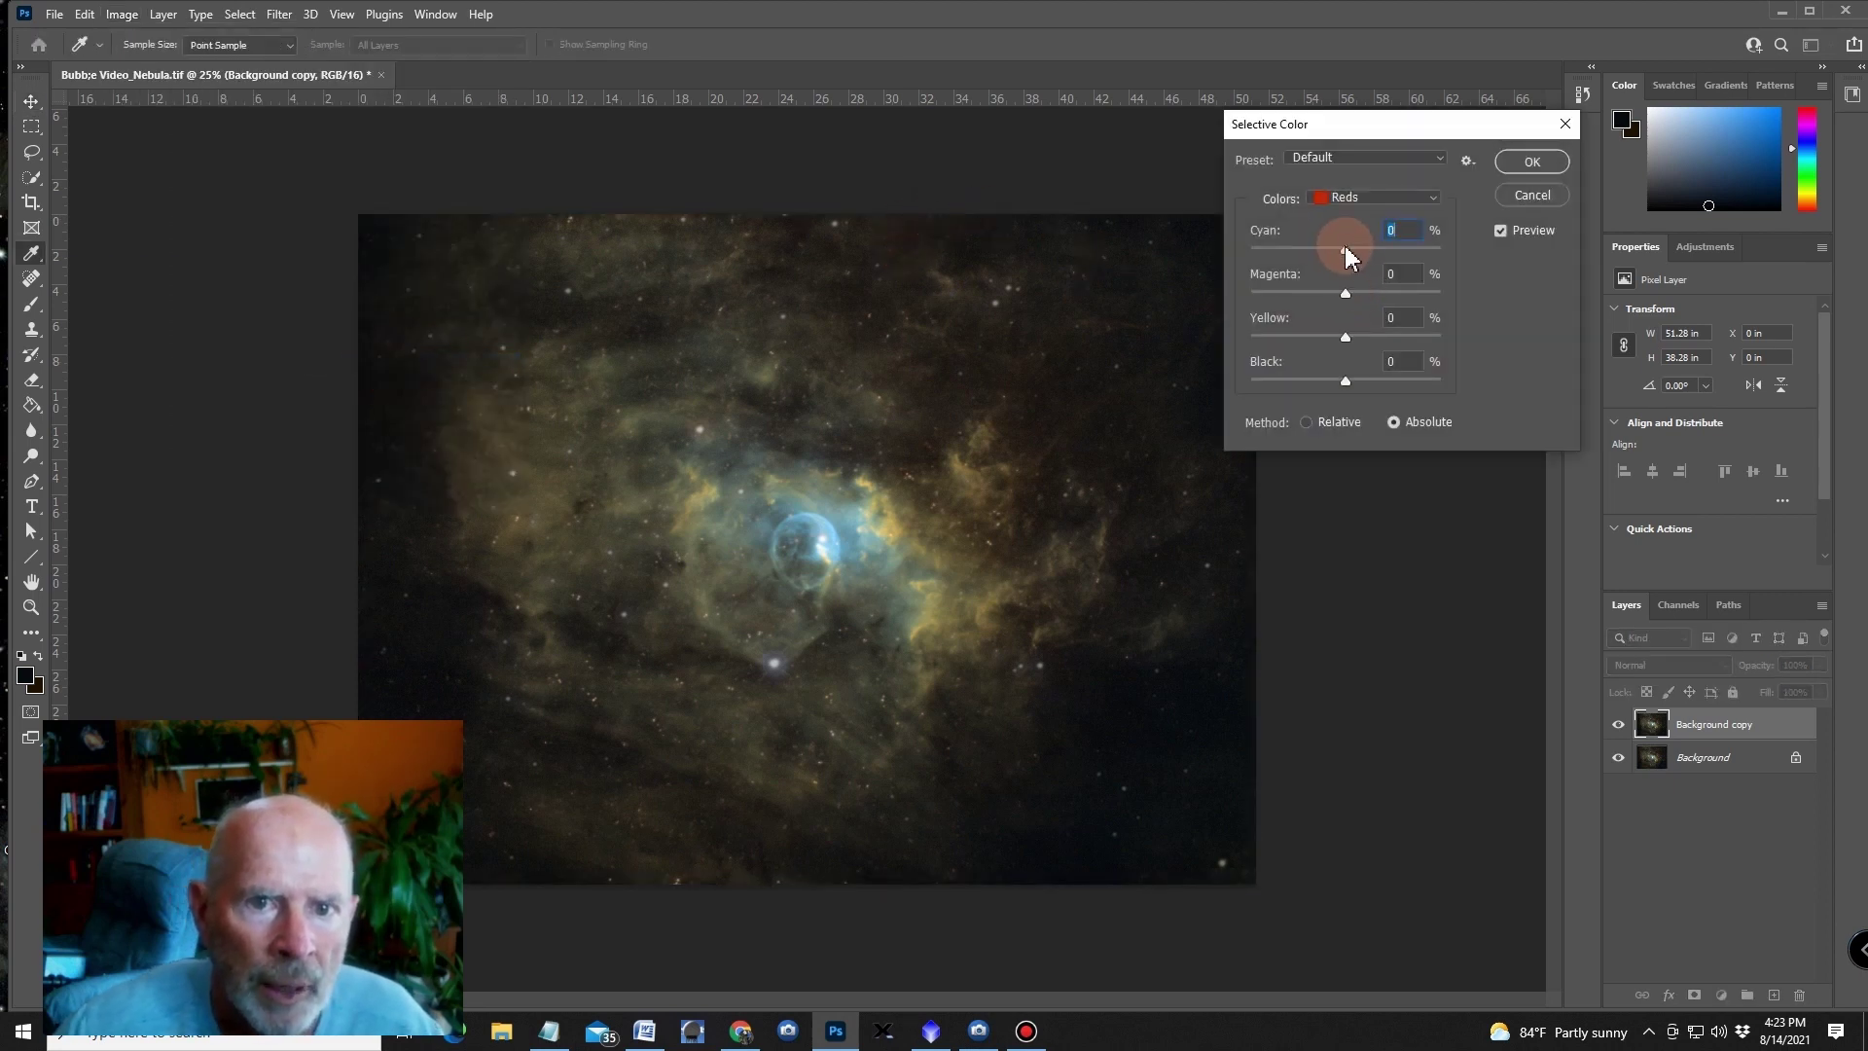
pyautogui.click(1425, 197)
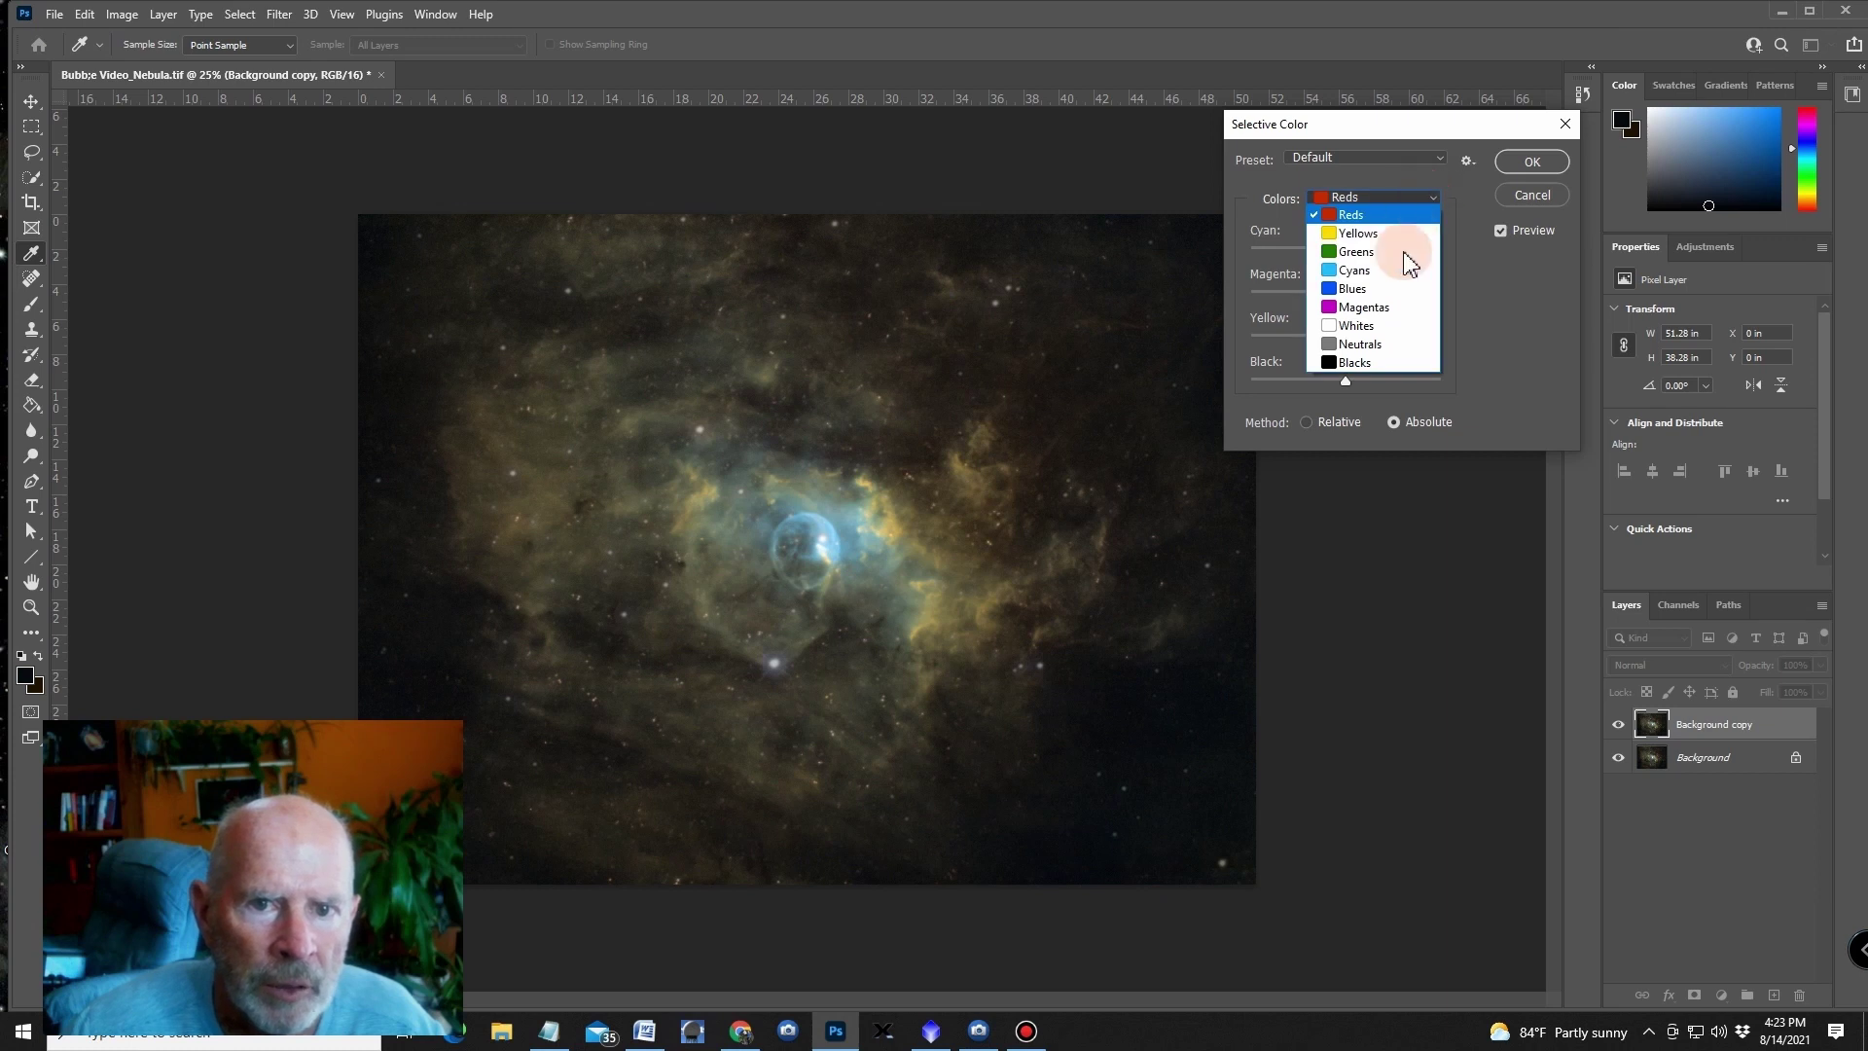
pyautogui.click(1359, 343)
pyautogui.click(1408, 197)
pyautogui.click(1497, 327)
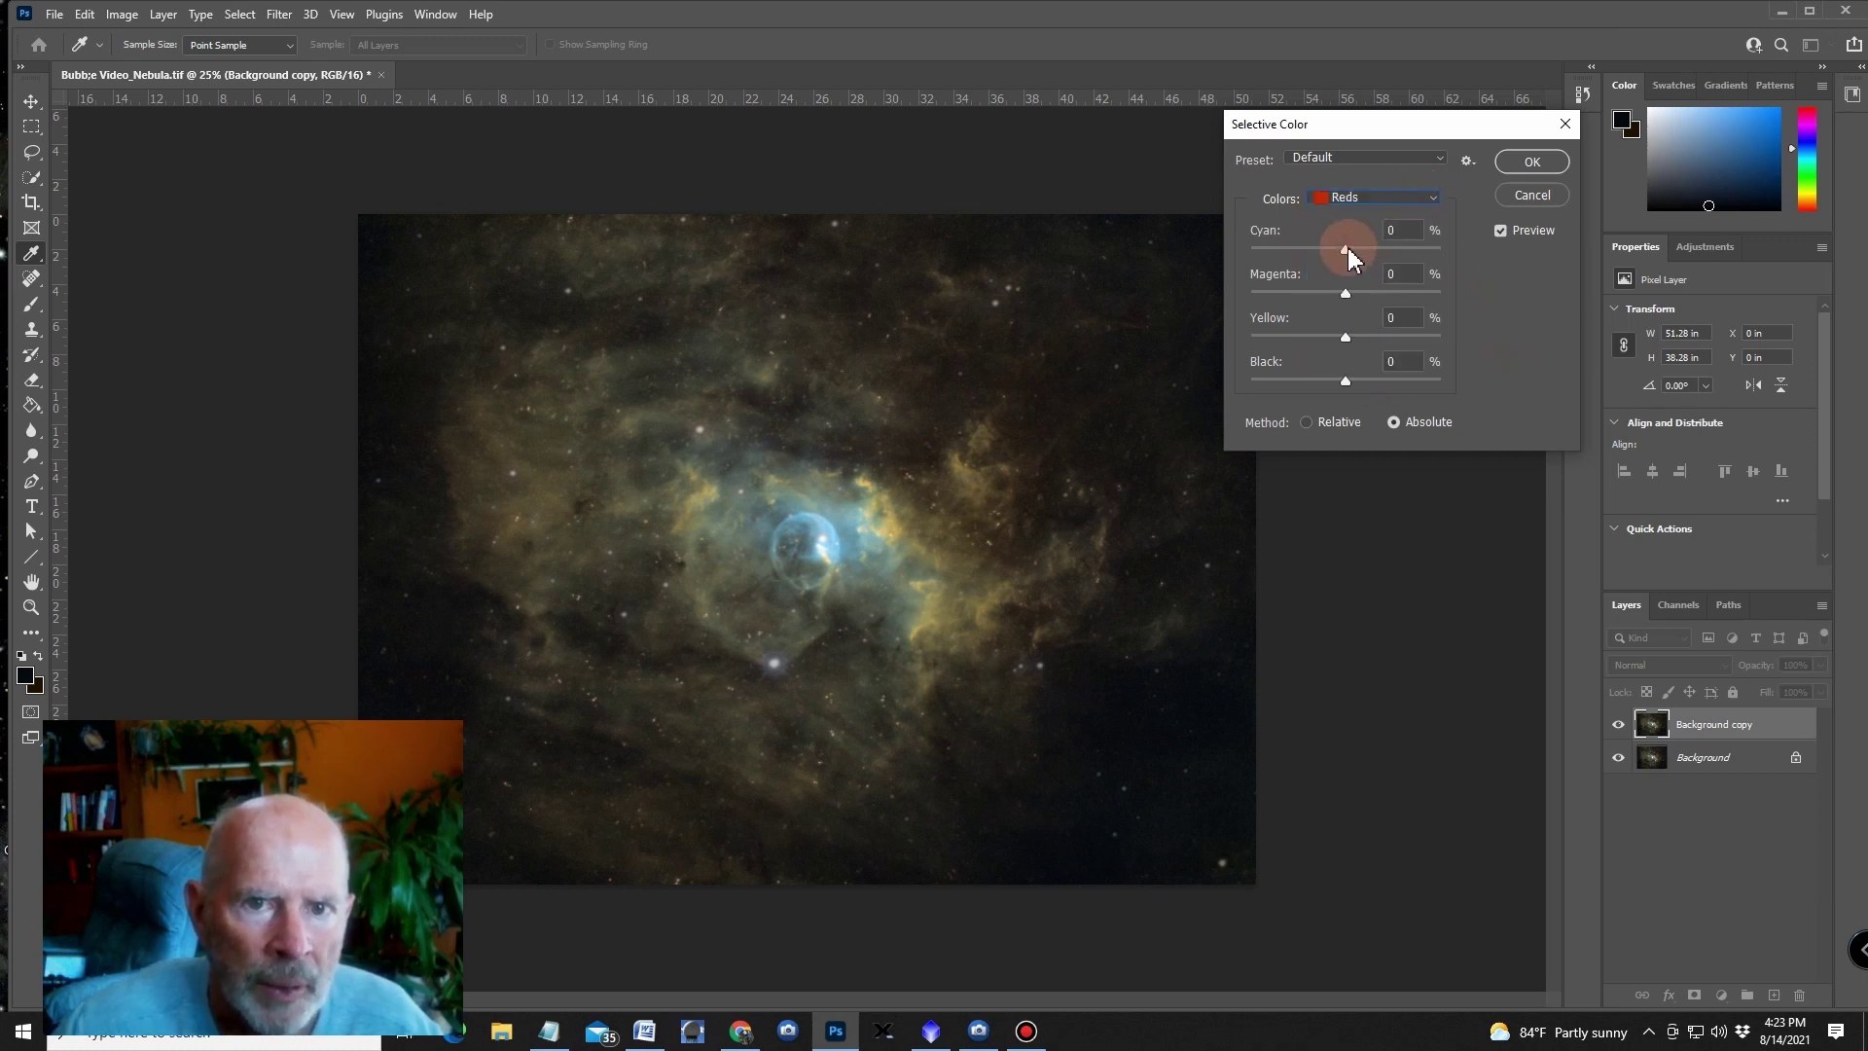
pyautogui.moveTo(1346, 249); pyautogui.dragTo(1251, 250)
pyautogui.moveTo(1345, 293)
pyautogui.mouseDown()
pyautogui.moveTo(1263, 292)
pyautogui.moveTo(1379, 296)
pyautogui.moveTo(1311, 305)
pyautogui.mouseUp()
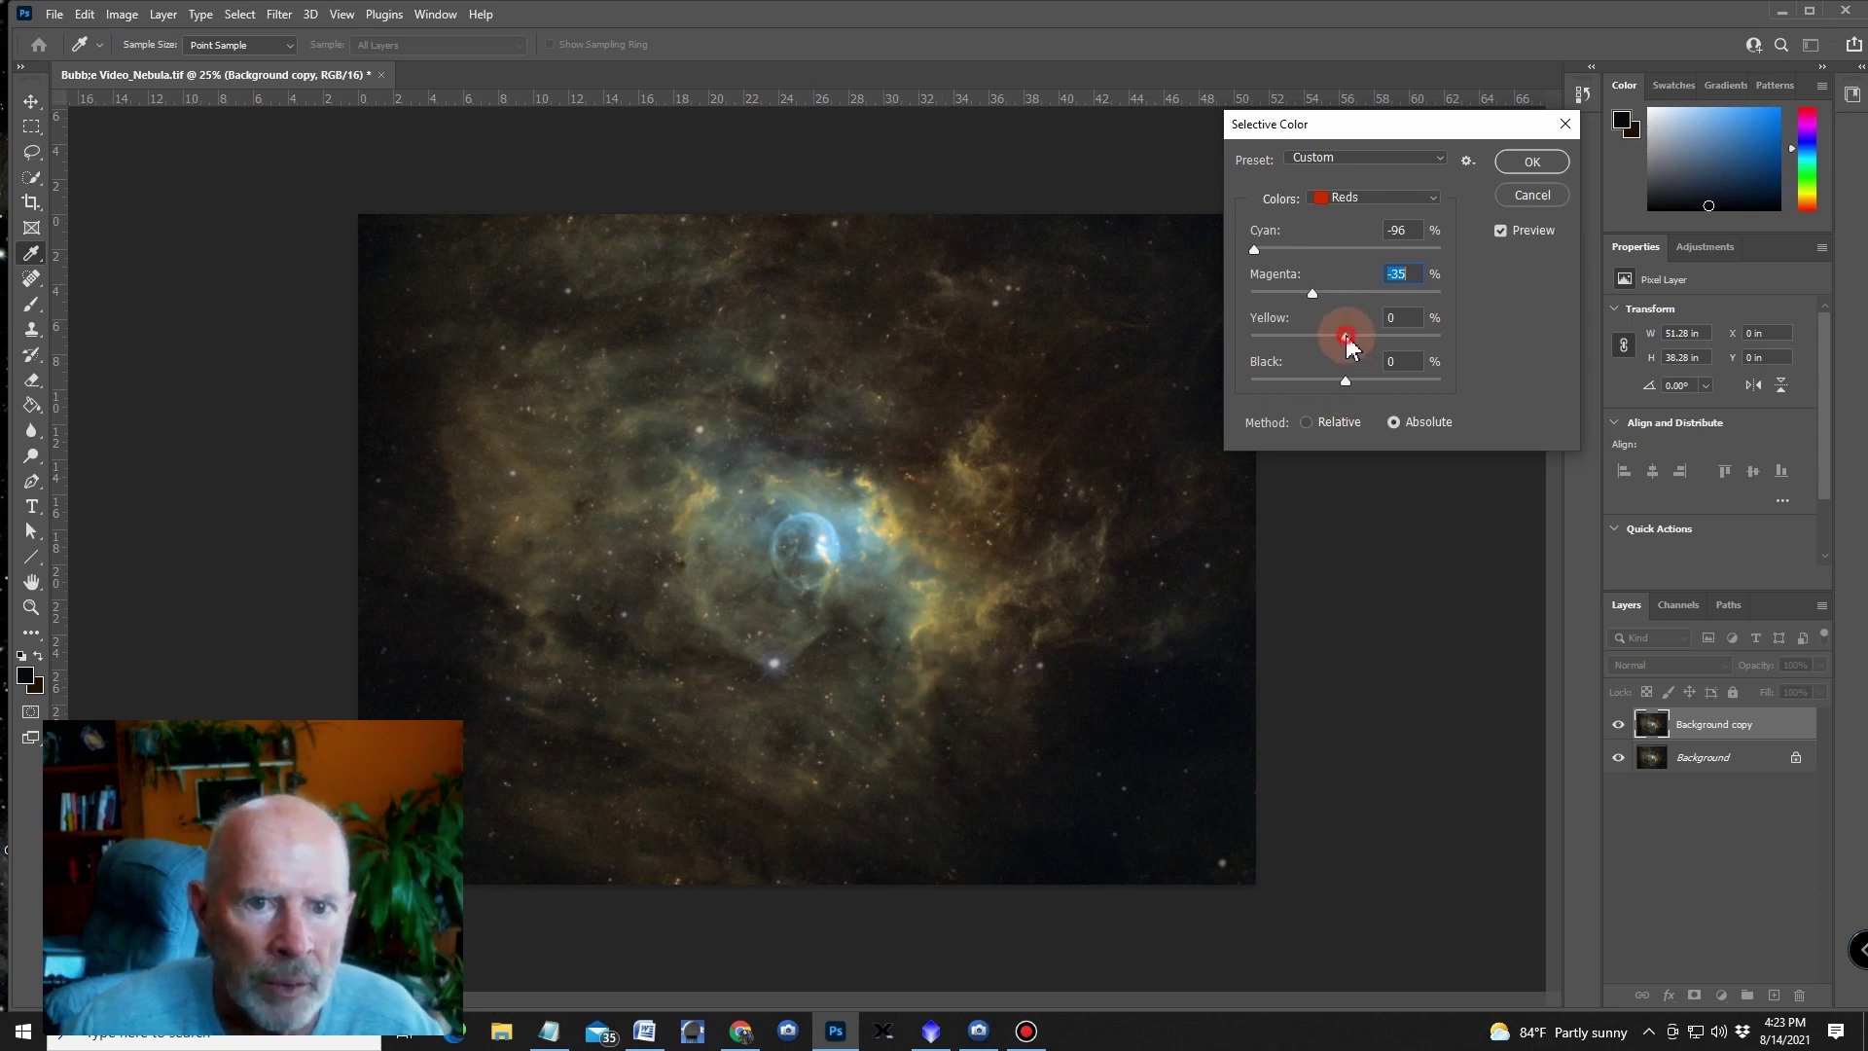
pyautogui.moveTo(1281, 324); pyautogui.dragTo(1251, 380)
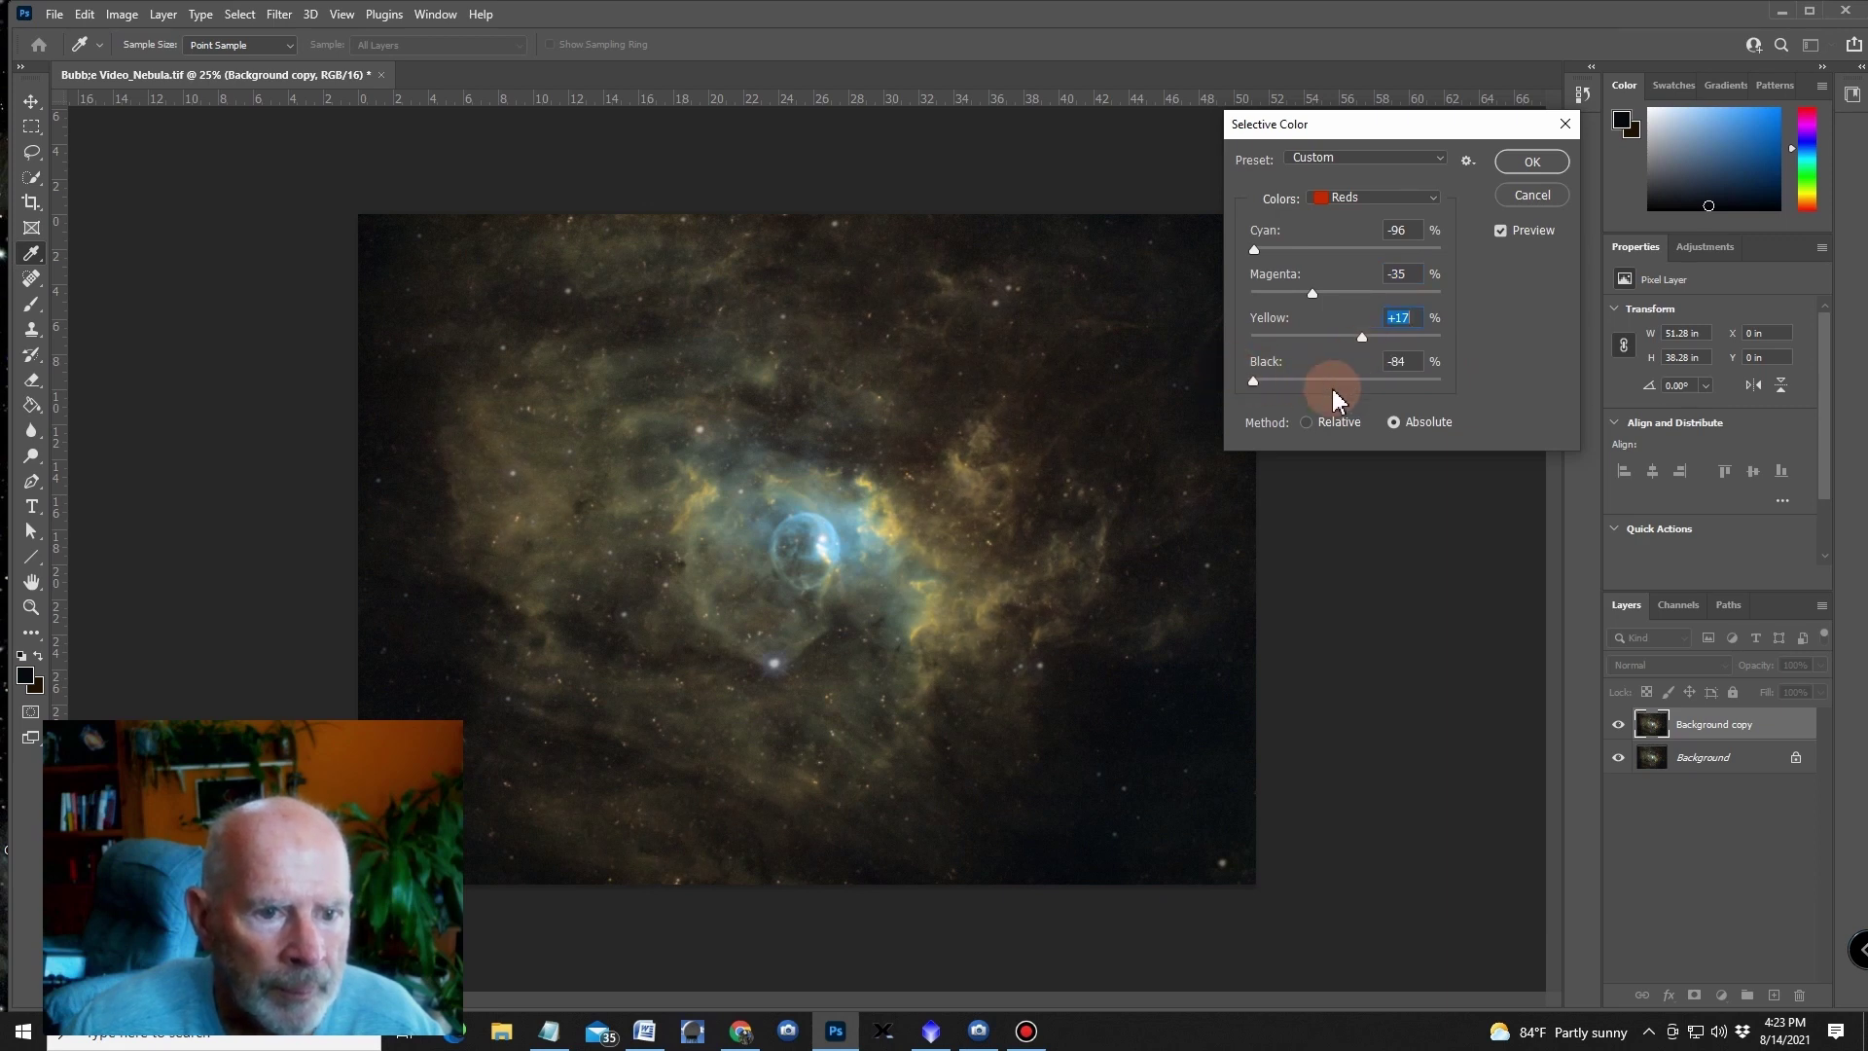
pyautogui.moveTo(1436, 425)
pyautogui.mouseDown()
pyautogui.moveTo(1329, 399)
pyautogui.moveTo(1403, 413)
pyautogui.mouseUp()
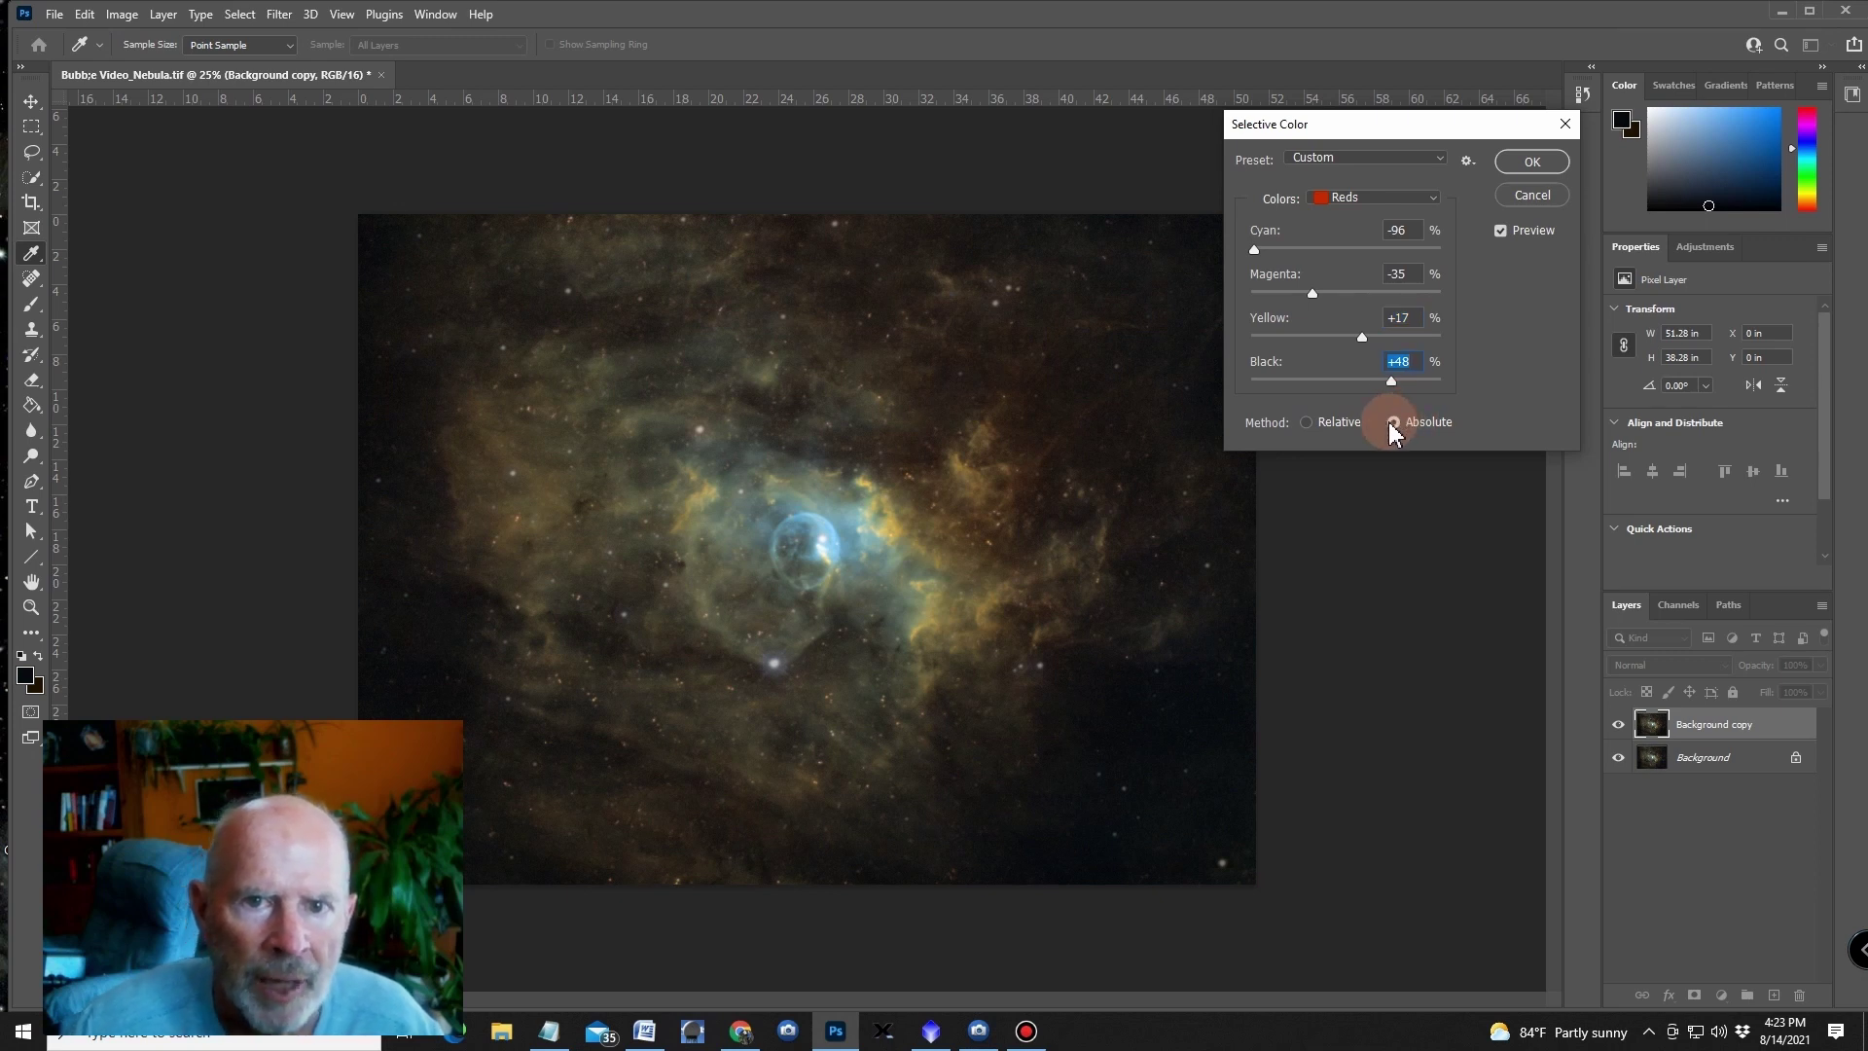
# - Adjust the color components of the Yellows in the Selective Color adjustment
pyautogui.click(1433, 198)
pyautogui.click(1352, 233)
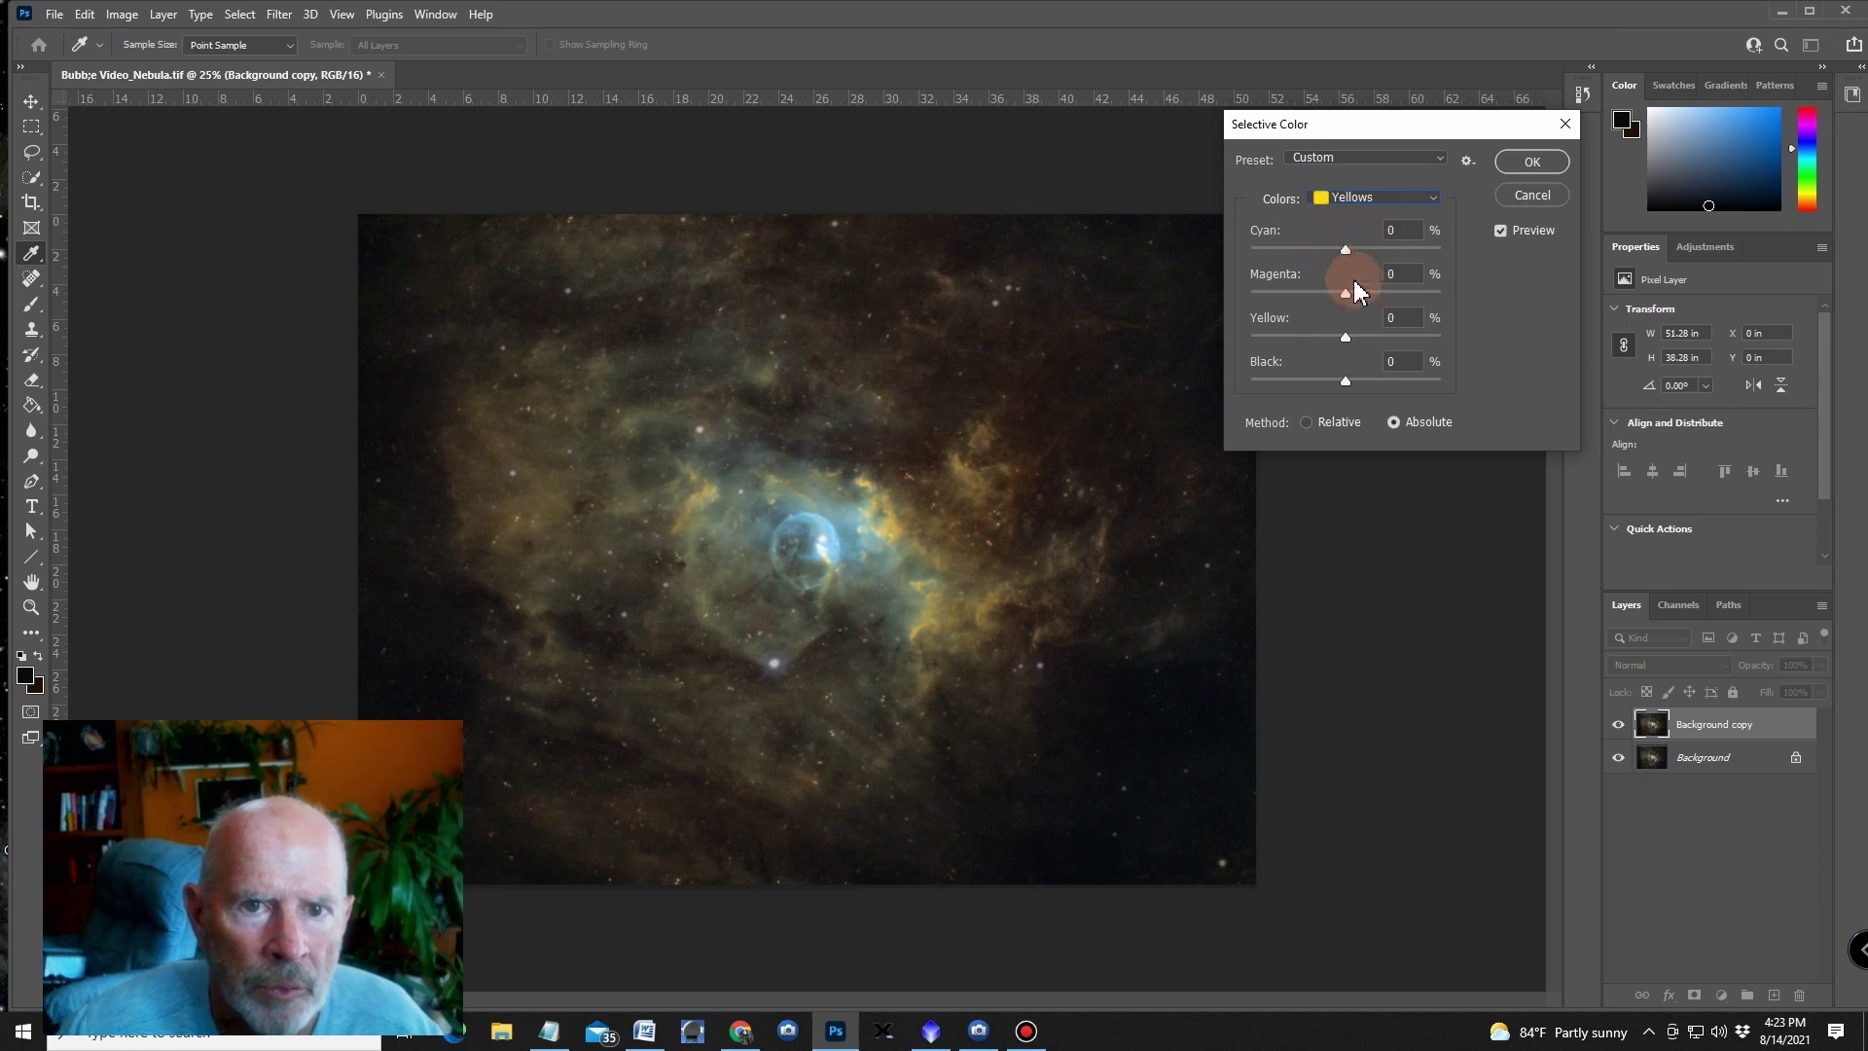
pyautogui.moveTo(1346, 255); pyautogui.dragTo(1399, 406)
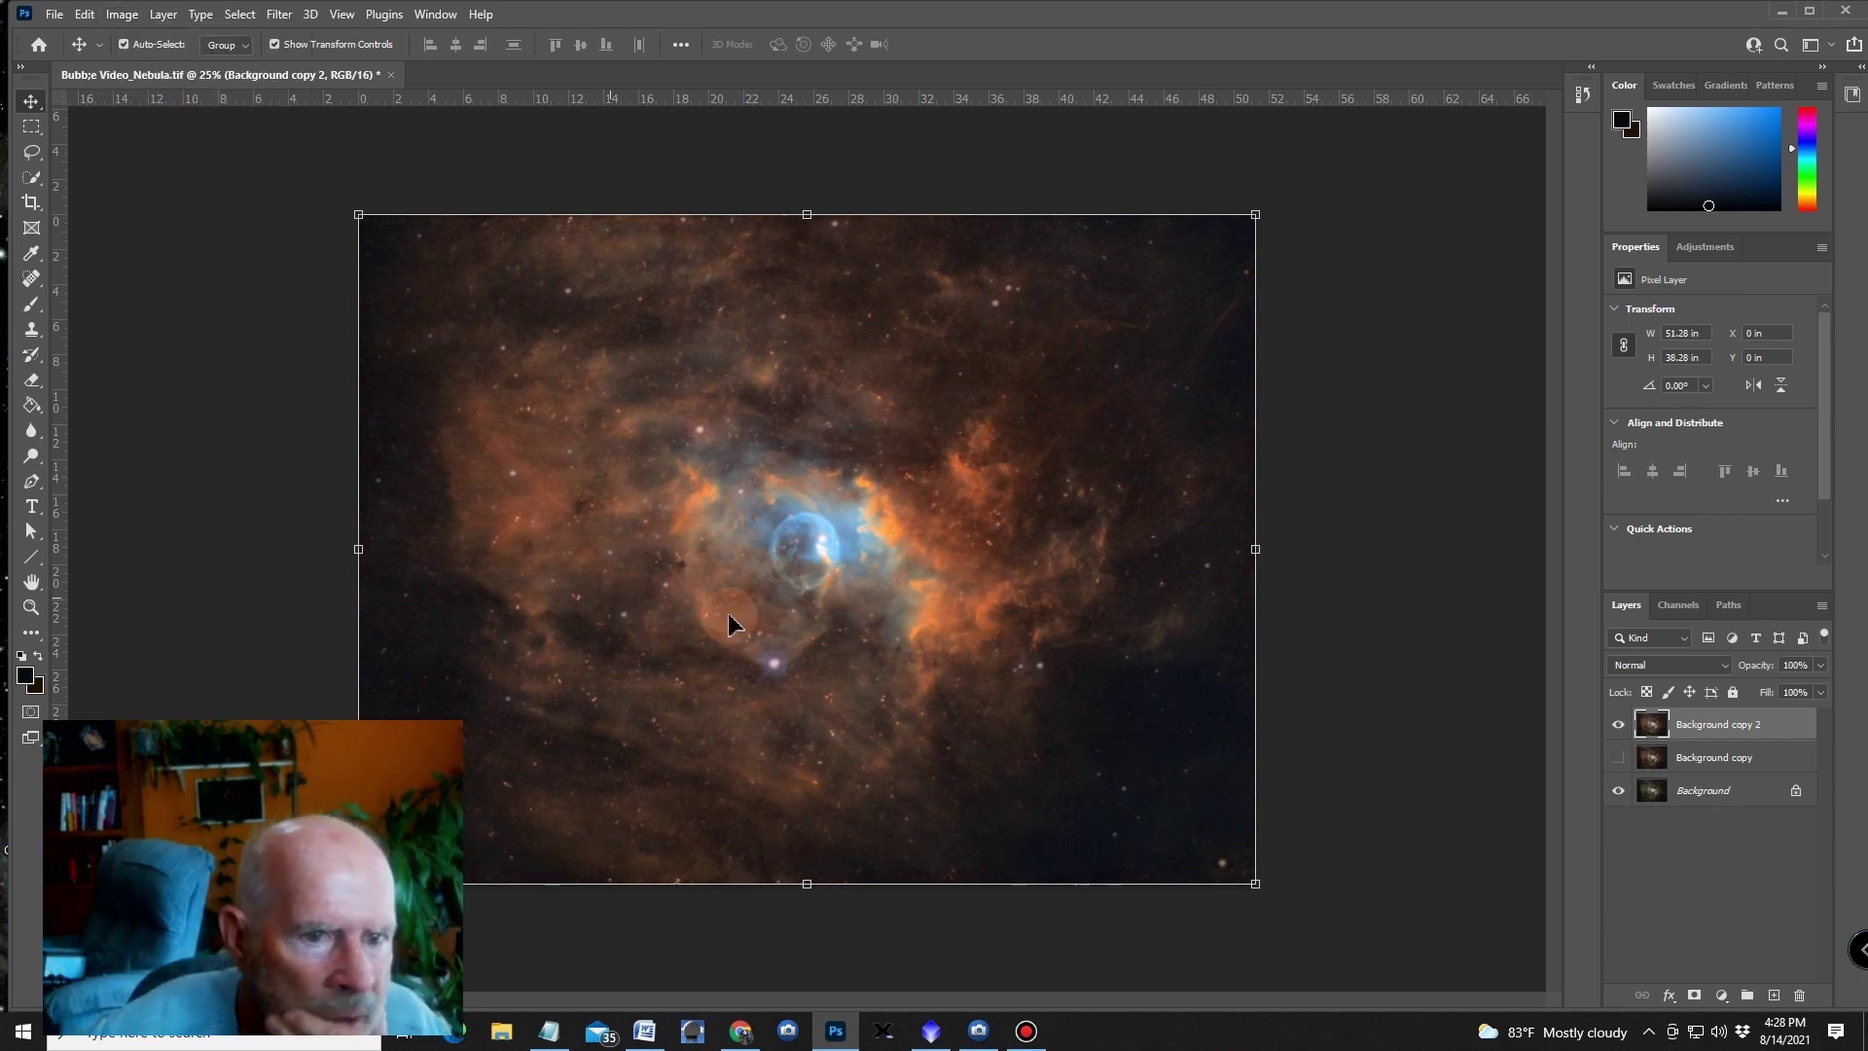
# - Compare the nebula with and without the Background copy 2 layer by hiding and showing it
pyautogui.click(122, 13)
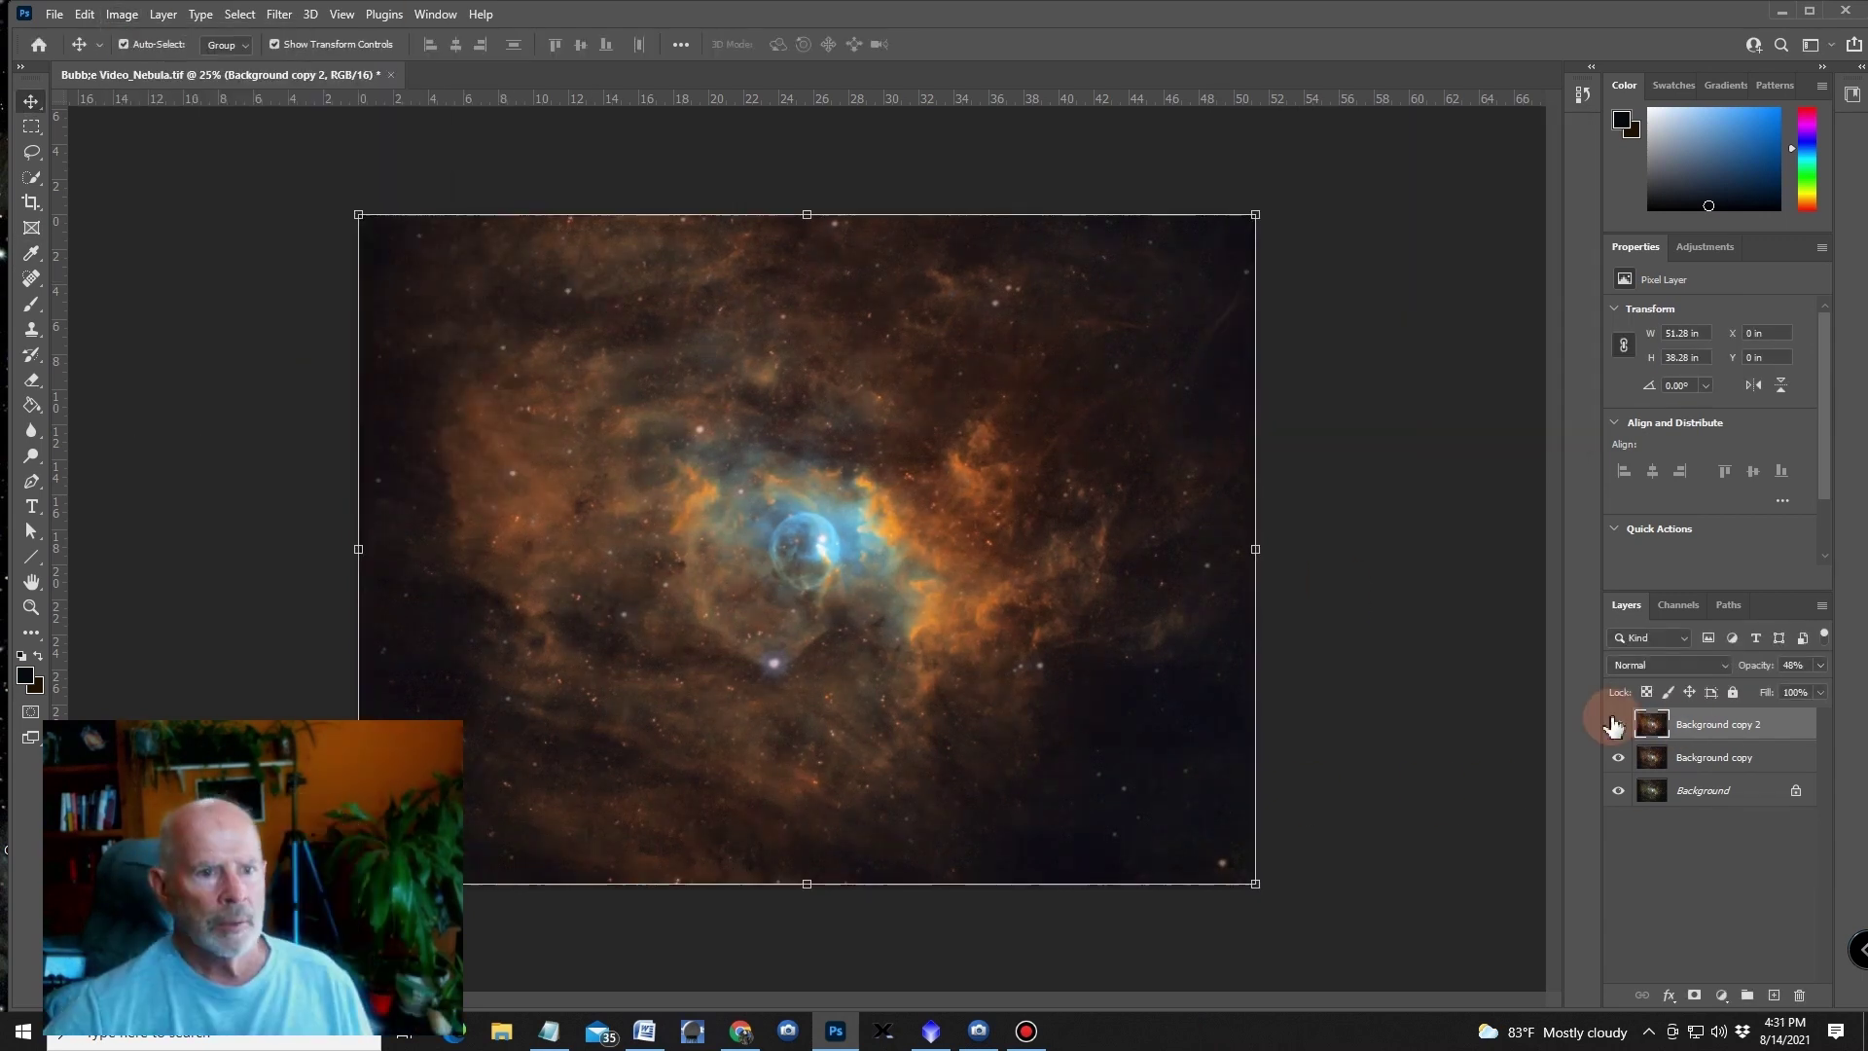
pyautogui.click(1617, 725)
pyautogui.click(1618, 725)
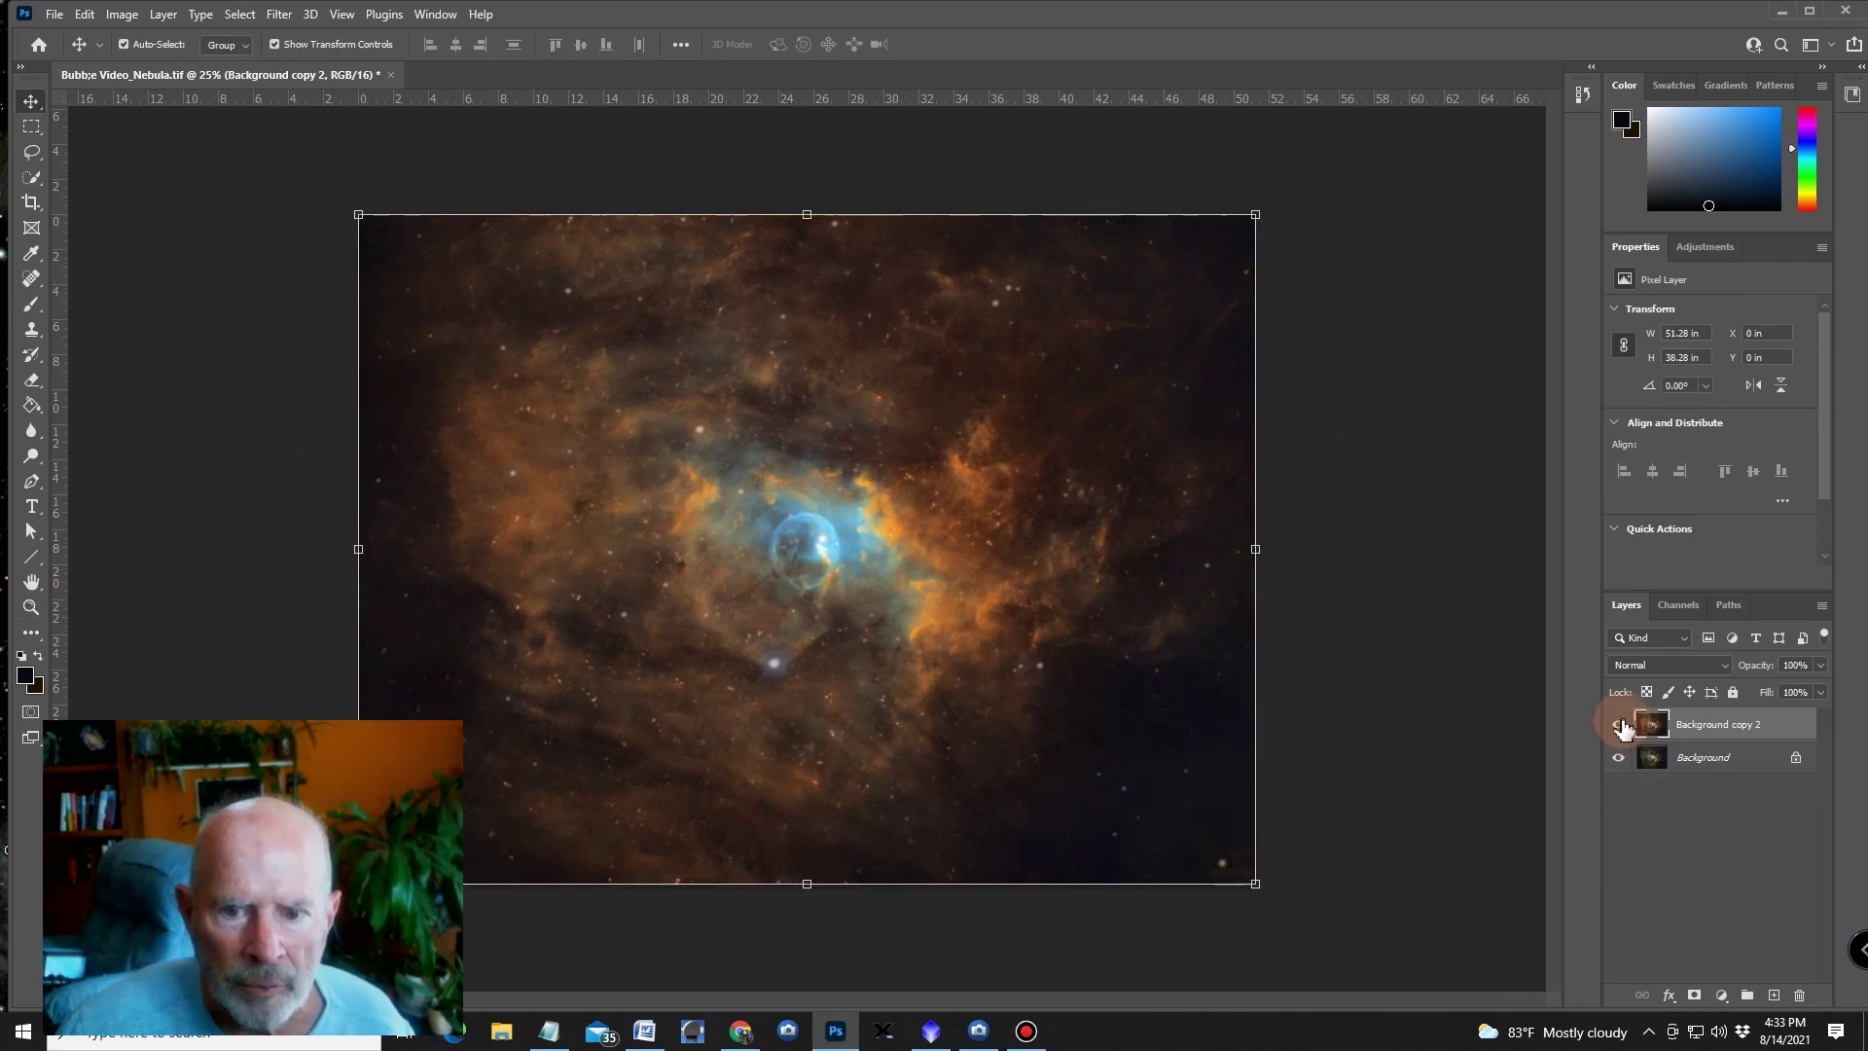
pyautogui.click(1618, 726)
pyautogui.click(1619, 726)
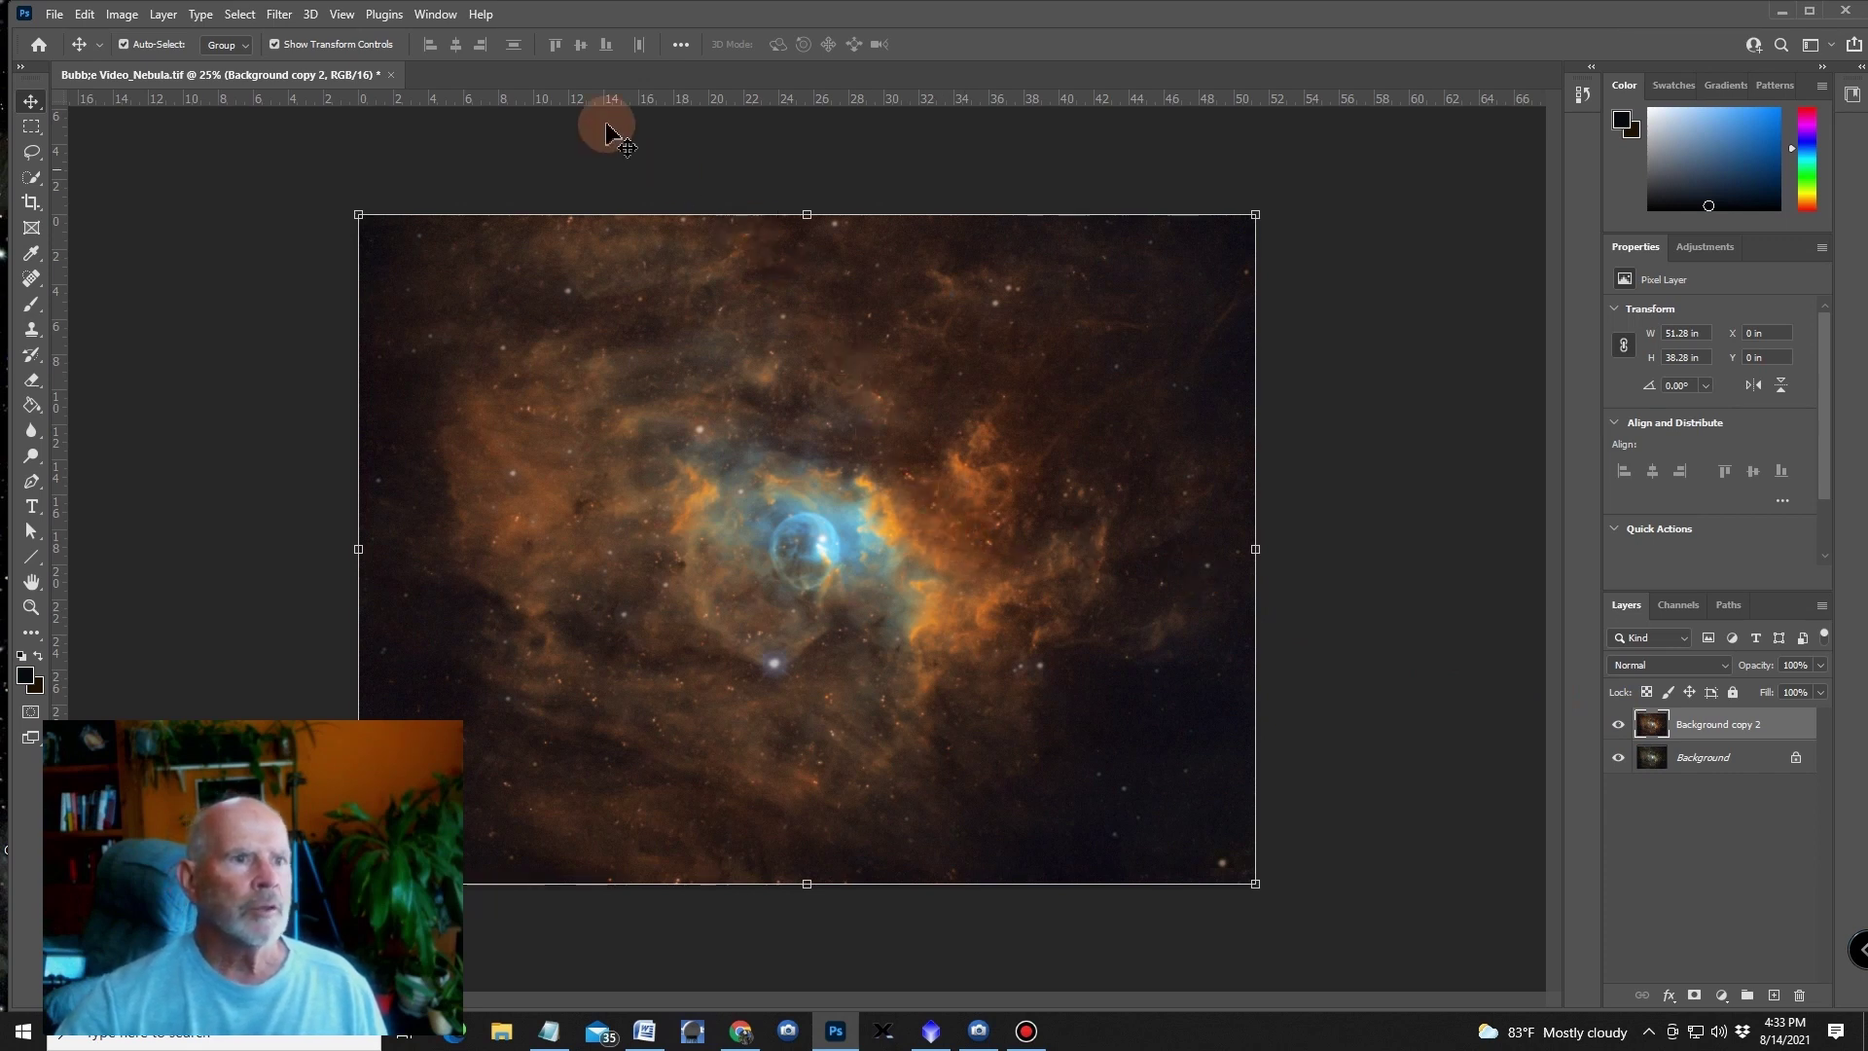
# - Open the Camera Raw Filter on the Background copy 2 layer and set noise reduction to 57
pyautogui.click(279, 15)
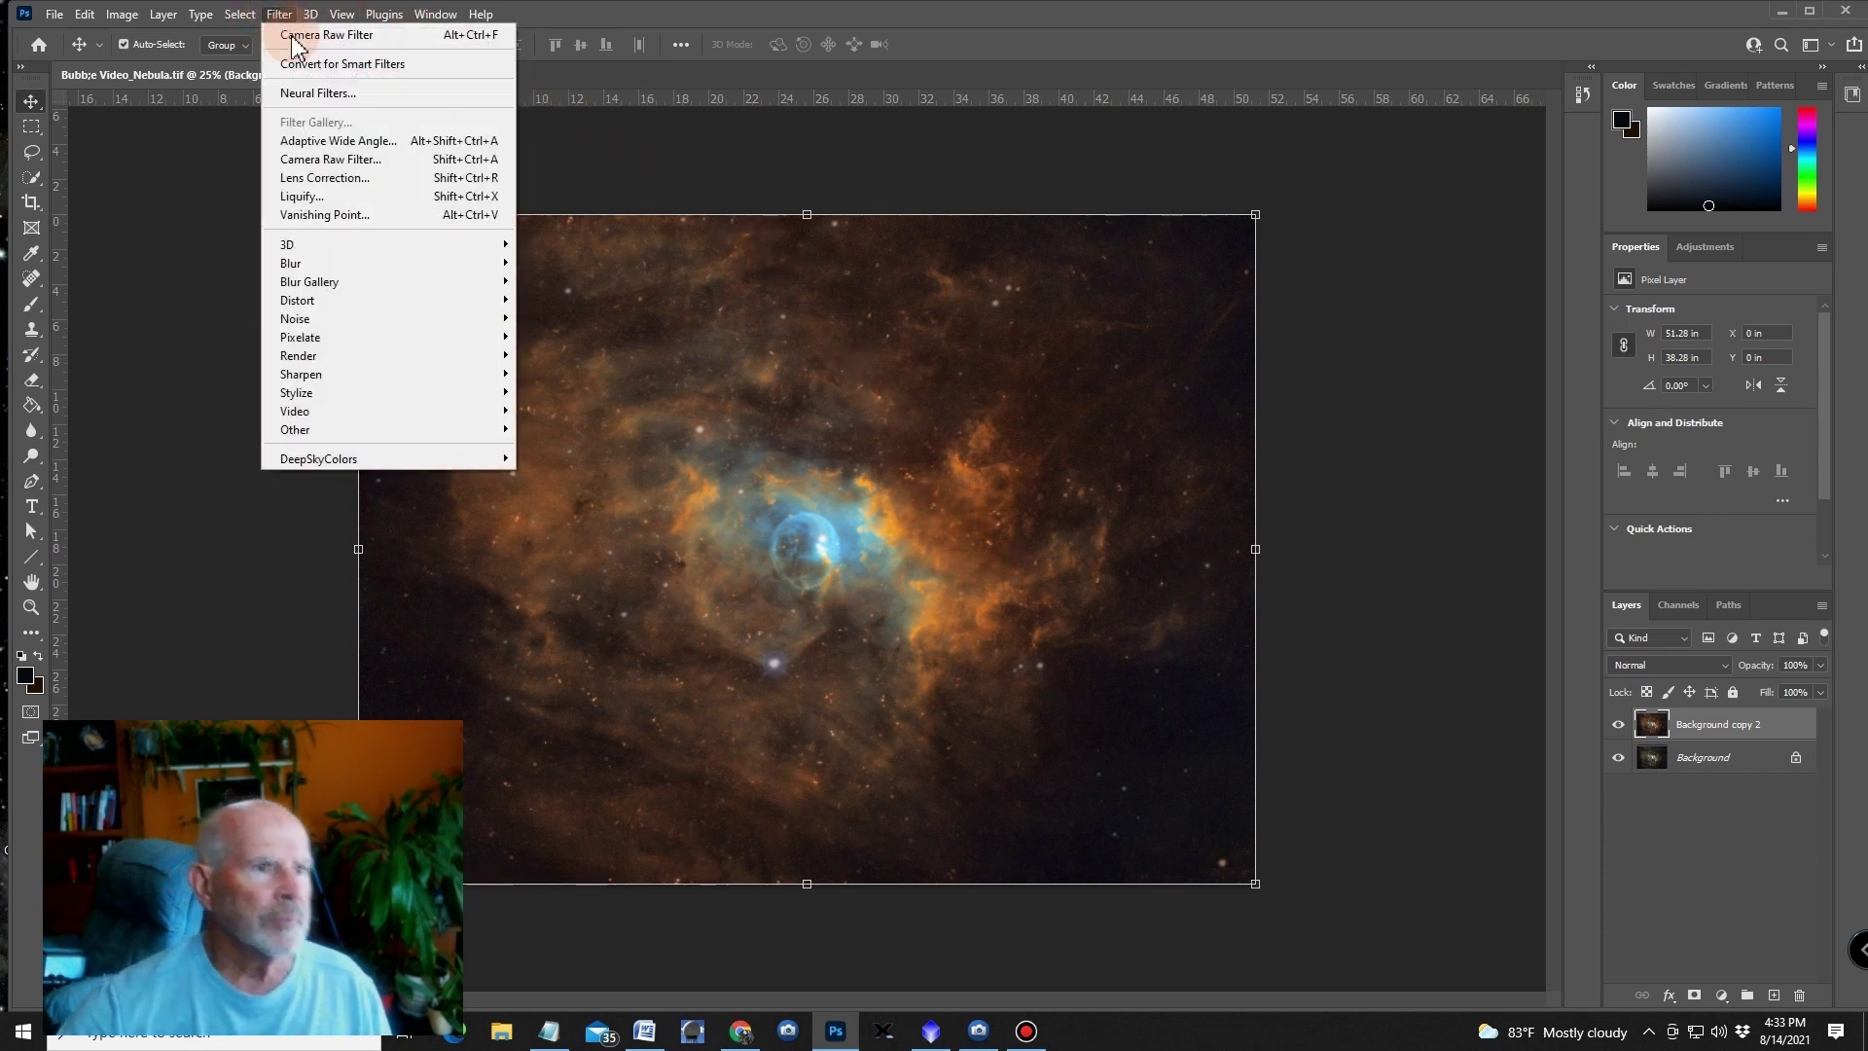
pyautogui.click(336, 159)
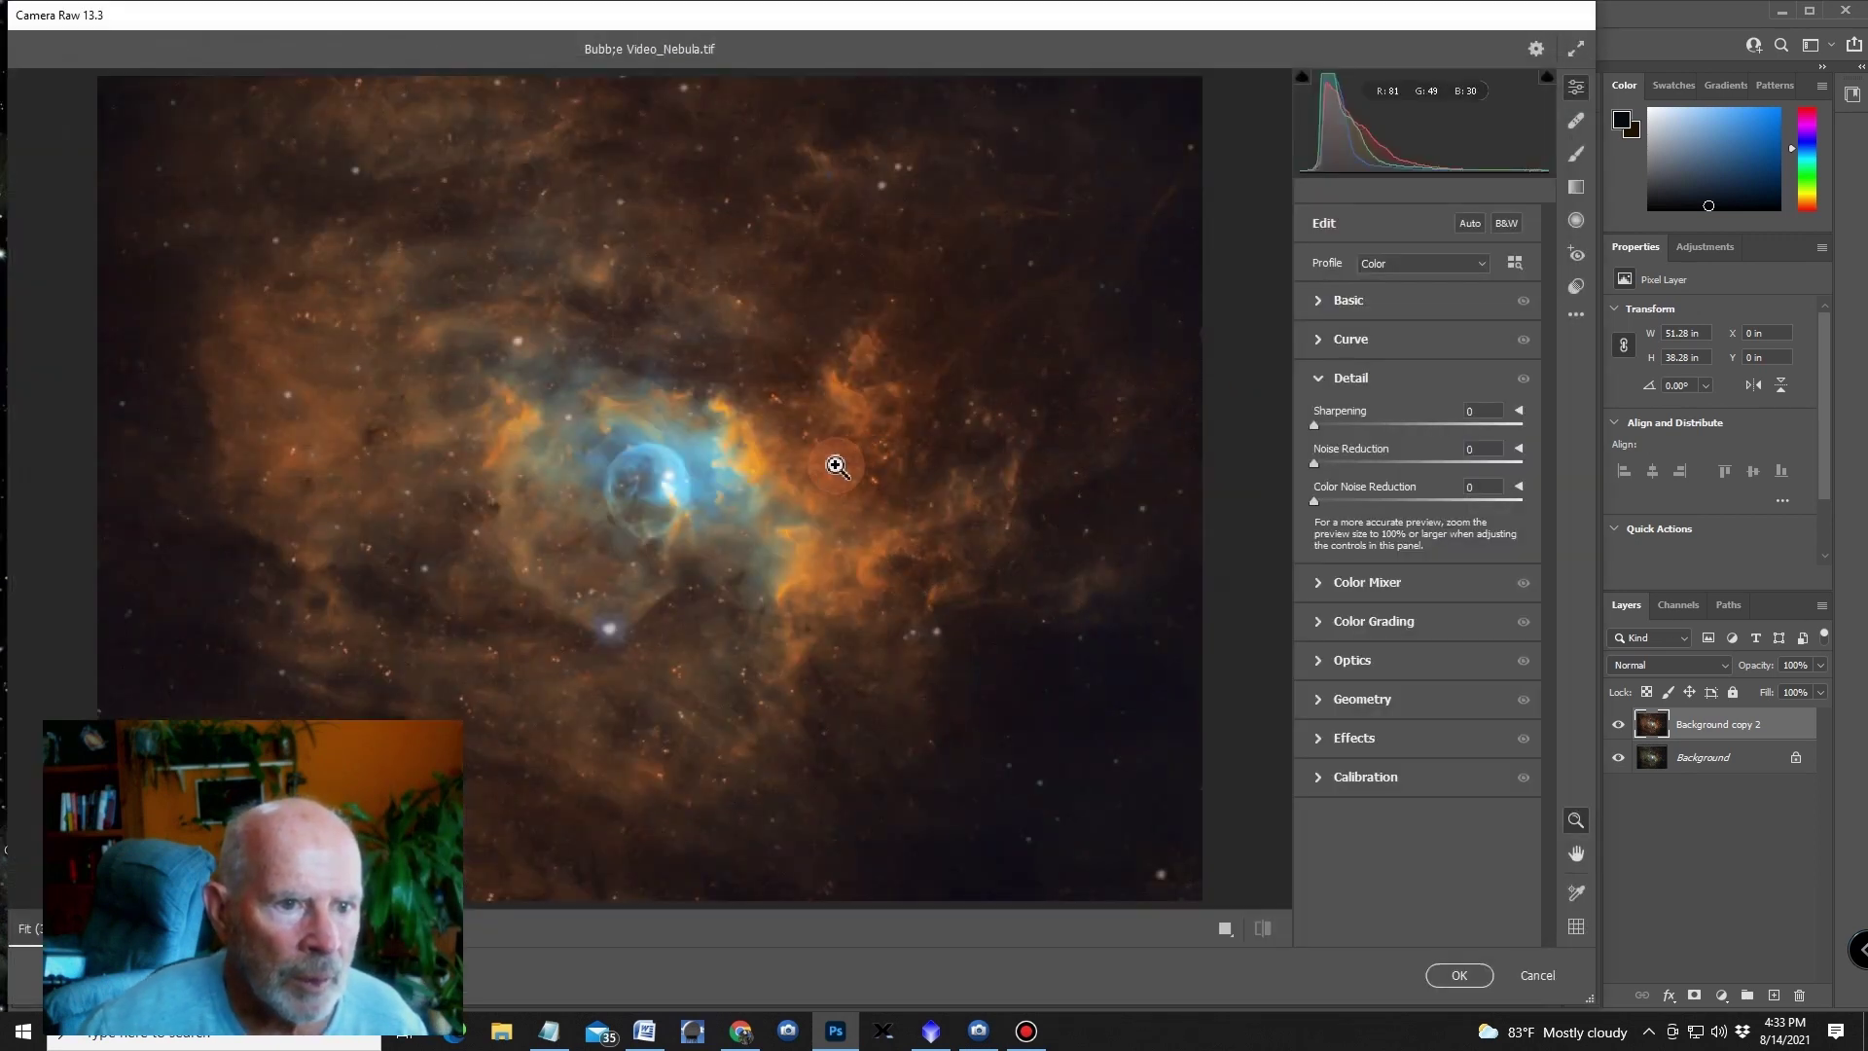
pyautogui.click(836, 467)
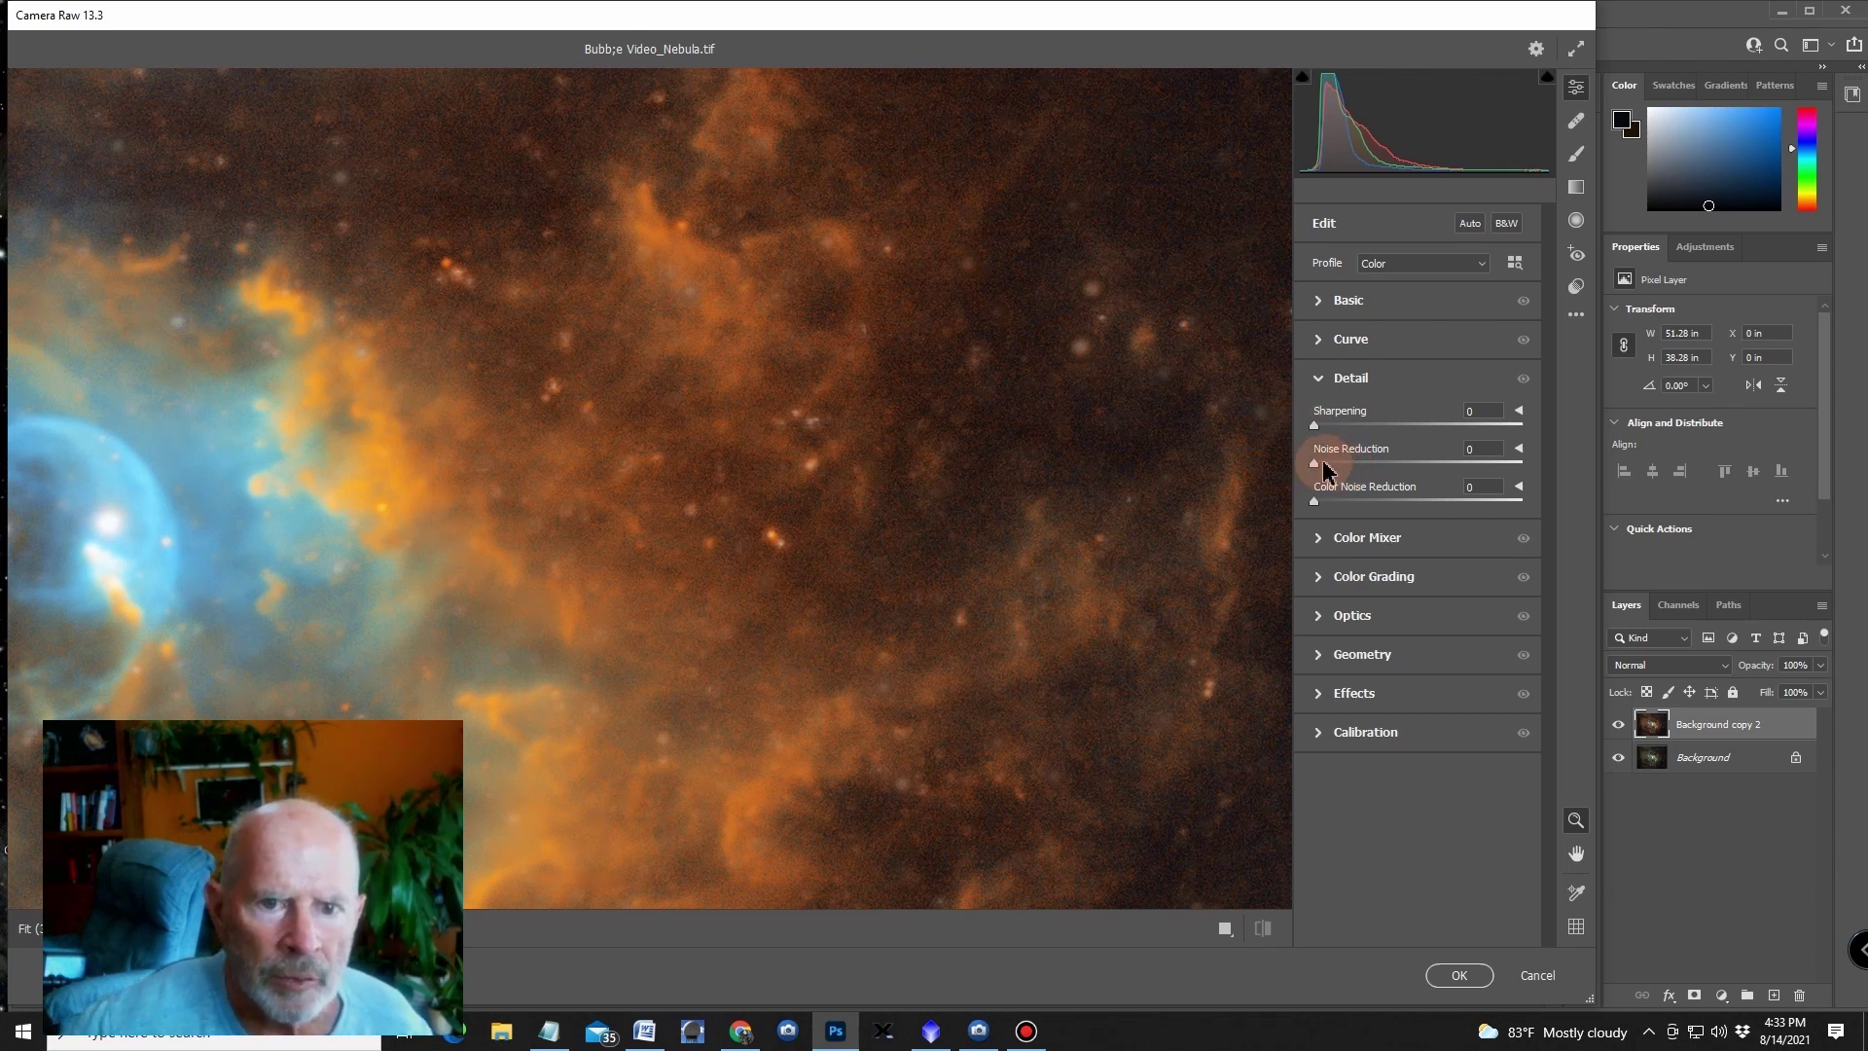
pyautogui.moveTo(1315, 468); pyautogui.dragTo(1411, 490)
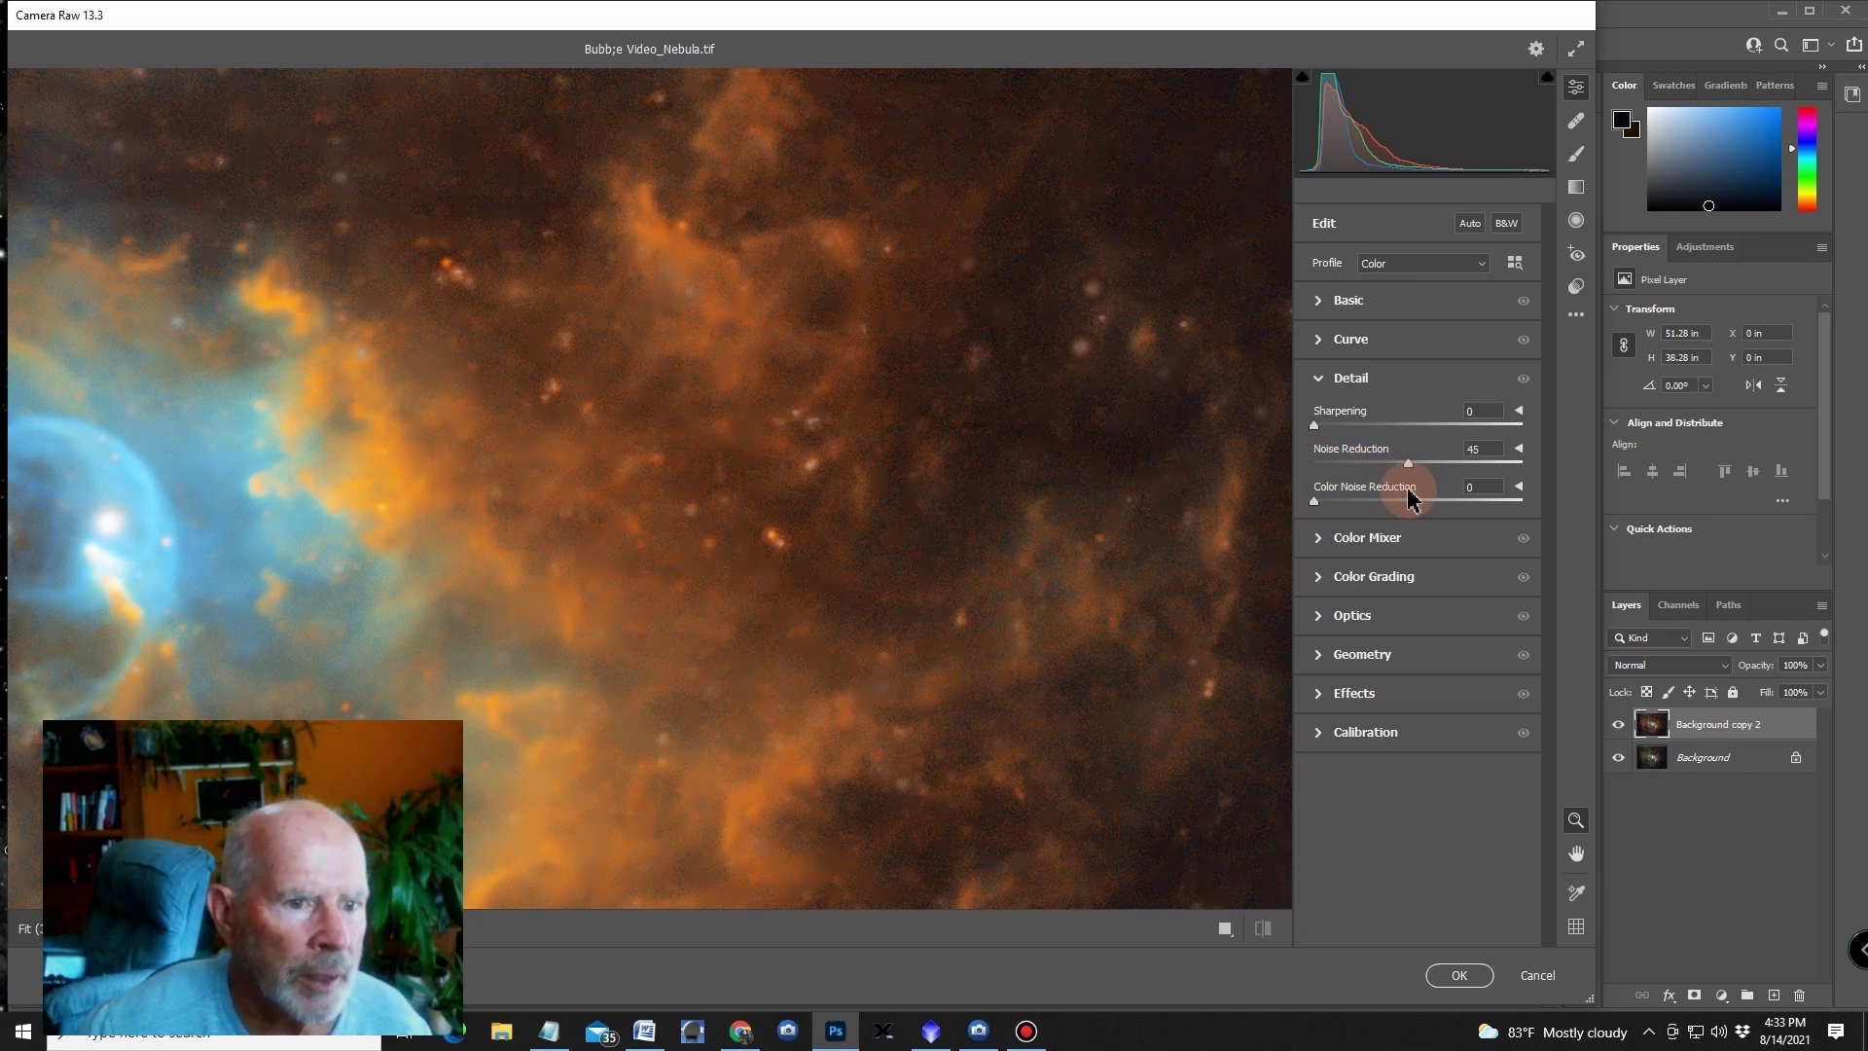
pyautogui.moveTo(1412, 490); pyautogui.dragTo(1429, 496)
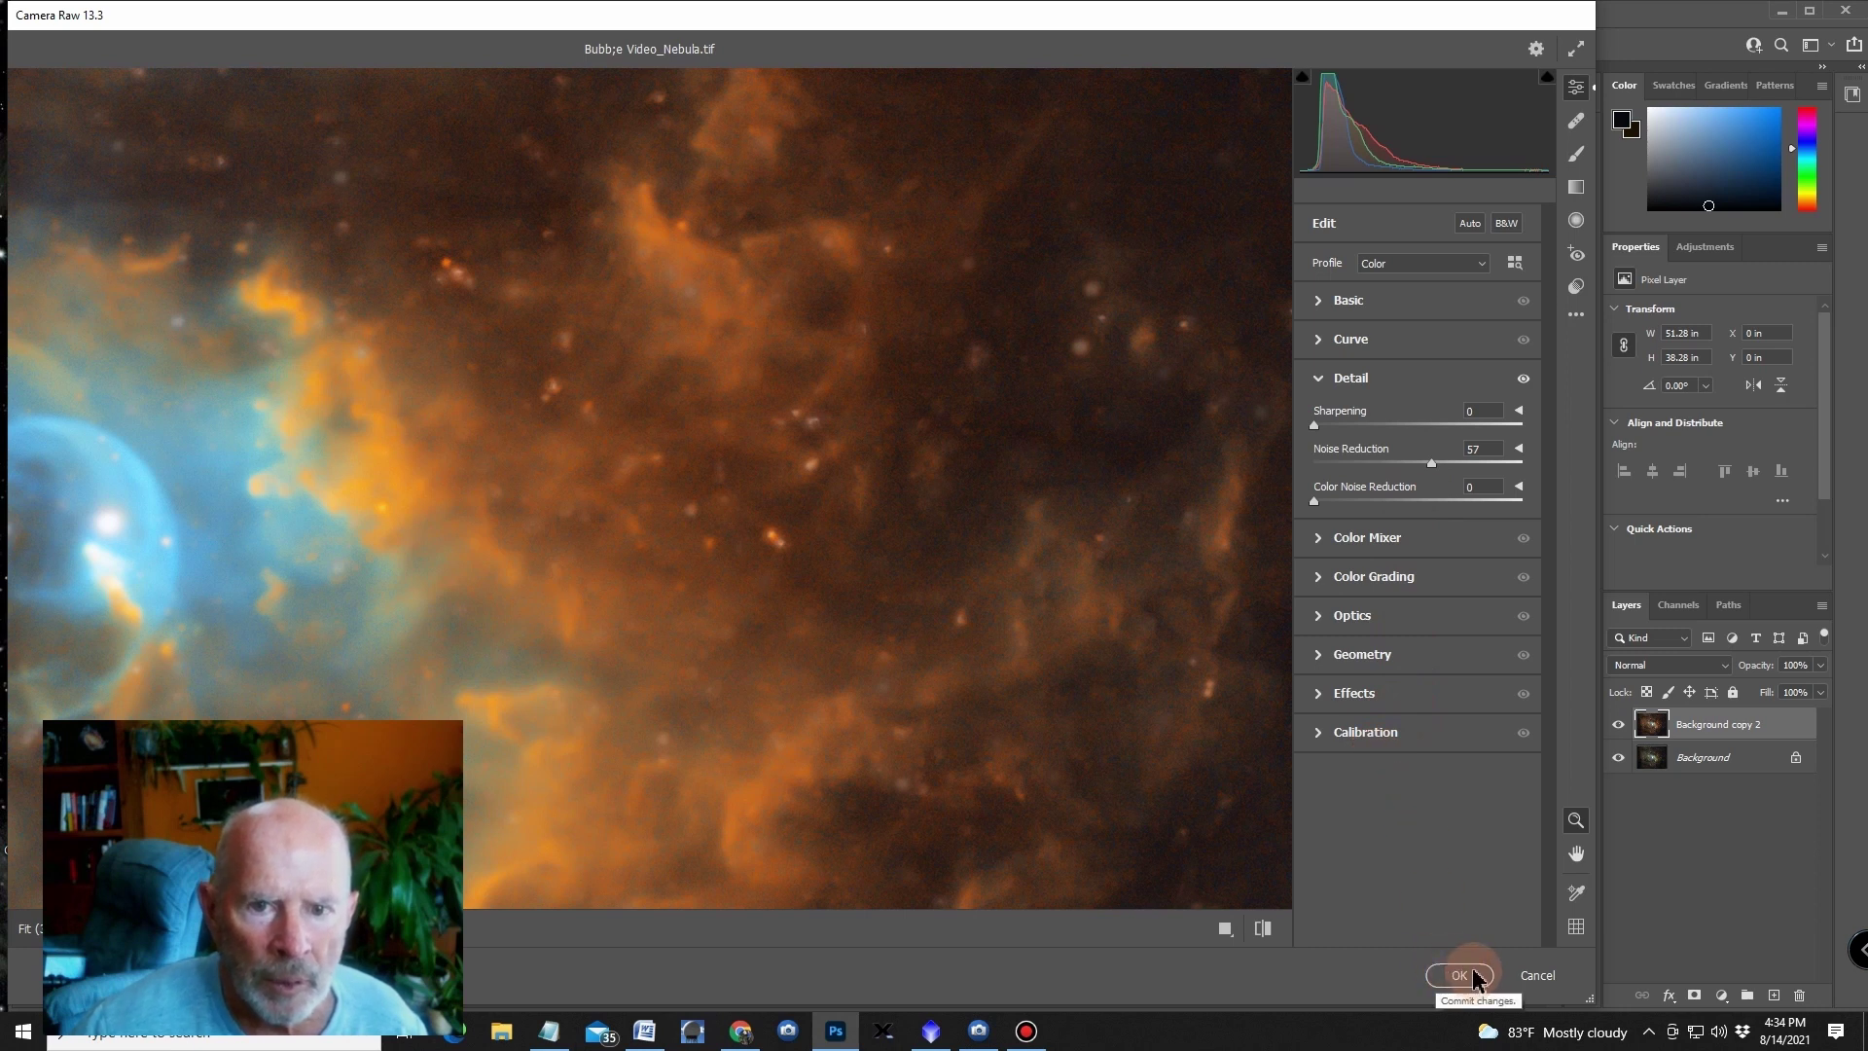
# - Set clarity to +29 in the Basic adjustments and apply the Camera Raw Filter to the layer
pyautogui.click(1318, 301)
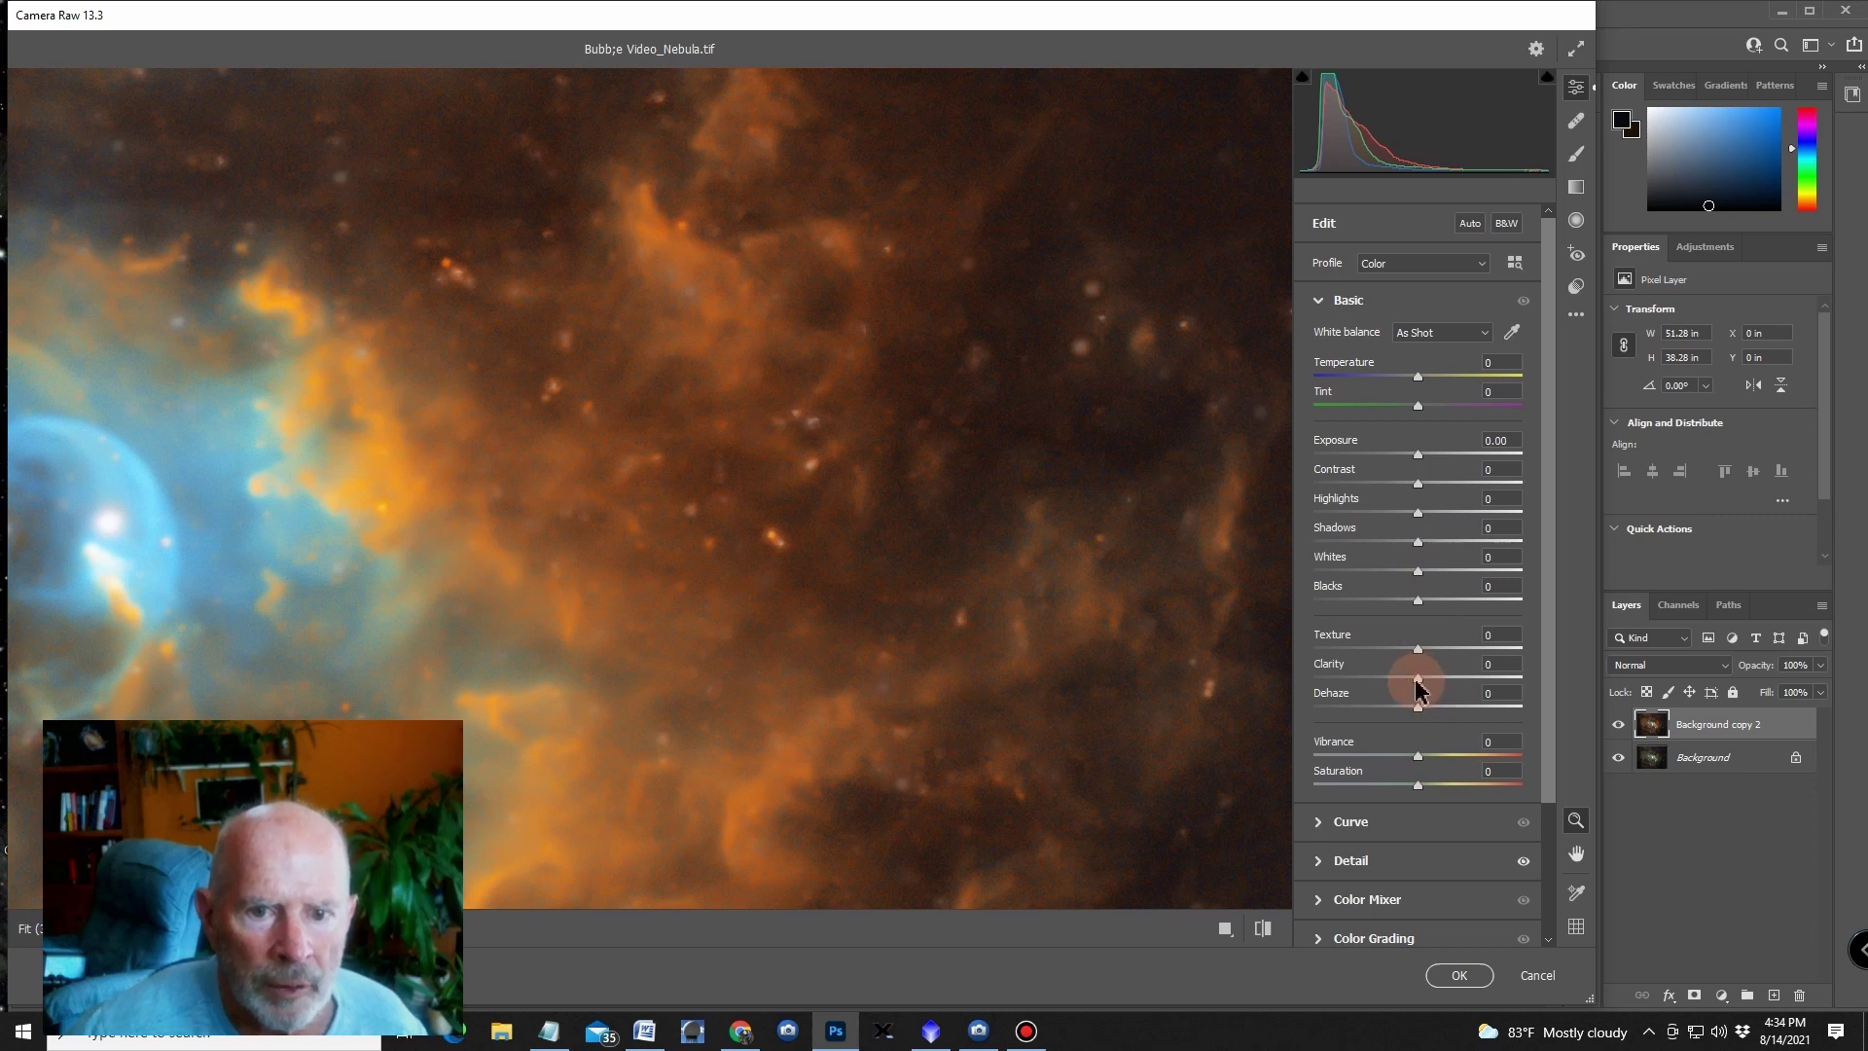
pyautogui.moveTo(1416, 684)
pyautogui.mouseDown()
pyautogui.moveTo(1484, 708)
pyautogui.moveTo(1430, 693)
pyautogui.moveTo(1448, 702)
pyautogui.mouseUp()
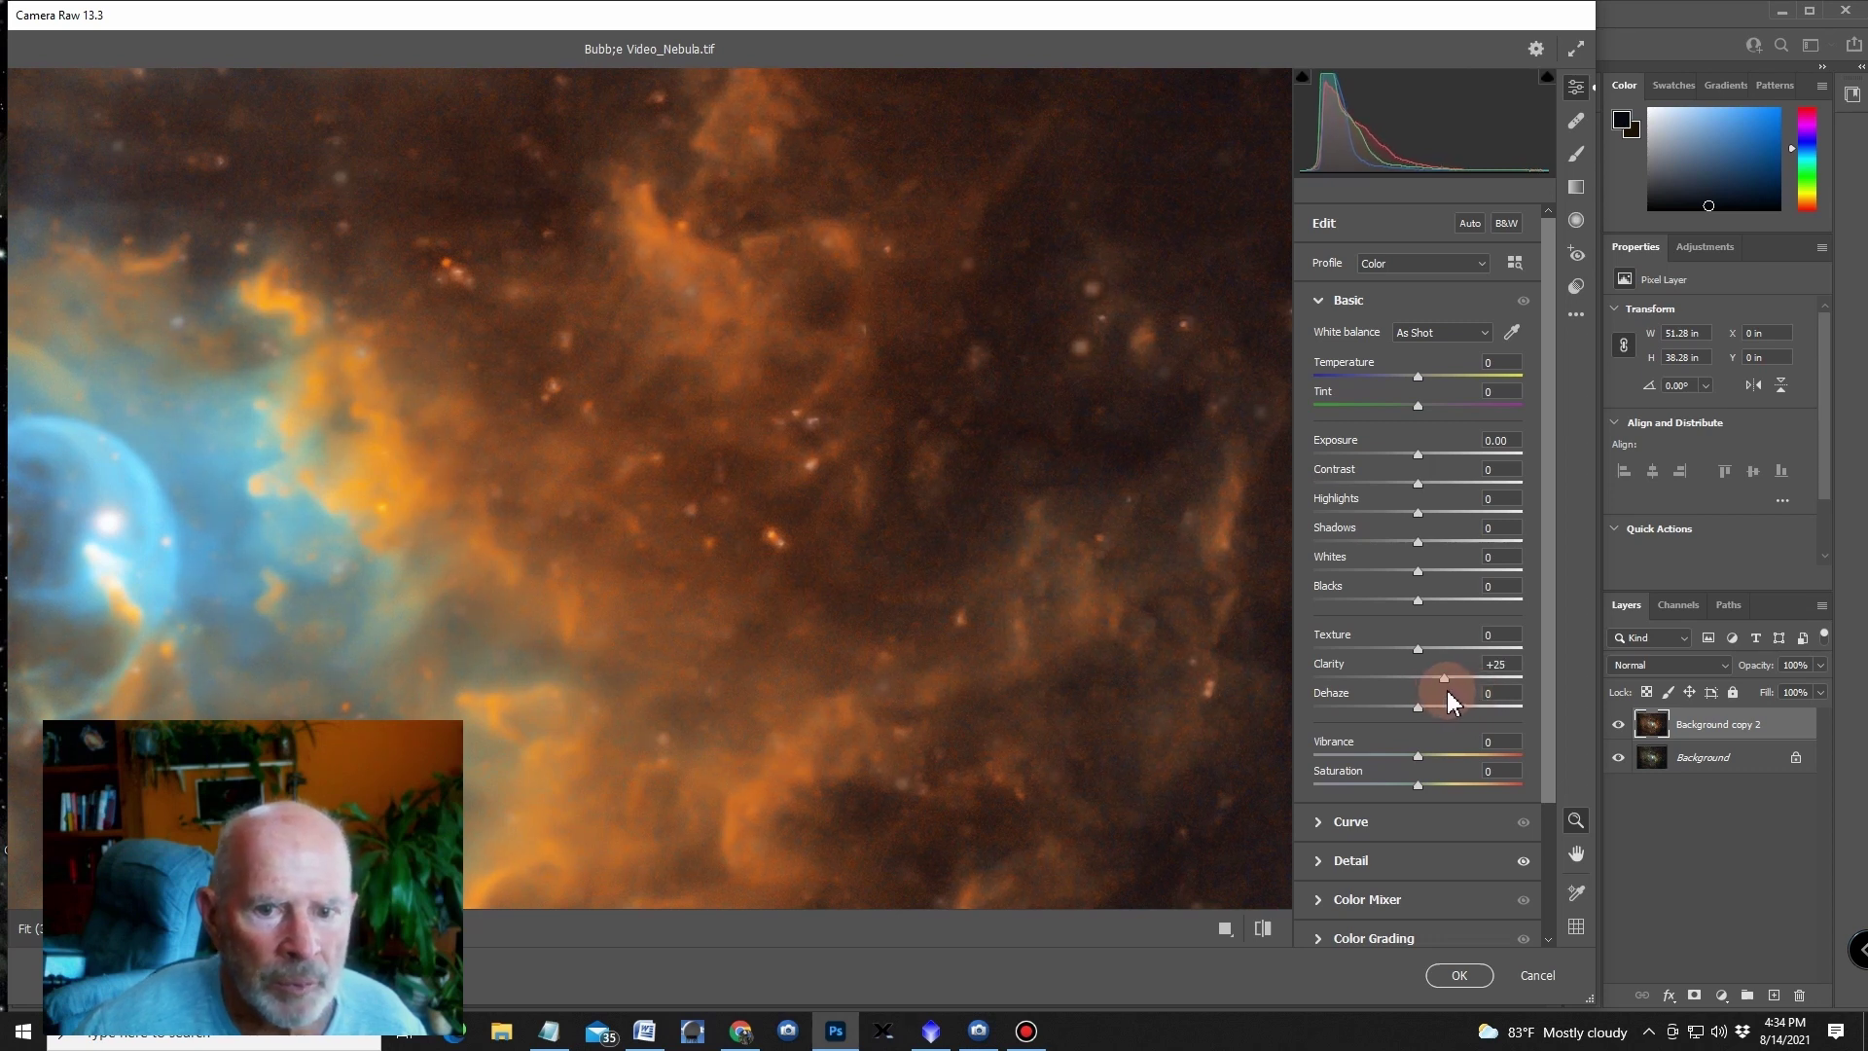
pyautogui.click(811, 598)
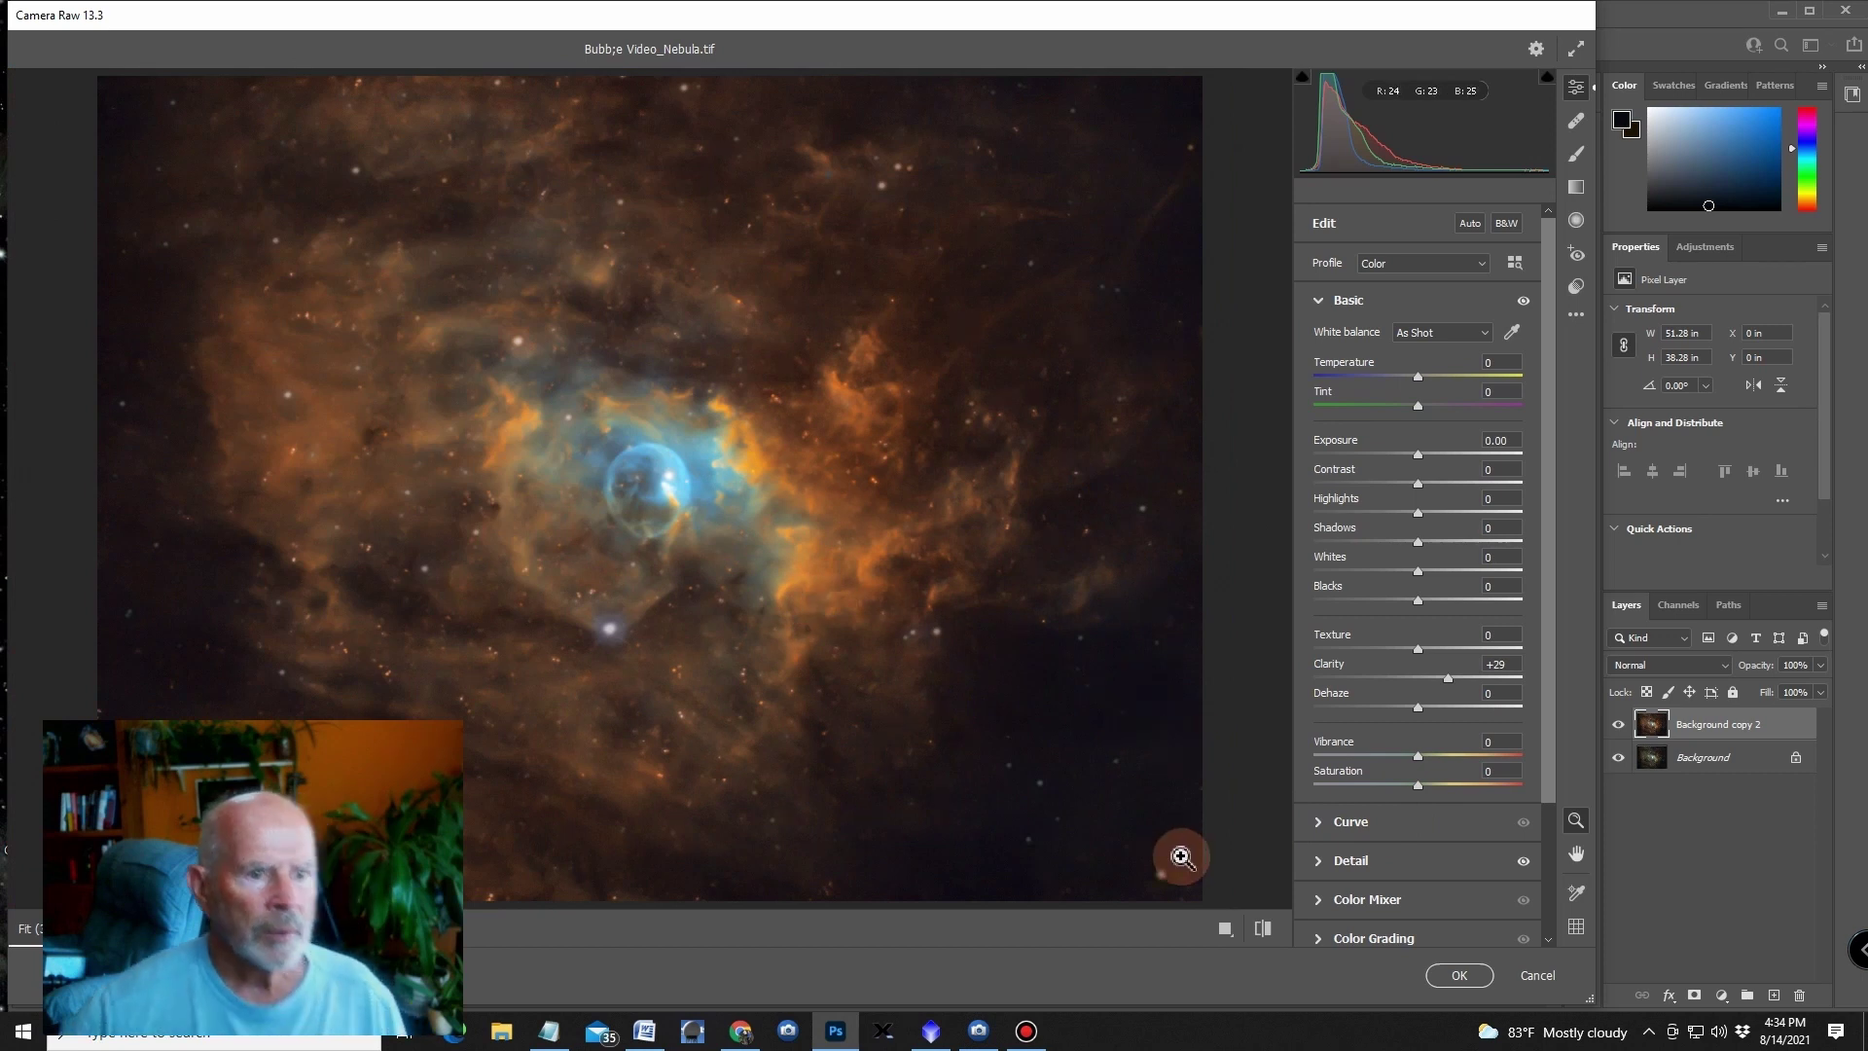
pyautogui.click(1455, 976)
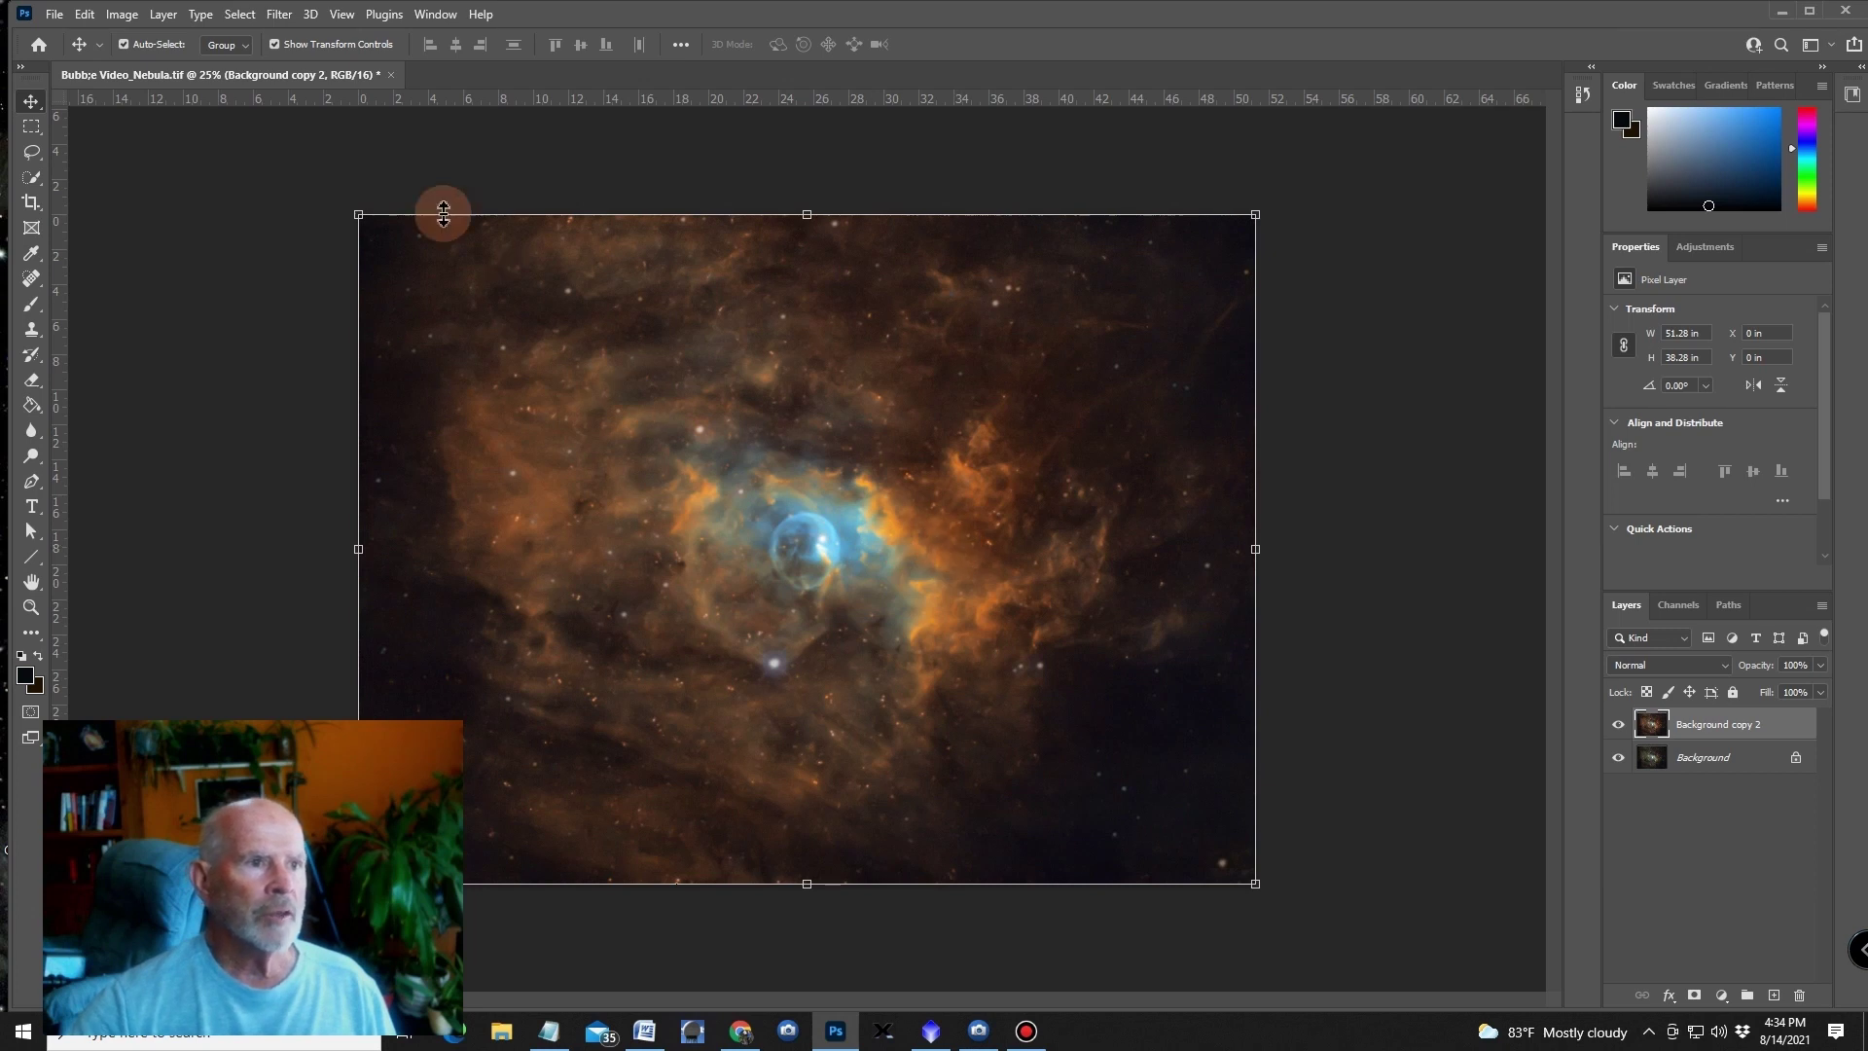
# - Open star_mask.tif from the Bubble folder
pyautogui.click(55, 15)
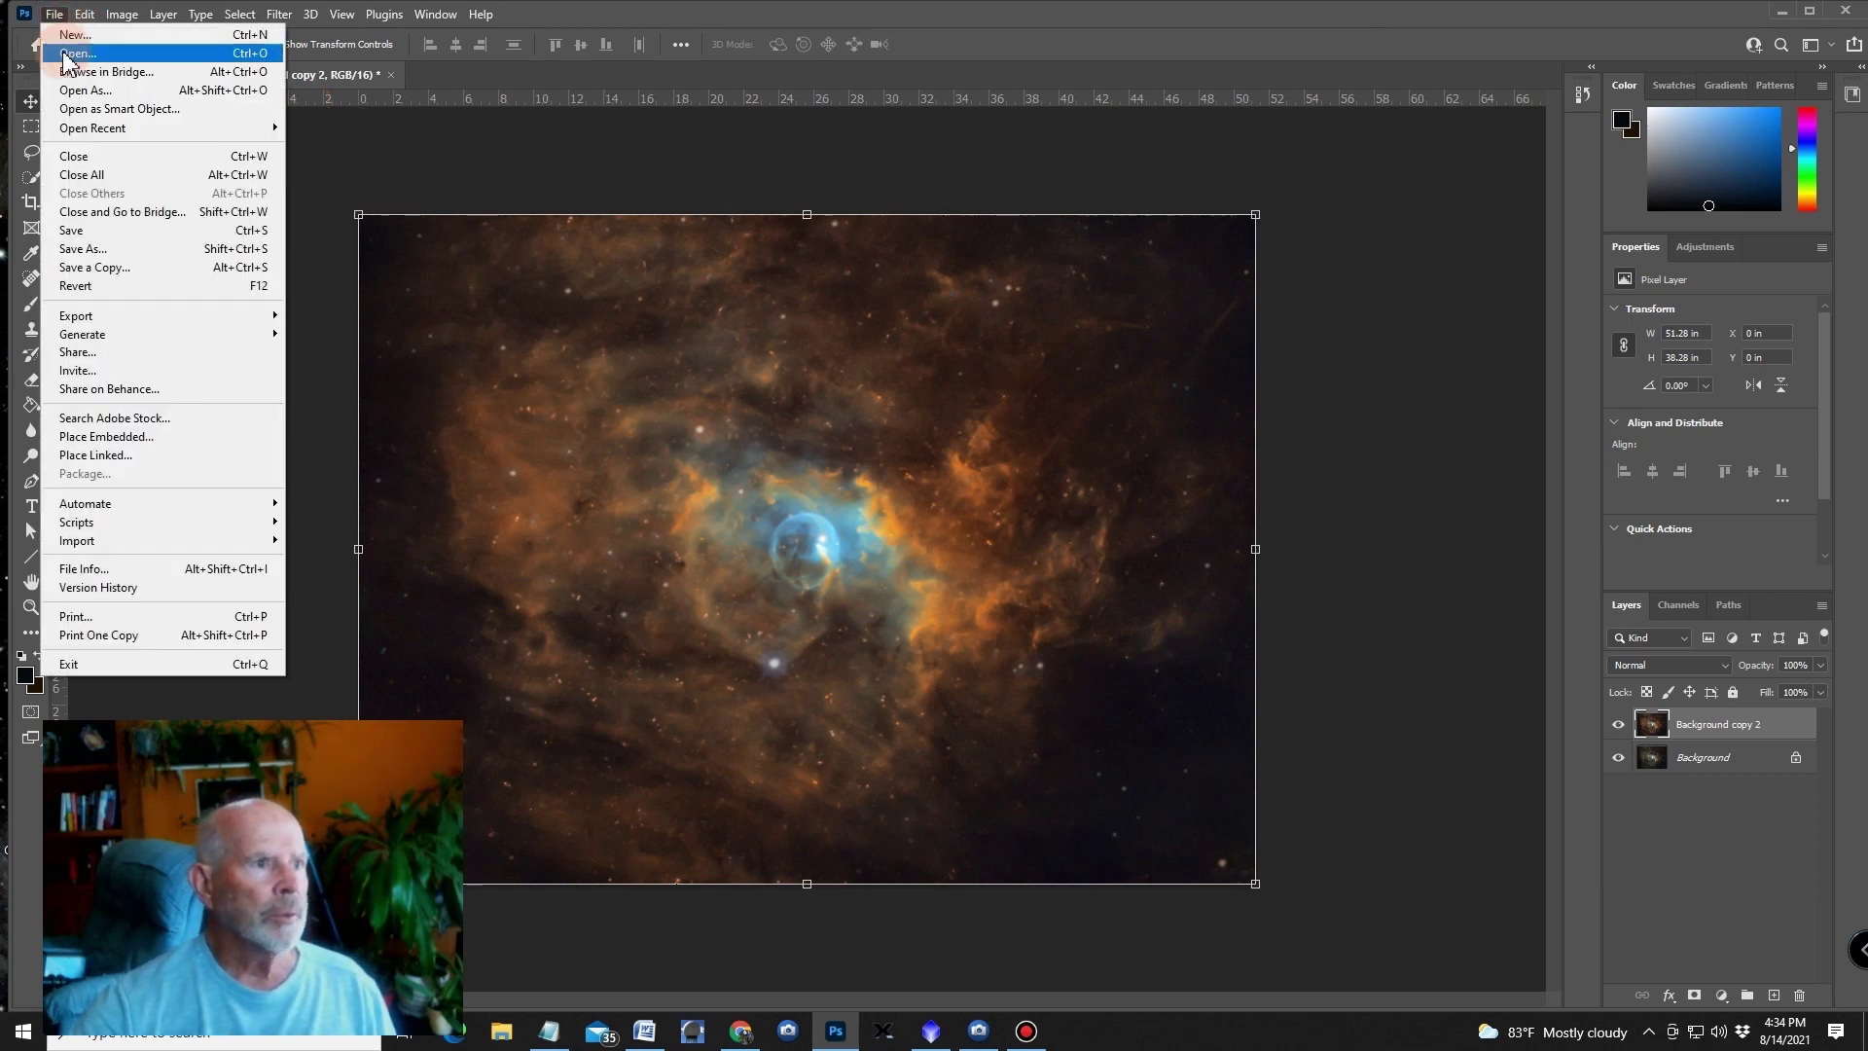
pyautogui.click(63, 55)
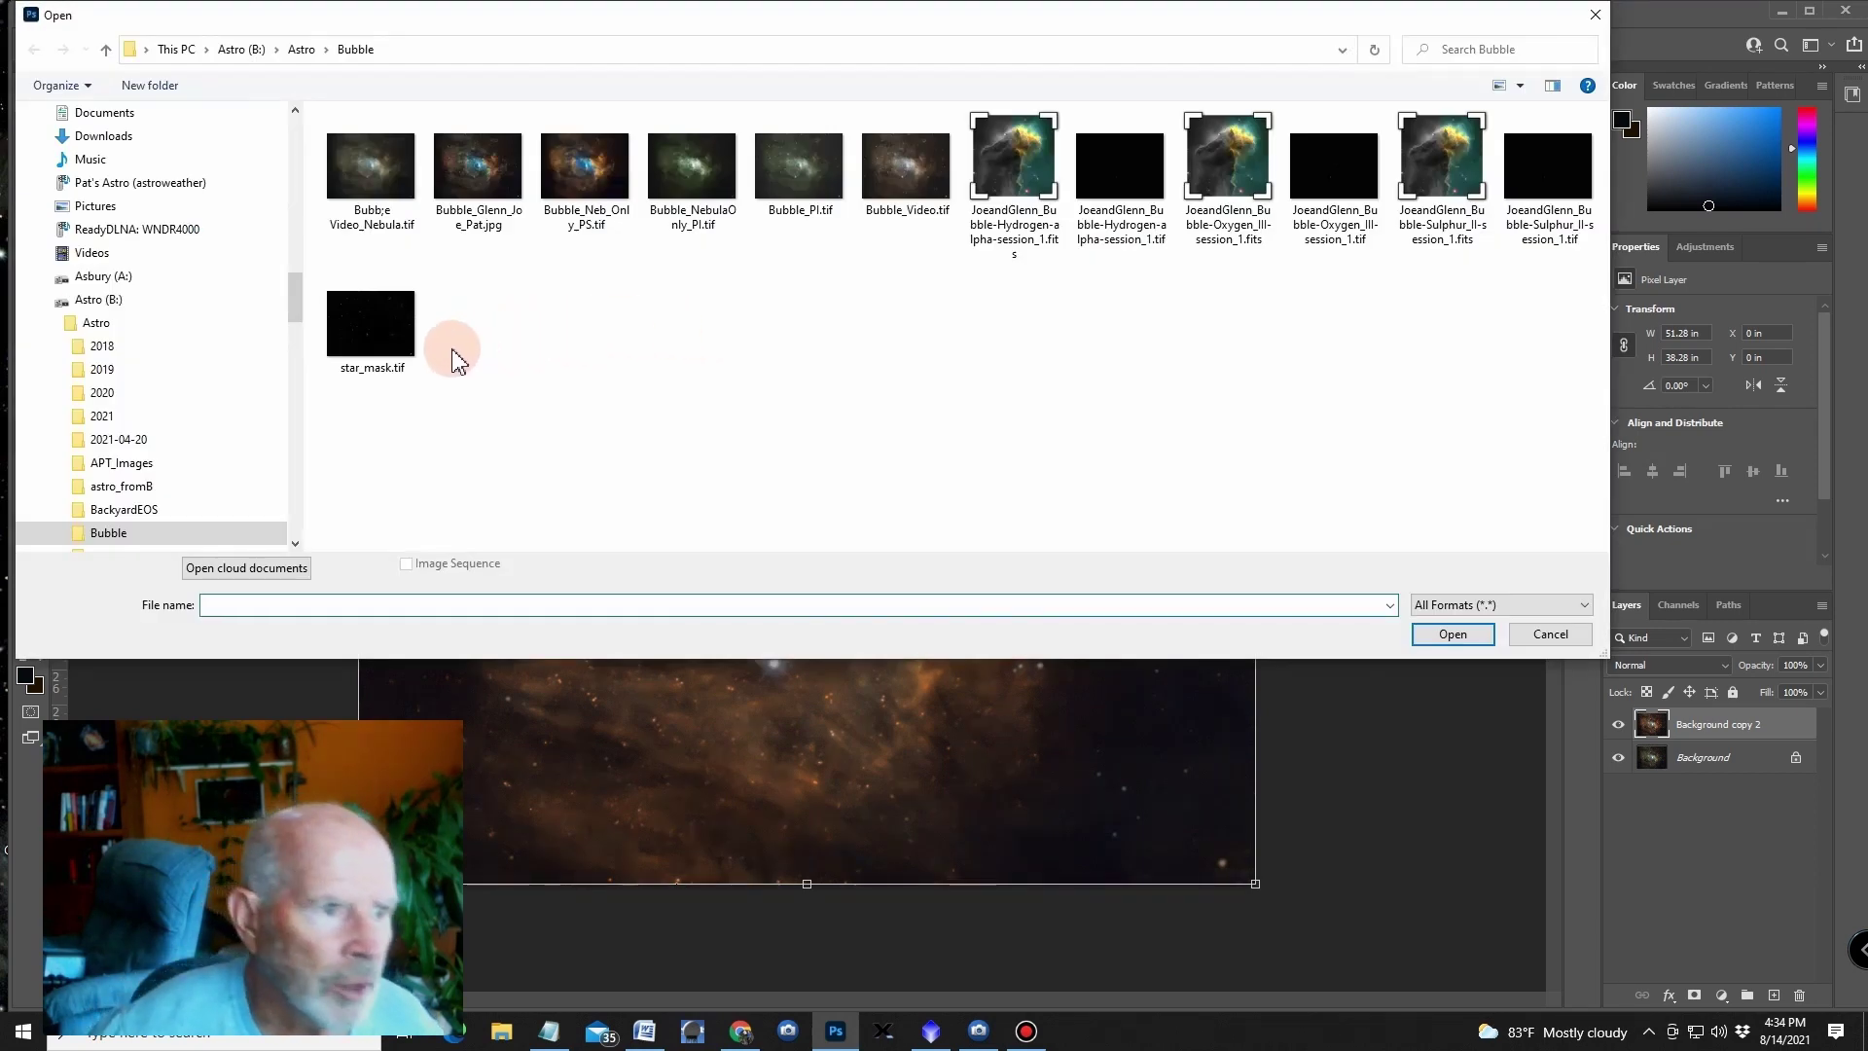
pyautogui.click(379, 331)
pyautogui.doubleClick(381, 331)
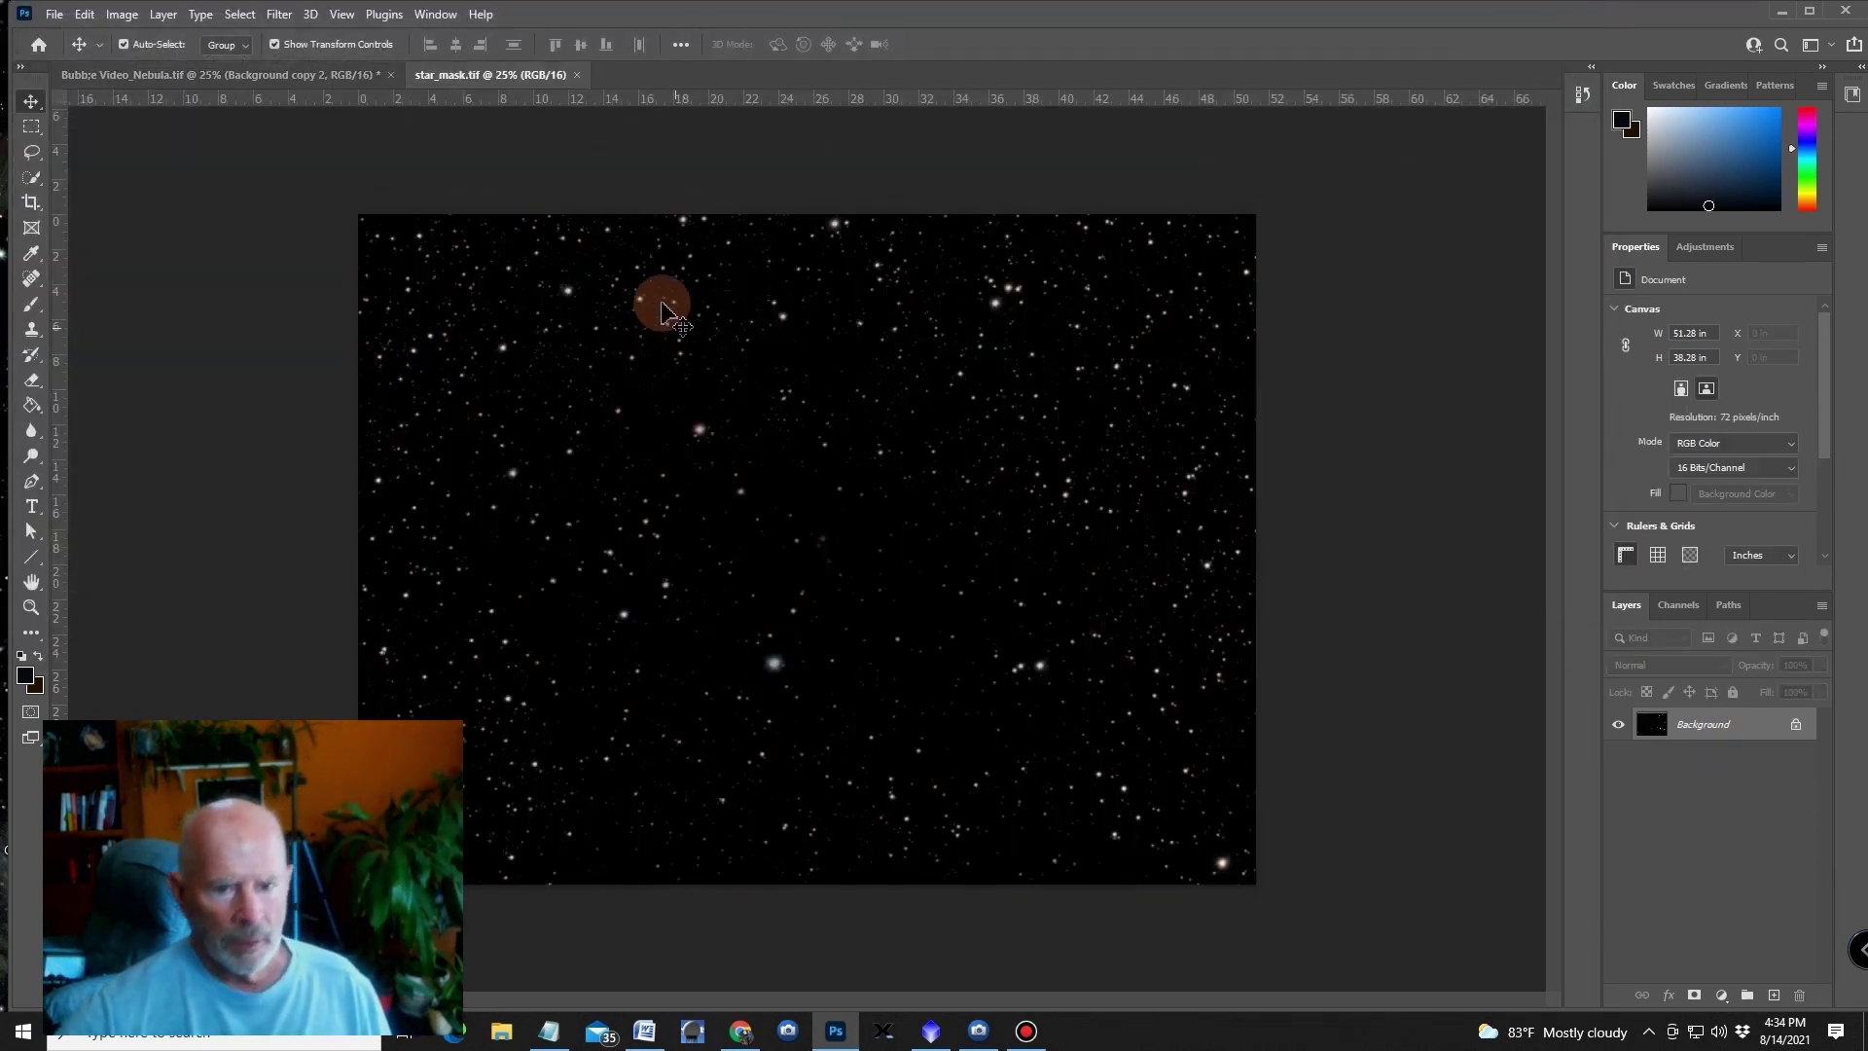
# - Copy the entire star_mask.tif image onto a new top layer in the nebula document and set its blend mode to Lighten
pyautogui.press('ctrl')
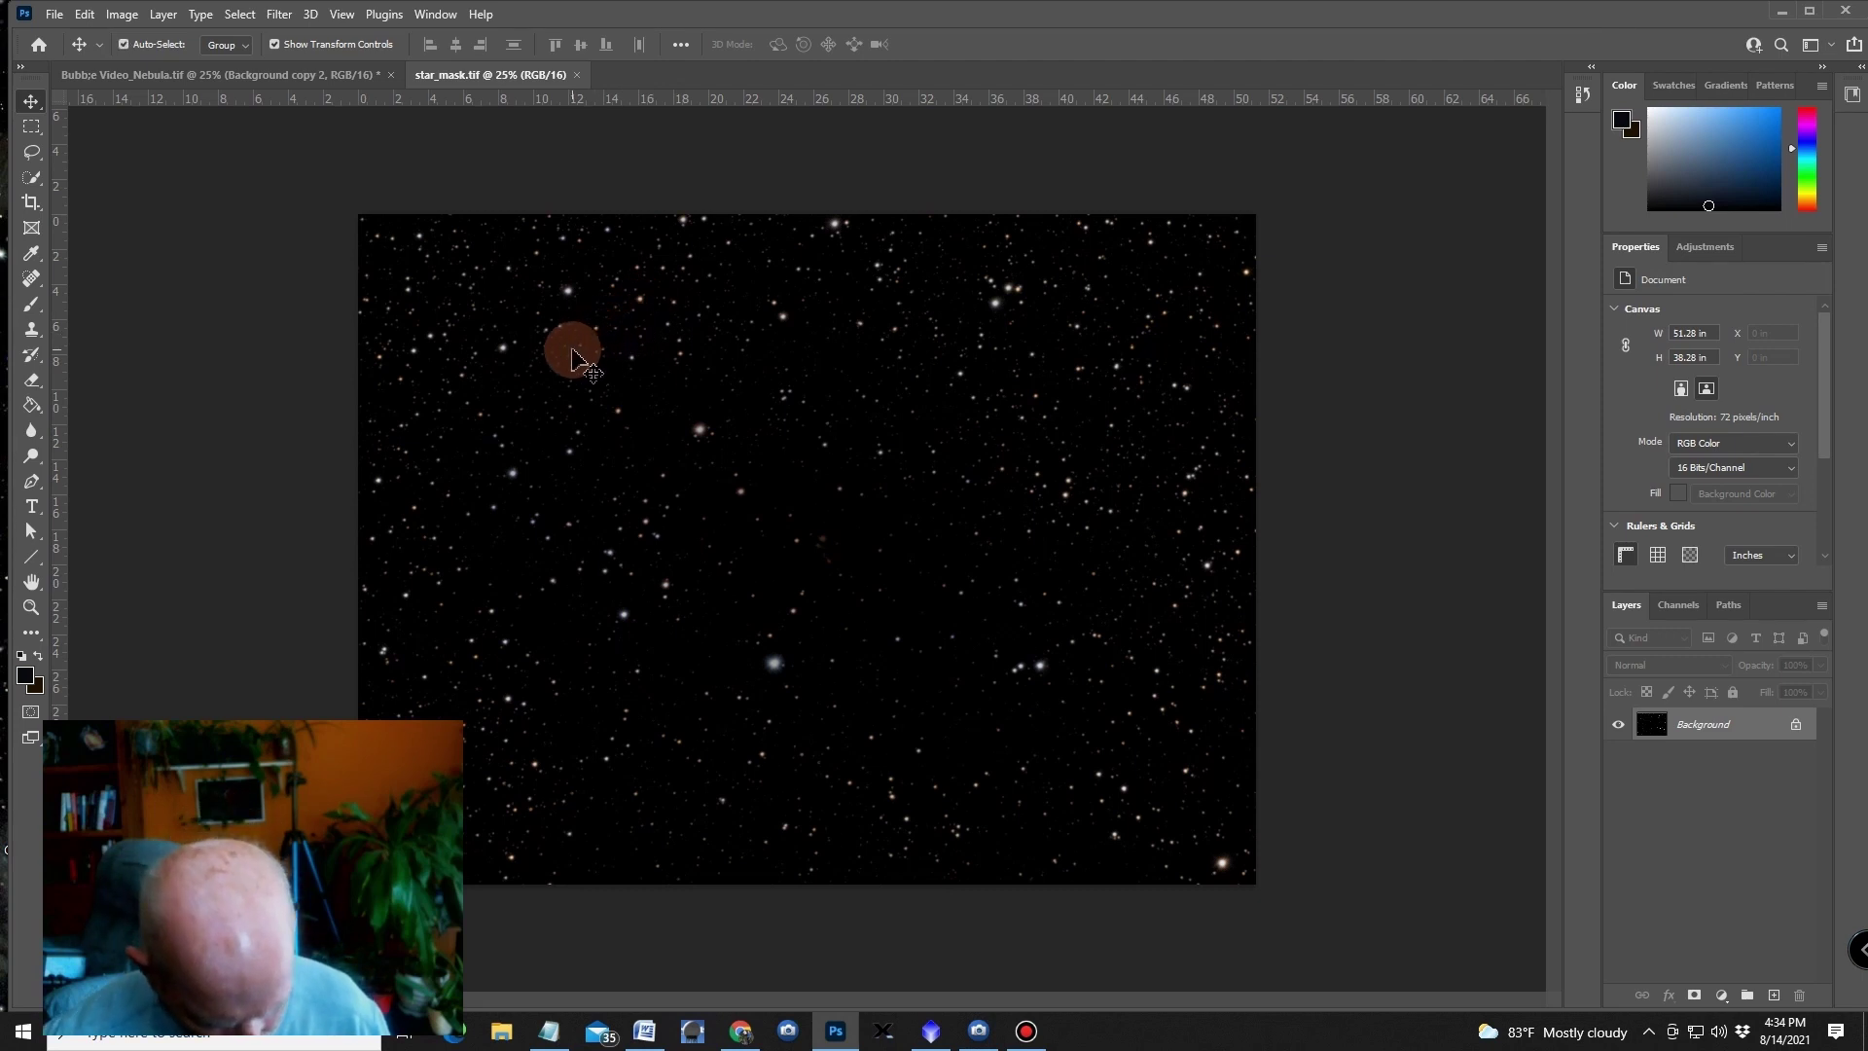
pyautogui.hotkey('ctrl', 'a')
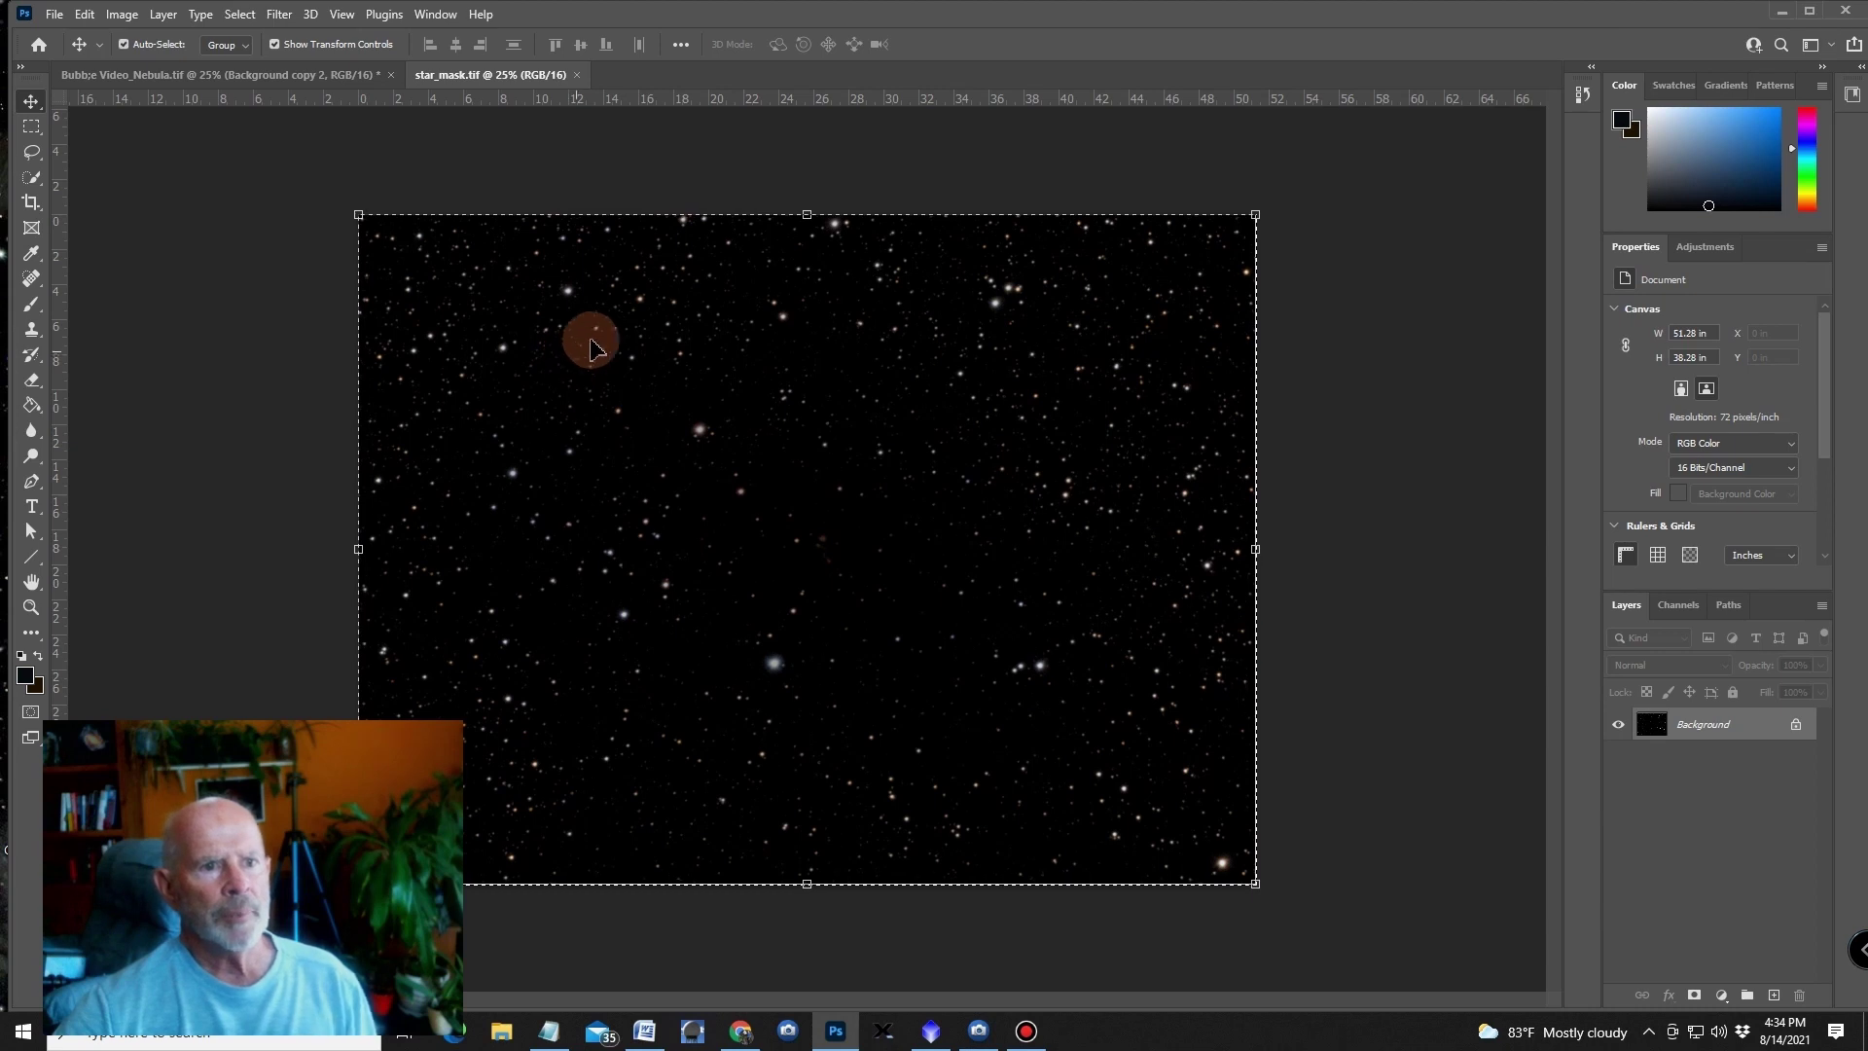
pyautogui.click(312, 75)
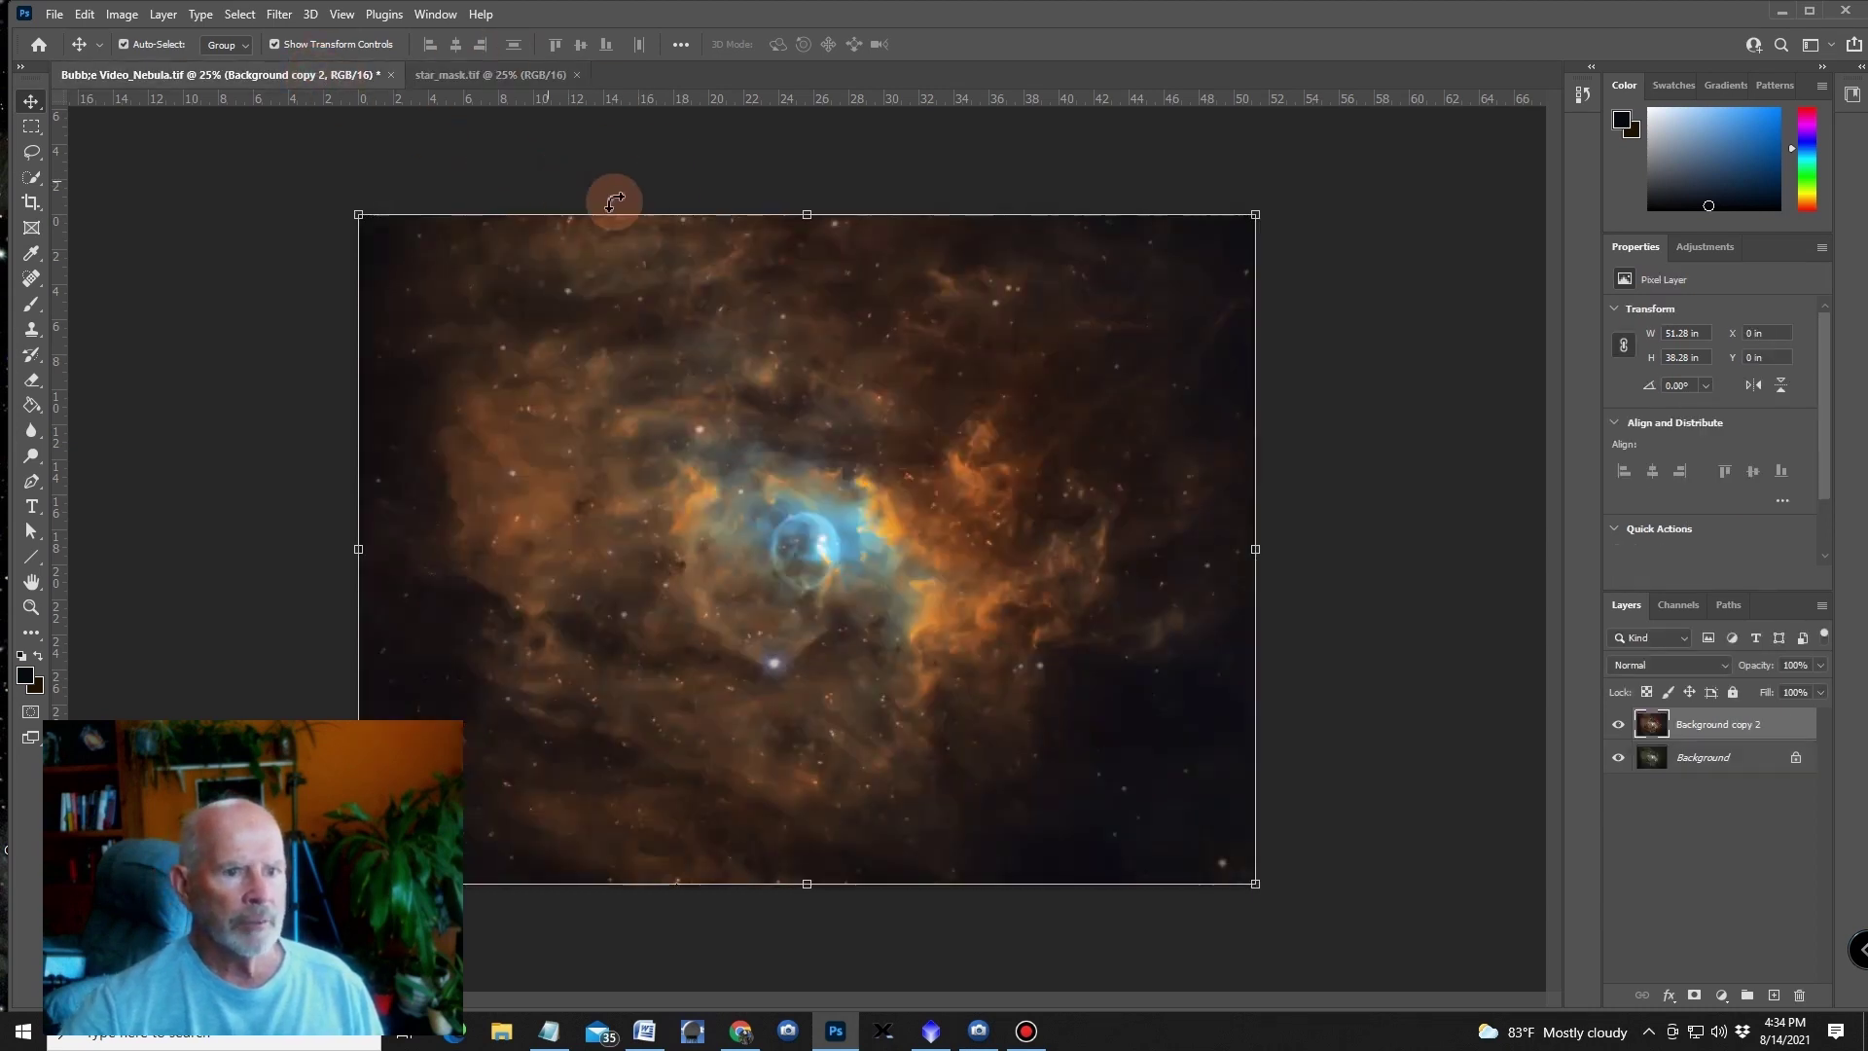
pyautogui.hotkey('ctrl', 'a')
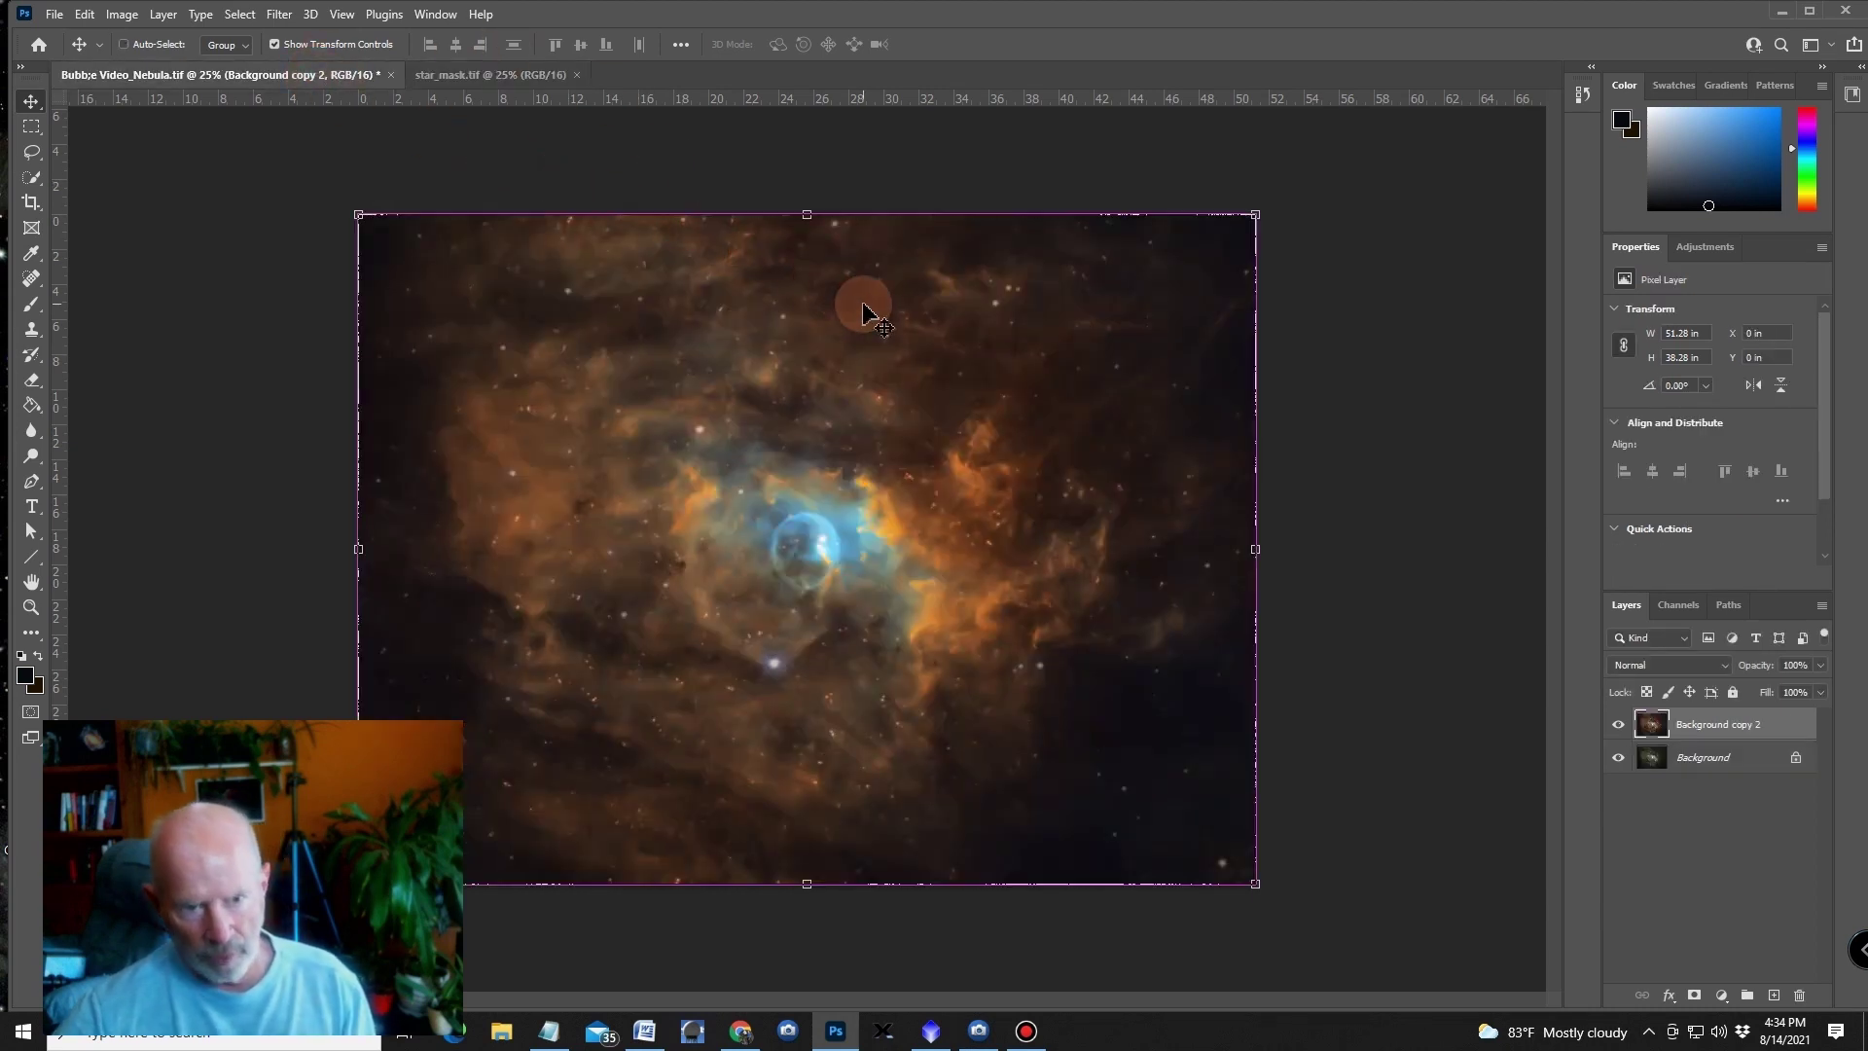
pyautogui.hotkey('ctrl', 'v')
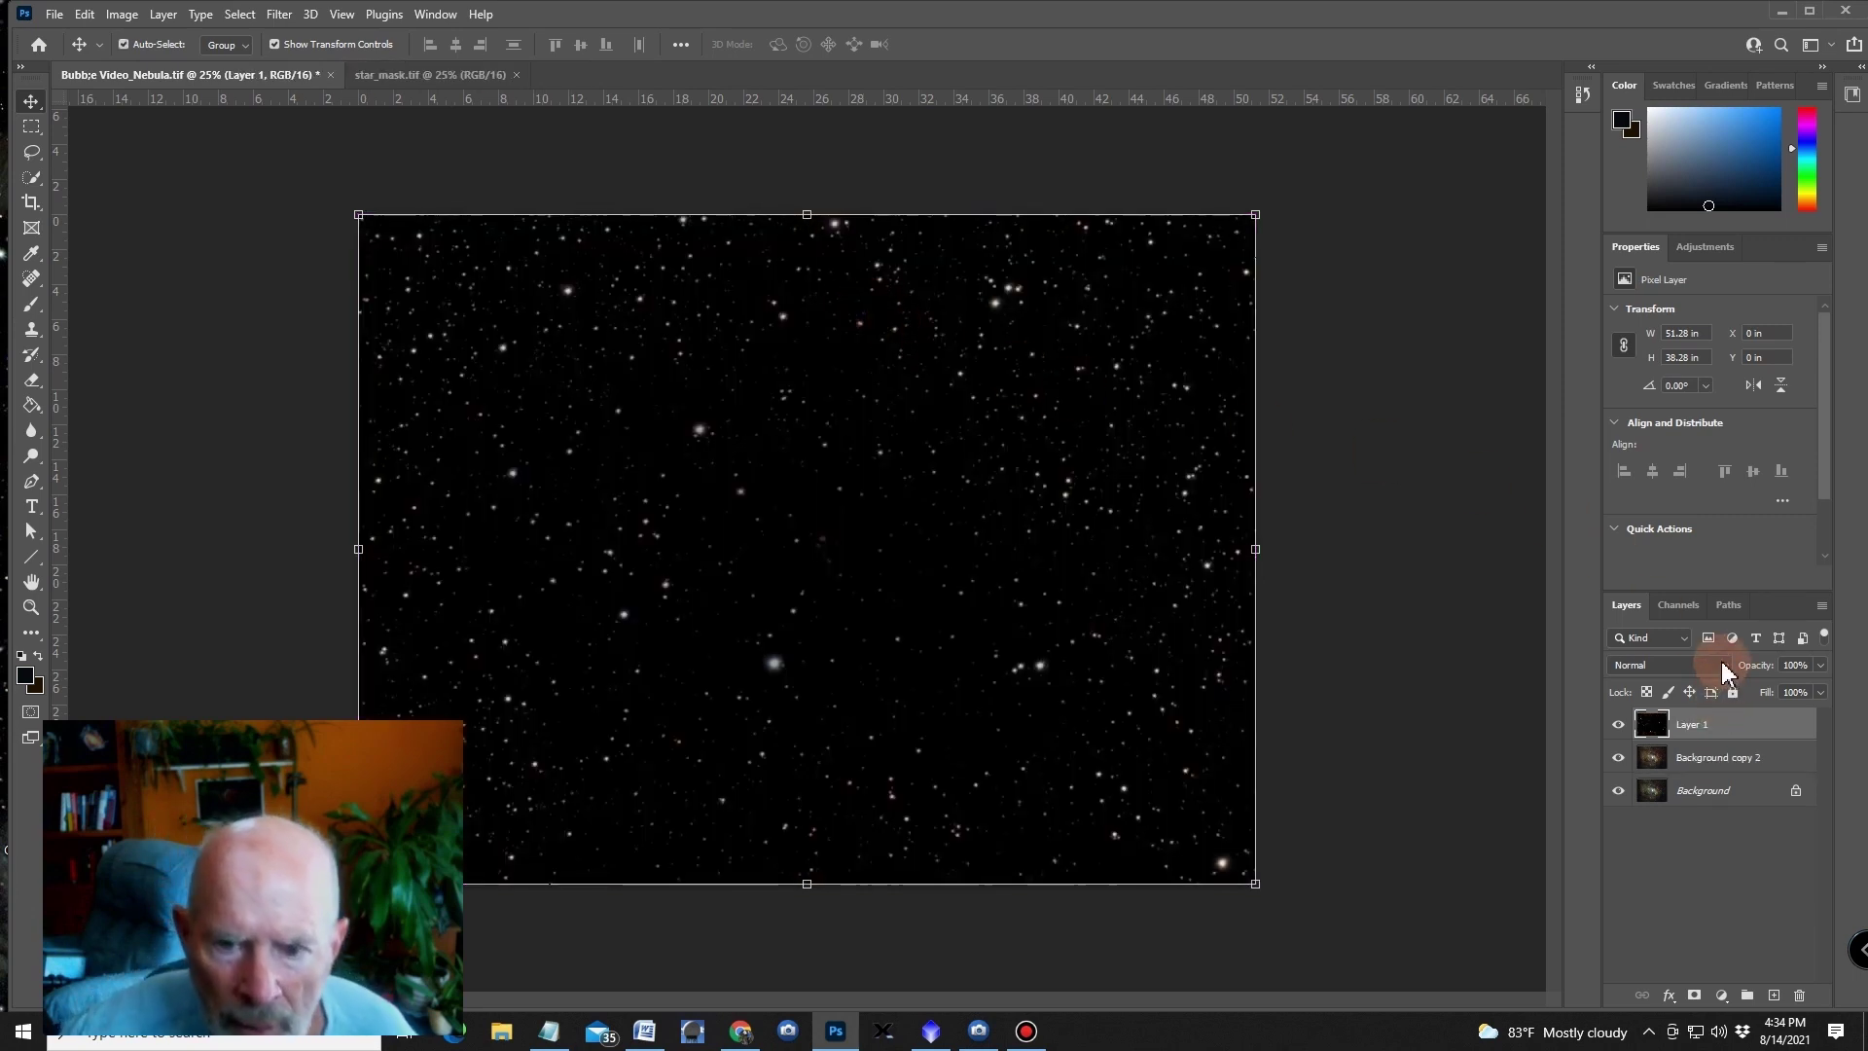
pyautogui.click(1723, 669)
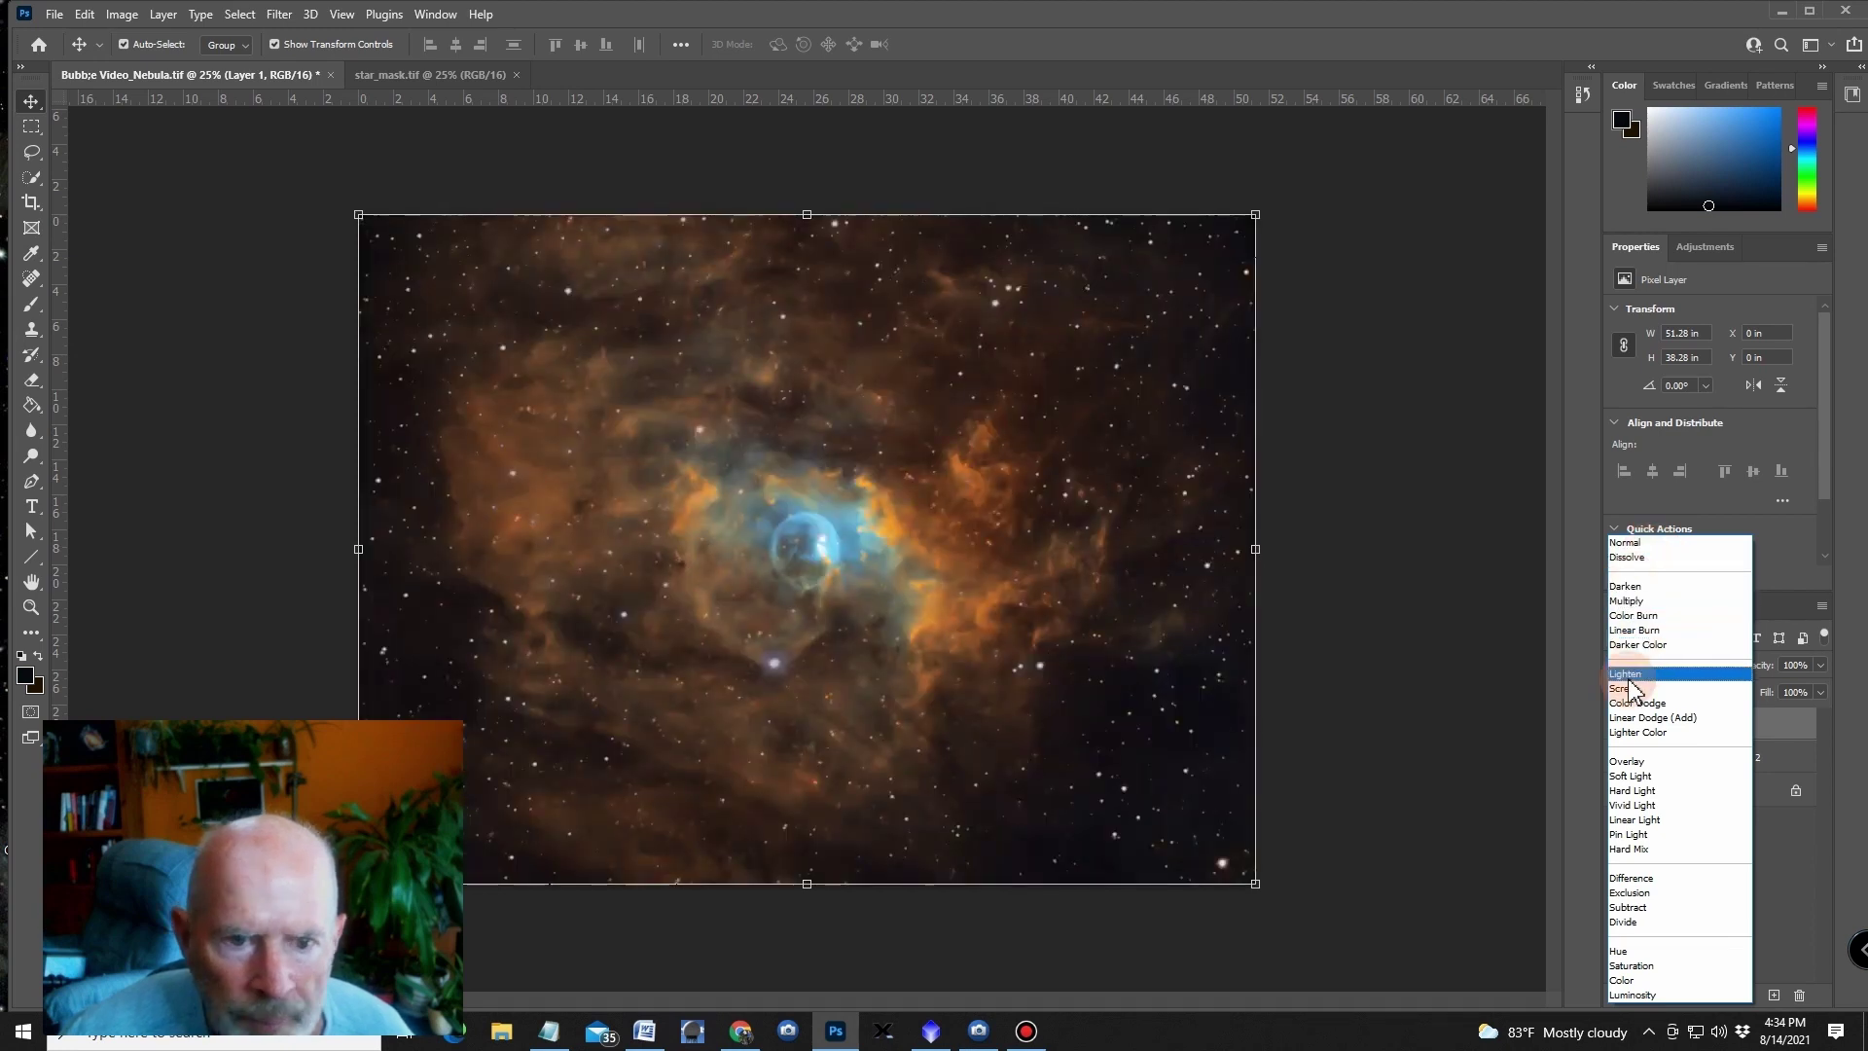
pyautogui.click(1635, 676)
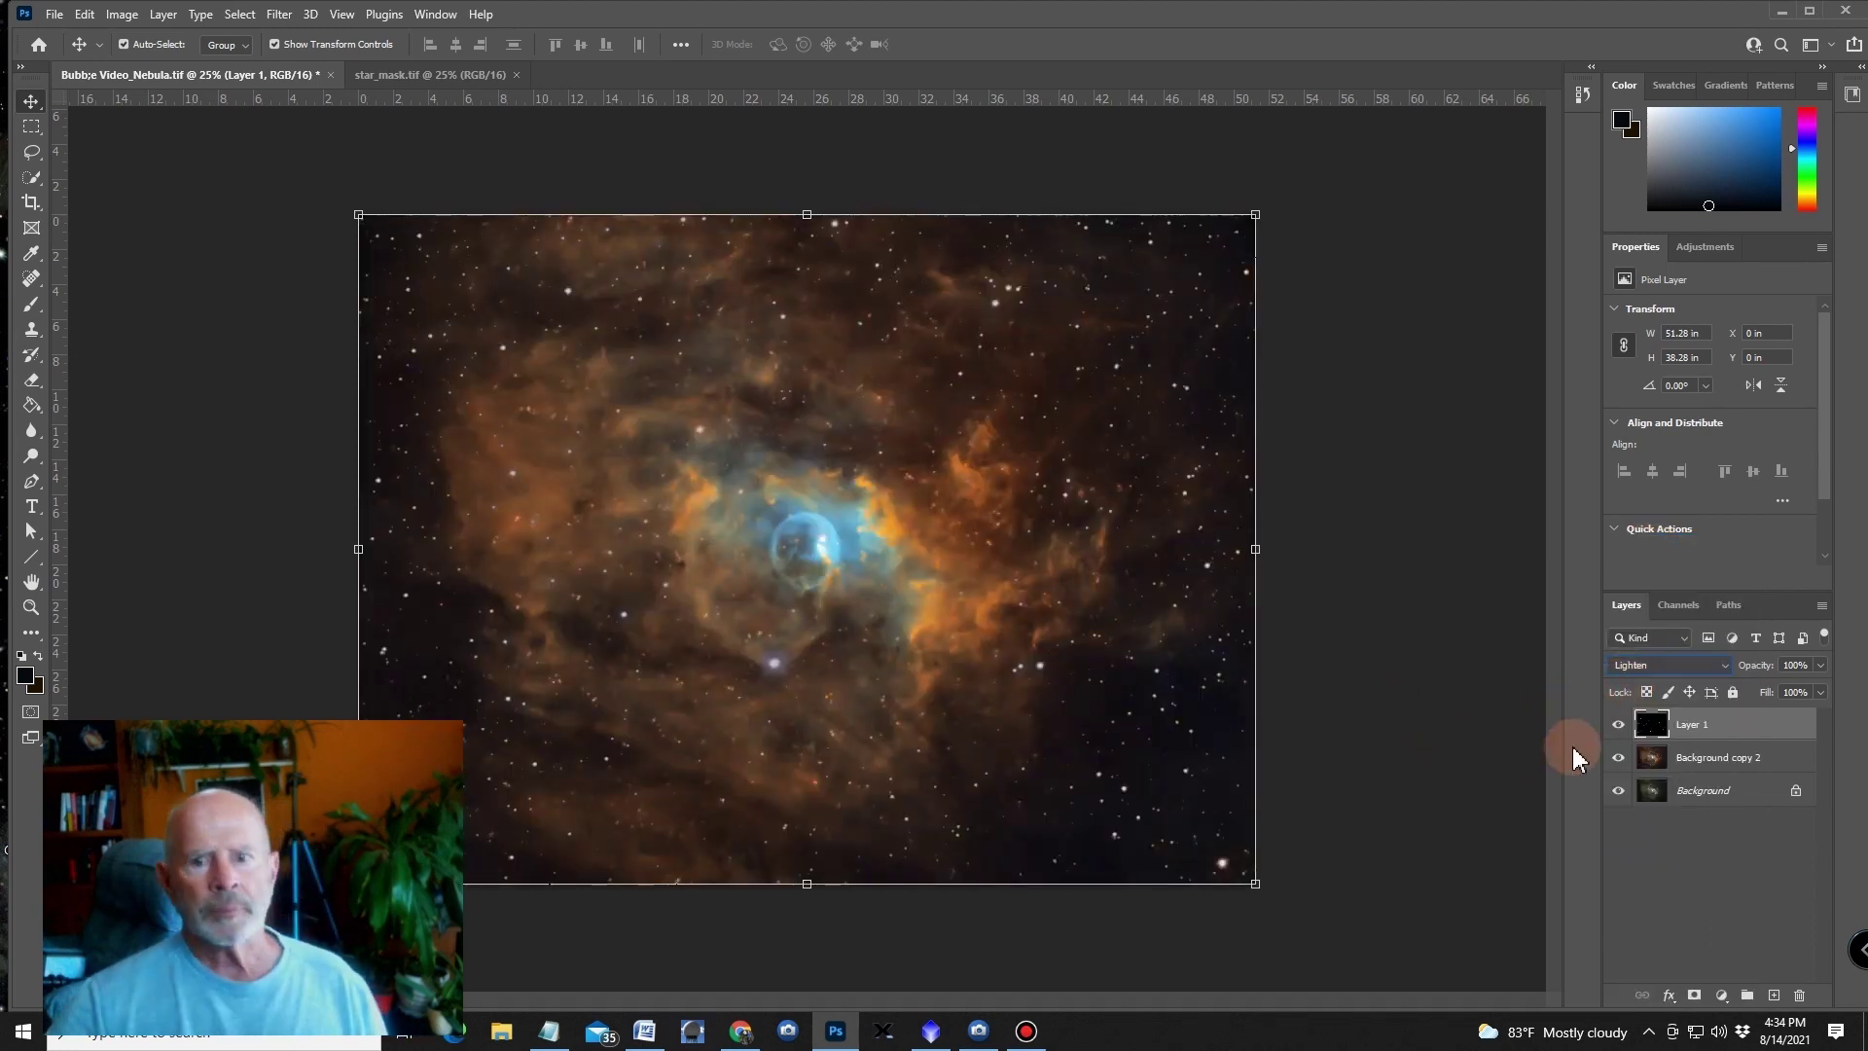
# - Compare the nebula with and without the pasted star layer by hiding and showing it
pyautogui.click(1619, 725)
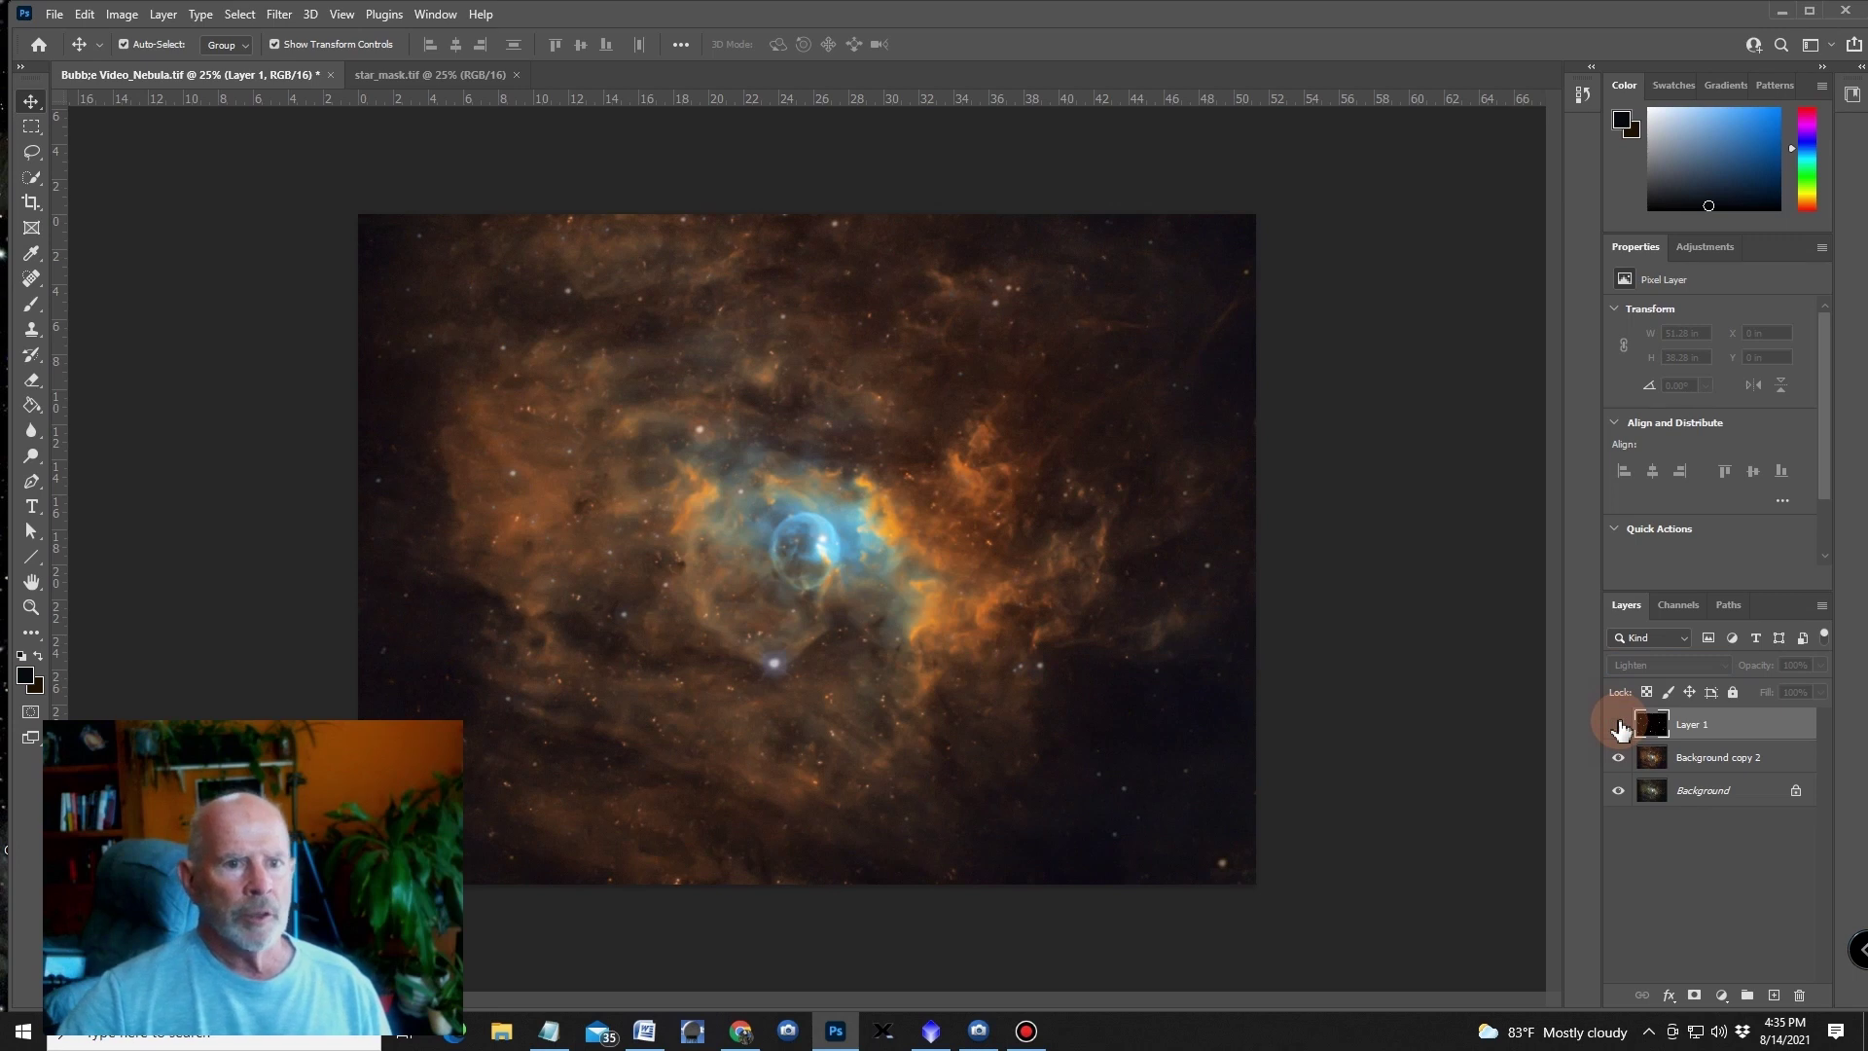
pyautogui.click(1619, 725)
pyautogui.click(1619, 725)
pyautogui.click(1619, 725)
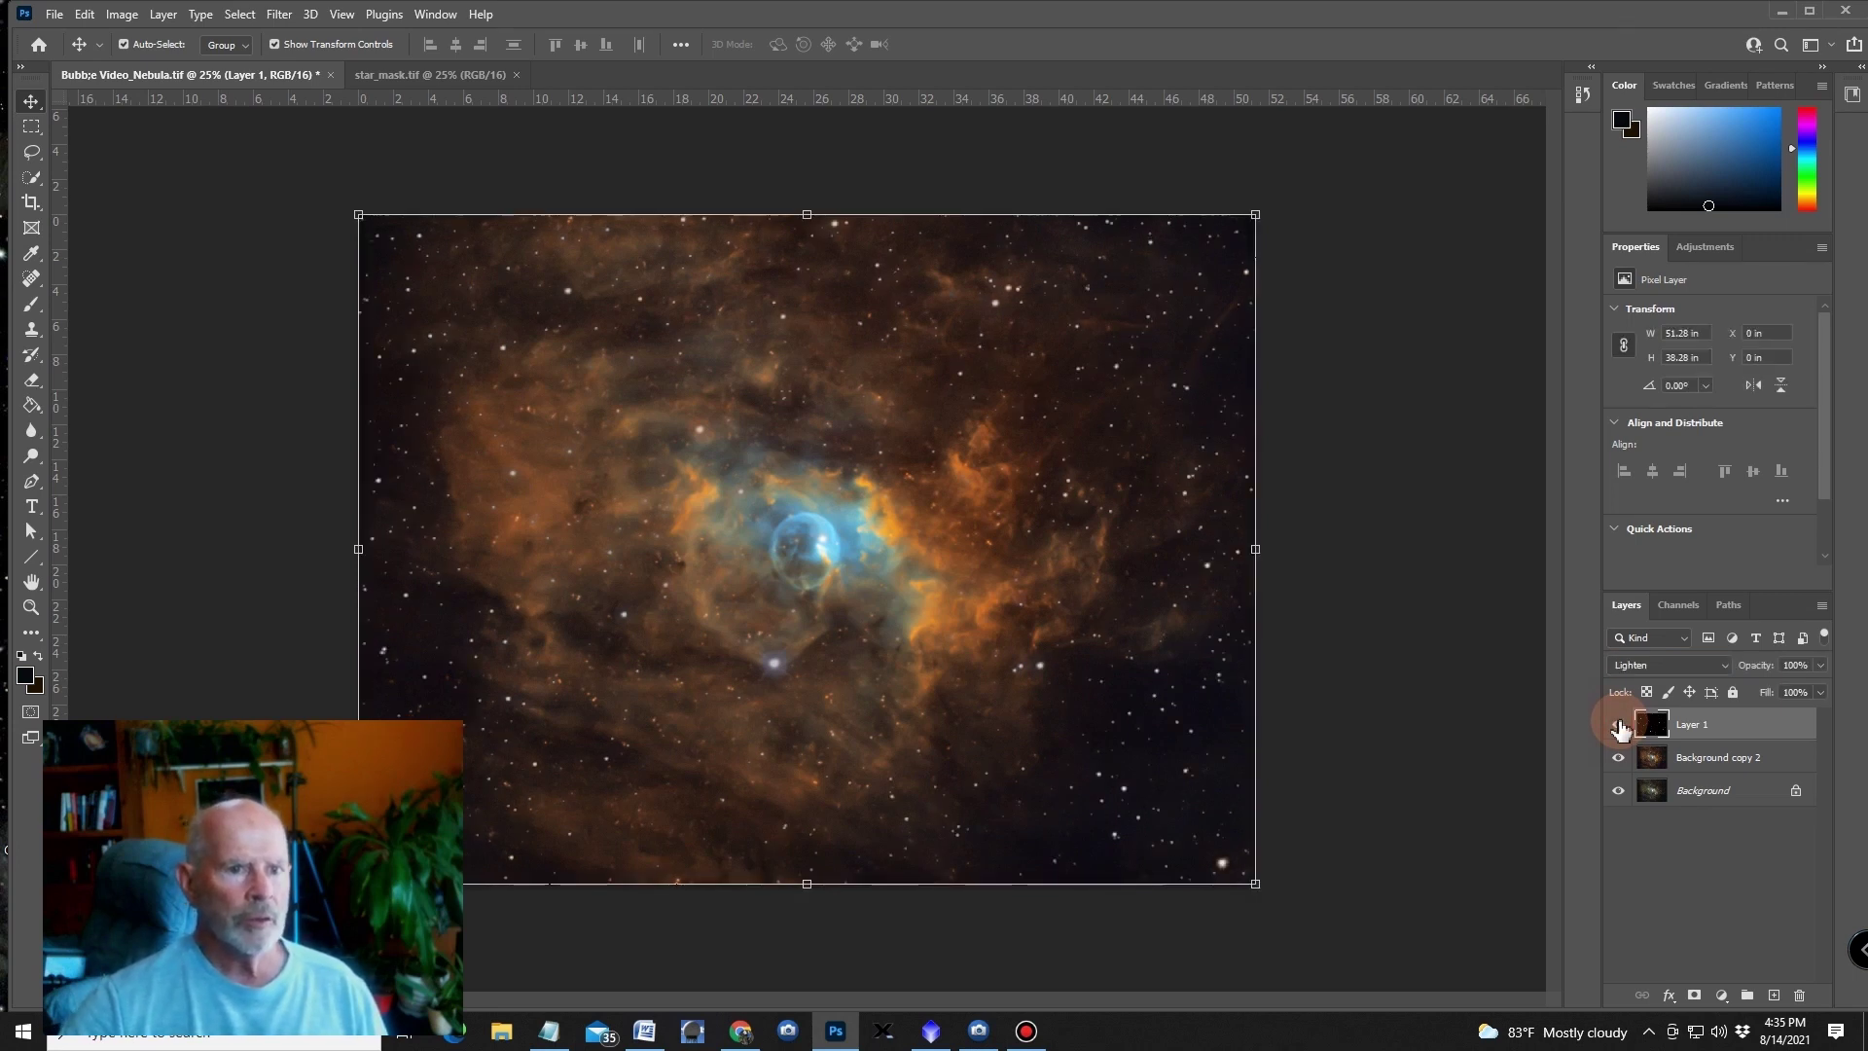
pyautogui.click(1618, 725)
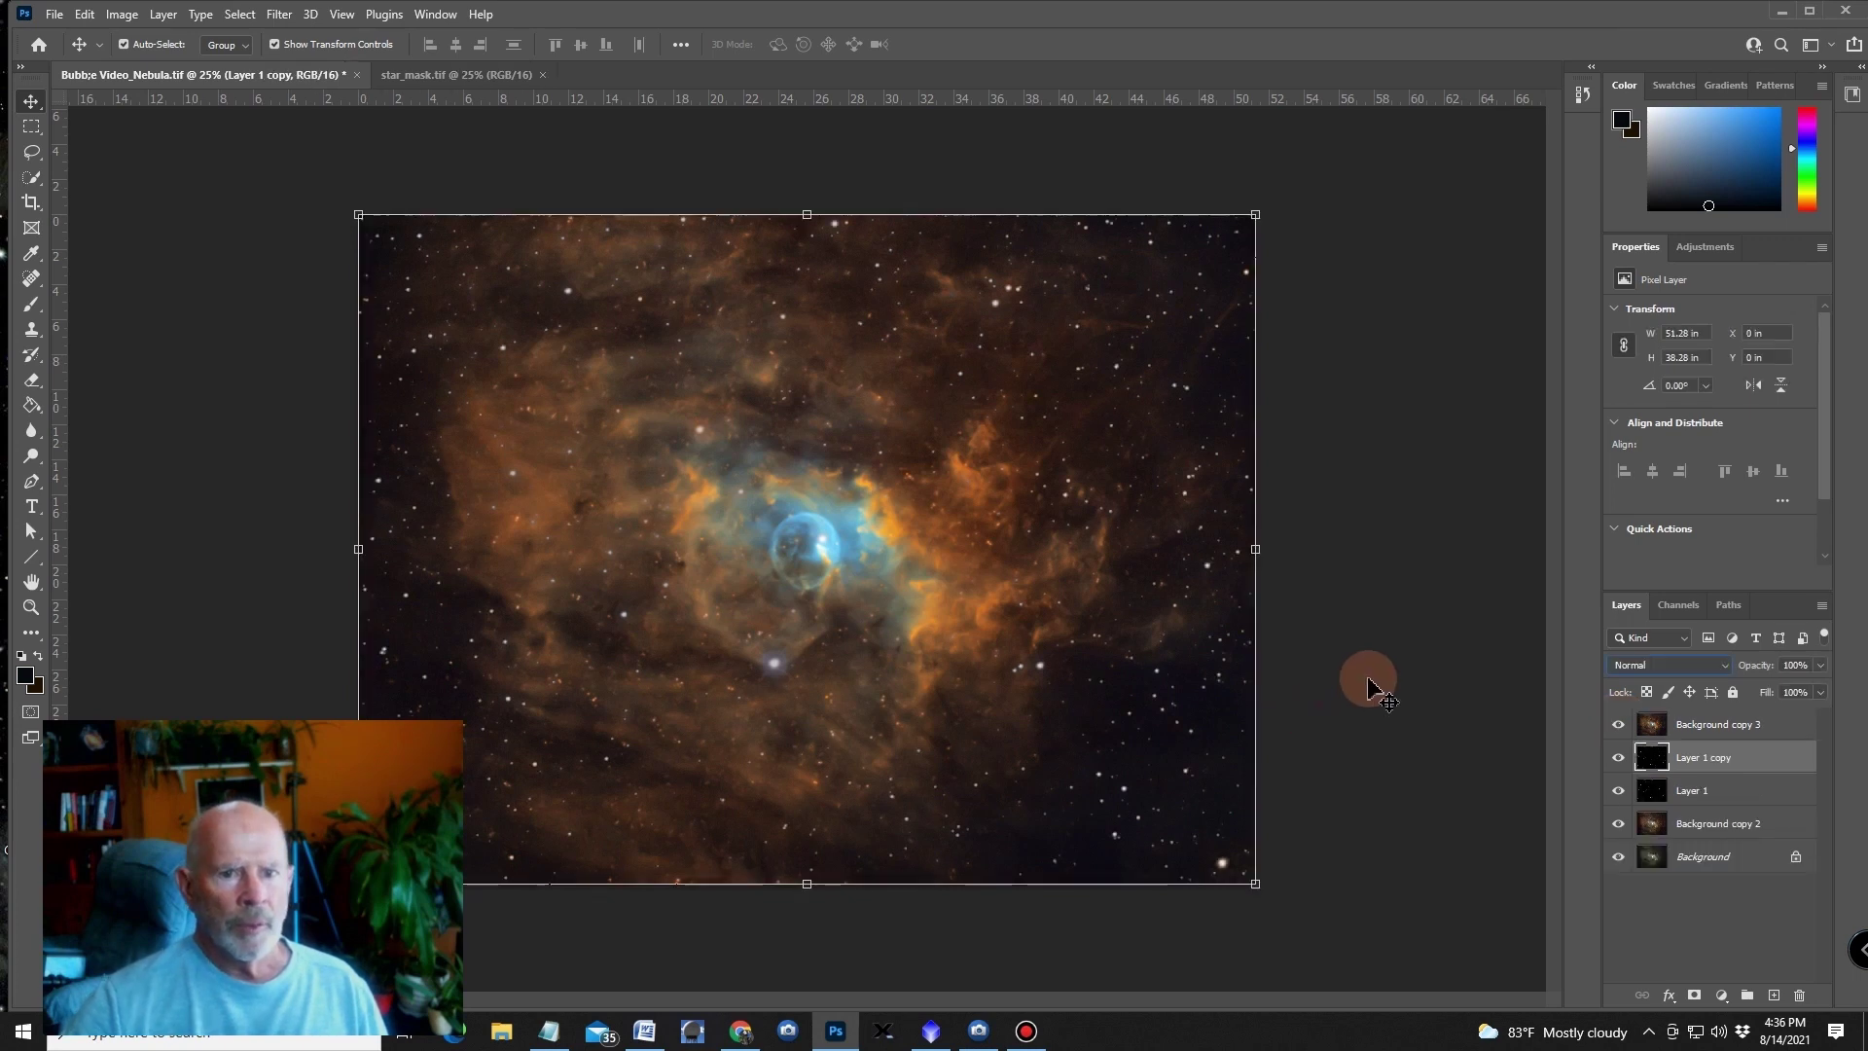
# - Deselect the layers and open the finished Bubble JPG image from the Bubble folder
pyautogui.click(1368, 679)
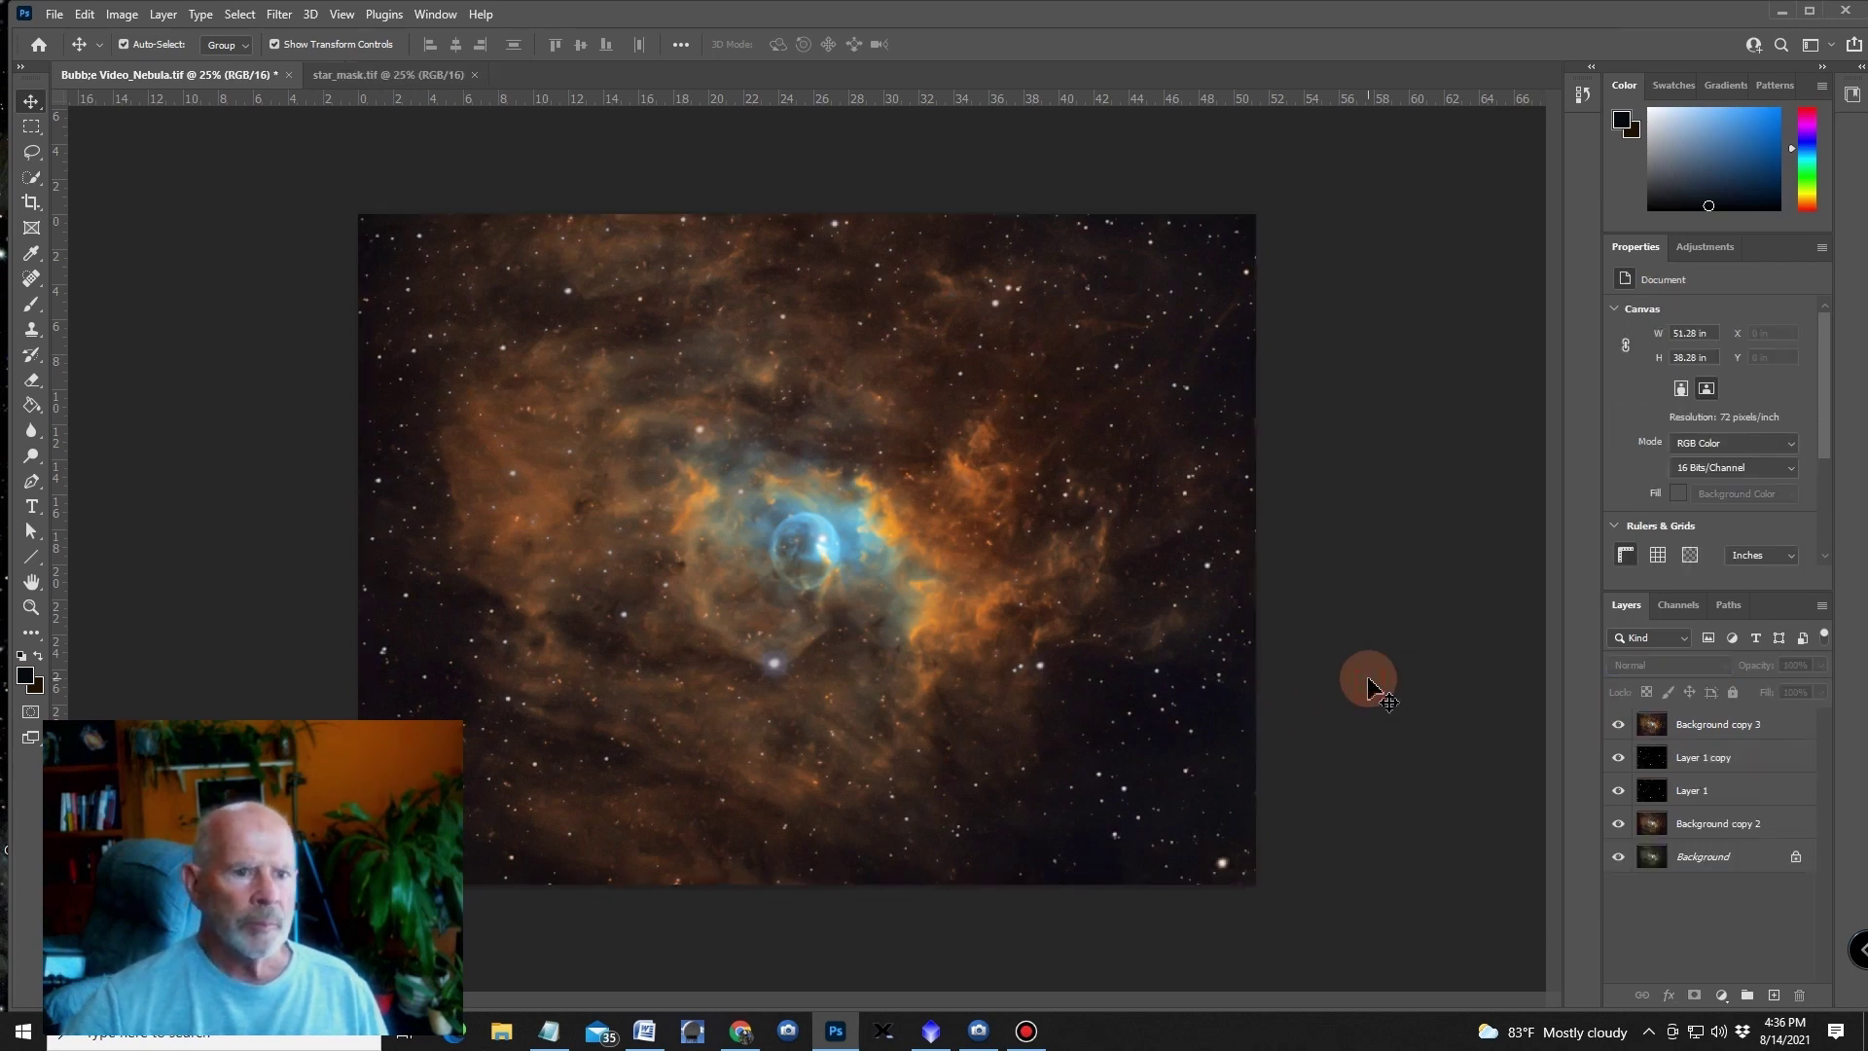
pyautogui.click(54, 16)
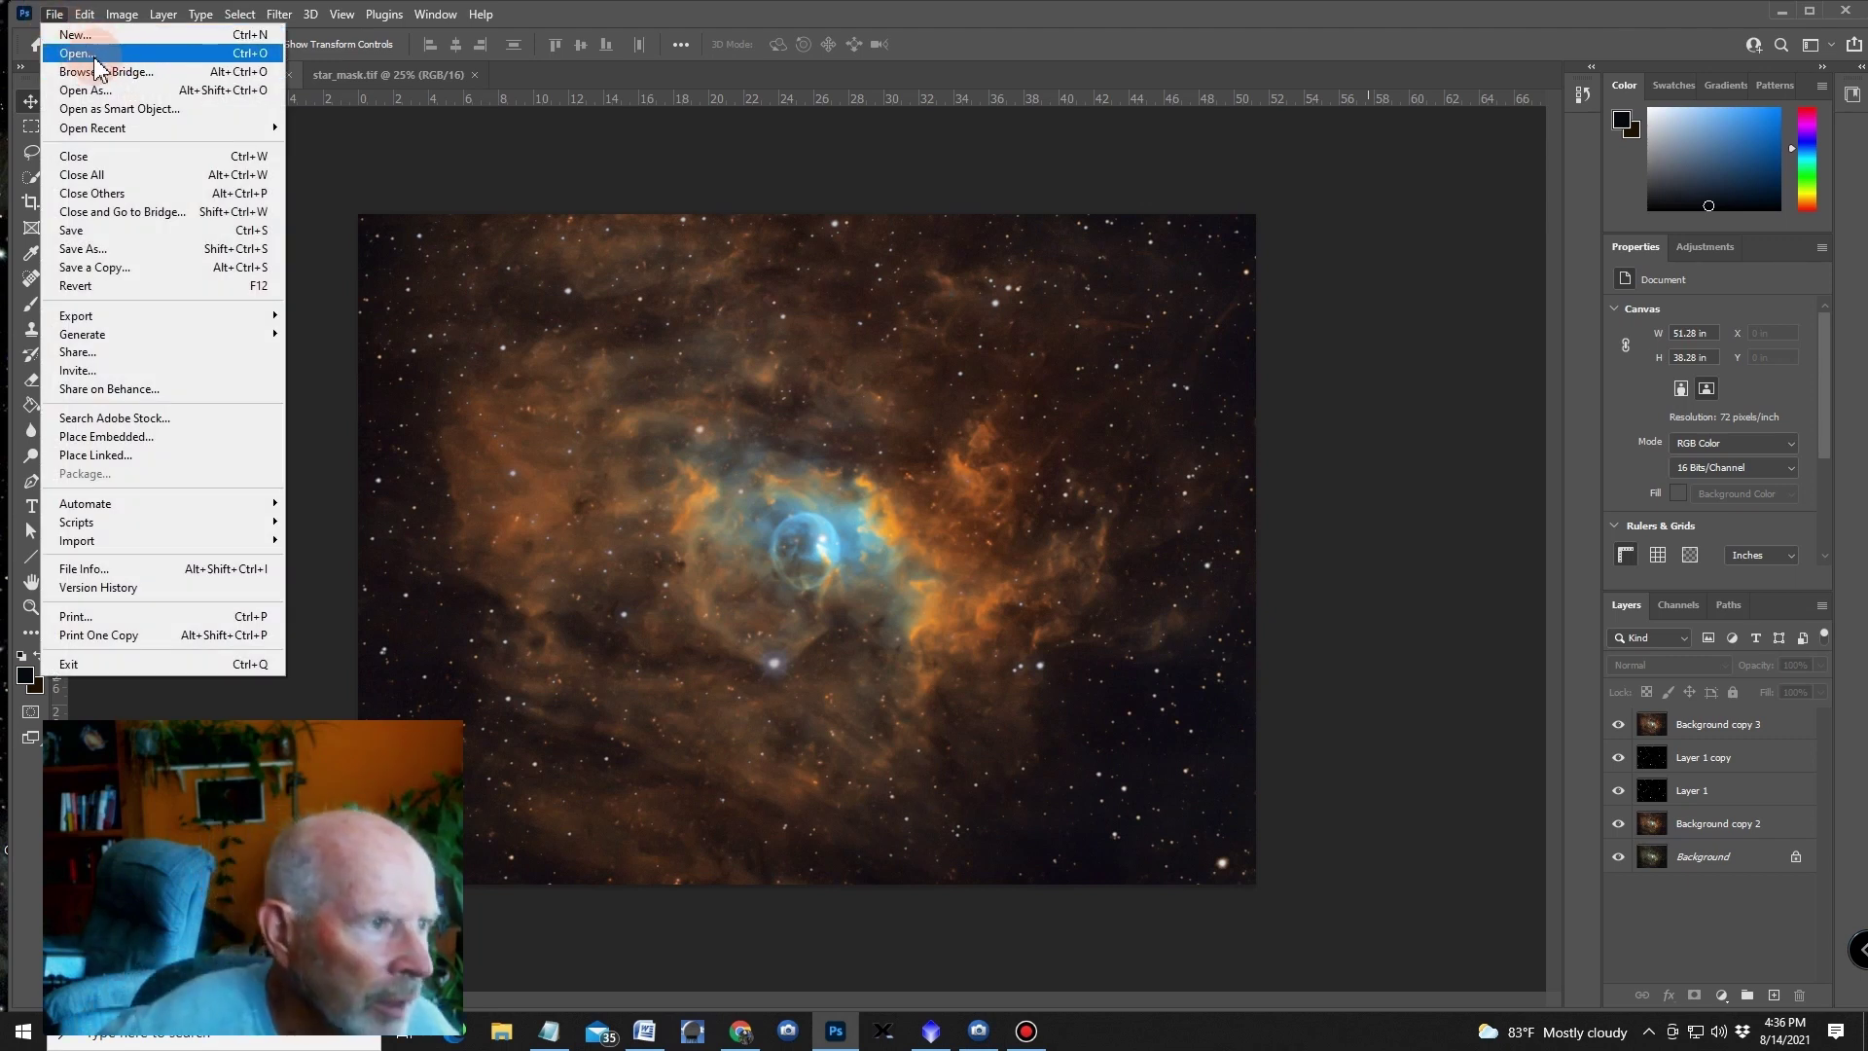
pyautogui.click(95, 56)
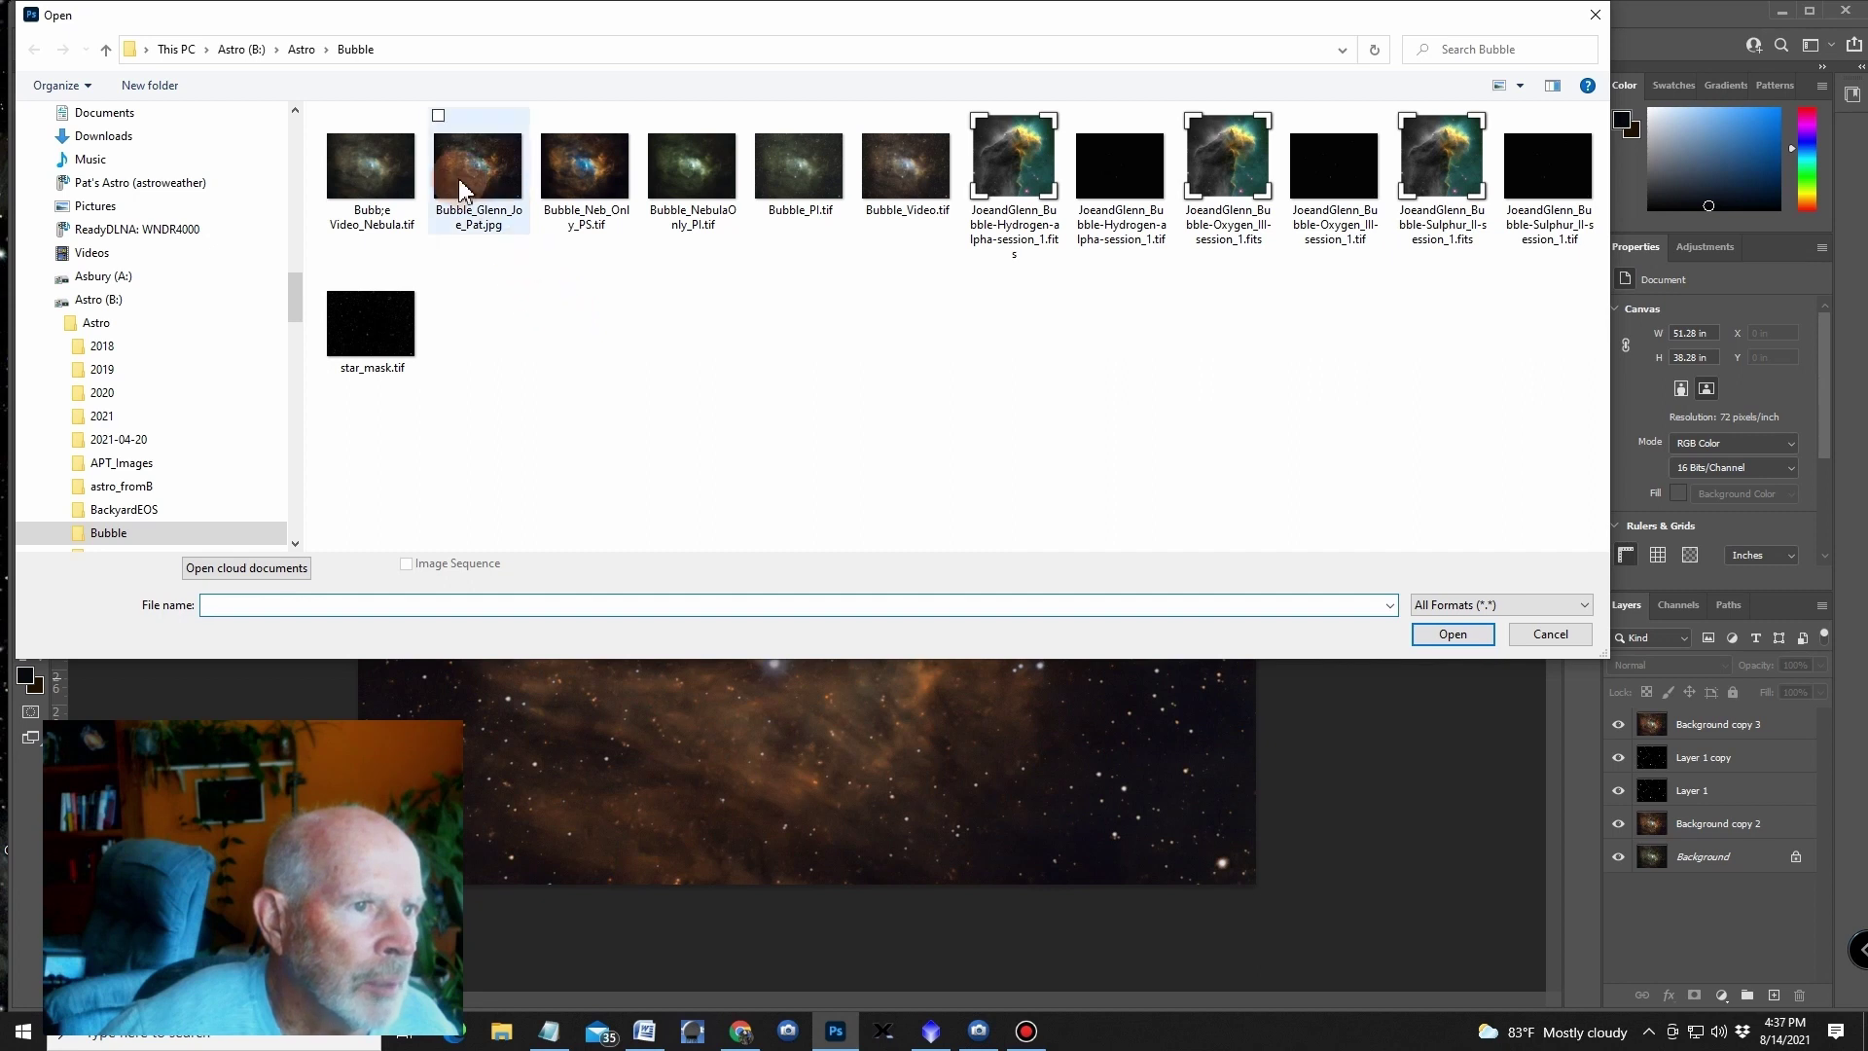
pyautogui.doubleClick(465, 187)
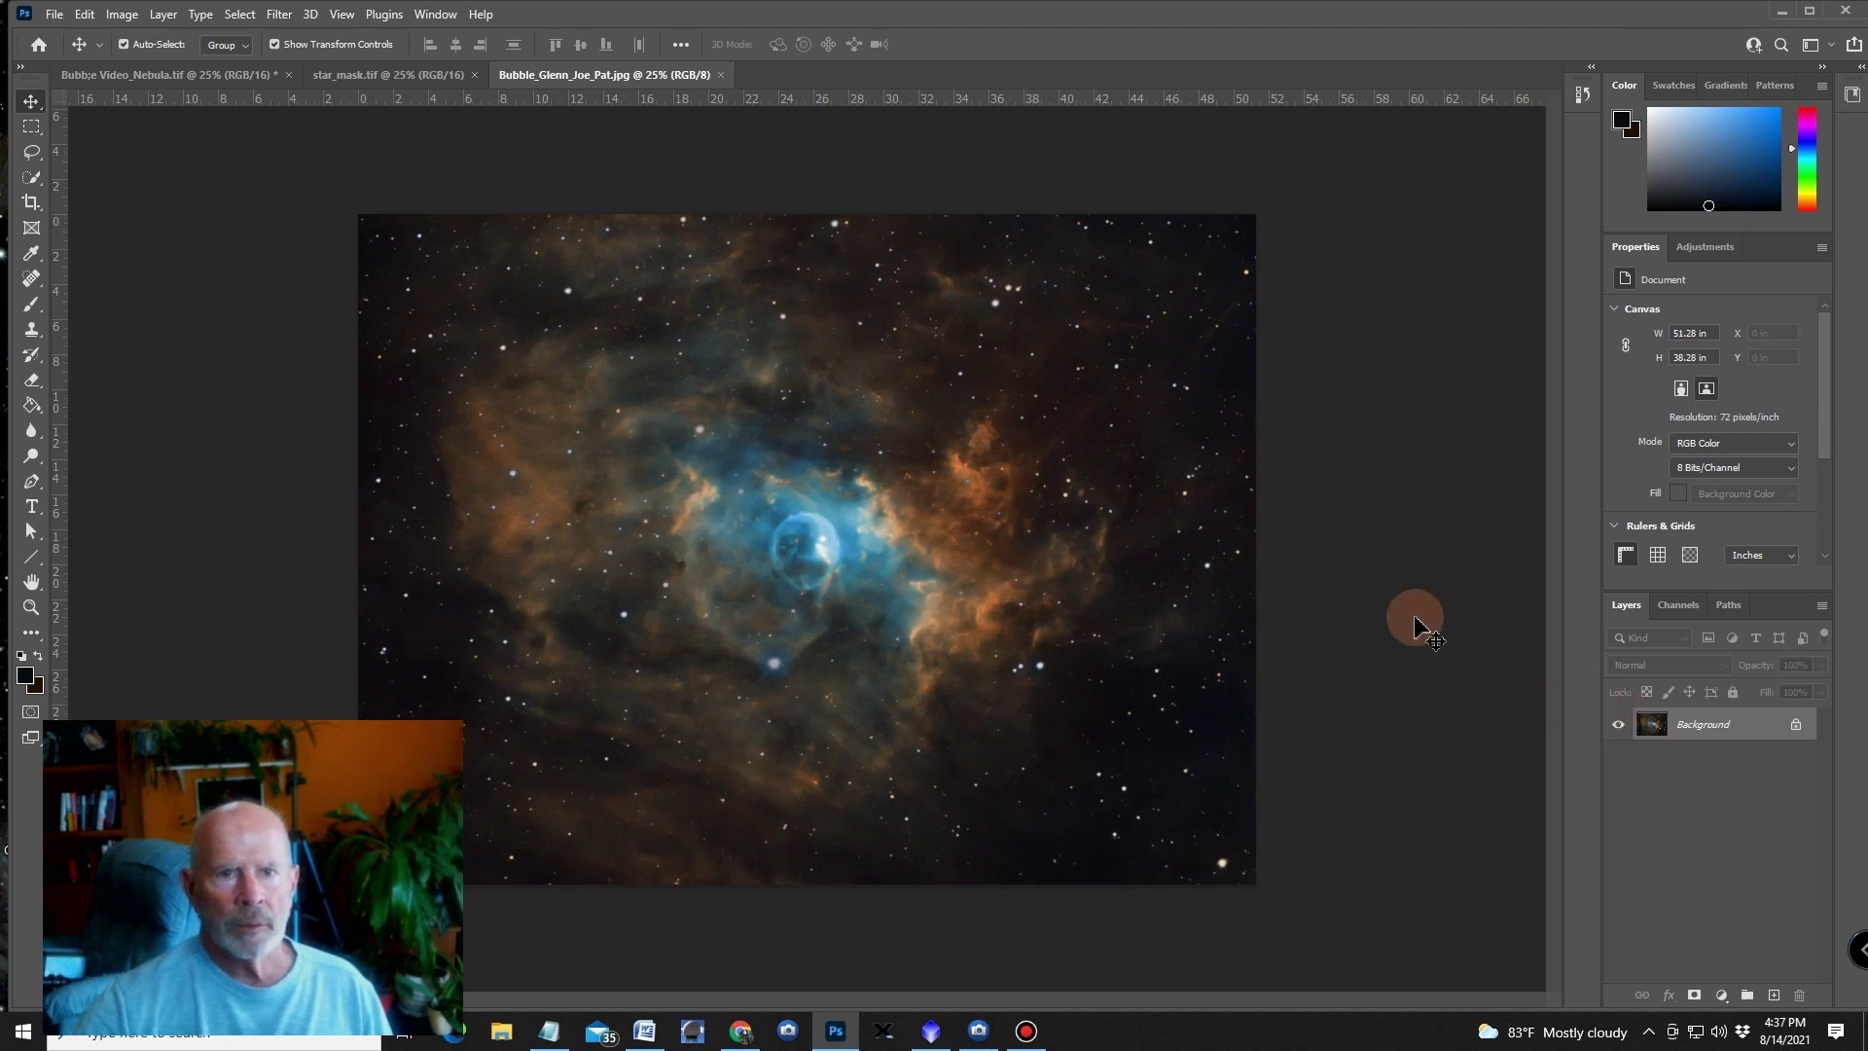
# - Place the JPG document beside the nebula document and copy its entire image into the nebula document as a new top layer
pyautogui.moveTo(604, 78); pyautogui.dragTo(404, 87)
pyautogui.hotkey('ctrl', 'a')
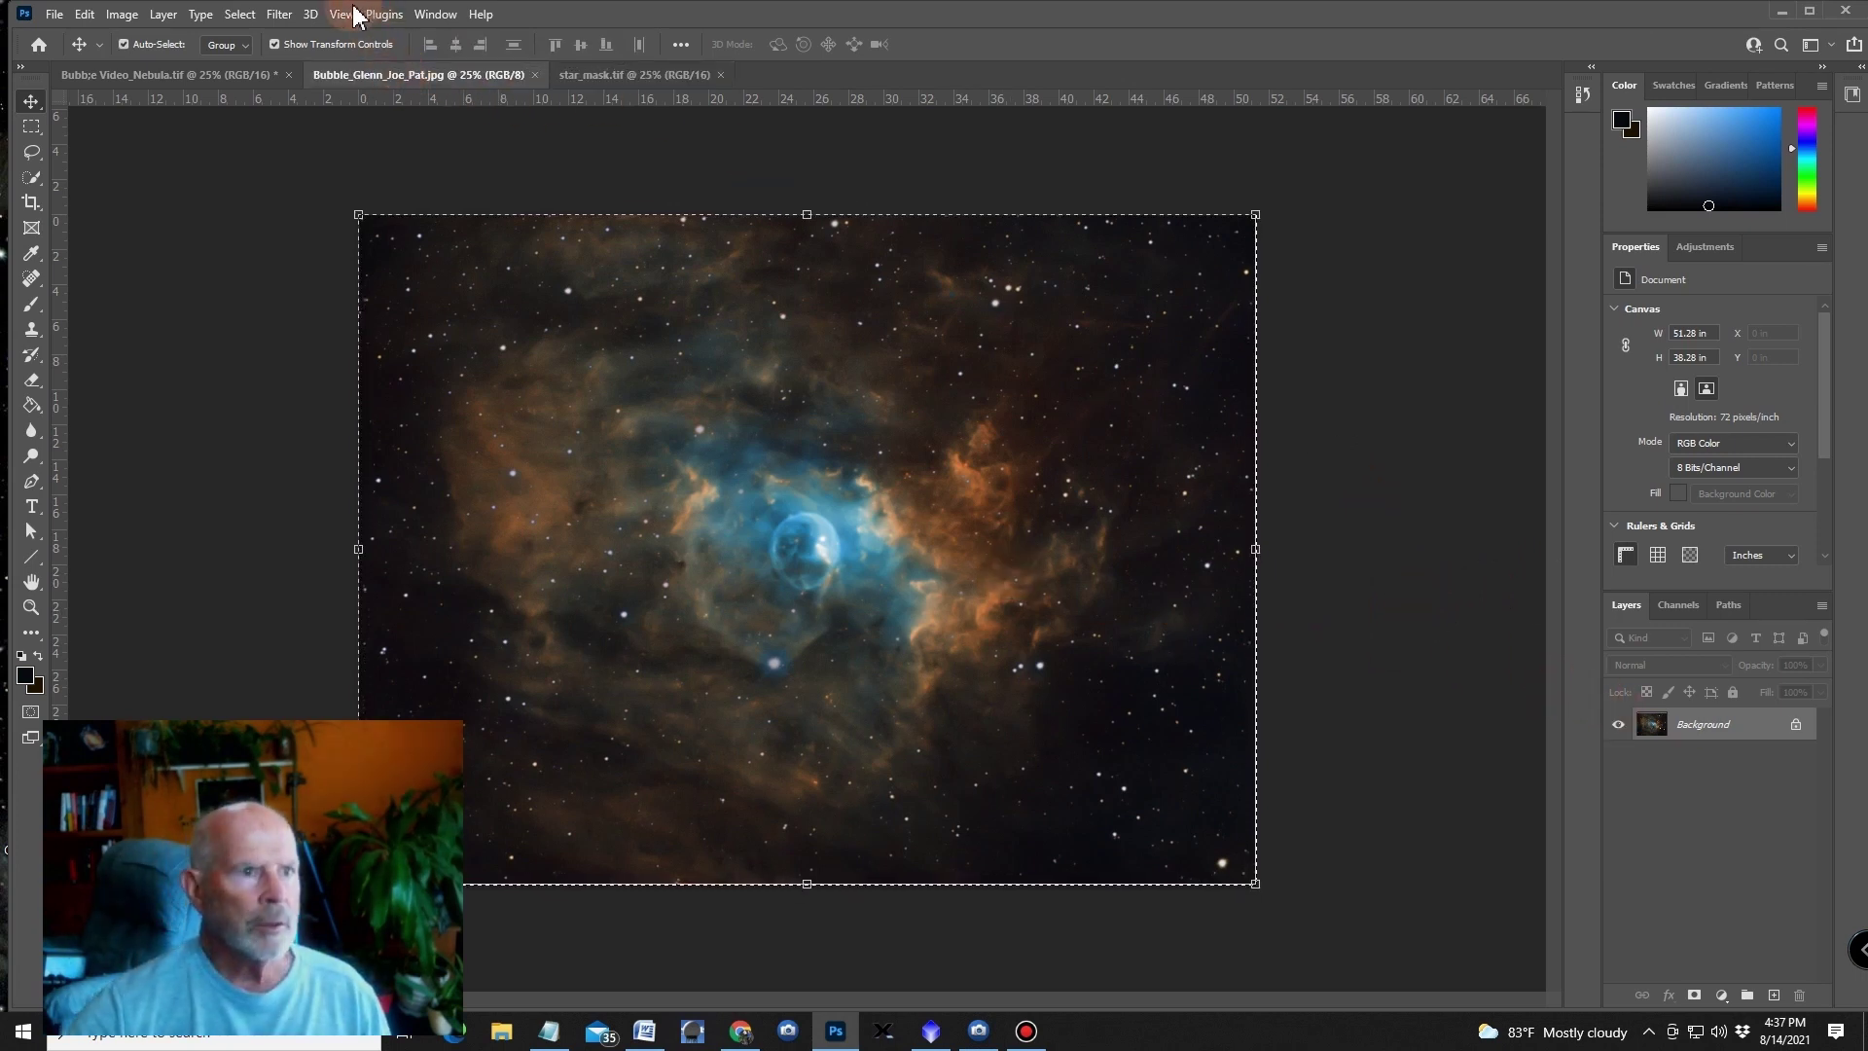
pyautogui.click(217, 74)
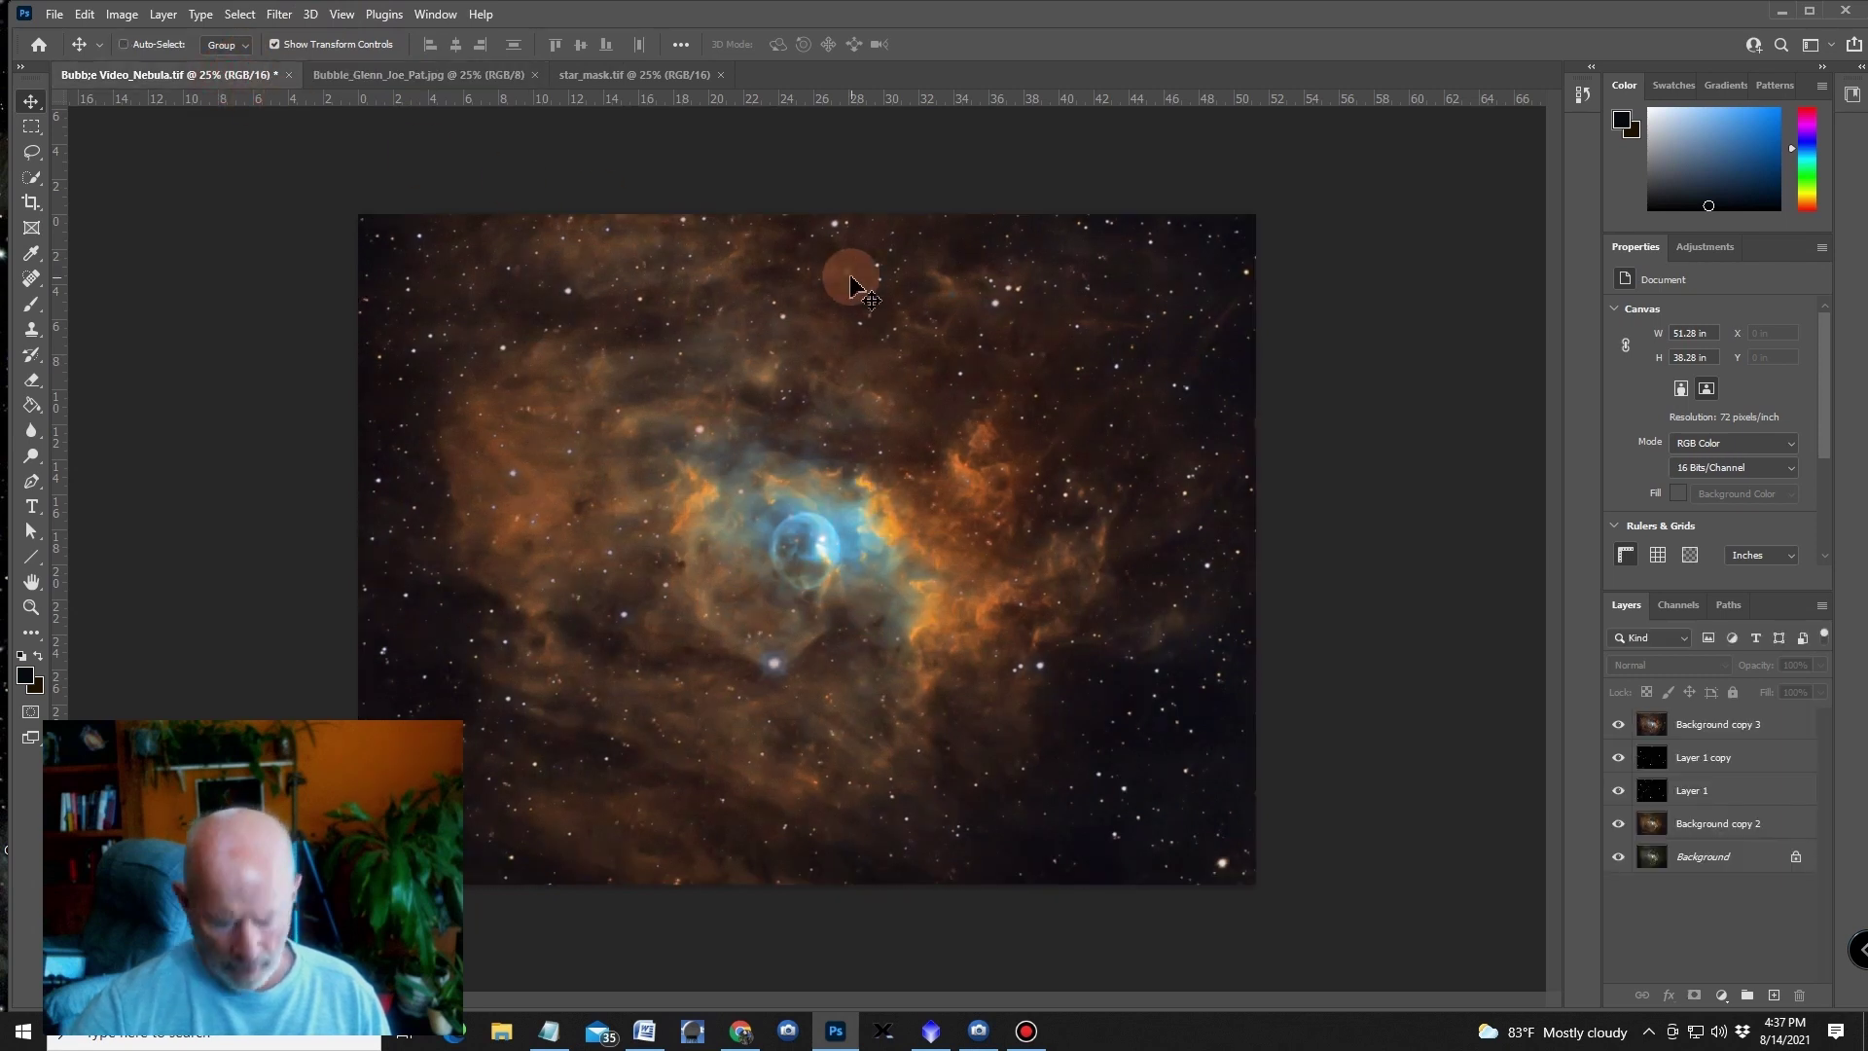
pyautogui.hotkey('ctrl', 'v')
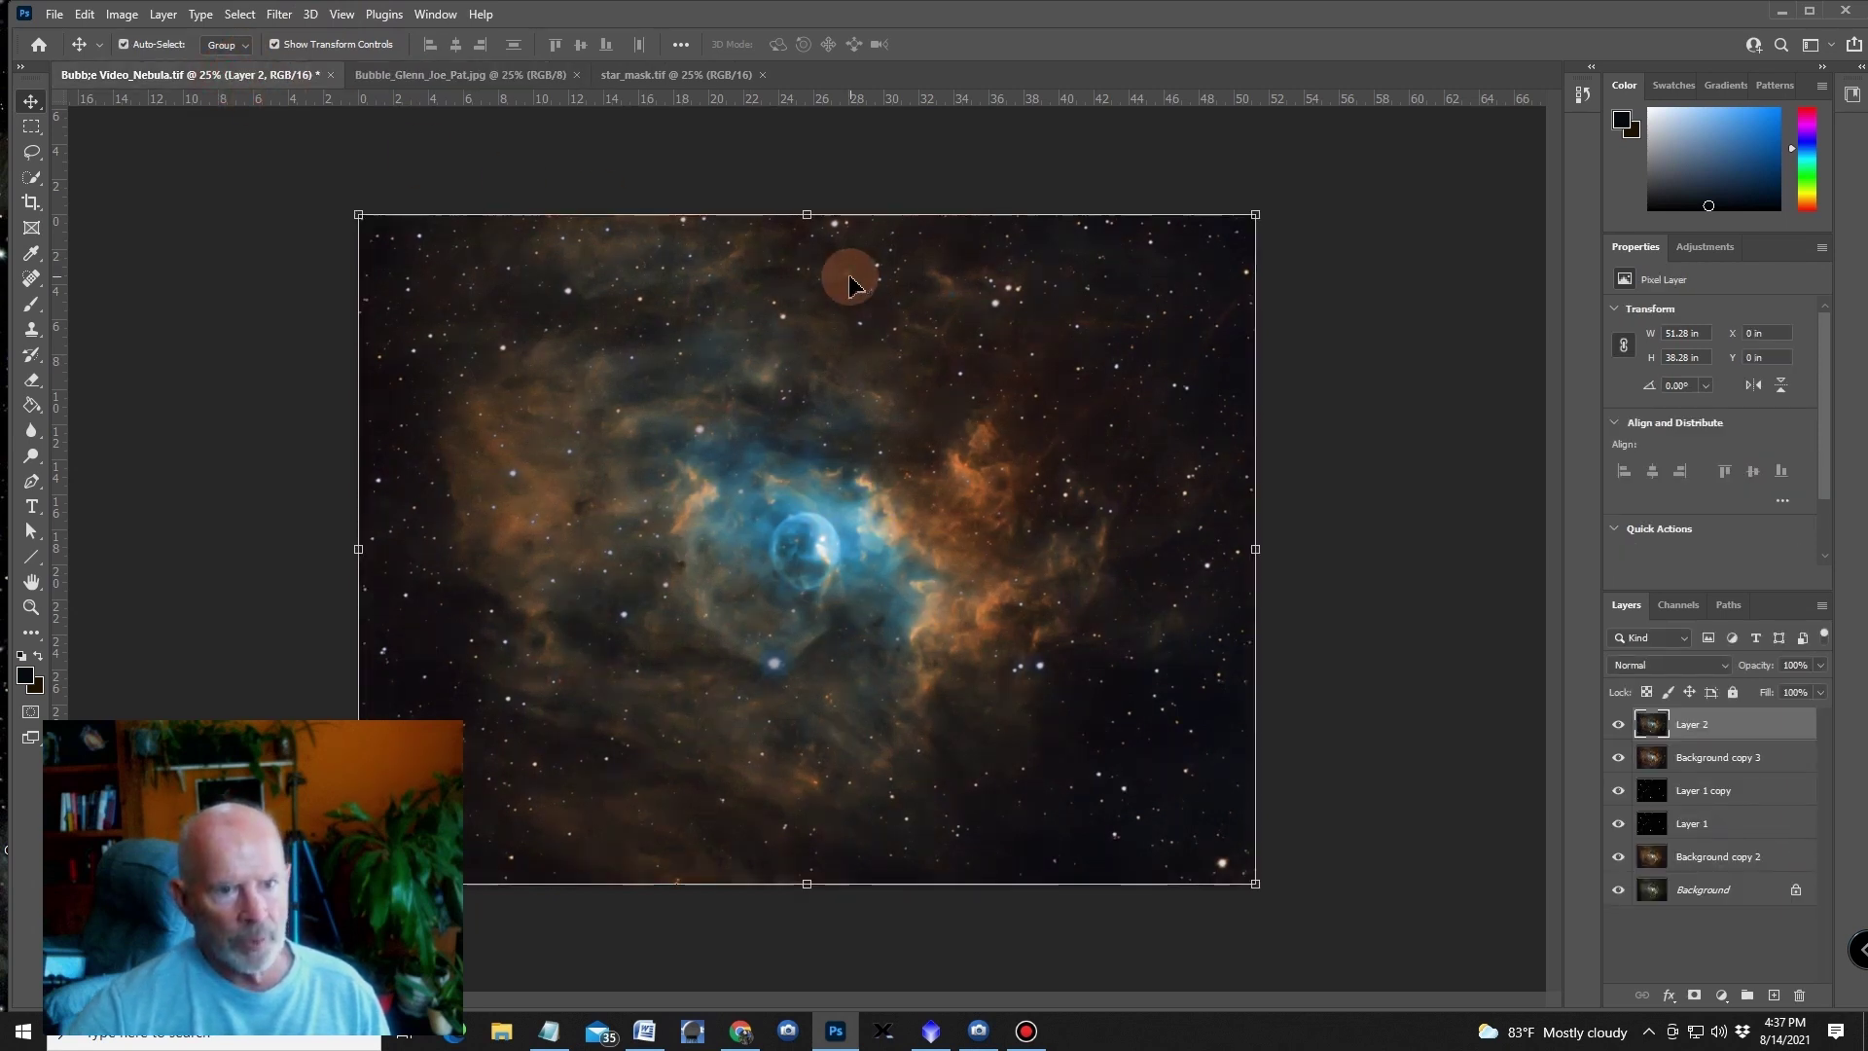
# - Try the Lighten blend mode on the pasted JPG layer and return it to Normal
pyautogui.click(1722, 667)
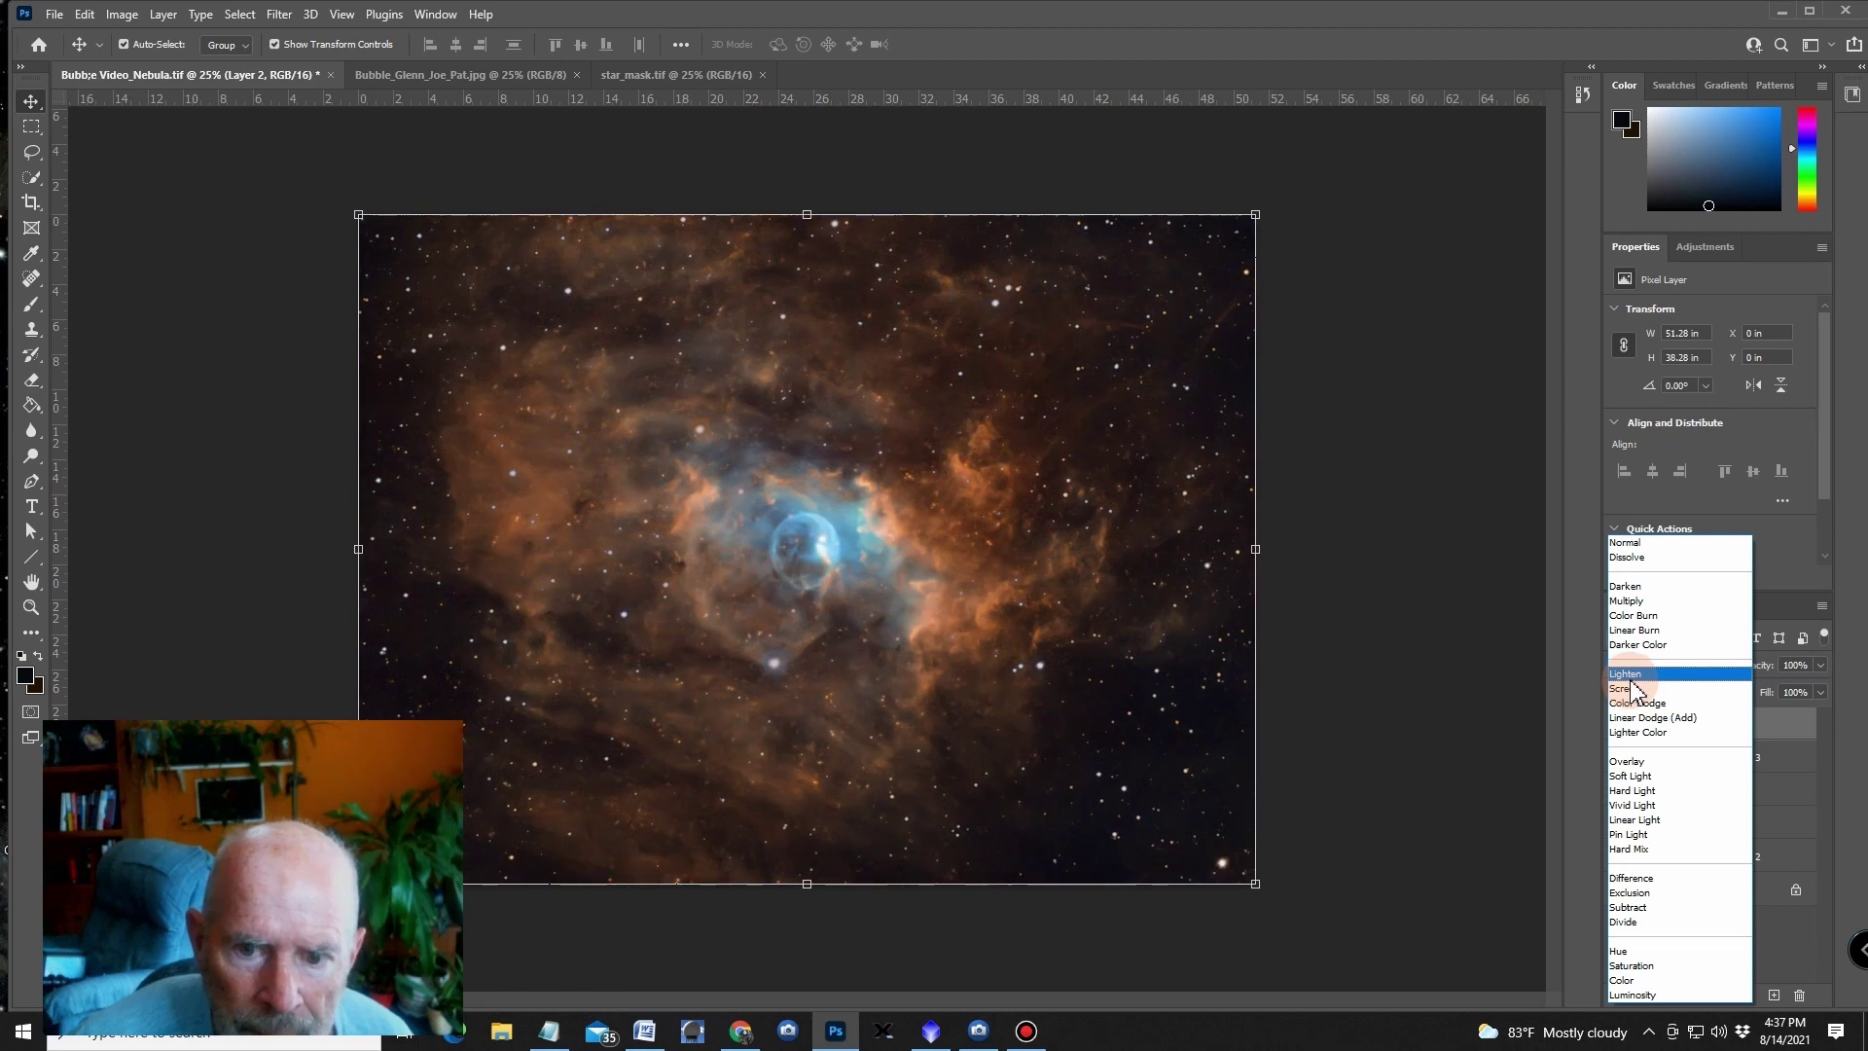
pyautogui.click(1632, 679)
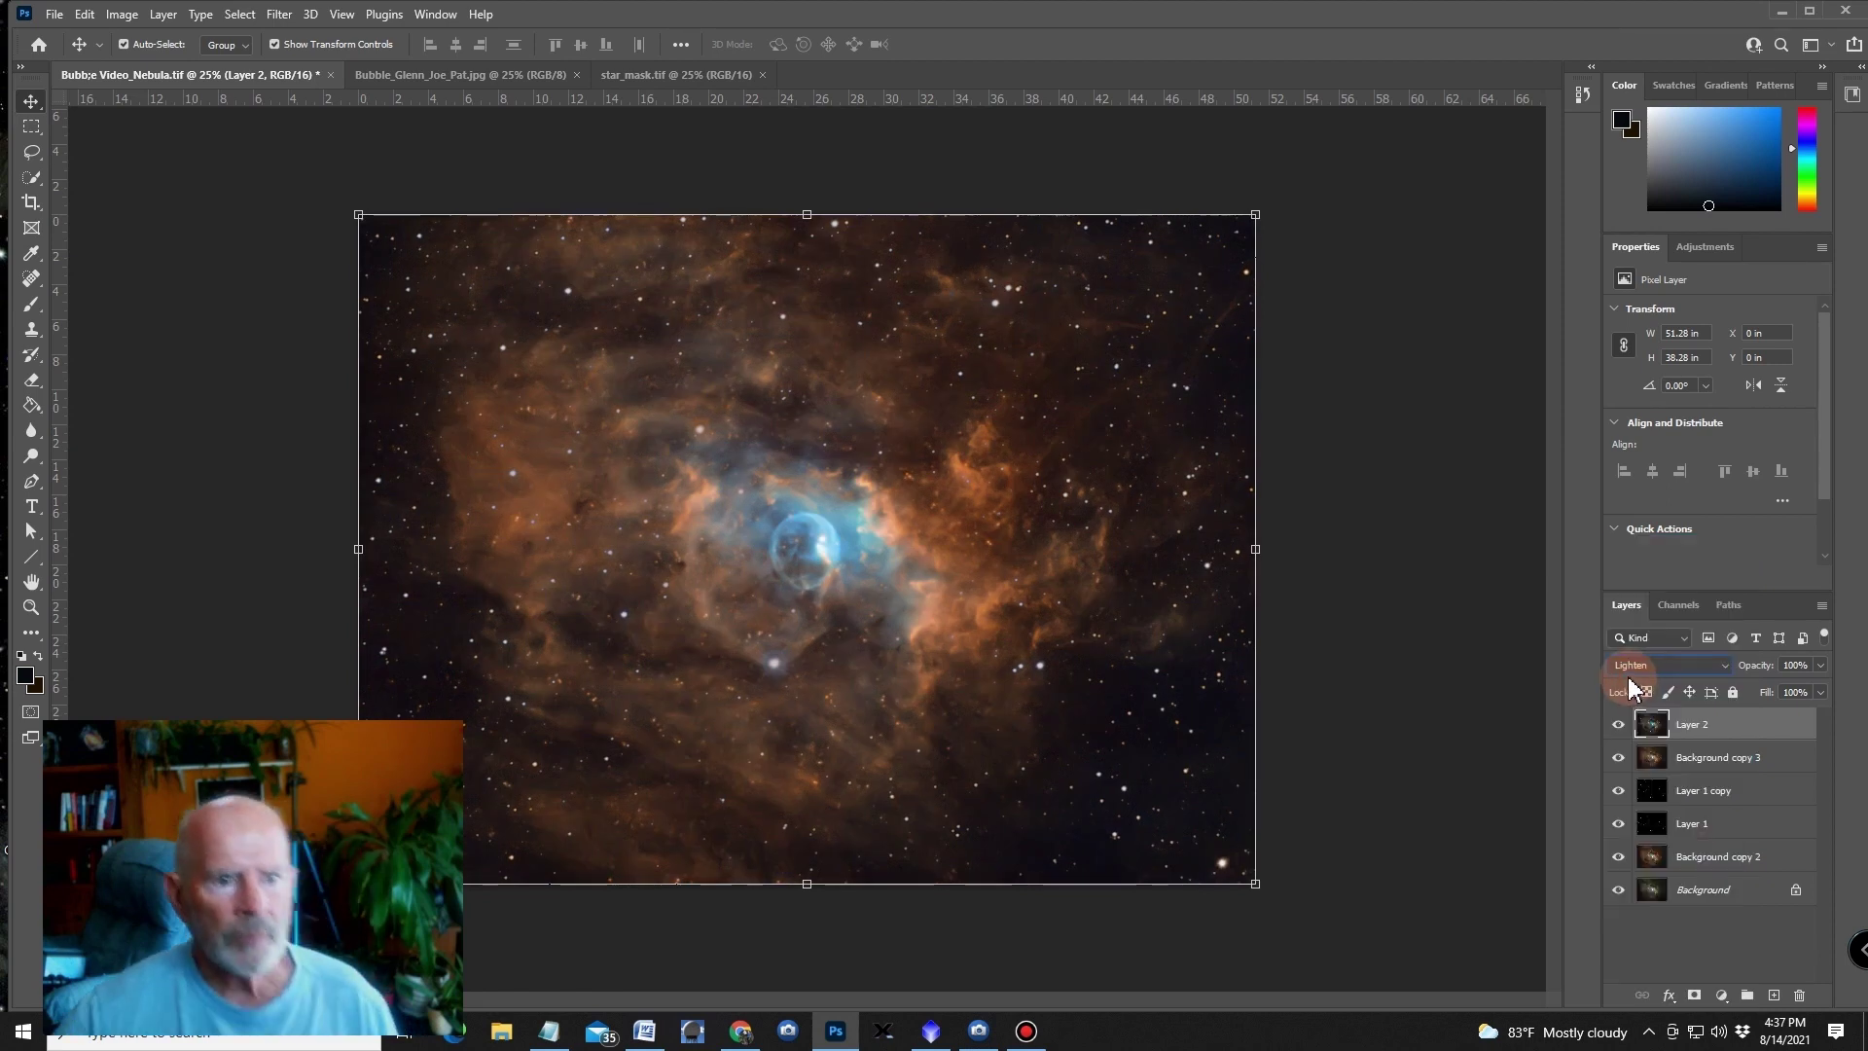
pyautogui.click(1618, 725)
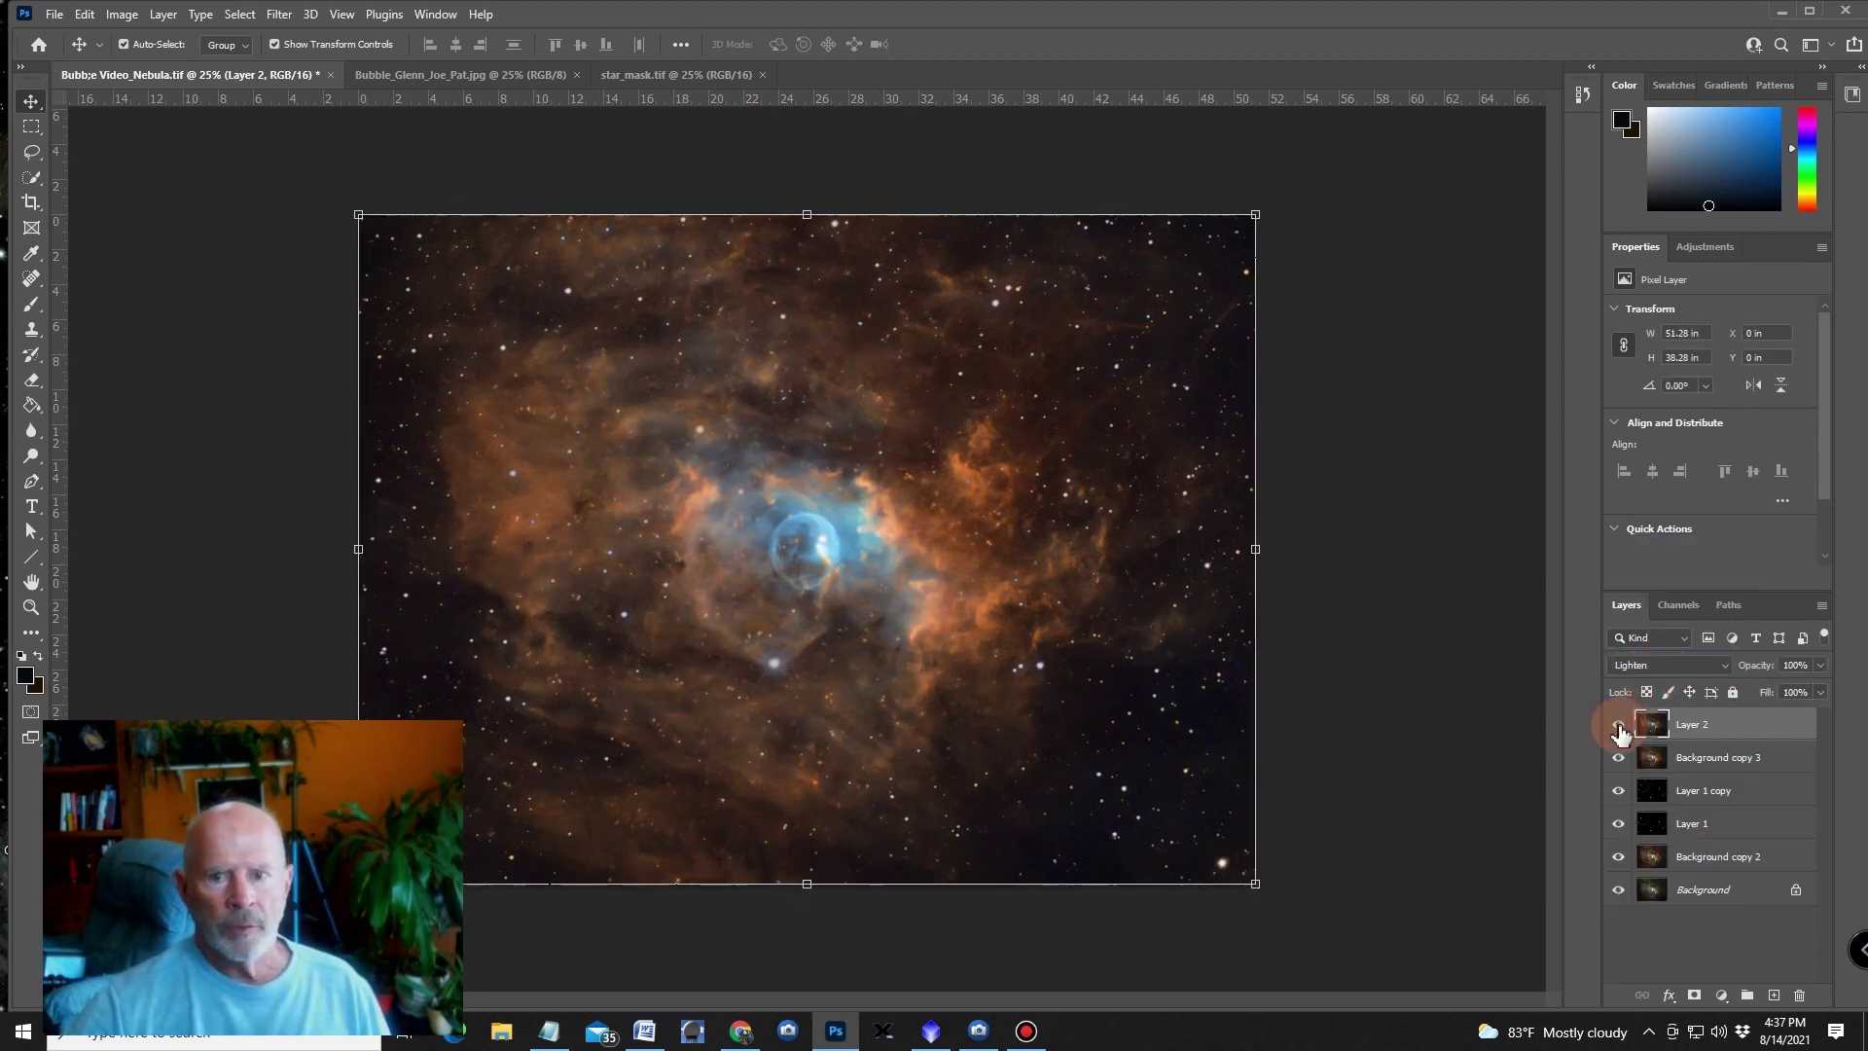
pyautogui.click(1717, 669)
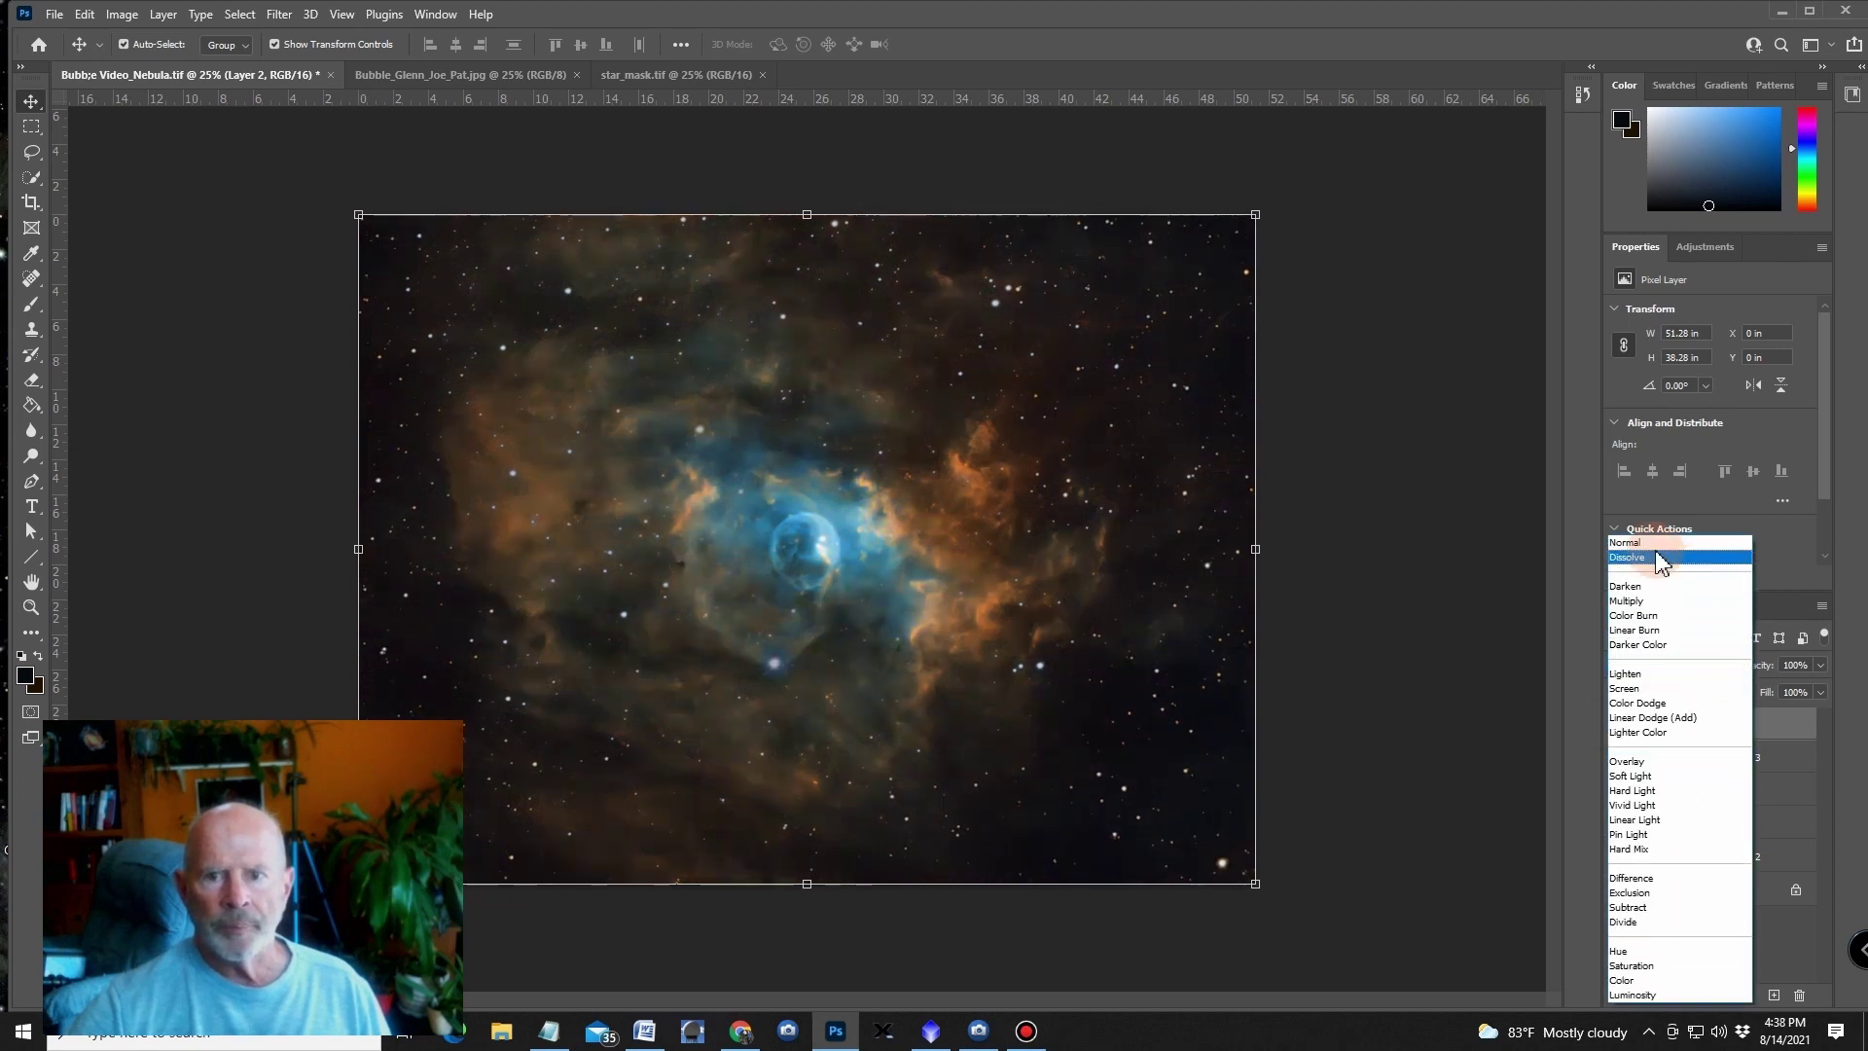
pyautogui.click(1651, 543)
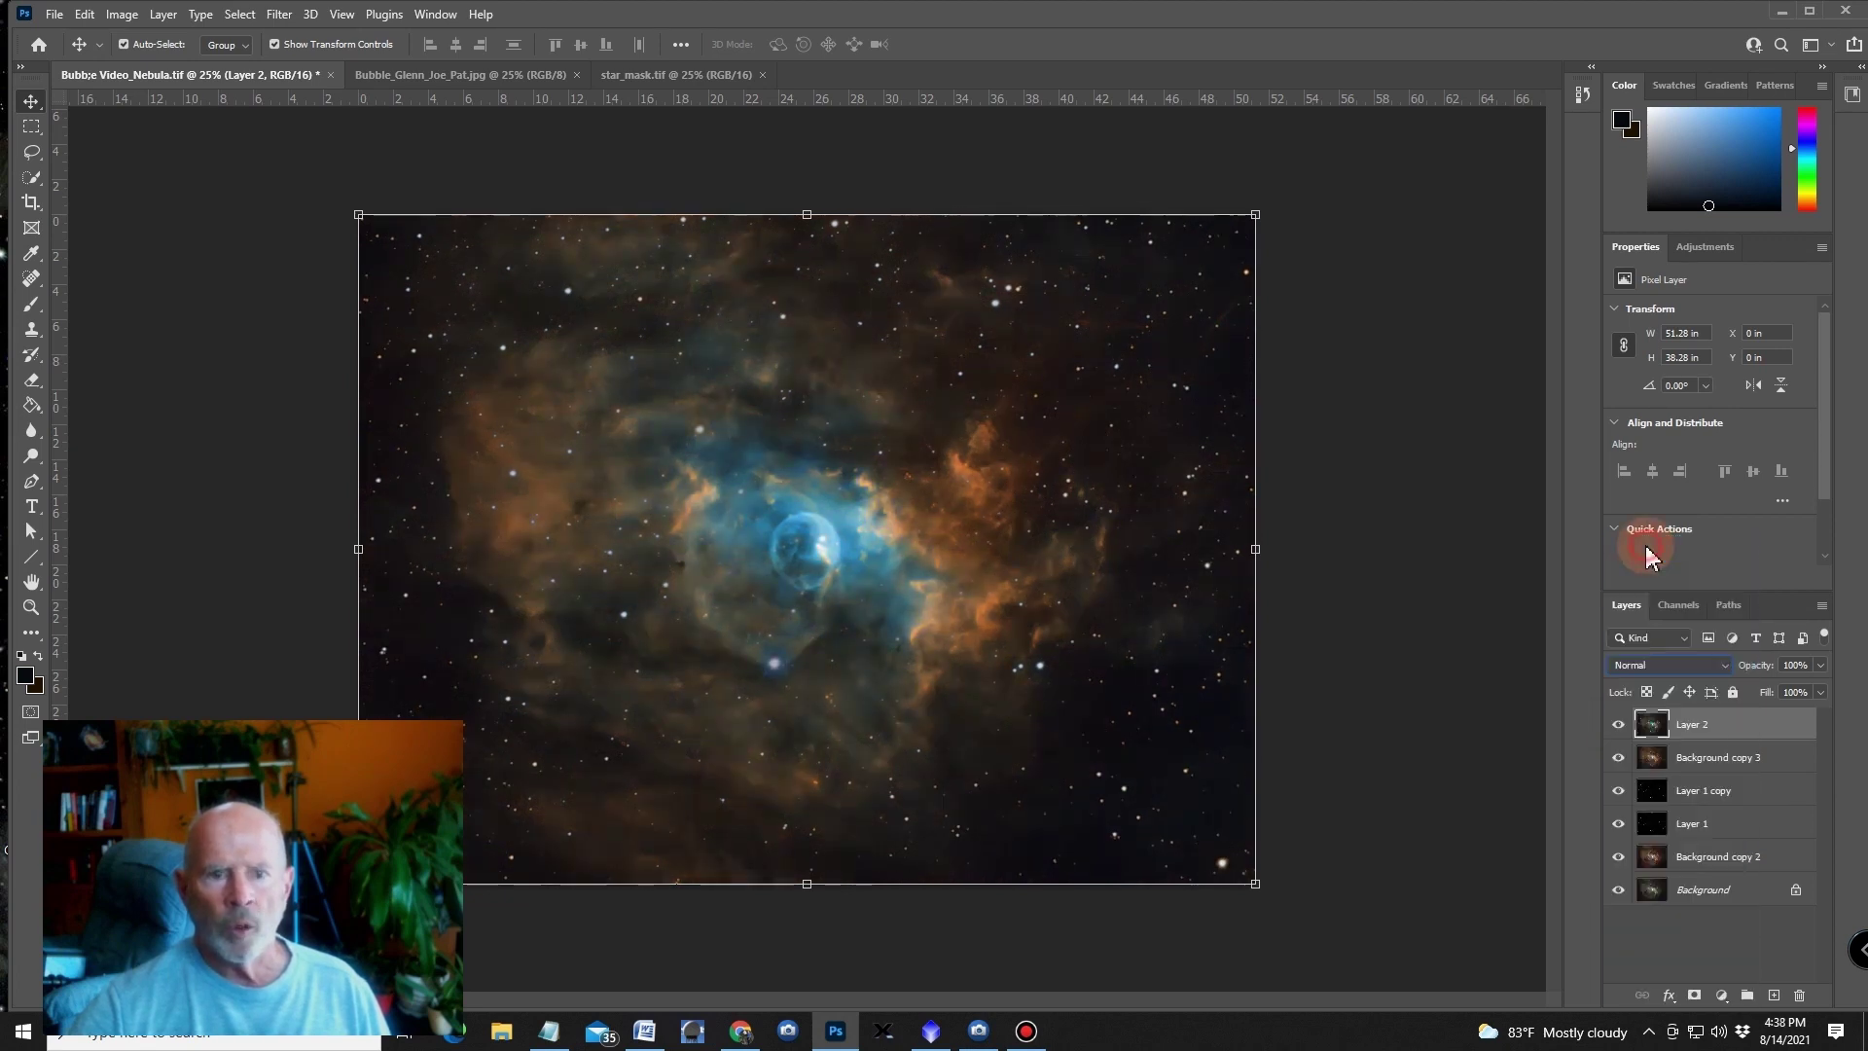
# - Set the opacity of the pasted JPG layer to 51%
pyautogui.click(1819, 665)
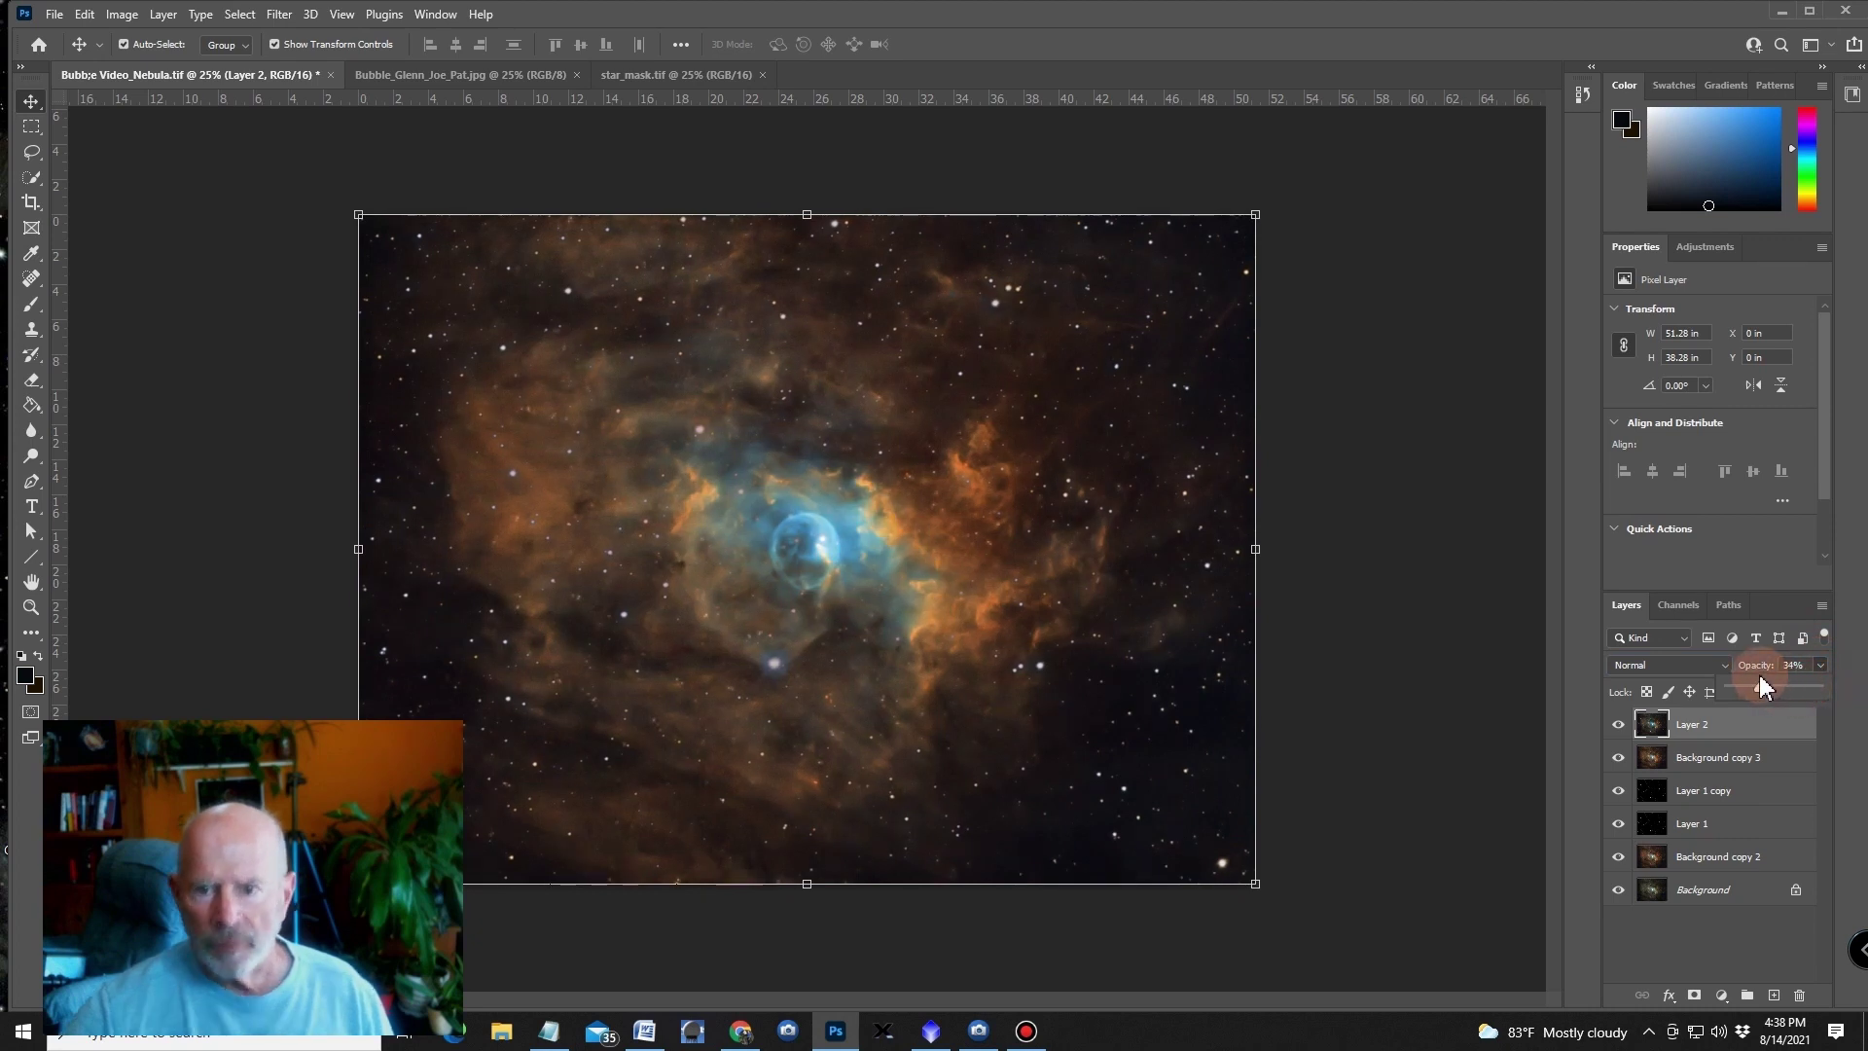
pyautogui.moveTo(1759, 674); pyautogui.dragTo(1775, 674)
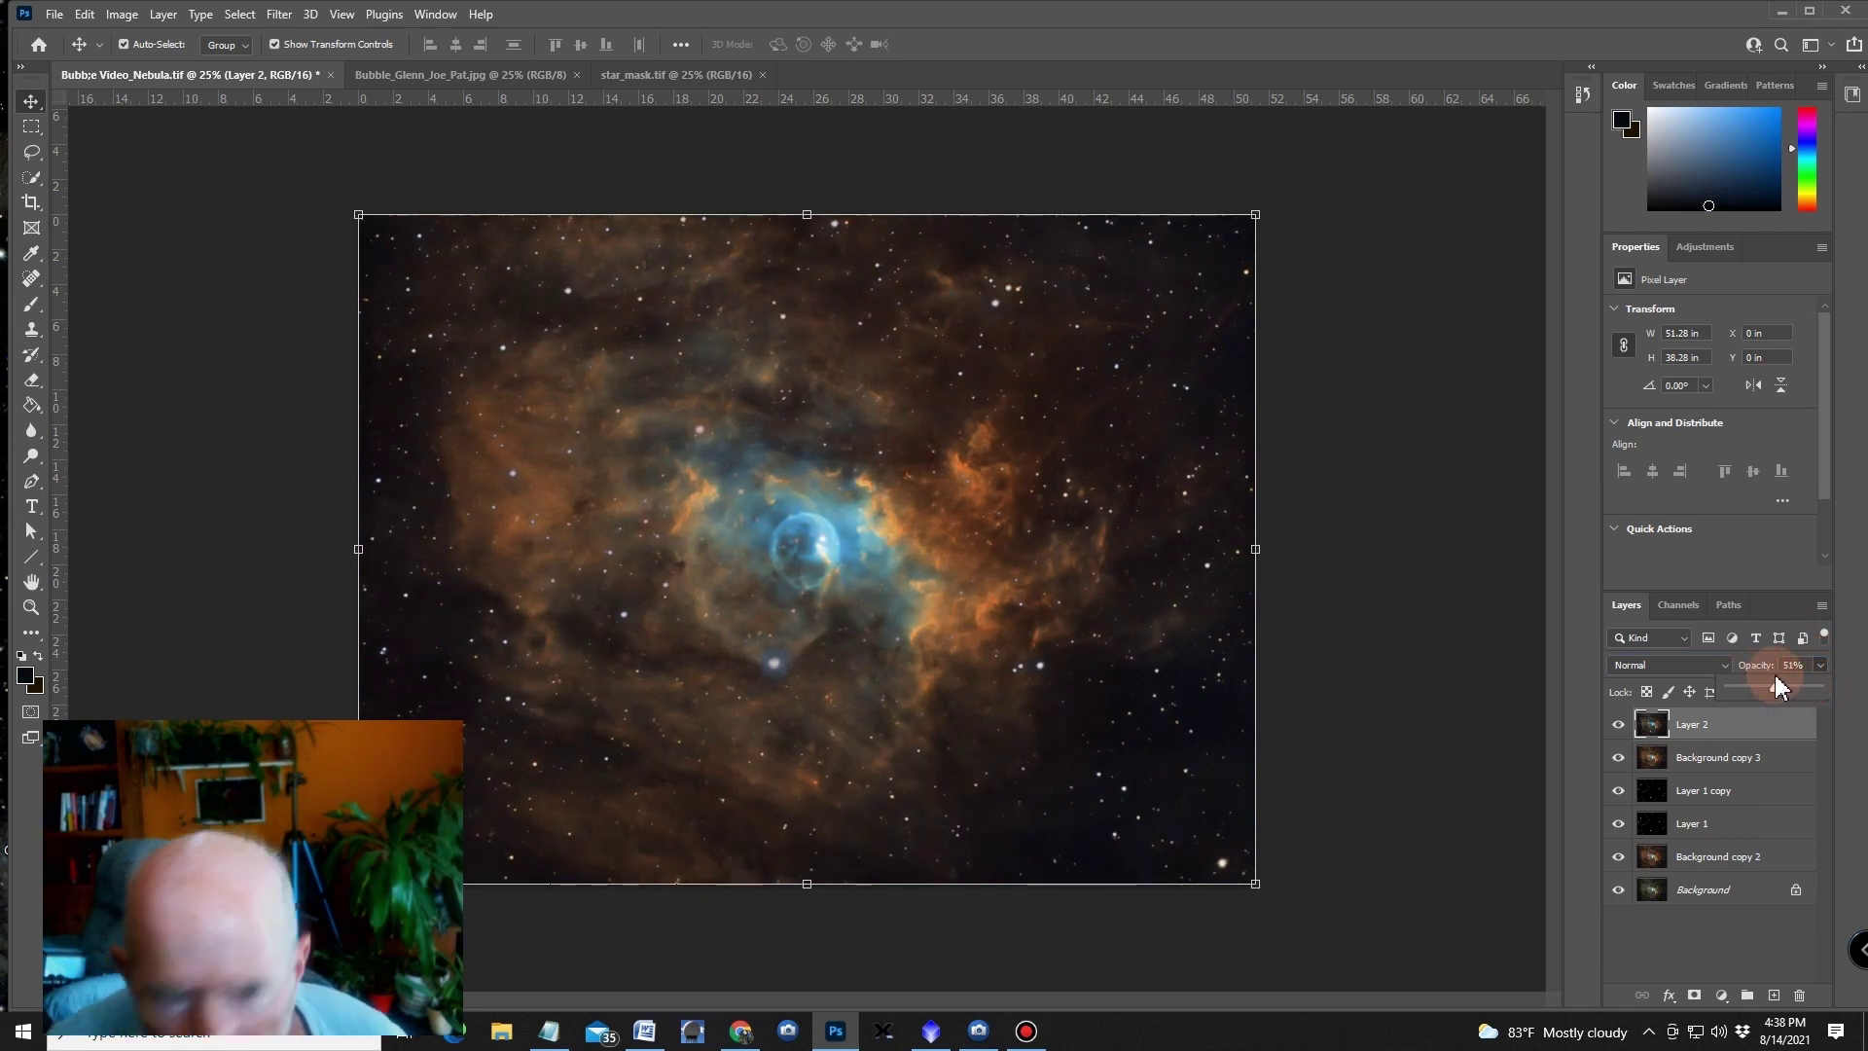
# - Compare the nebula's colors with and without the partly transparent Layer 2 by repeatedly hiding and showing it
pyautogui.click(1616, 728)
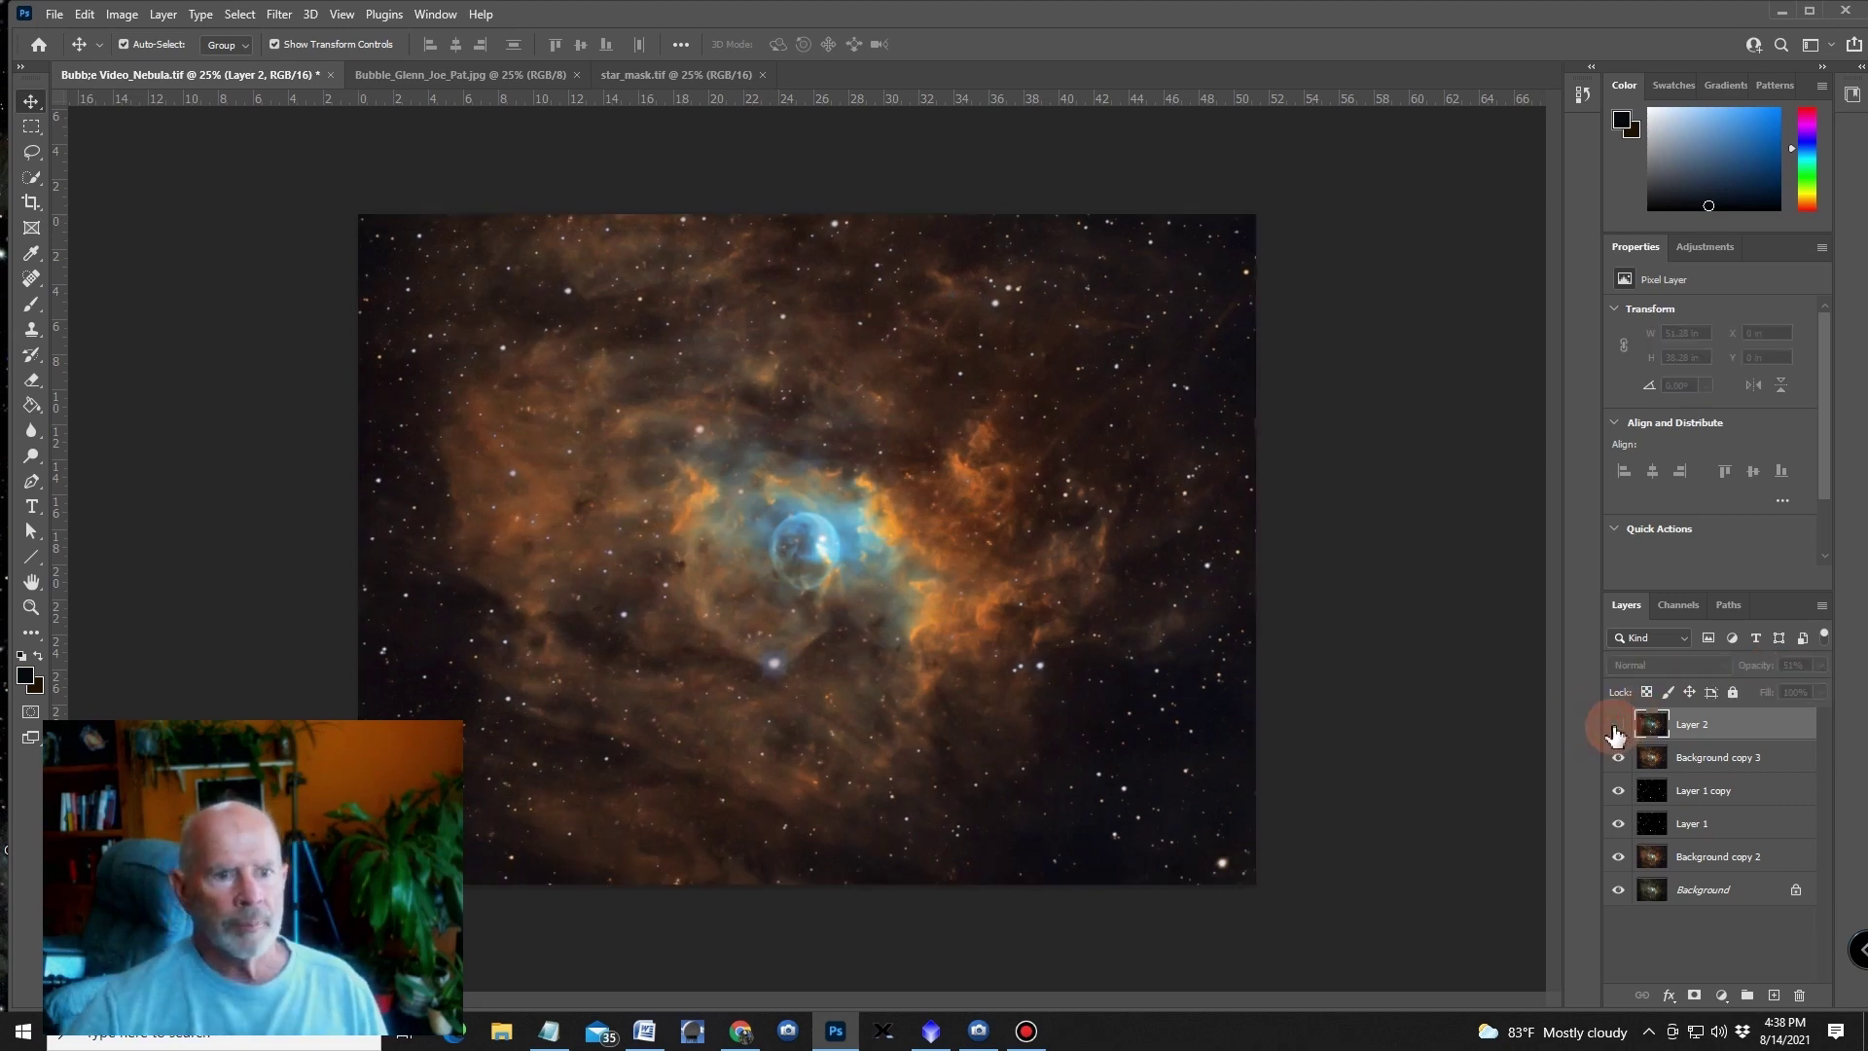
pyautogui.click(1616, 728)
pyautogui.click(1616, 730)
pyautogui.click(1616, 729)
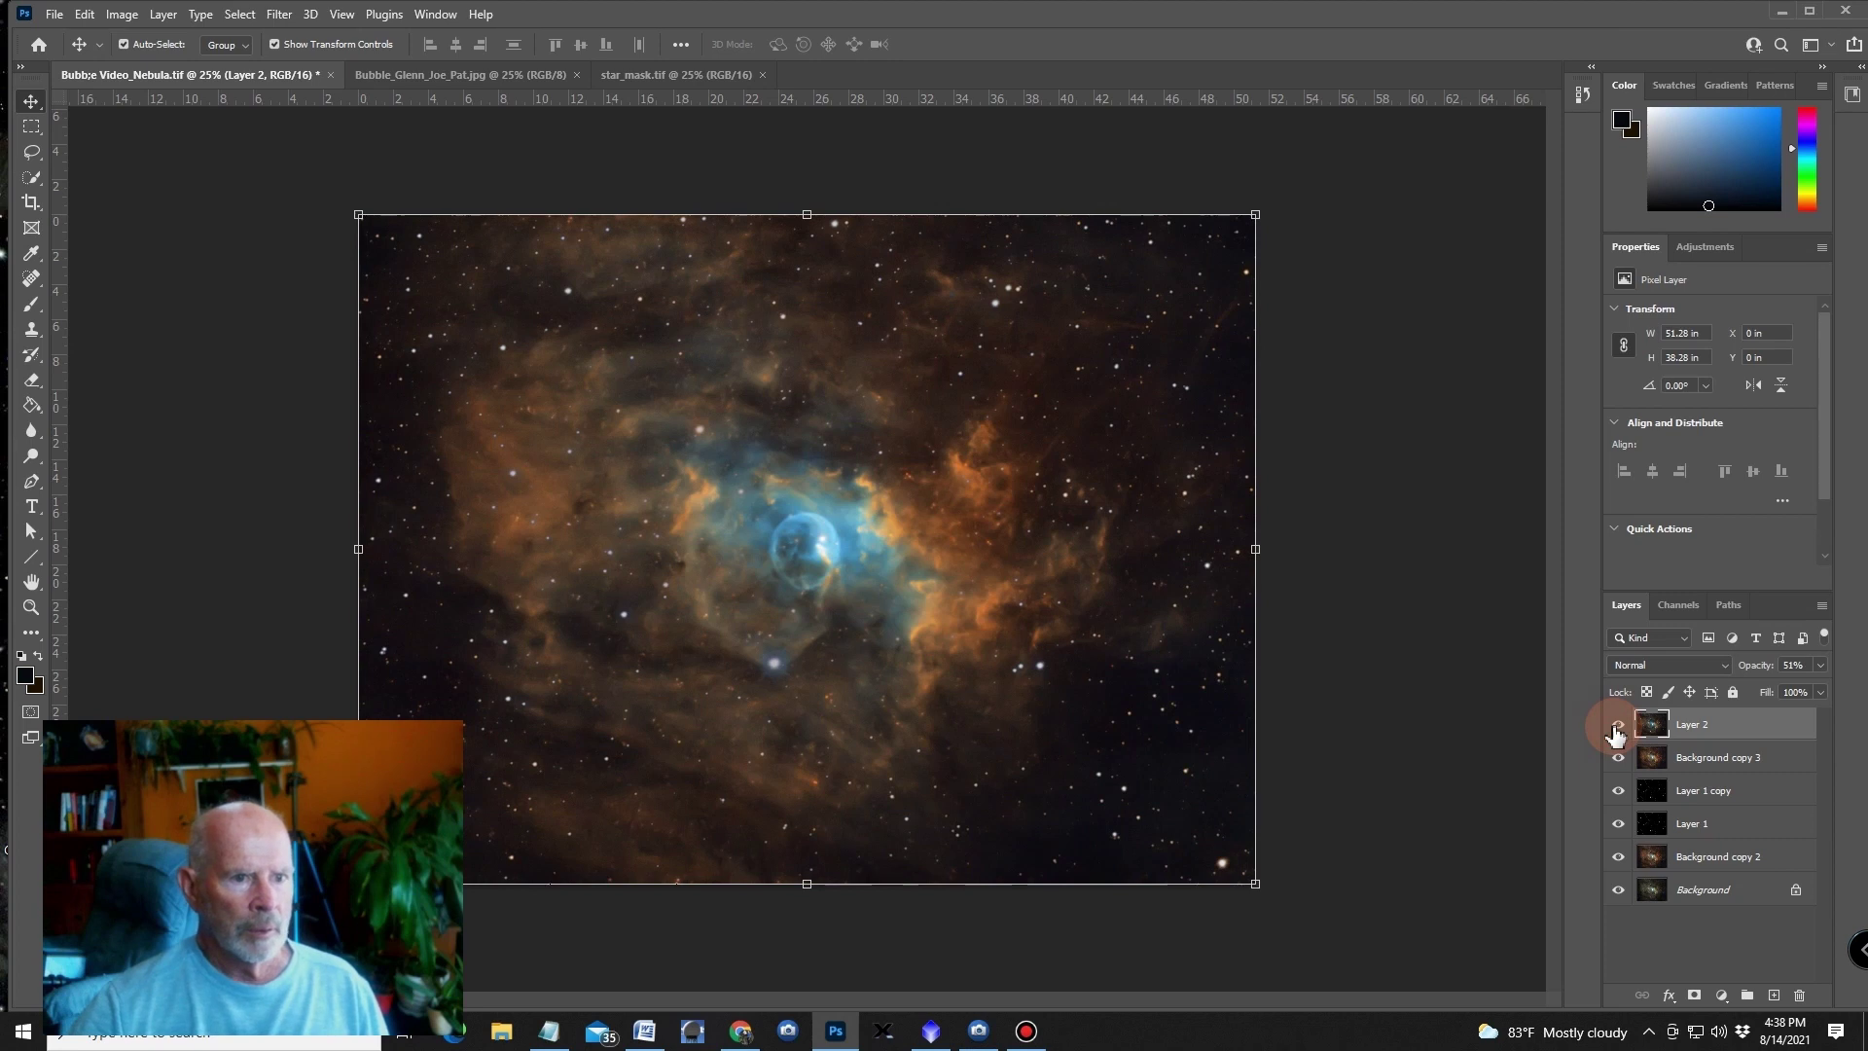
pyautogui.click(1616, 730)
pyautogui.click(1616, 730)
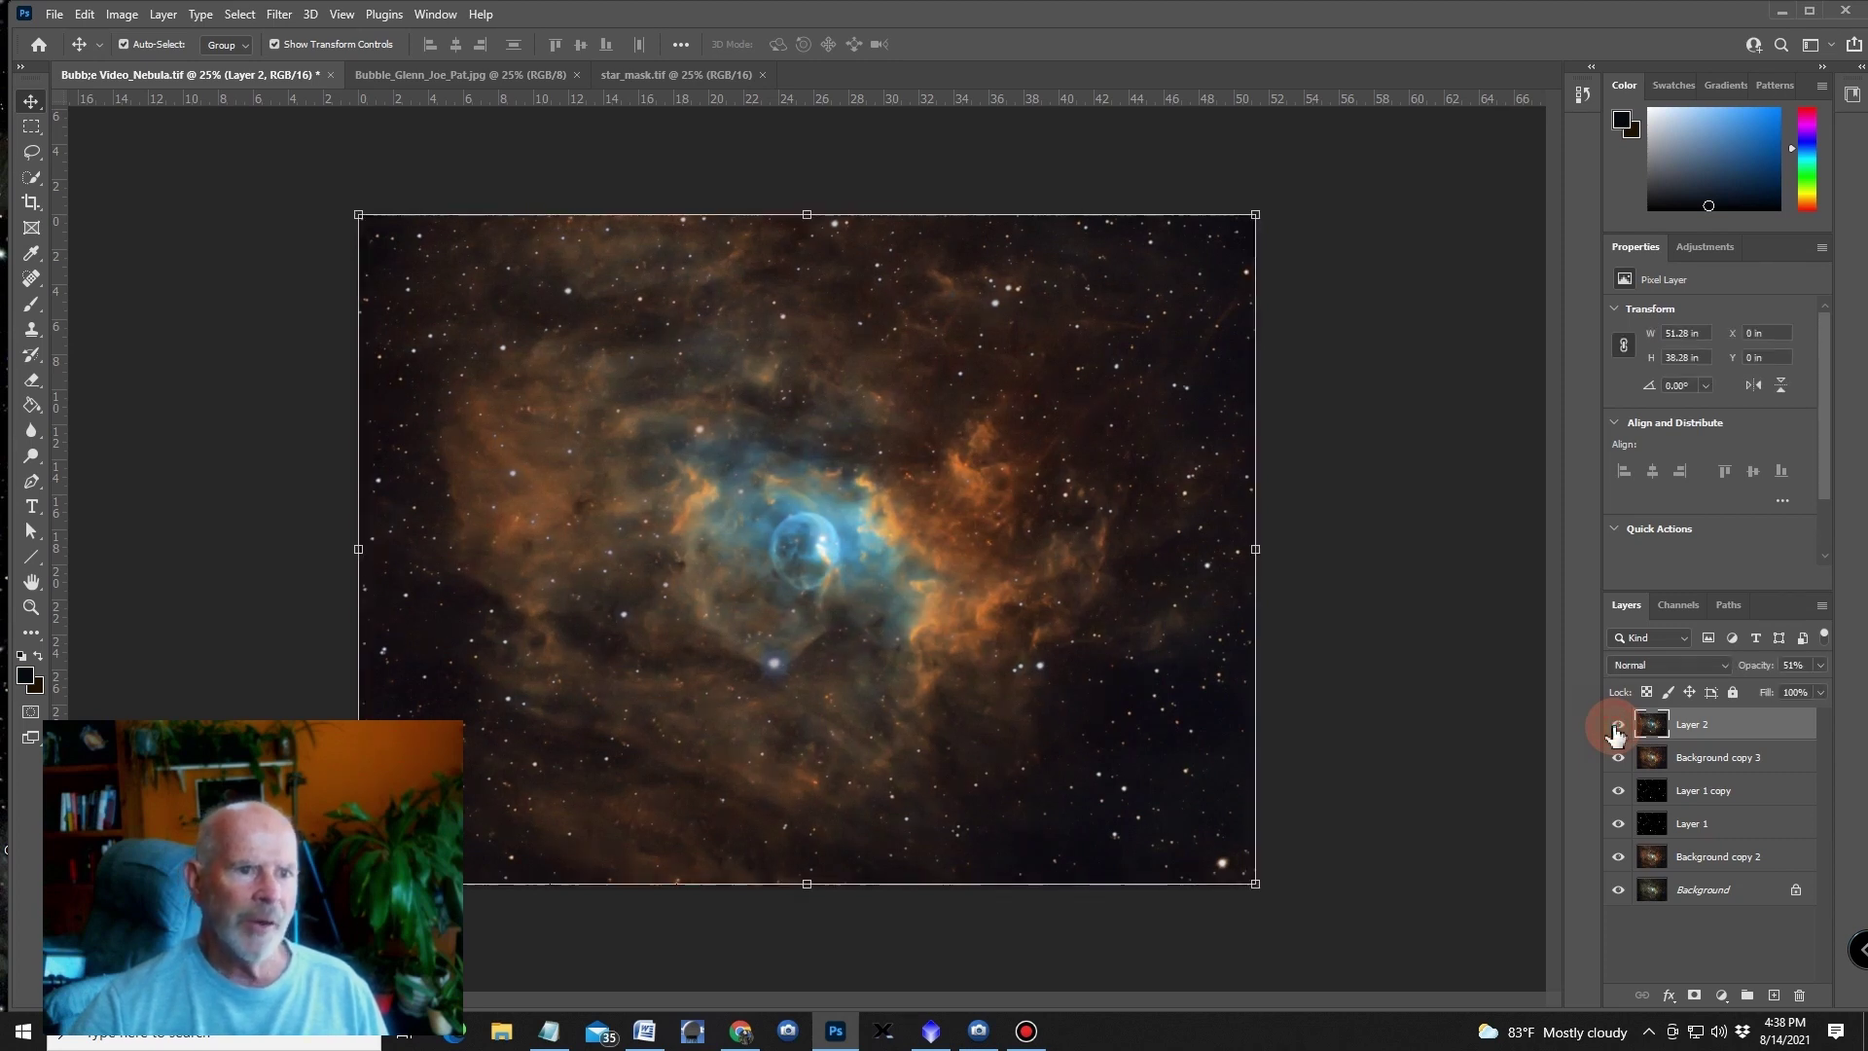
pyautogui.click(1615, 730)
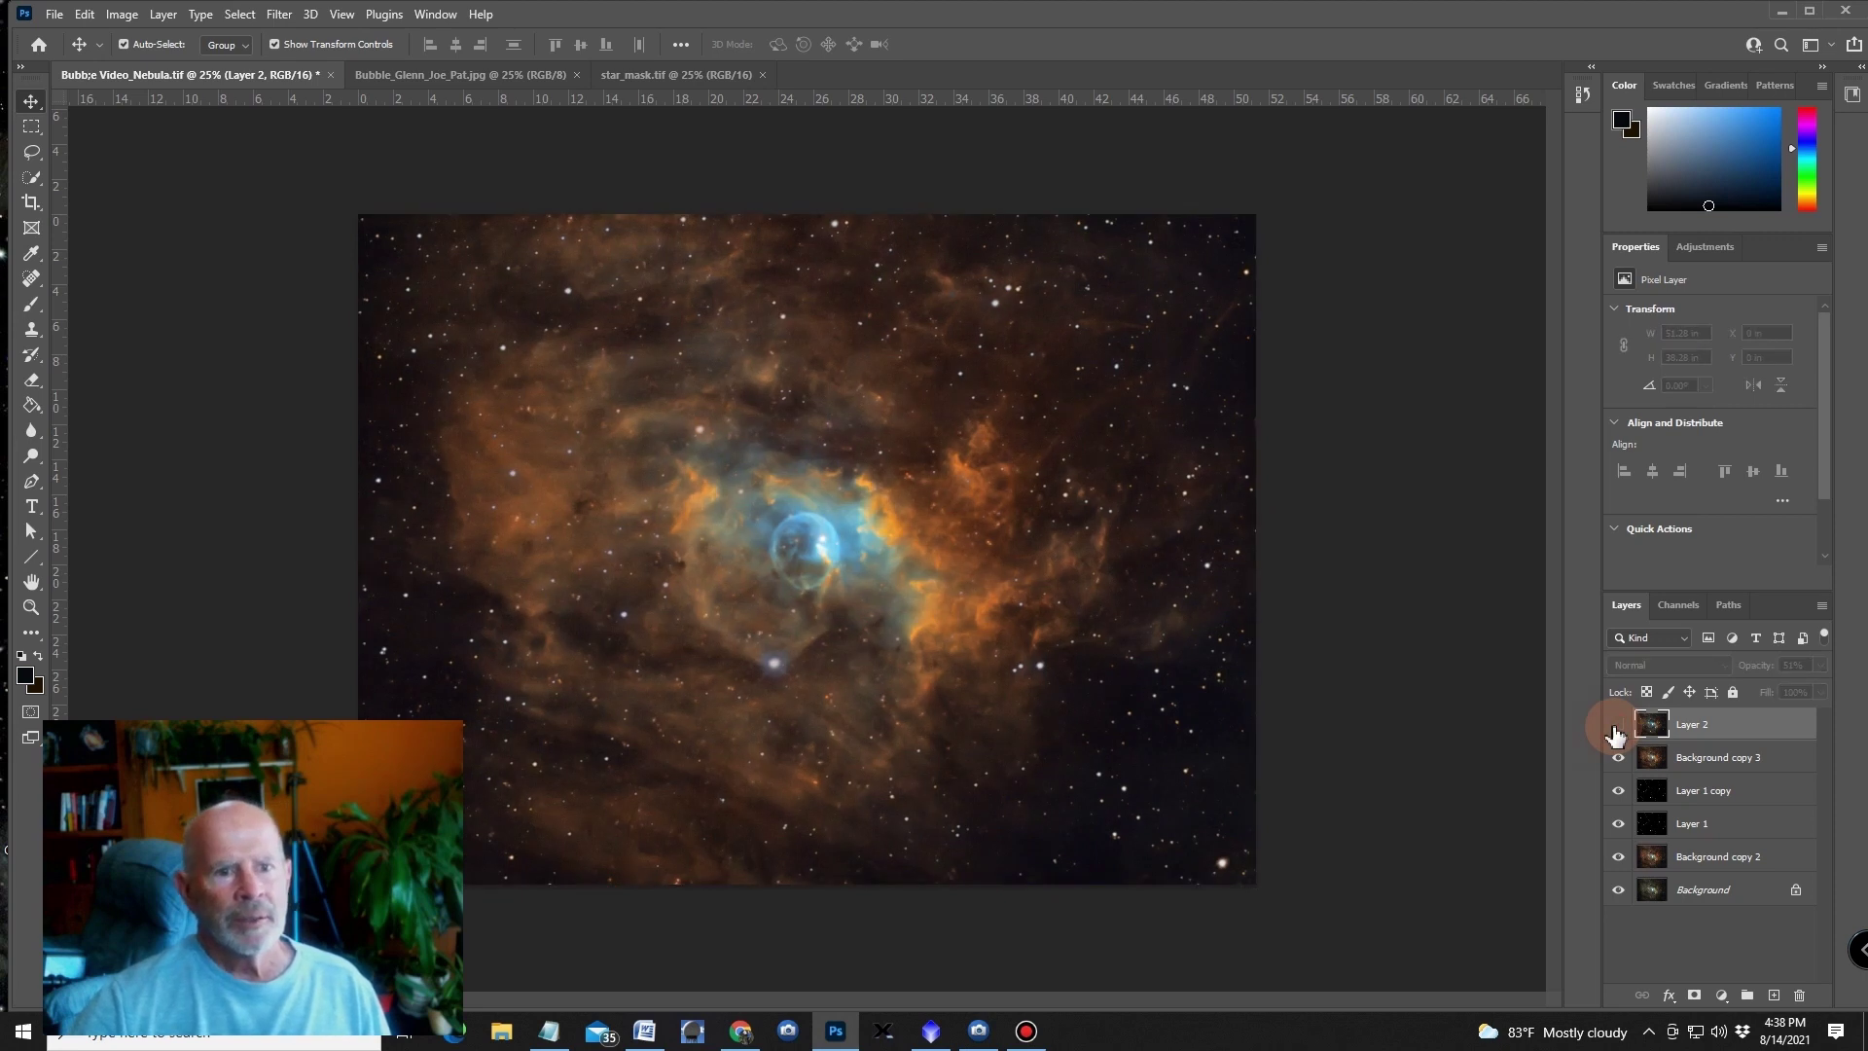
pyautogui.click(1616, 729)
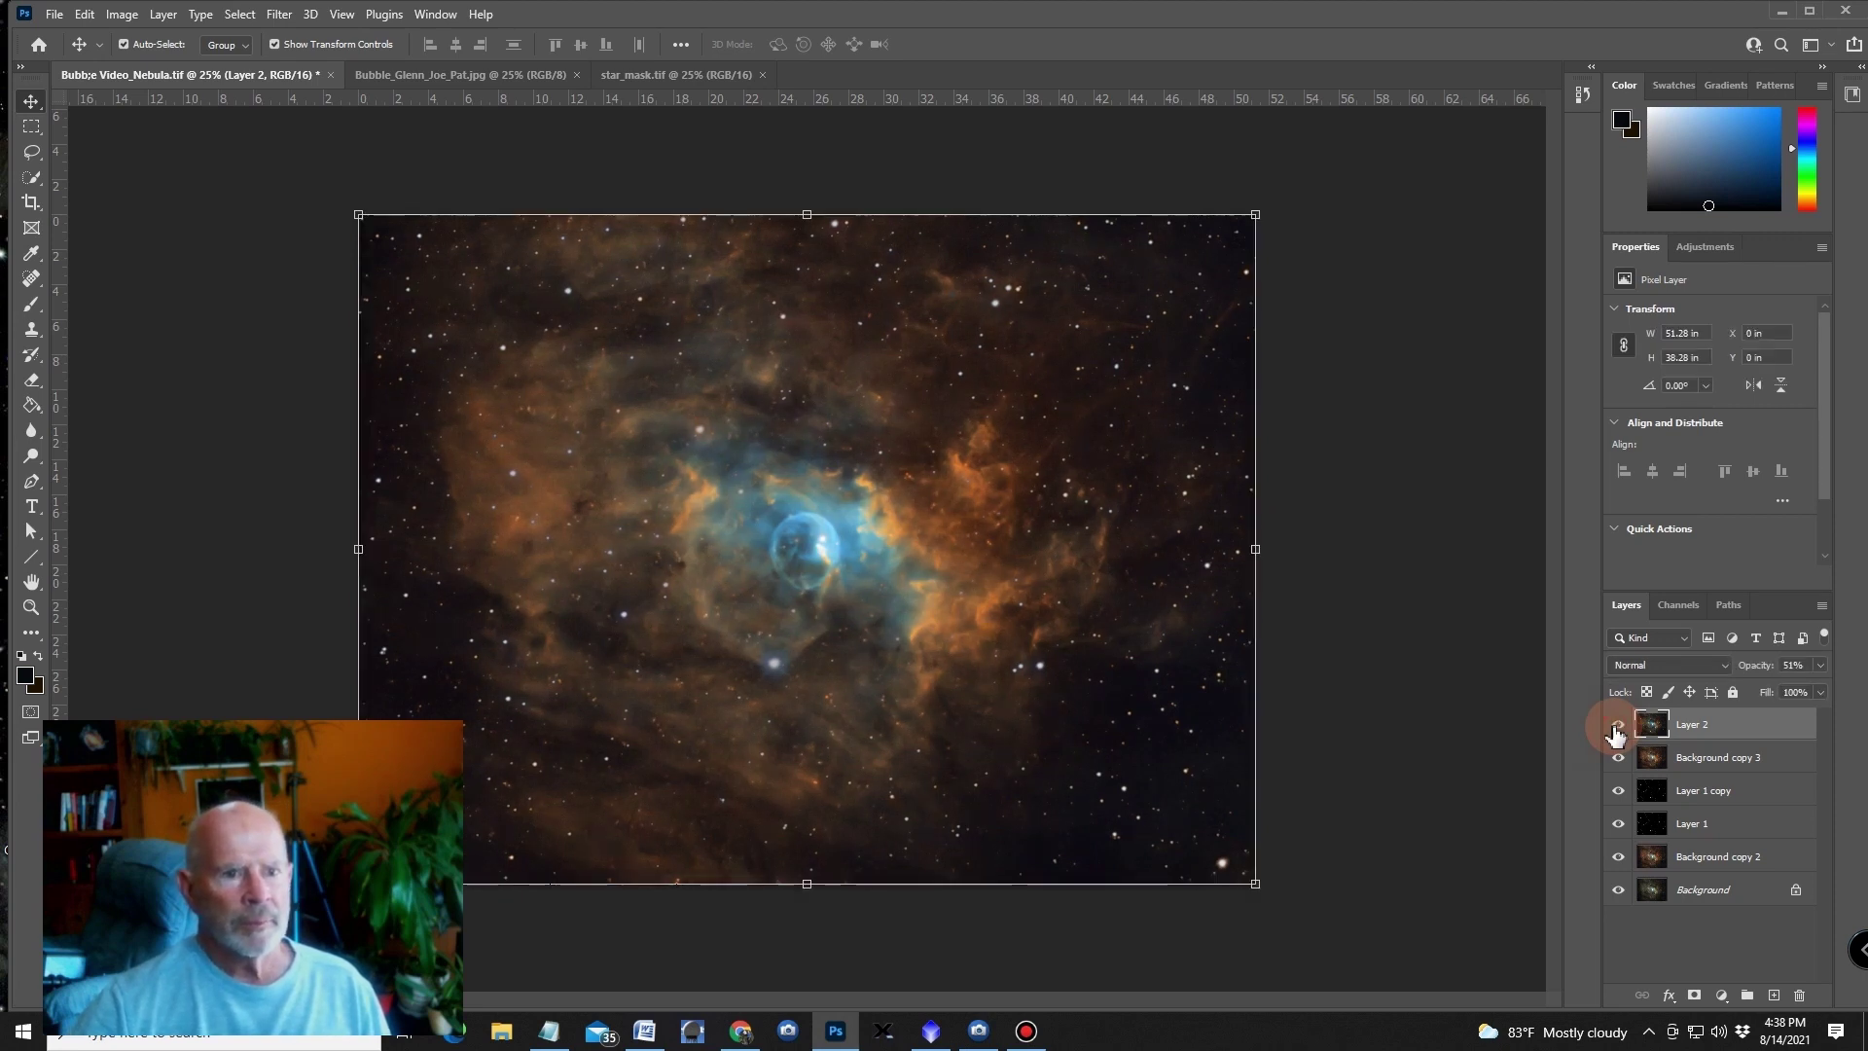
pyautogui.click(1616, 730)
pyautogui.click(1615, 730)
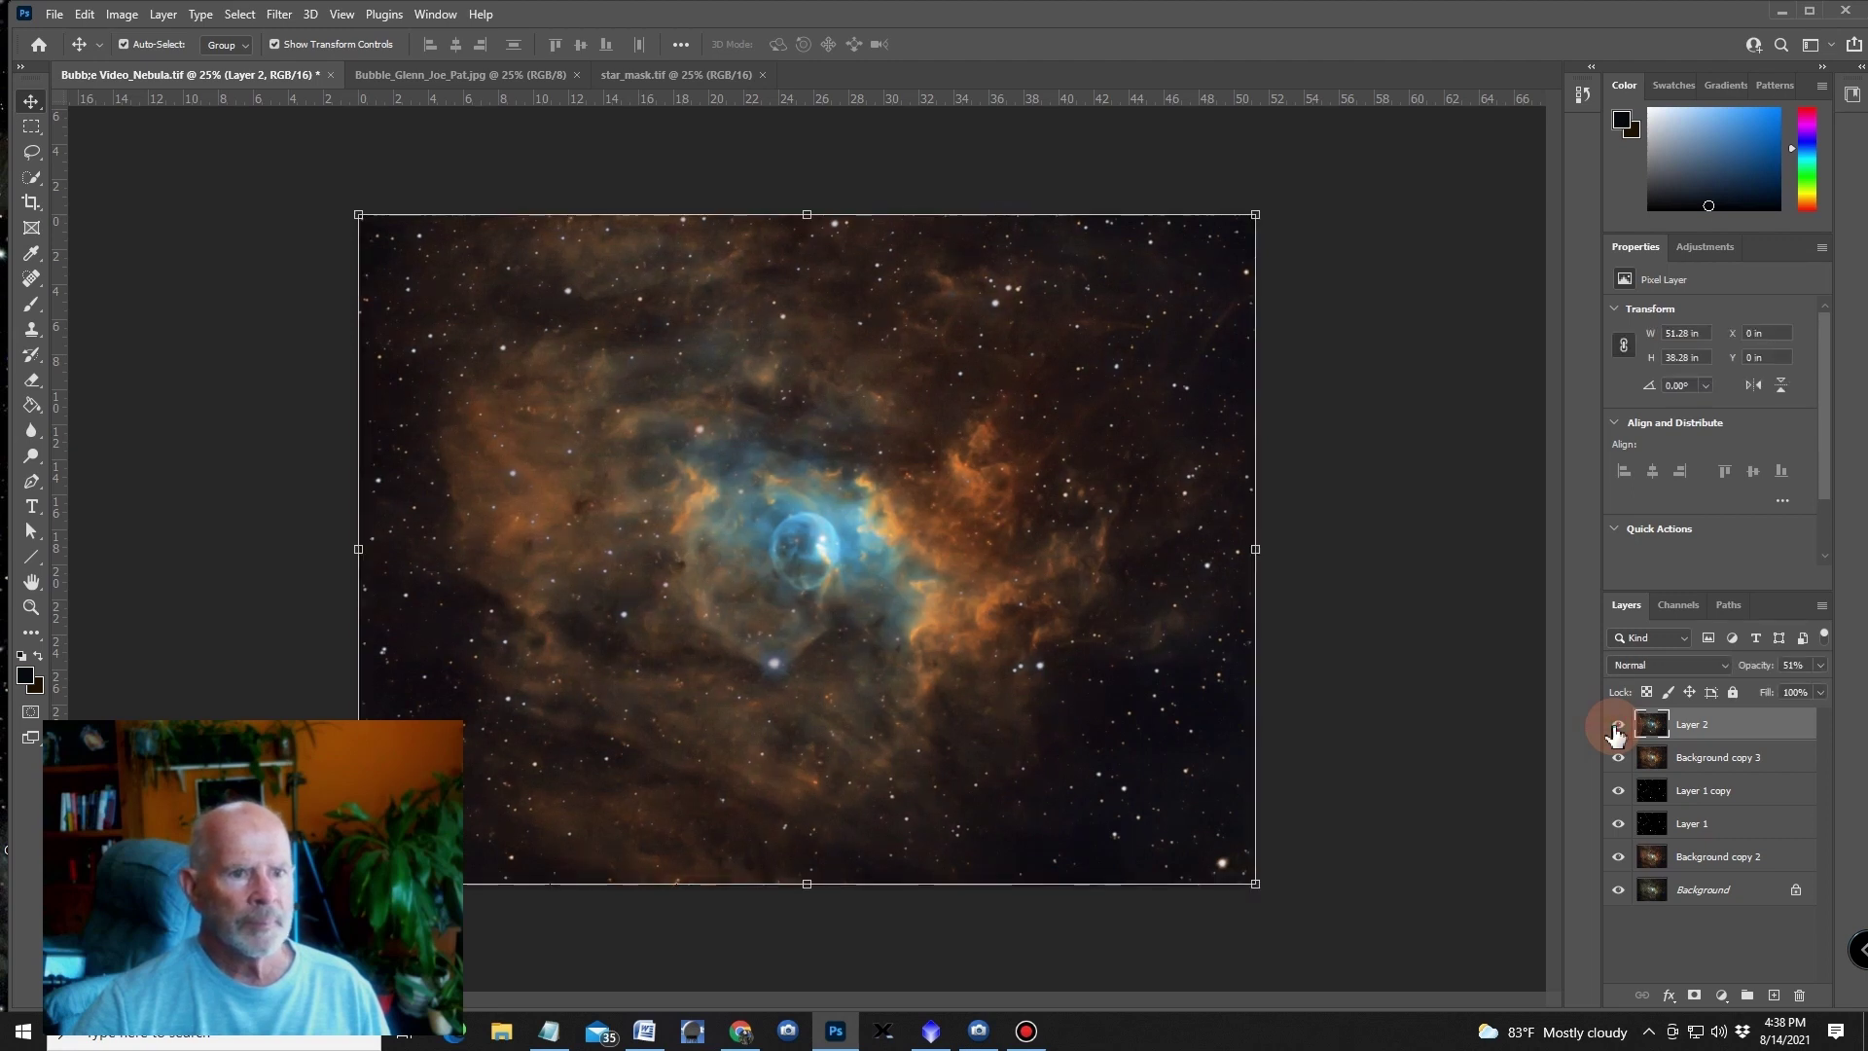
pyautogui.click(1615, 730)
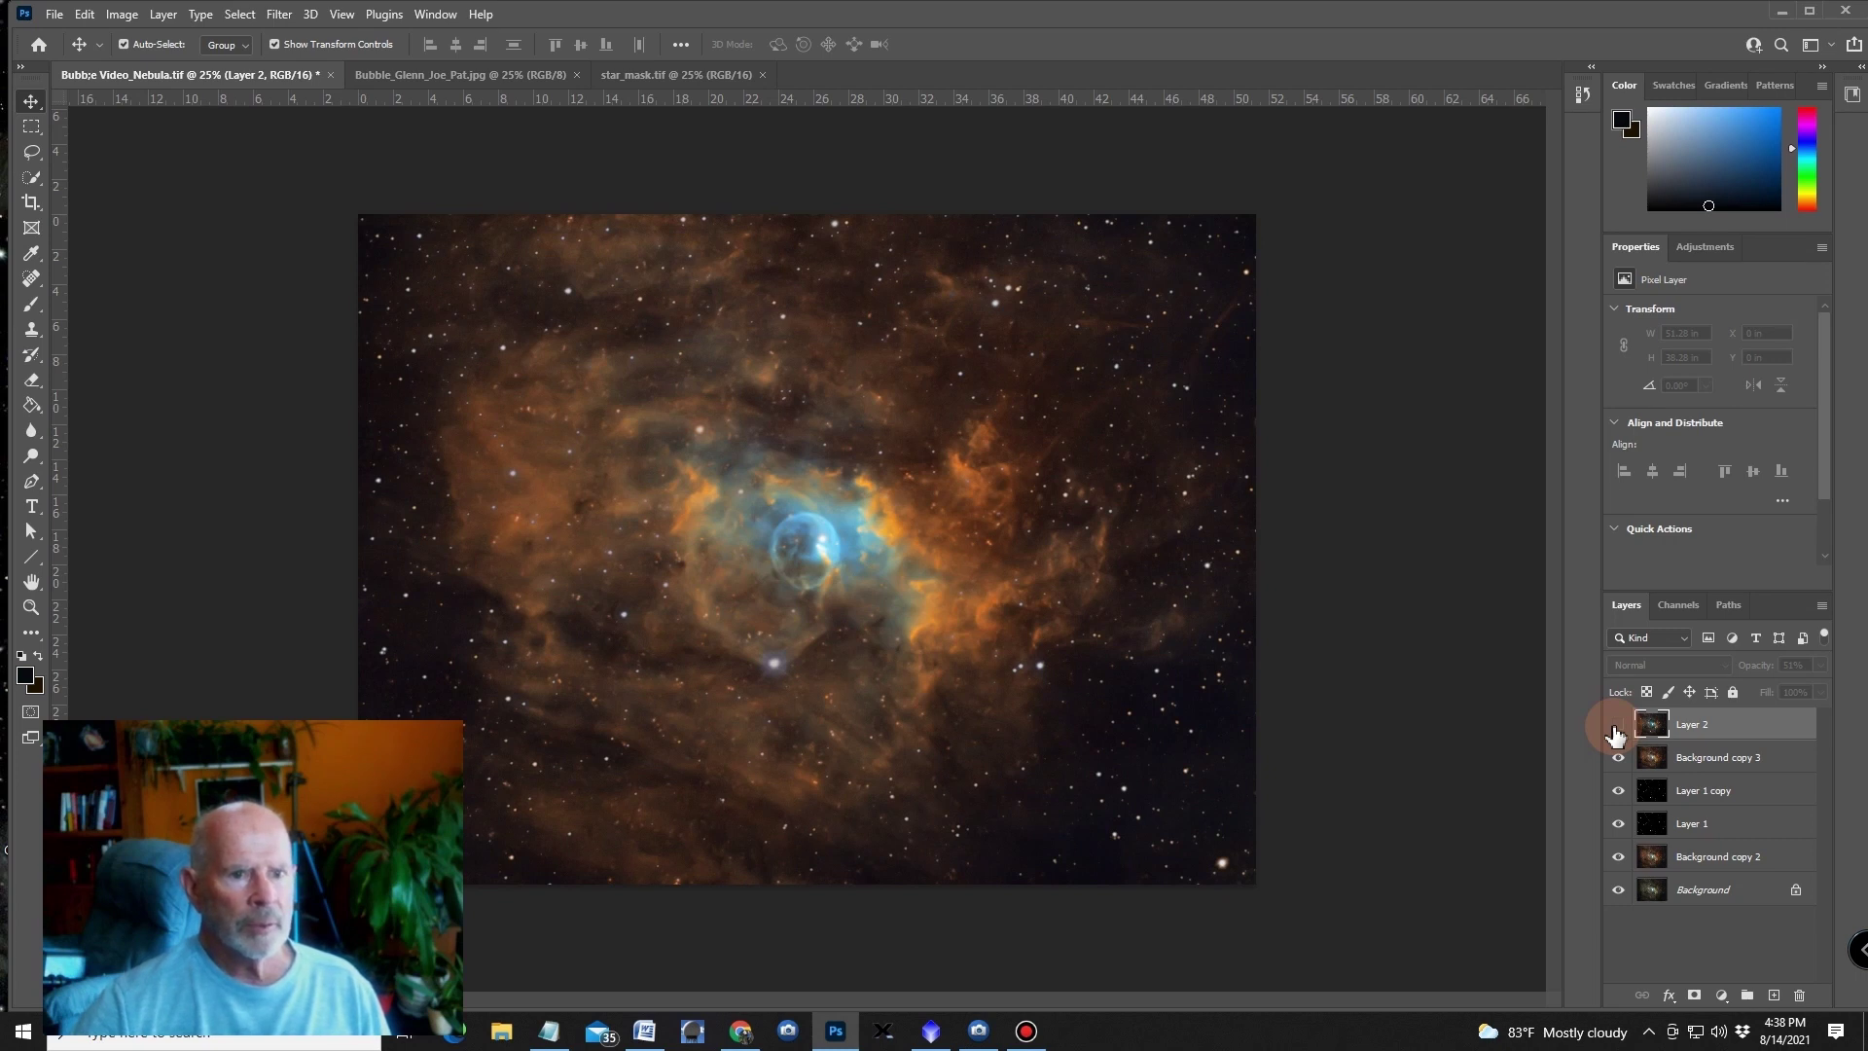
pyautogui.click(1616, 730)
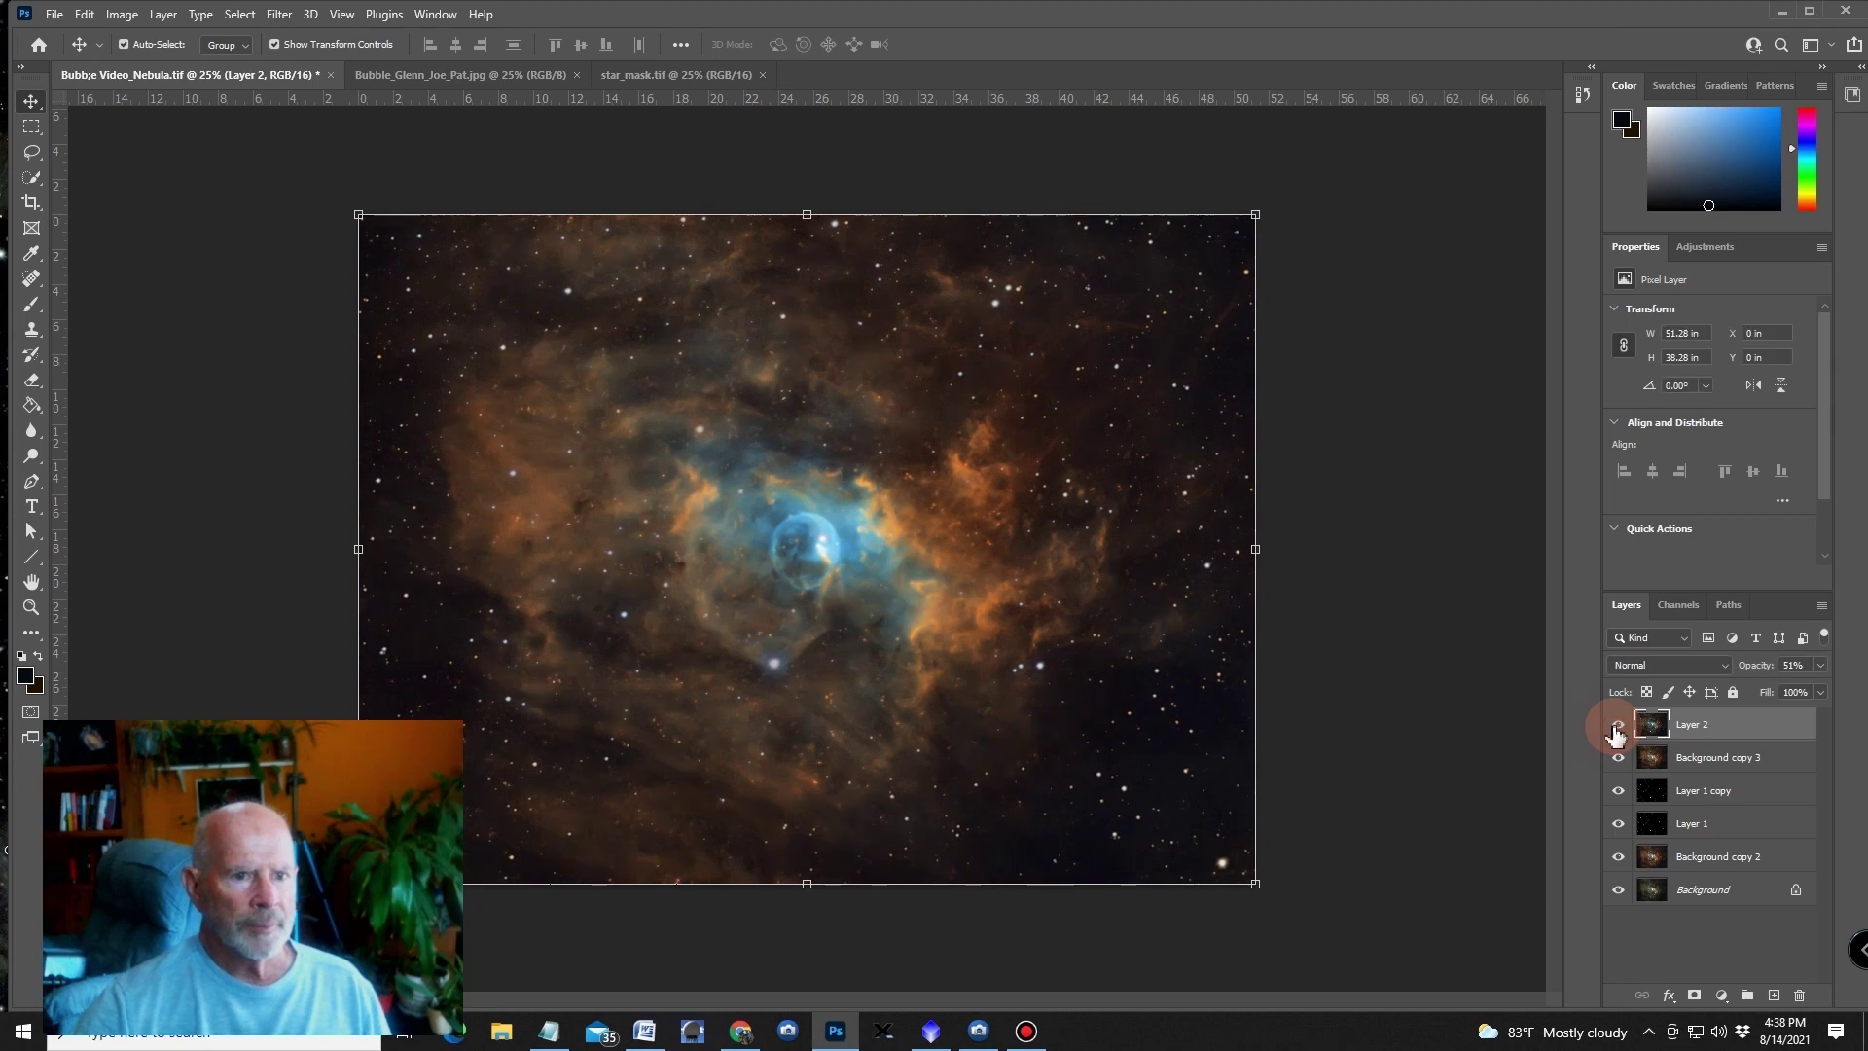
pyautogui.click(1615, 731)
pyautogui.click(1616, 731)
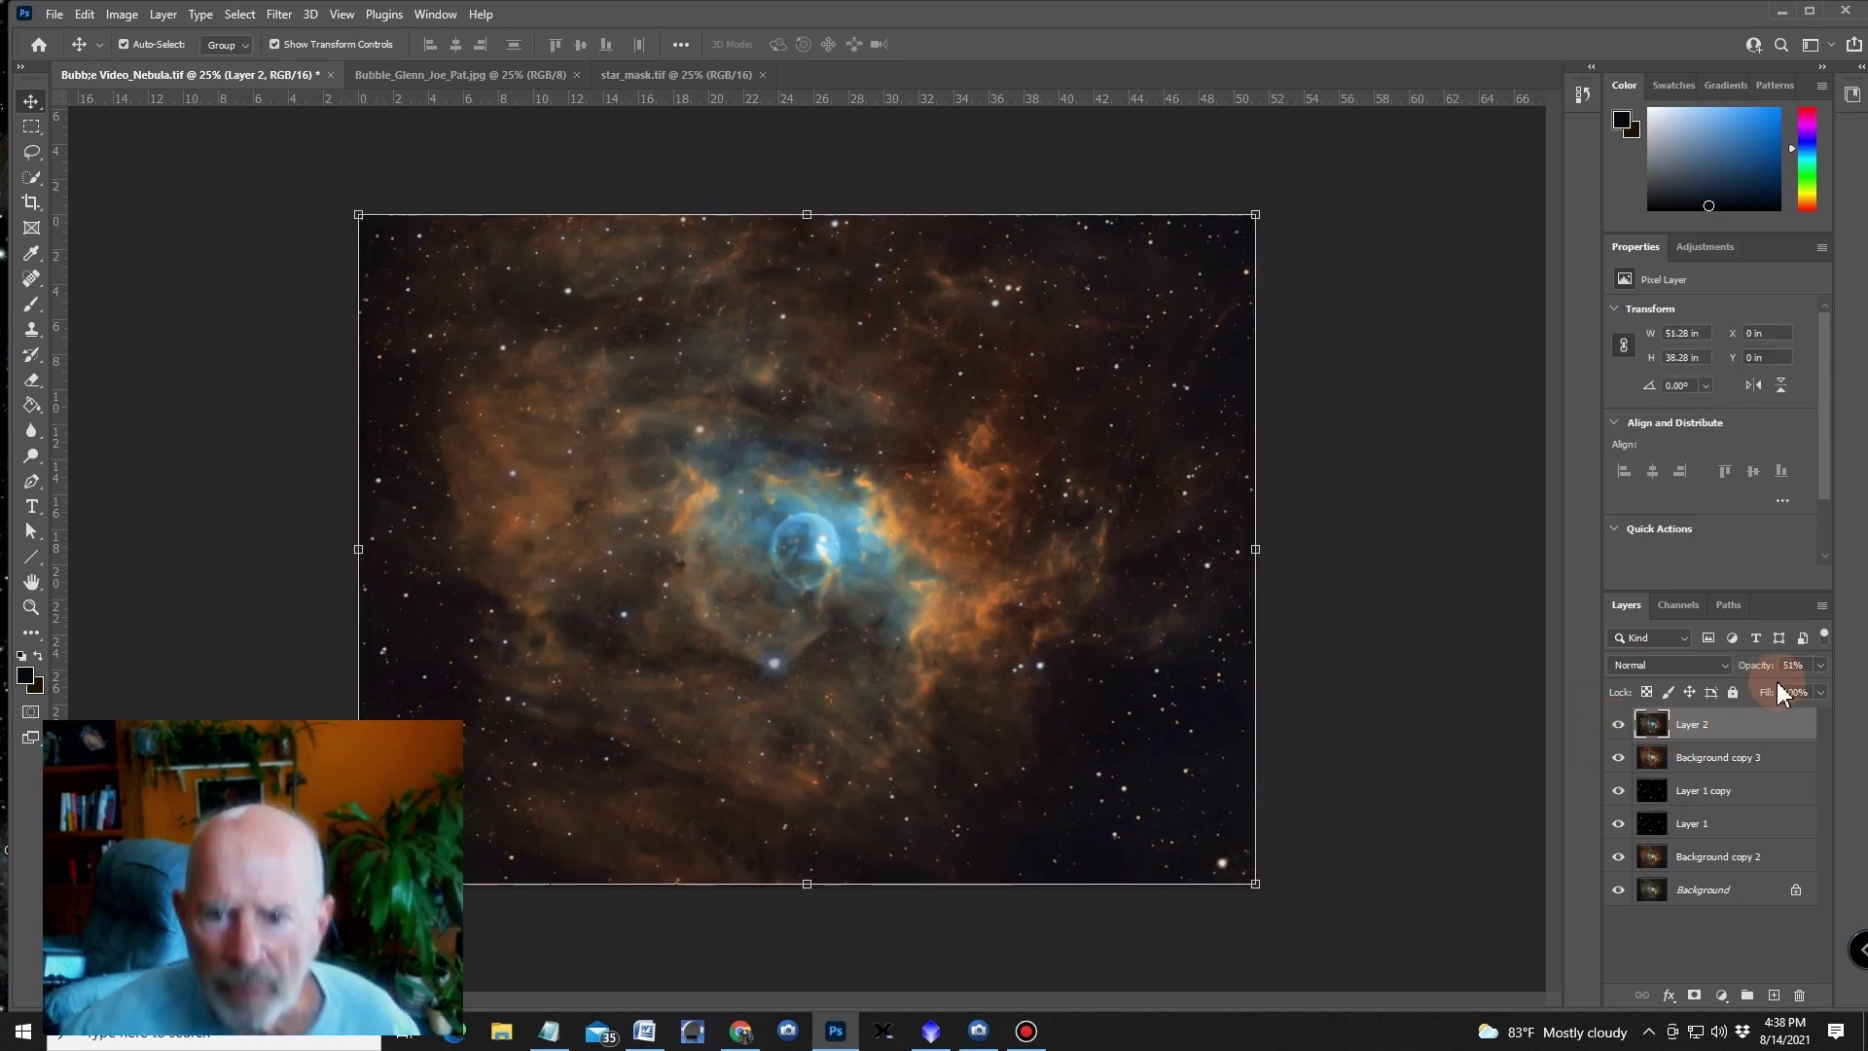
# - Set Layer 2's opacity to 34% and merge it with the Background copy 3 and Layer 1 copy layers
pyautogui.click(1820, 671)
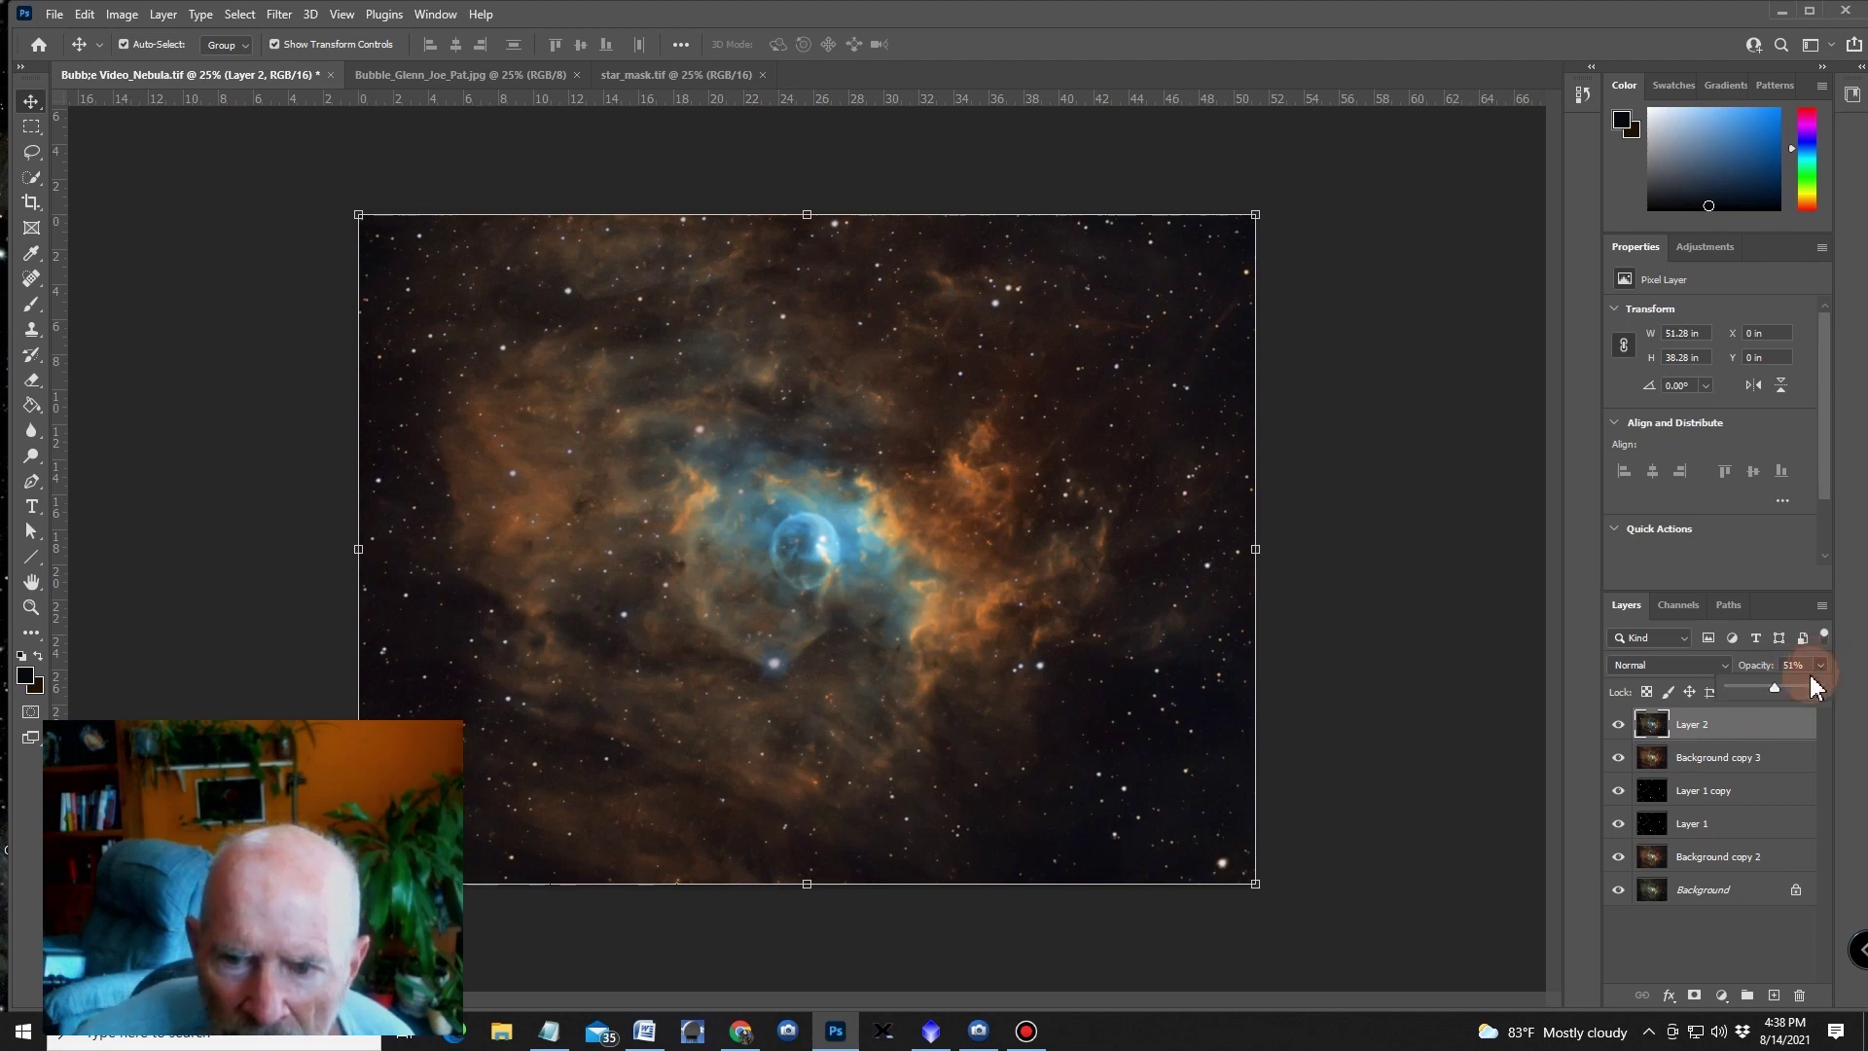
pyautogui.click(1694, 790)
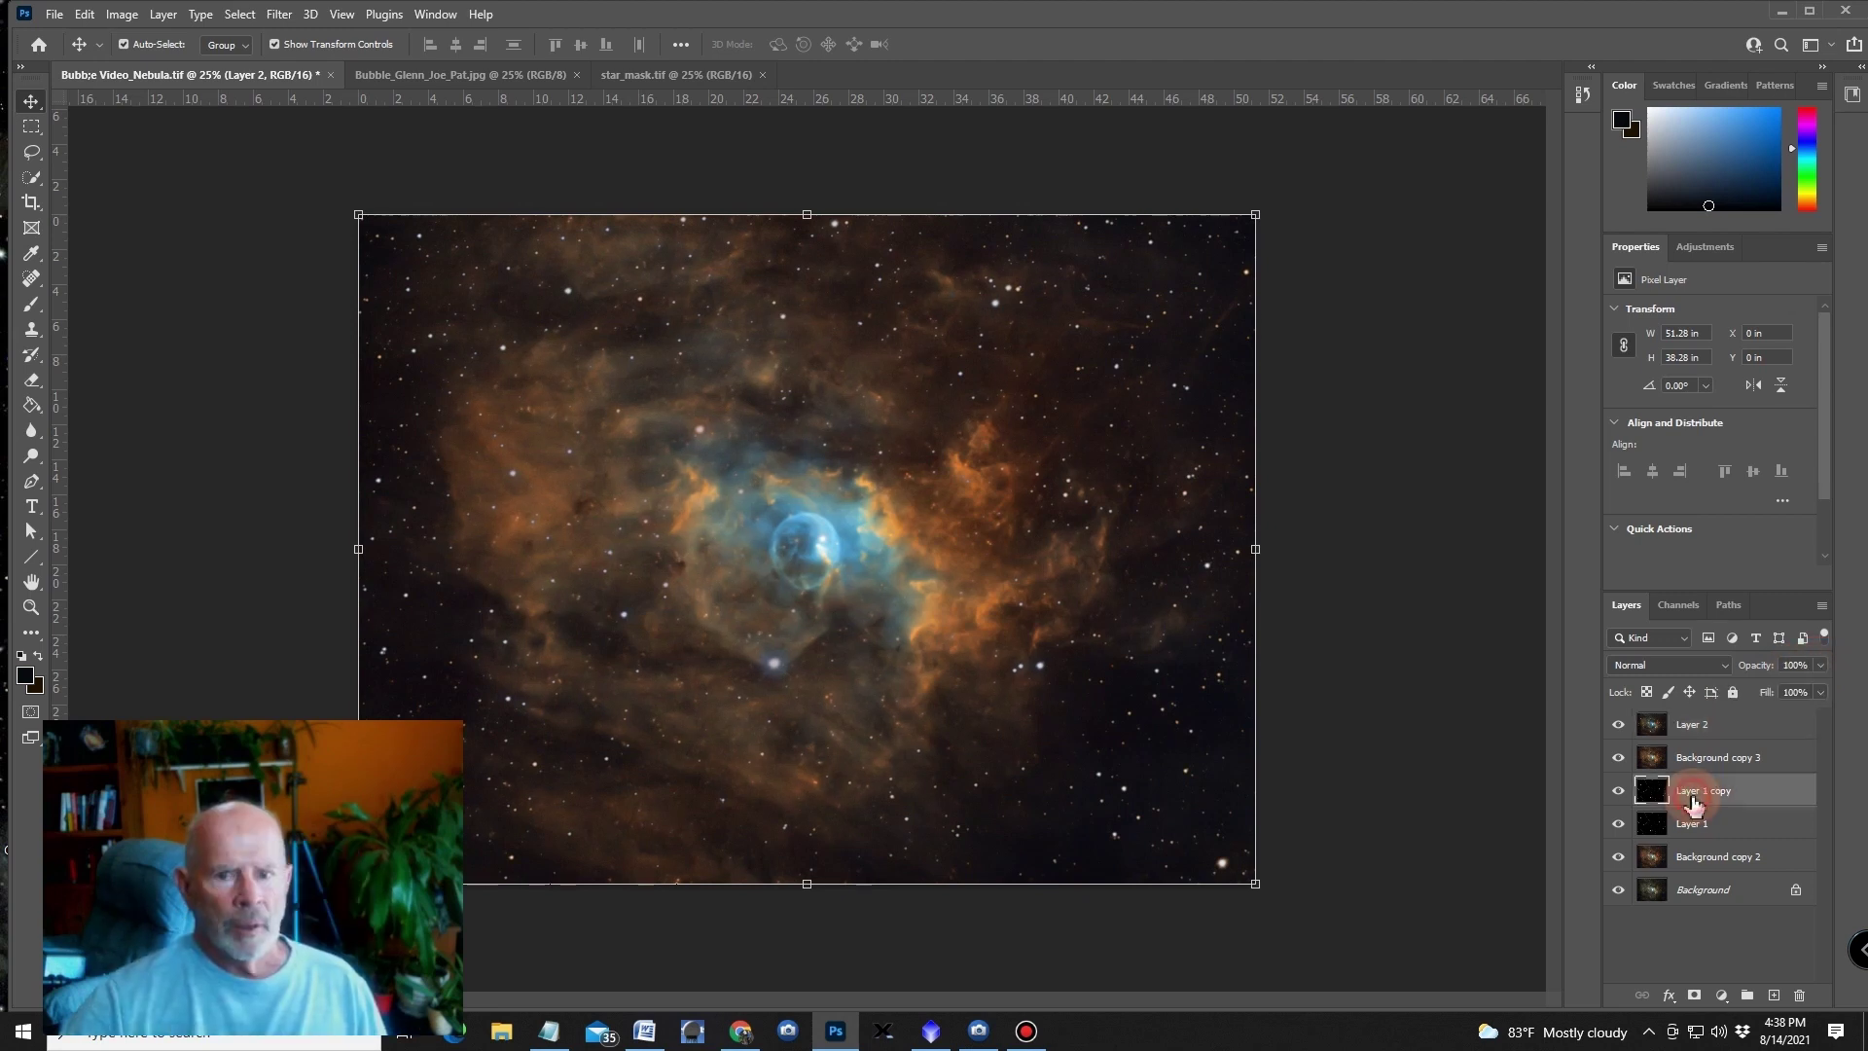
pyautogui.keyDown('shift'); pyautogui.click(1698, 728); pyautogui.keyUp('shift')
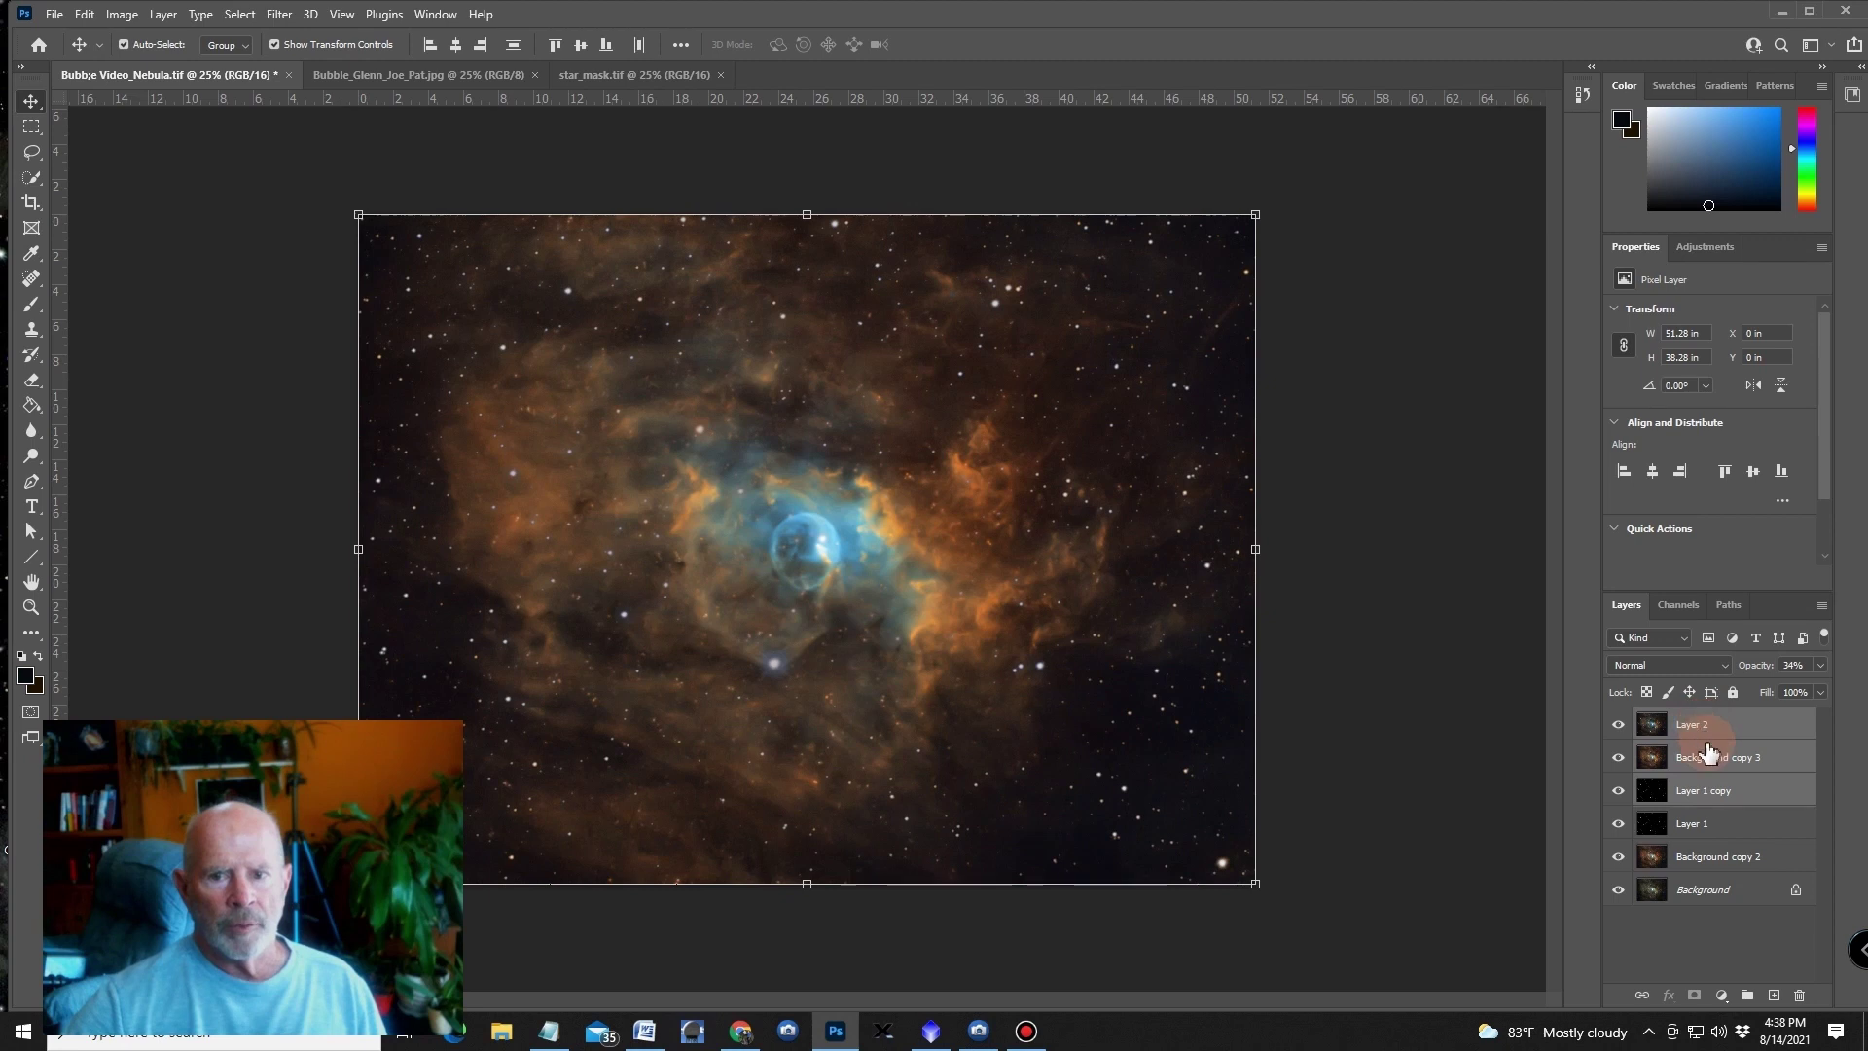
pyautogui.rightClick(1713, 793)
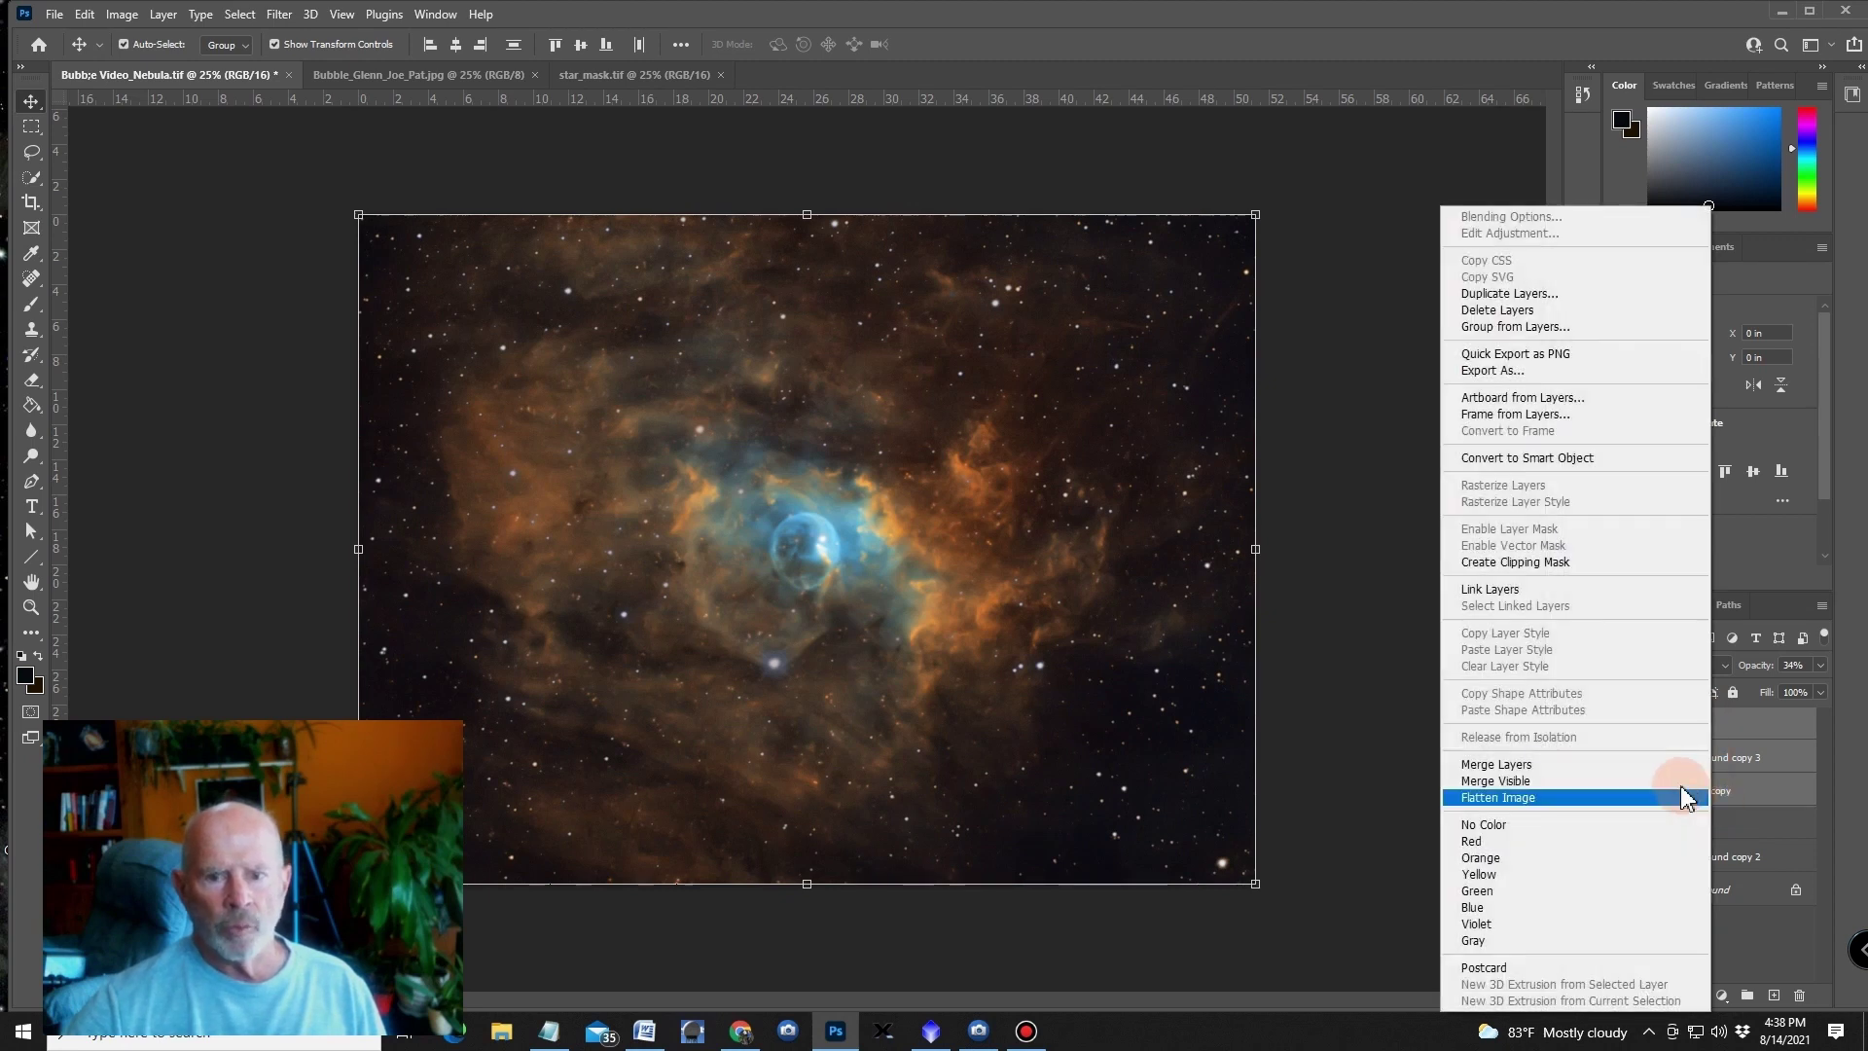
pyautogui.click(1516, 765)
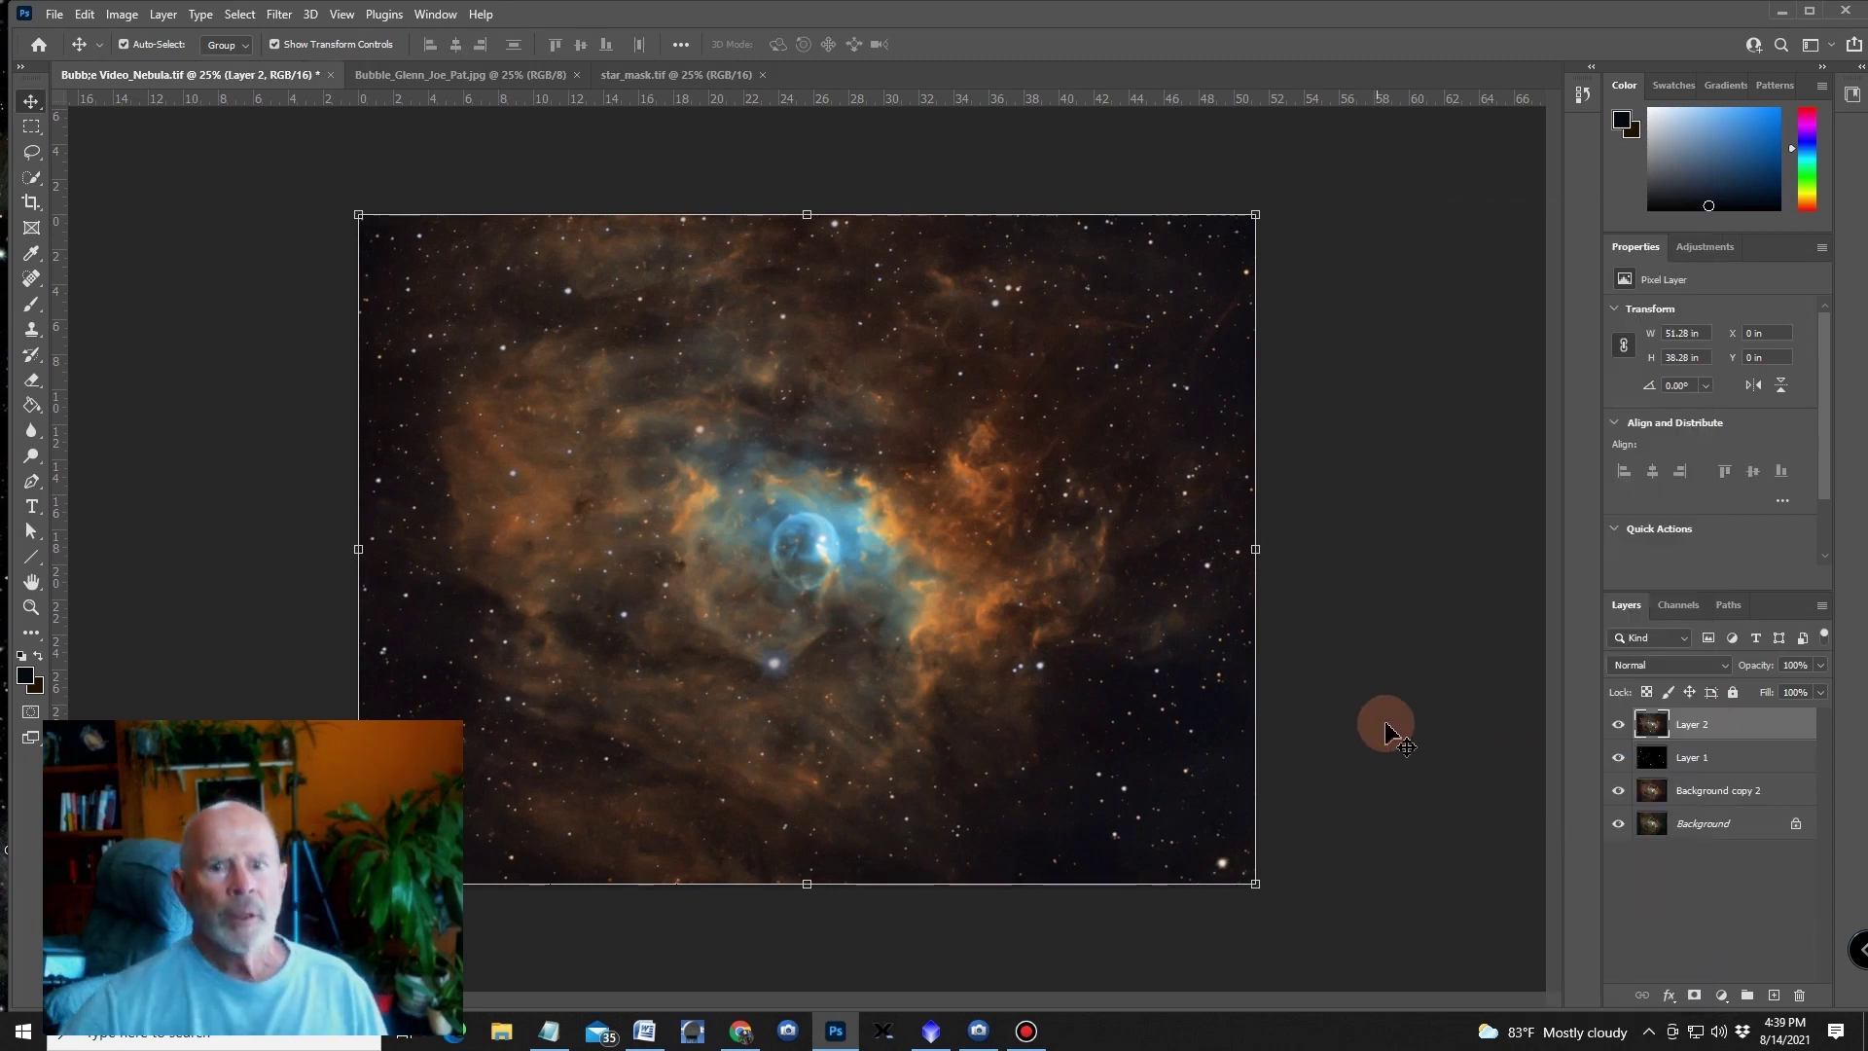
pyautogui.click(1405, 440)
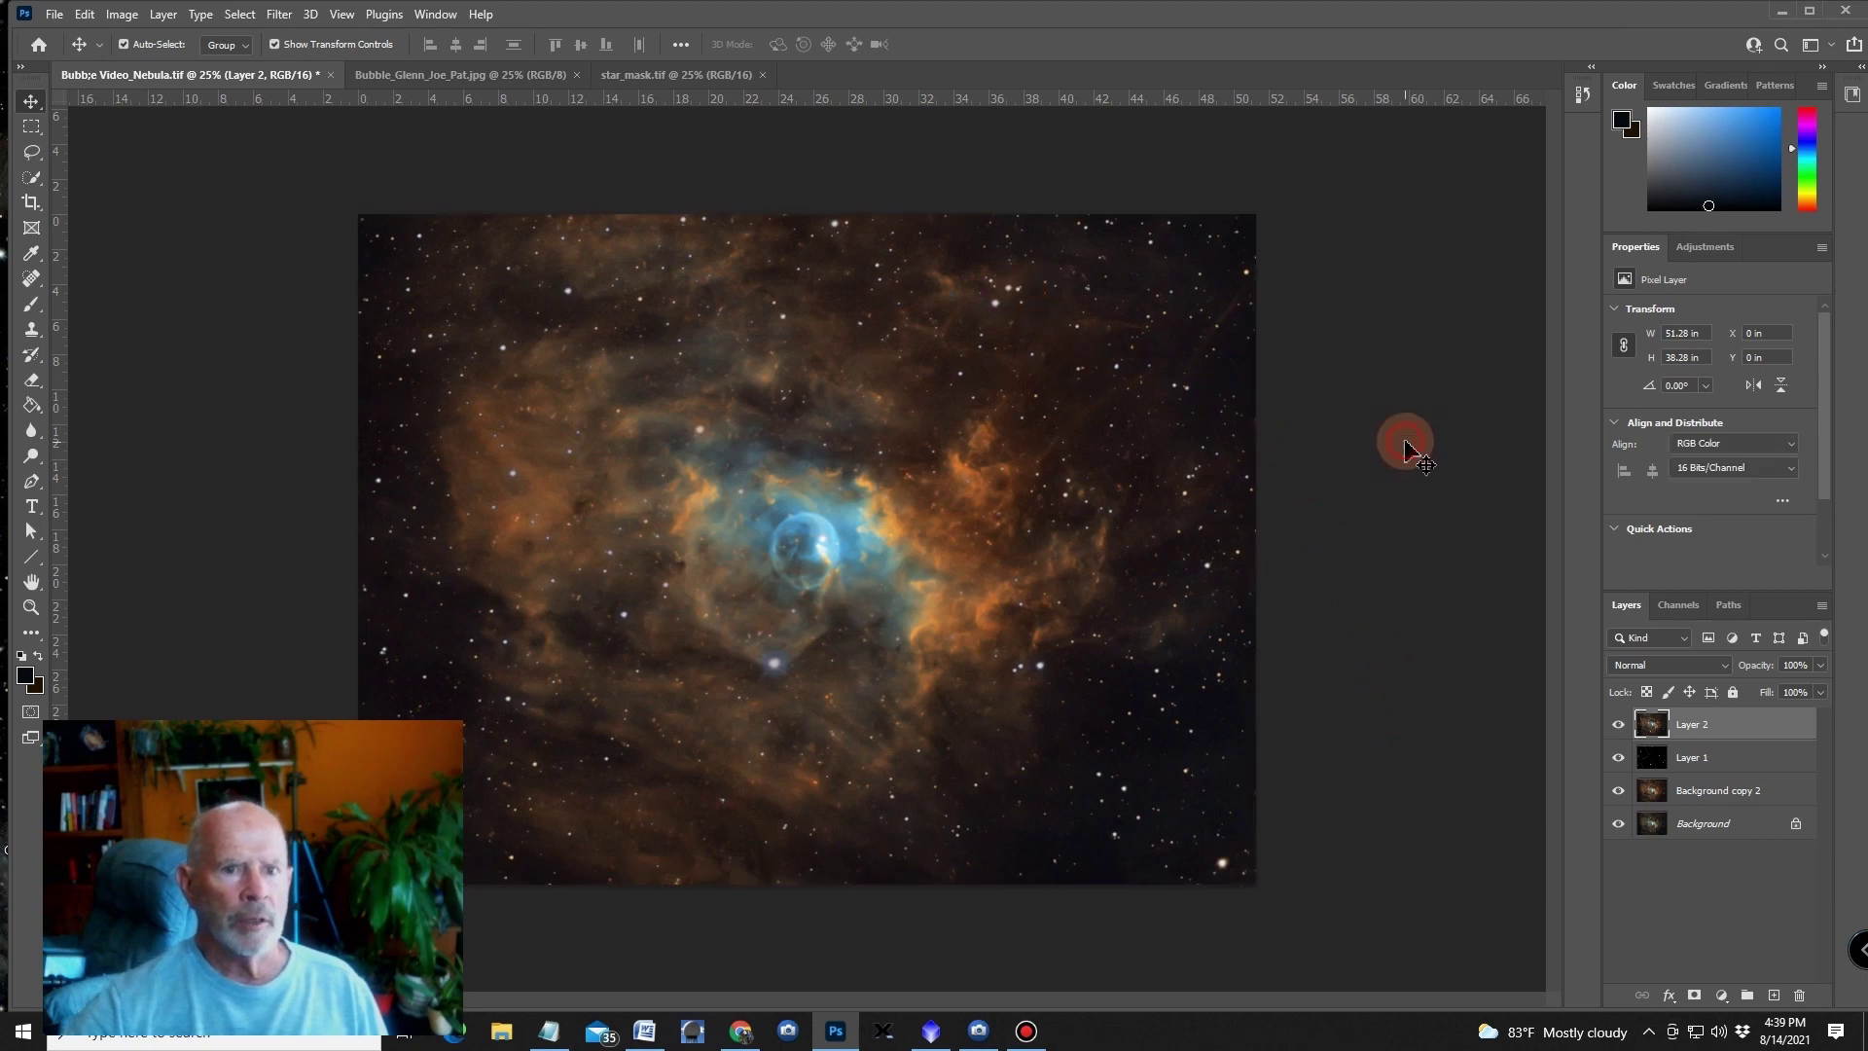